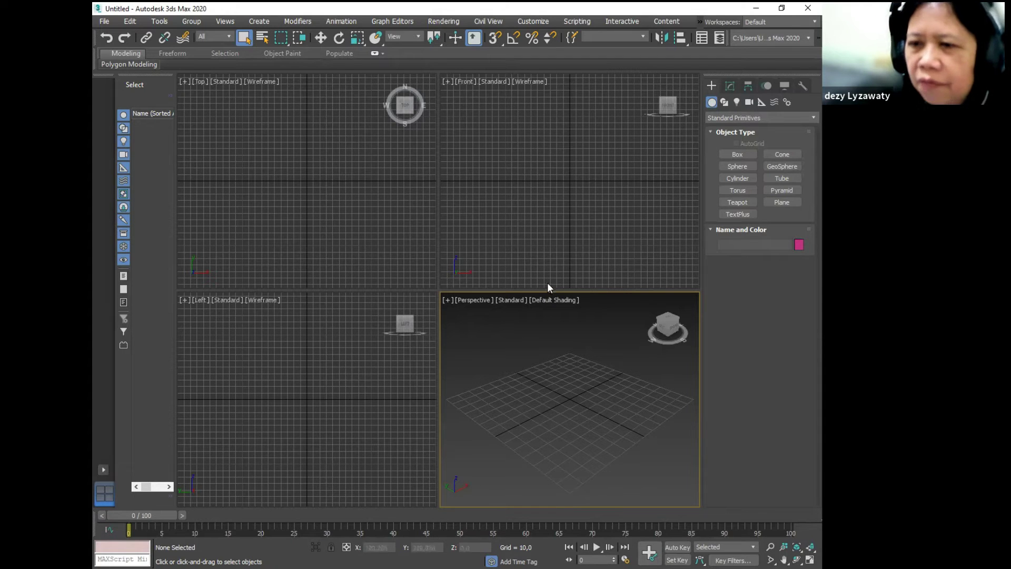
# - Cycle the active viewport among the four views and toggle the Perspective view between maximized and the four-viewport layout
pyautogui.click(551, 256)
pyautogui.click(549, 324)
pyautogui.click(365, 396)
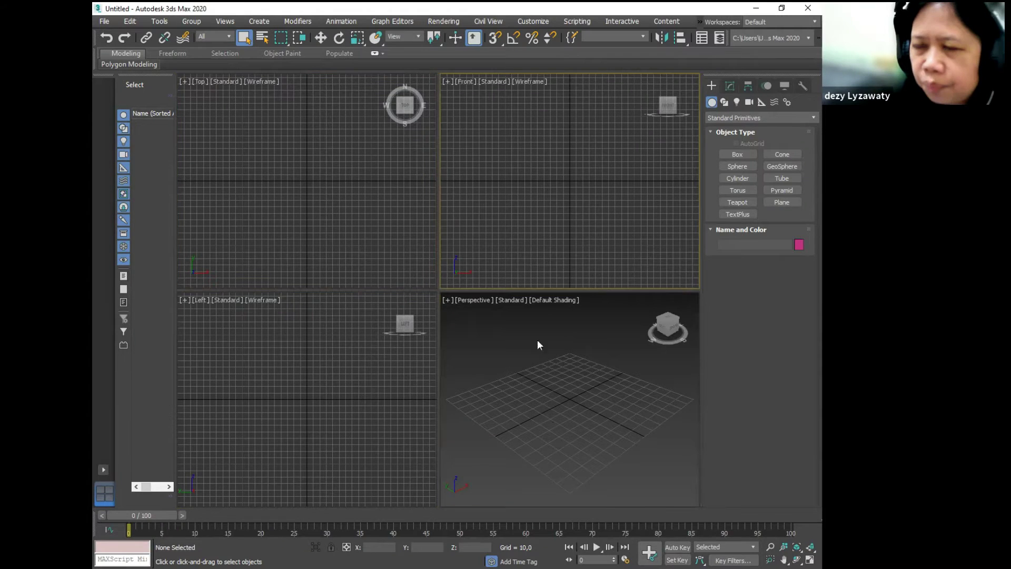
pyautogui.click(597, 345)
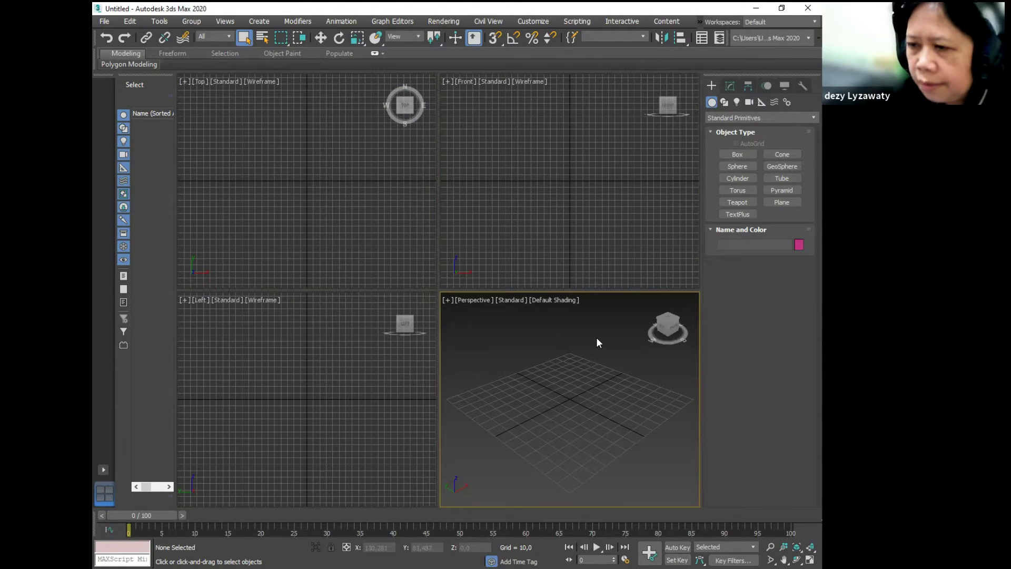
pyautogui.click(810, 559)
pyautogui.moveTo(507, 345); pyautogui.dragTo(521, 384, button='middle')
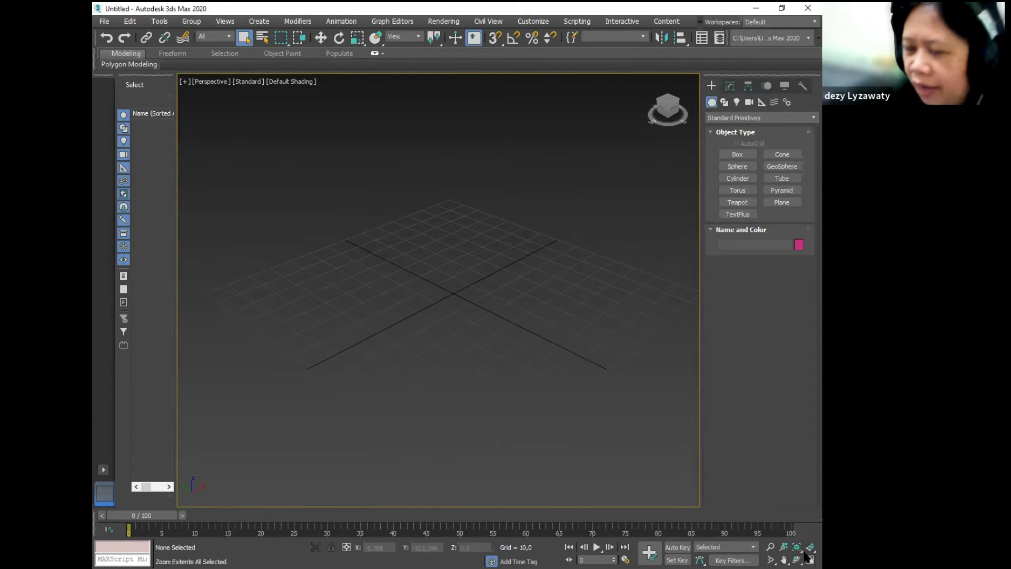
pyautogui.click(810, 559)
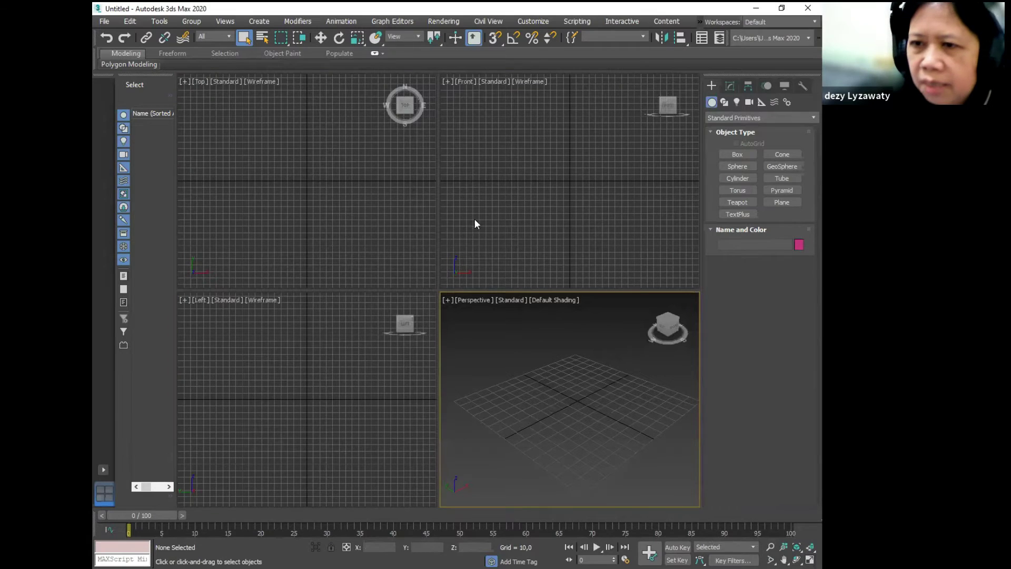
pyautogui.click(483, 390)
pyautogui.click(471, 231)
pyautogui.click(388, 226)
pyautogui.click(574, 413)
pyautogui.click(810, 560)
pyautogui.moveTo(490, 361); pyautogui.dragTo(490, 369, button='middle')
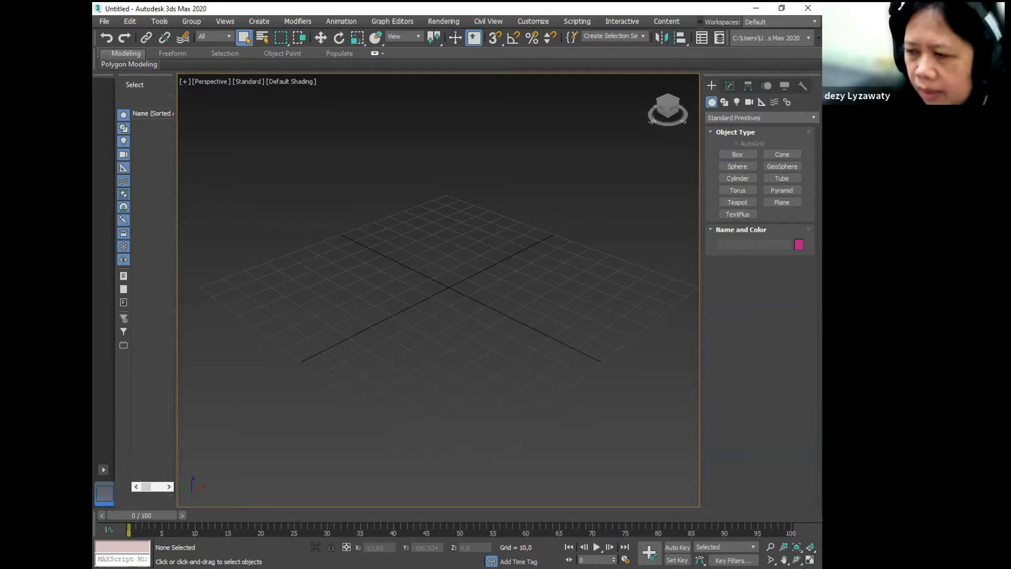
pyautogui.click(810, 560)
pyautogui.click(454, 229)
pyautogui.click(516, 320)
# - Hide the home grid in the Top, Front and Left viewports
pyautogui.click(359, 220)
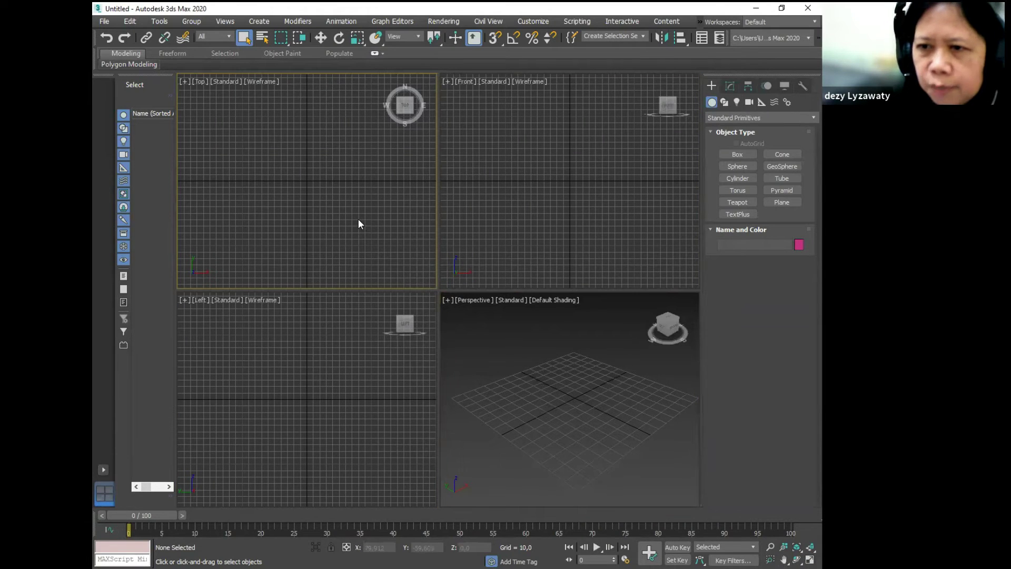
pyautogui.press('g')
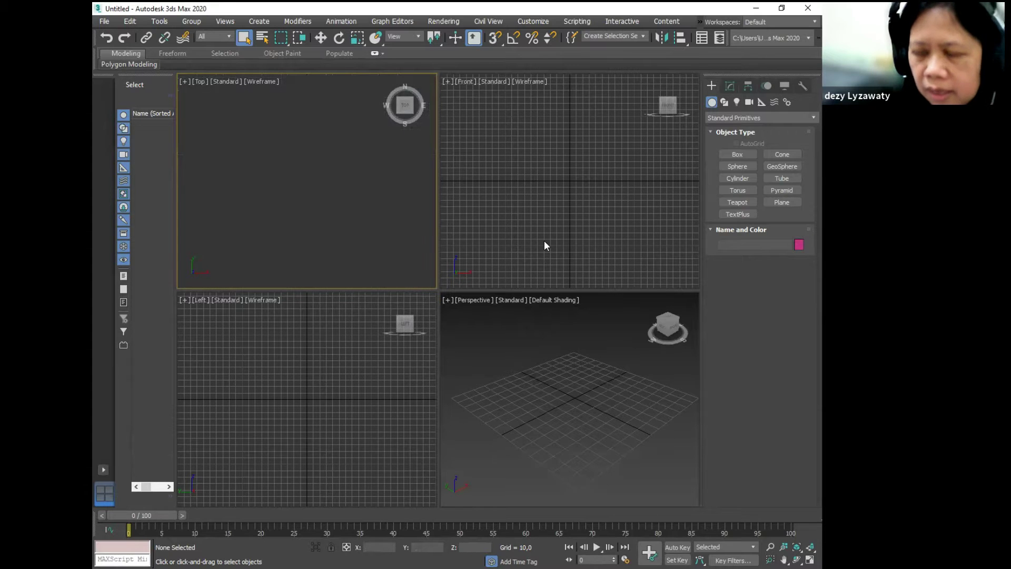
pyautogui.click(545, 241)
pyautogui.press('g')
pyautogui.click(366, 352)
pyautogui.press('g')
# - Toggle the grid of the Perspective viewport off and back on, keeping Perspective as the active viewport
pyautogui.click(586, 375)
pyautogui.press('g')
pyautogui.press('g')
pyautogui.press('g')
pyautogui.press('g')
pyautogui.click(577, 263)
pyautogui.click(581, 338)
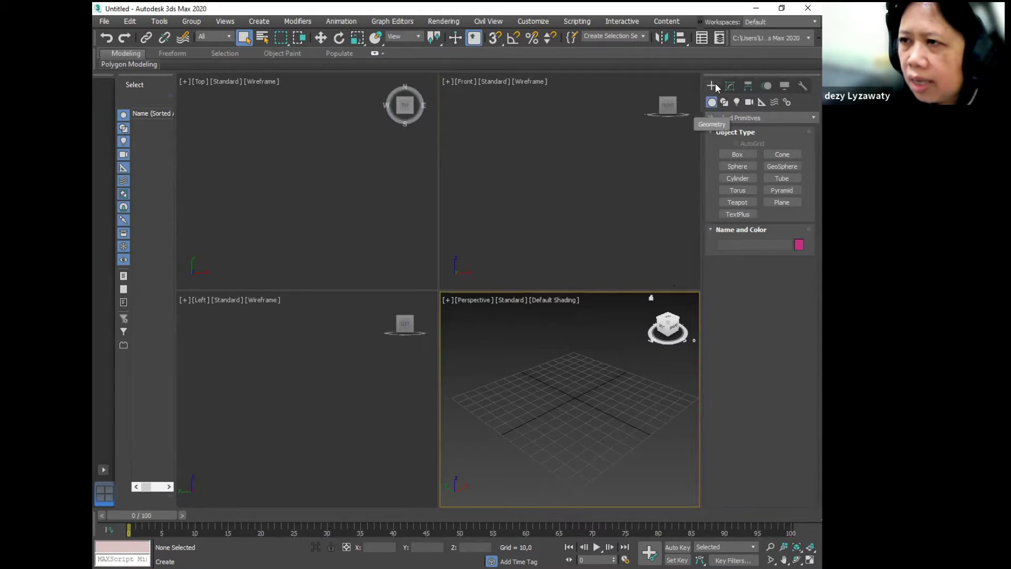
pyautogui.press('ctrl')
pyautogui.press('ctrl')
pyautogui.press('ctrl')
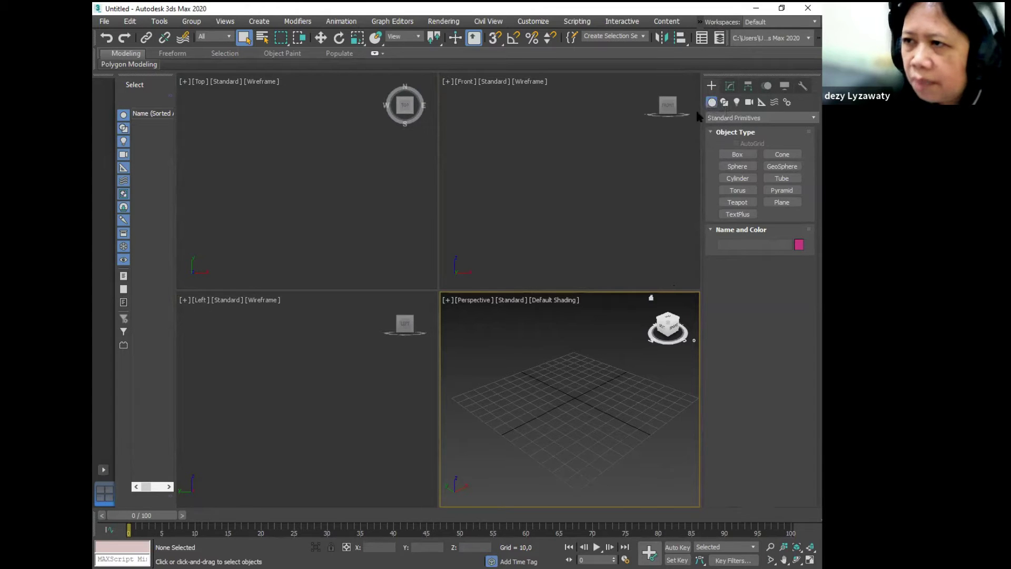
pyautogui.press('ctrl')
pyautogui.press('ctrl')
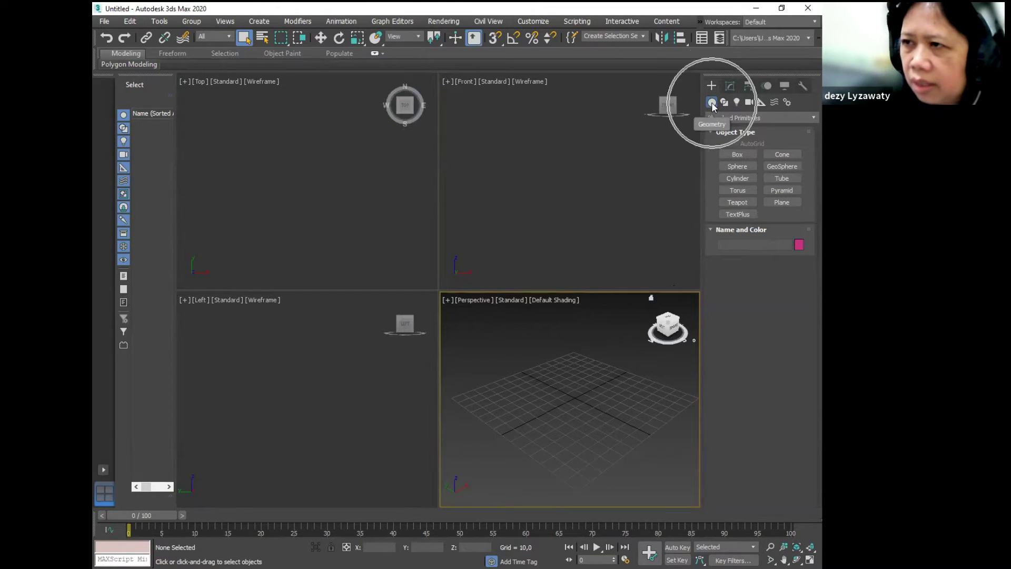
# - Create an Extended Primitives ChamferBox in the Perspective viewport, about 37 long, 27 wide and 15 high, with a fillet of about 2,5
pyautogui.click(769, 119)
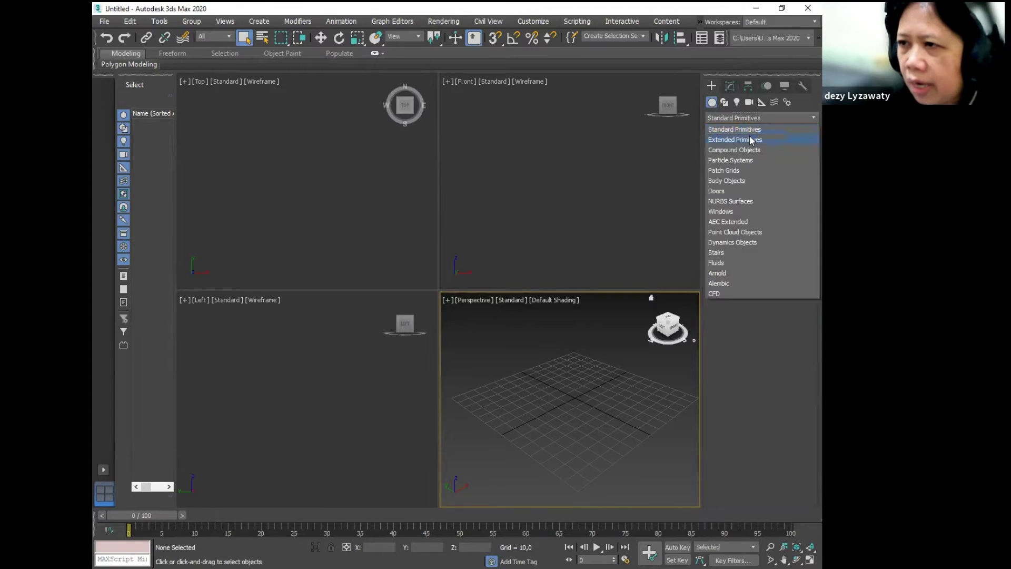
pyautogui.press('ctrl')
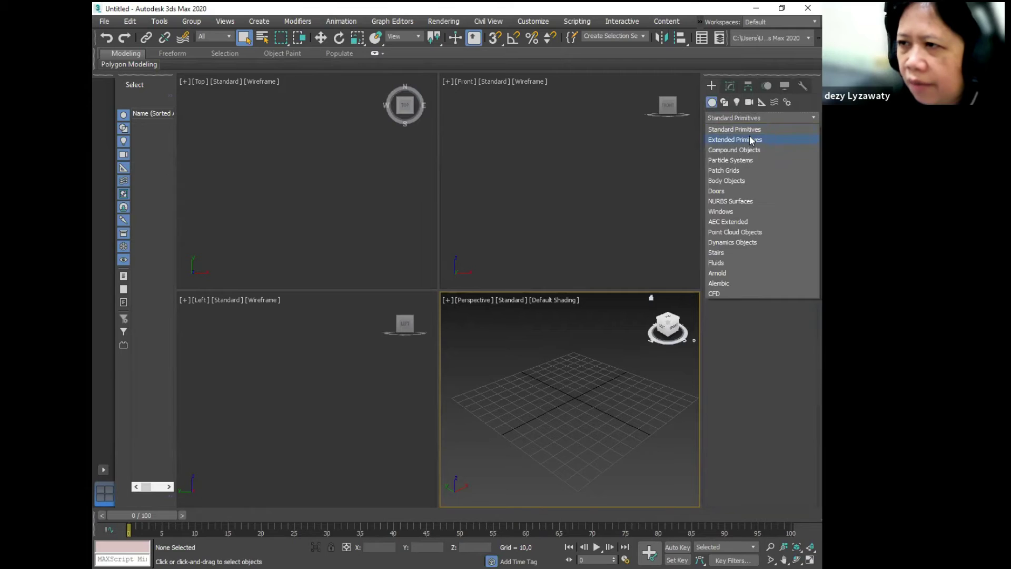
pyautogui.click(750, 138)
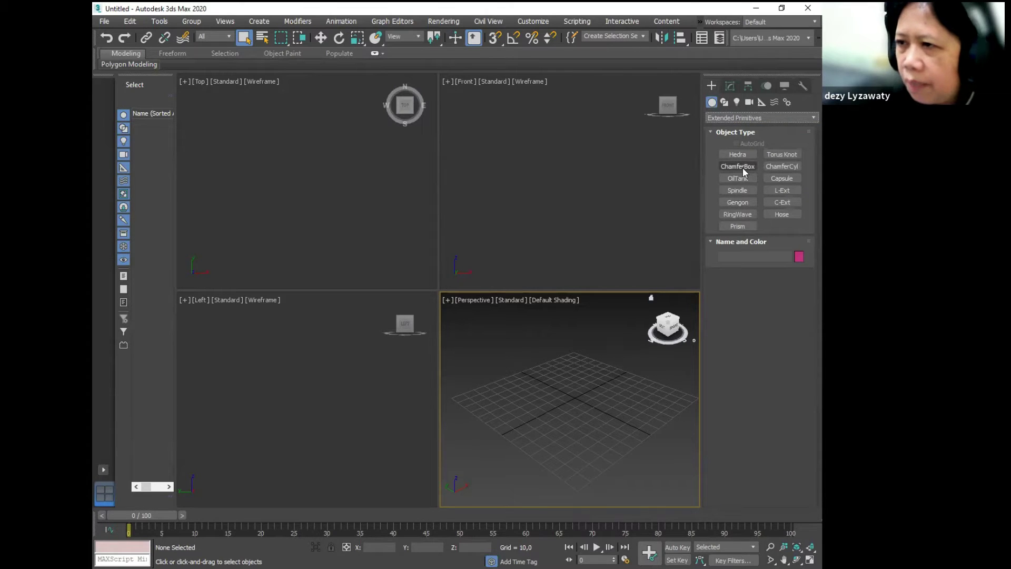
pyautogui.press('ctrl')
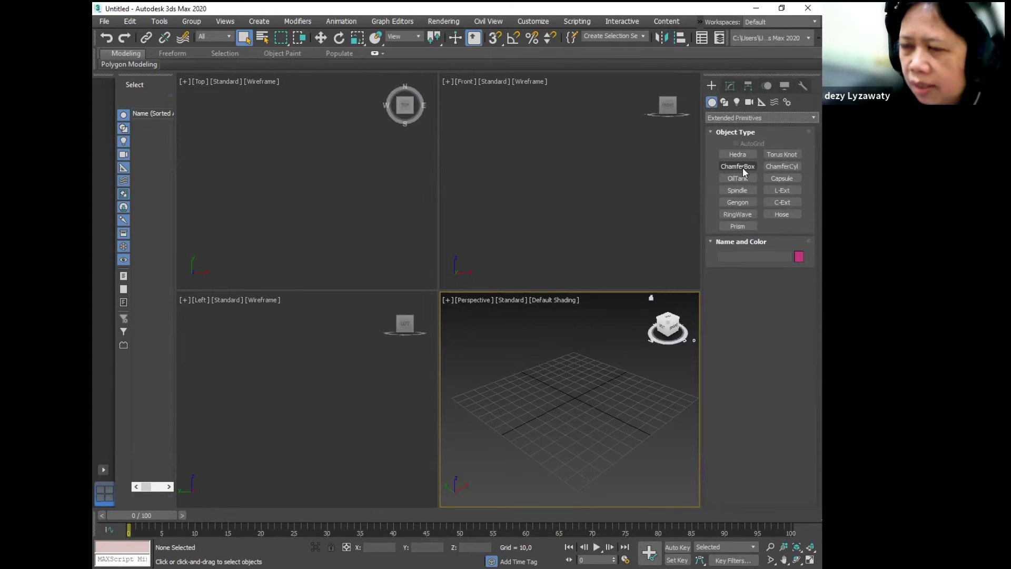
pyautogui.click(740, 167)
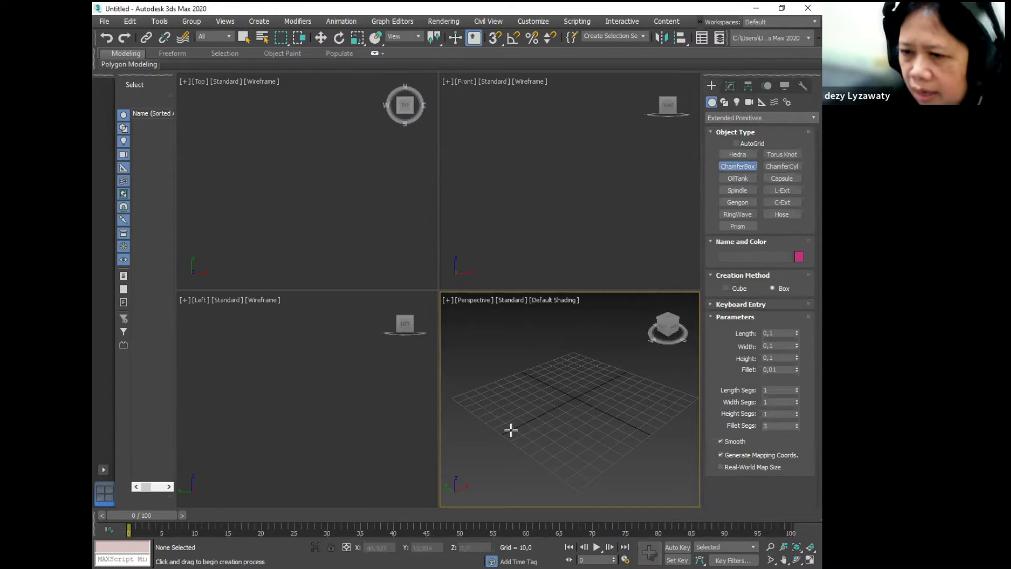
pyautogui.moveTo(518, 409); pyautogui.dragTo(578, 415)
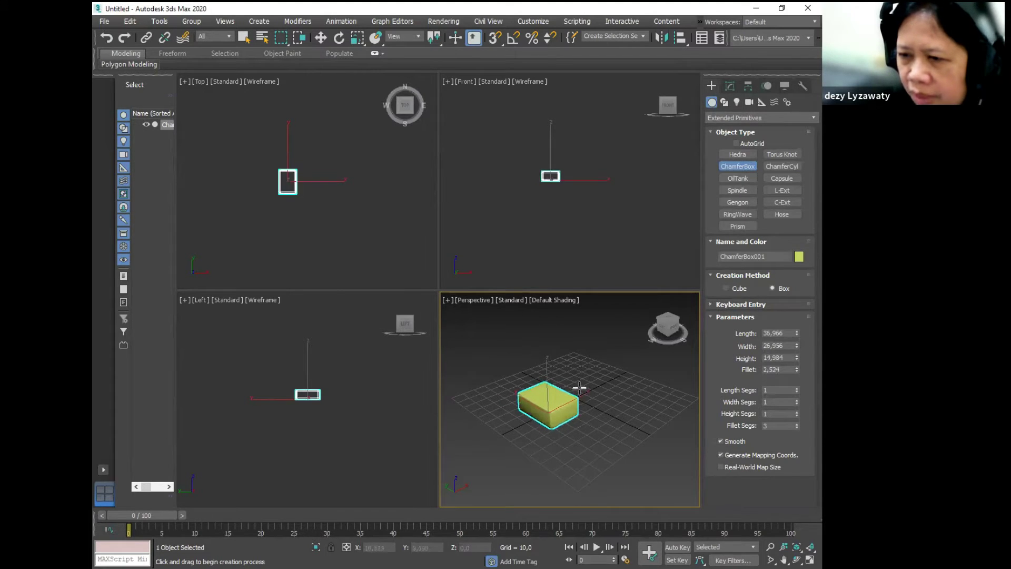
pyautogui.scroll(3, 579, 388)
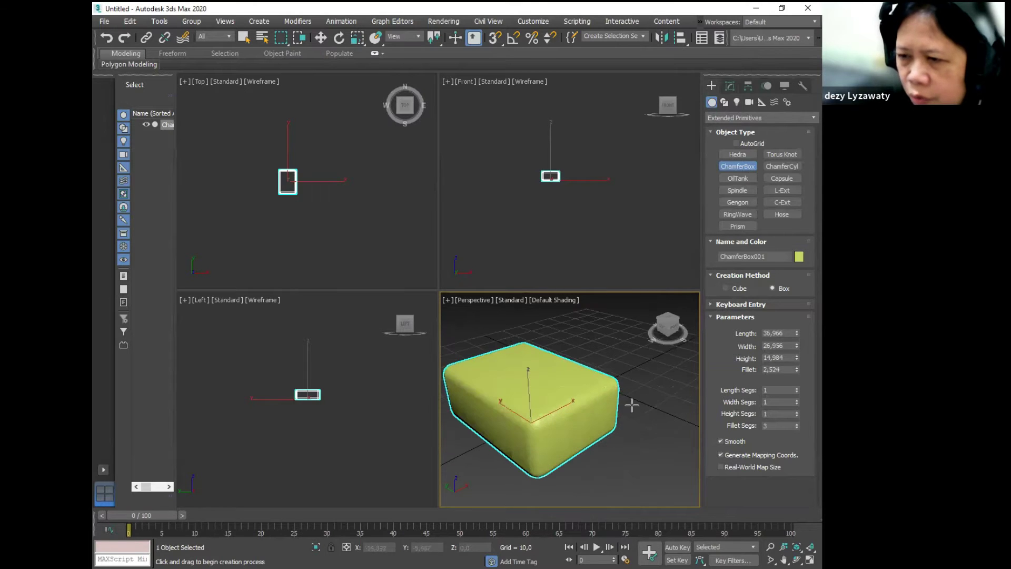
pyautogui.keyDown('alt'); pyautogui.moveTo(621, 370); pyautogui.dragTo(658, 361, button='middle'); pyautogui.keyUp('alt')
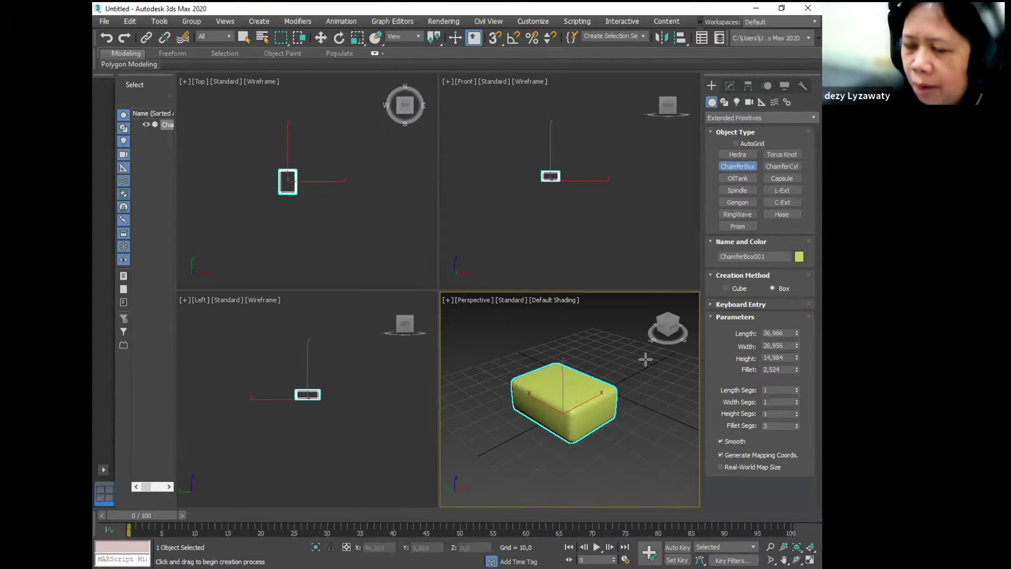
pyautogui.rightClick(584, 347)
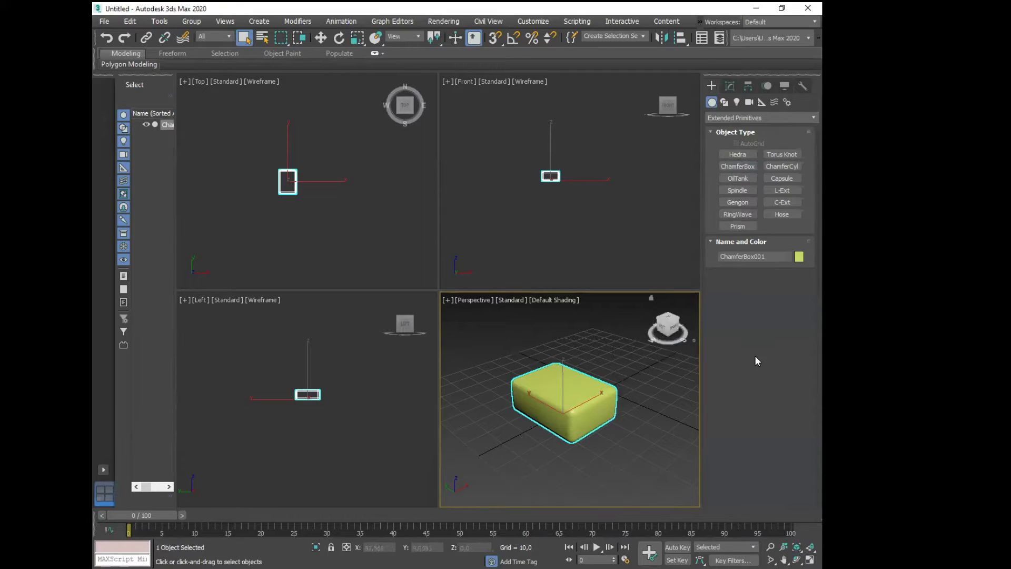
# - Modify the chamfer box's parameters to length 33,343, width 38,277 and height 23,824
pyautogui.press('ctrl')
pyautogui.press('ctrl')
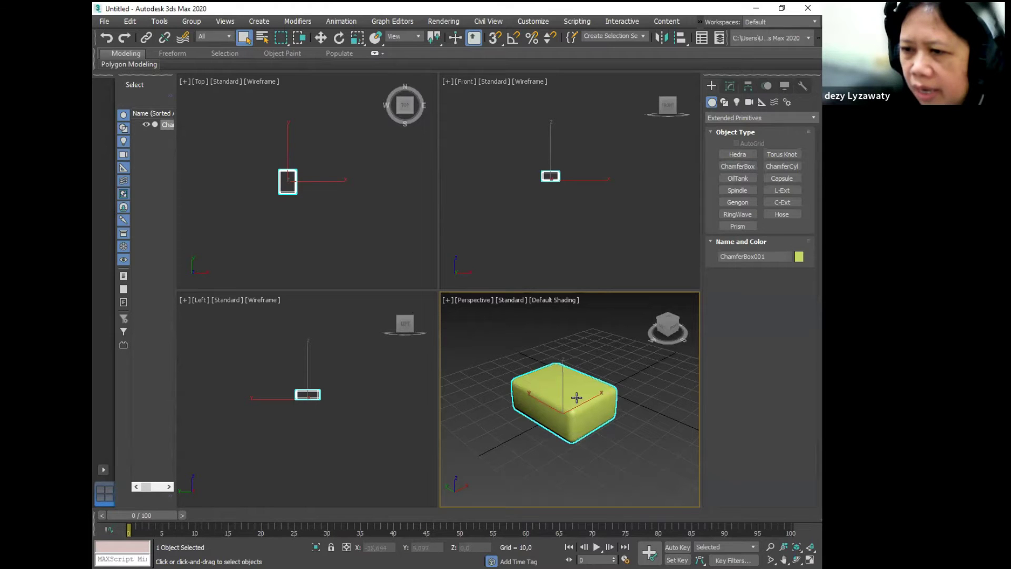
pyautogui.click(728, 88)
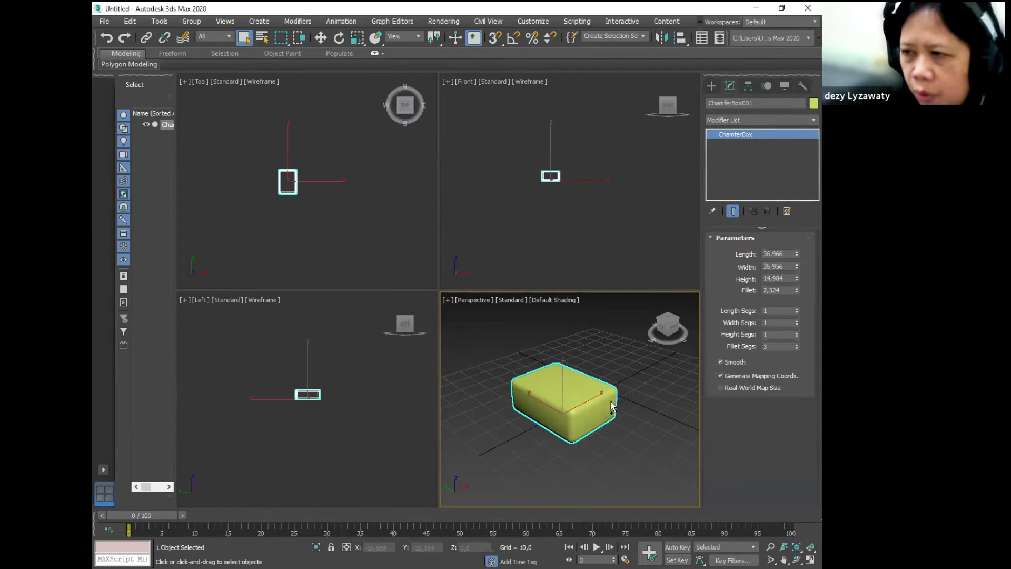
pyautogui.press('ctrl')
pyautogui.press('ctrl')
pyautogui.press('ctrl')
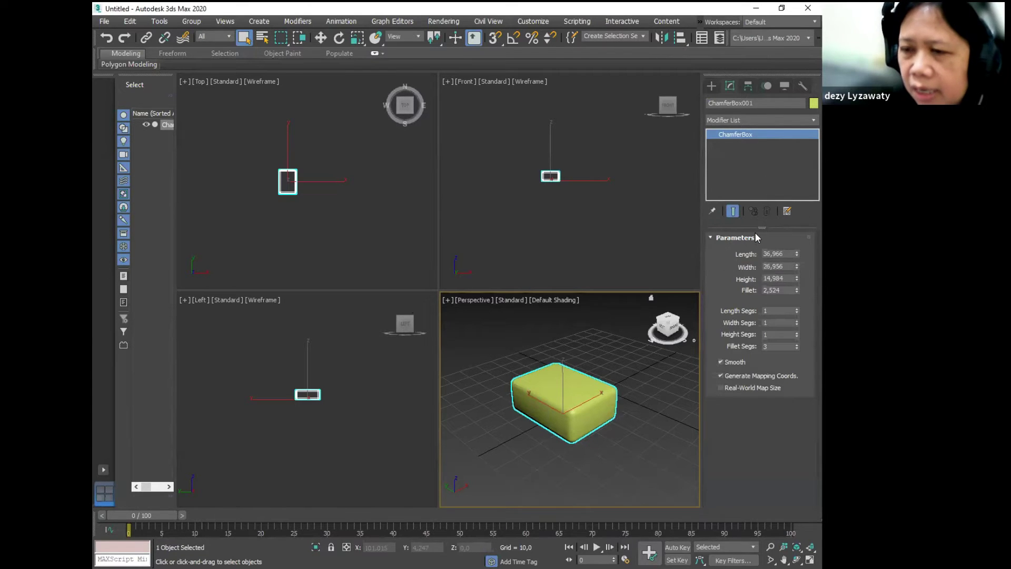
pyautogui.moveTo(796, 257)
pyautogui.mouseDown()
pyautogui.moveTo(789, 221)
pyautogui.moveTo(785, 258)
pyautogui.mouseUp()
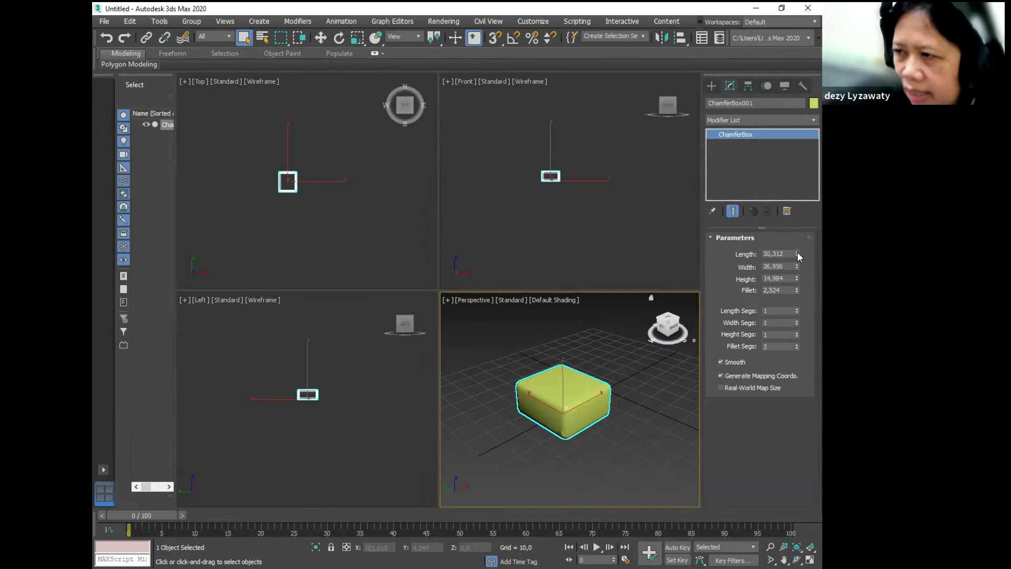
pyautogui.click(797, 252)
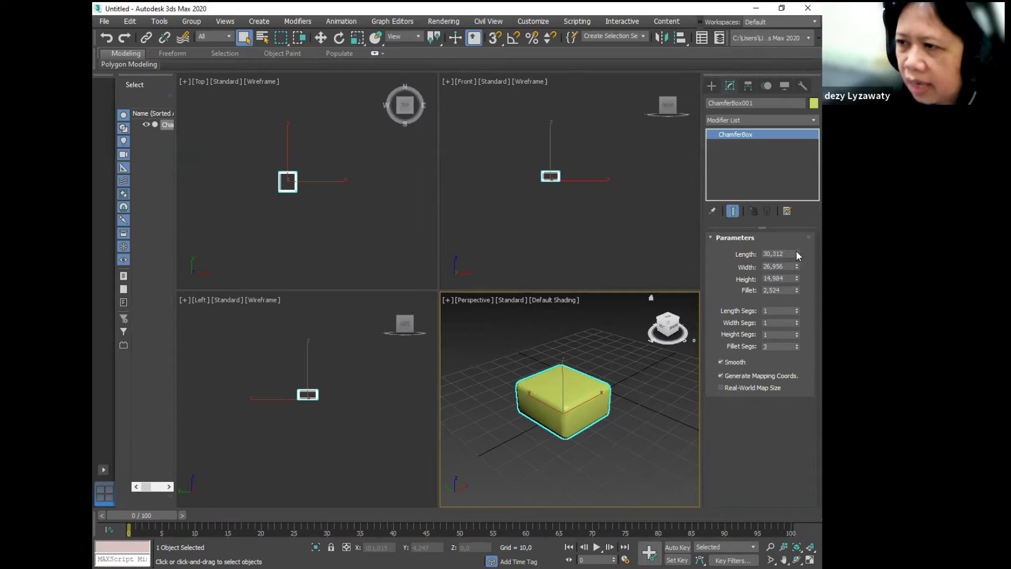
pyautogui.moveTo(796, 253)
pyautogui.mouseDown()
pyautogui.moveTo(797, 283)
pyautogui.moveTo(794, 235)
pyautogui.moveTo(797, 279)
pyautogui.moveTo(806, 240)
pyautogui.mouseUp()
pyautogui.moveTo(797, 277); pyautogui.dragTo(806, 243)
# - Try a fillet of 5,352 on the chamfer box's edges and settle on 3,372
pyautogui.scroll(5, 642, 364)
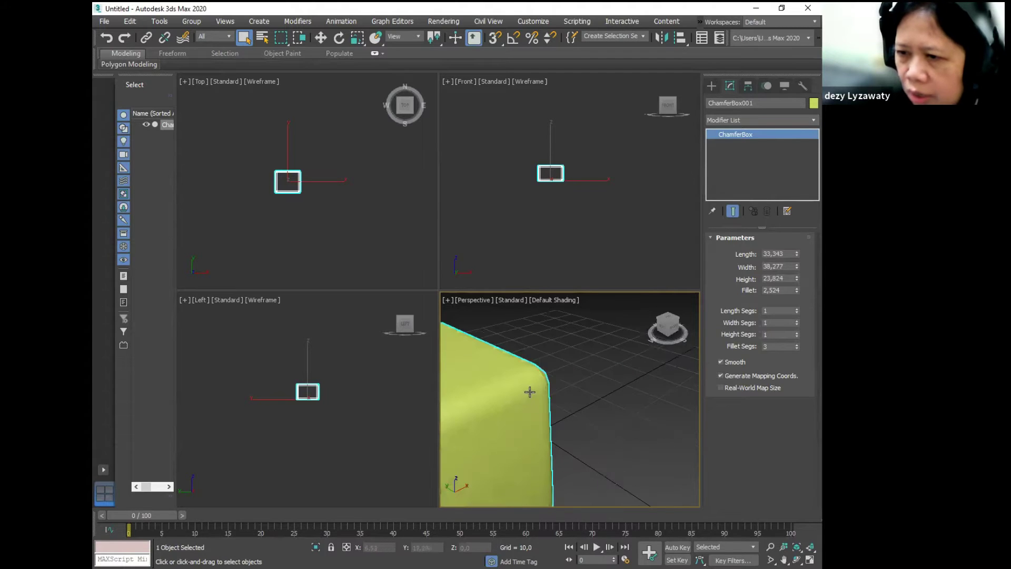
pyautogui.click(537, 377)
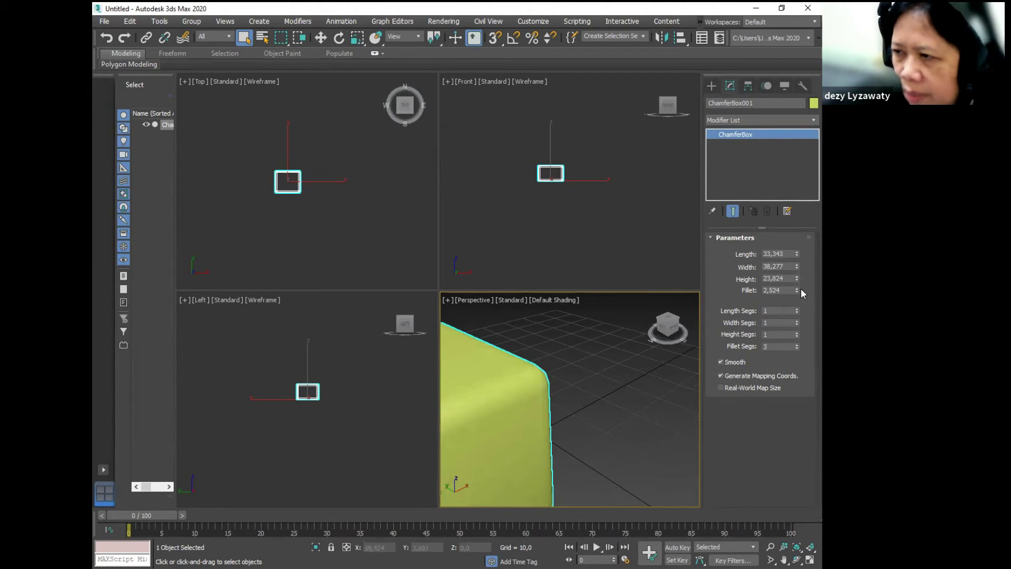
pyautogui.moveTo(795, 291); pyautogui.dragTo(790, 231)
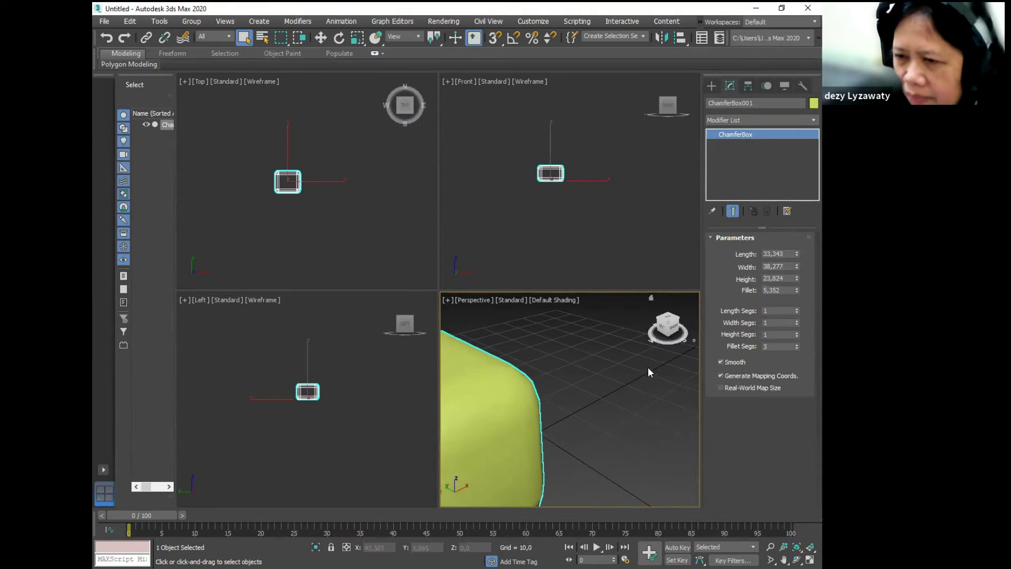
pyautogui.scroll(-5, 648, 367)
pyautogui.scroll(3, 610, 365)
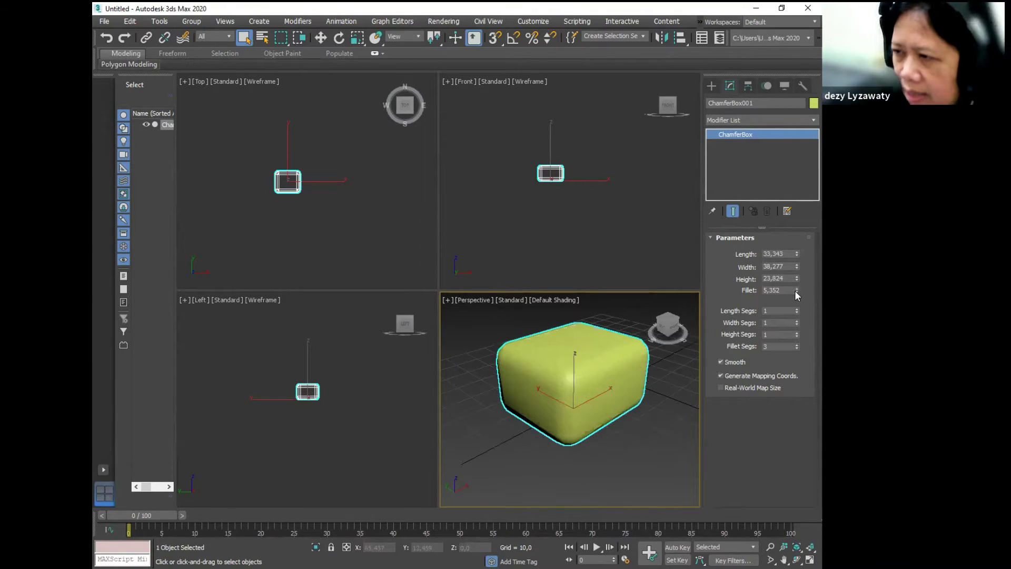
pyautogui.moveTo(794, 289)
pyautogui.mouseDown()
pyautogui.moveTo(794, 258)
pyautogui.moveTo(796, 310)
pyautogui.mouseUp()
pyautogui.moveTo(635, 409); pyautogui.dragTo(615, 425, button='middle')
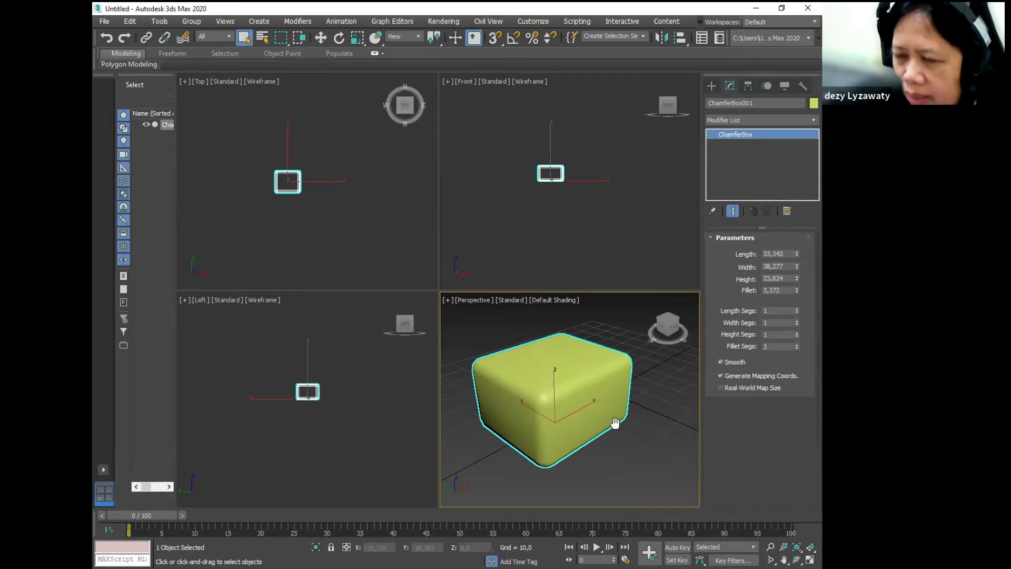
# - Reduce the chamfer box's height to 13,58
pyautogui.click(606, 315)
pyautogui.click(561, 388)
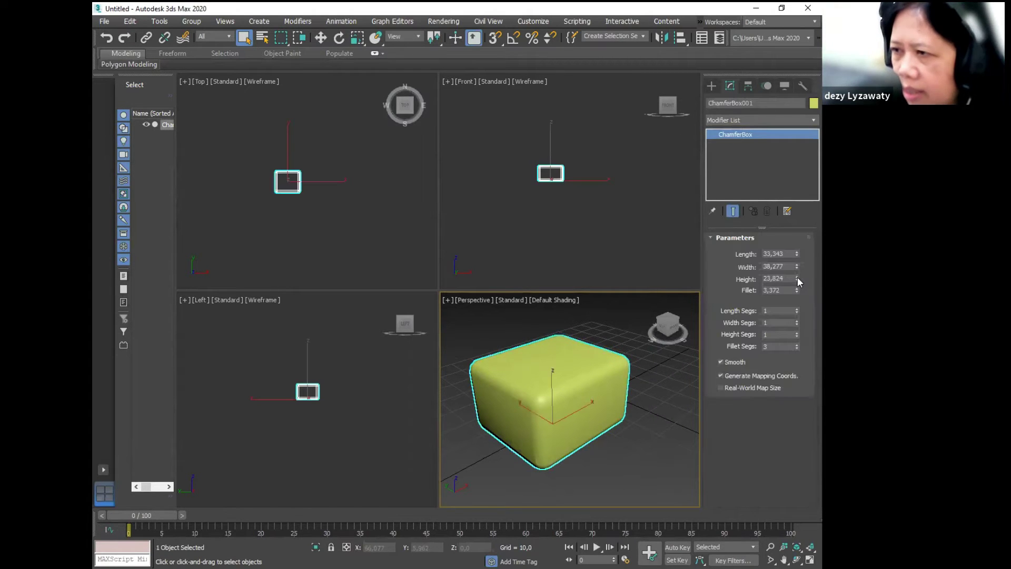
pyautogui.moveTo(797, 278); pyautogui.dragTo(796, 301)
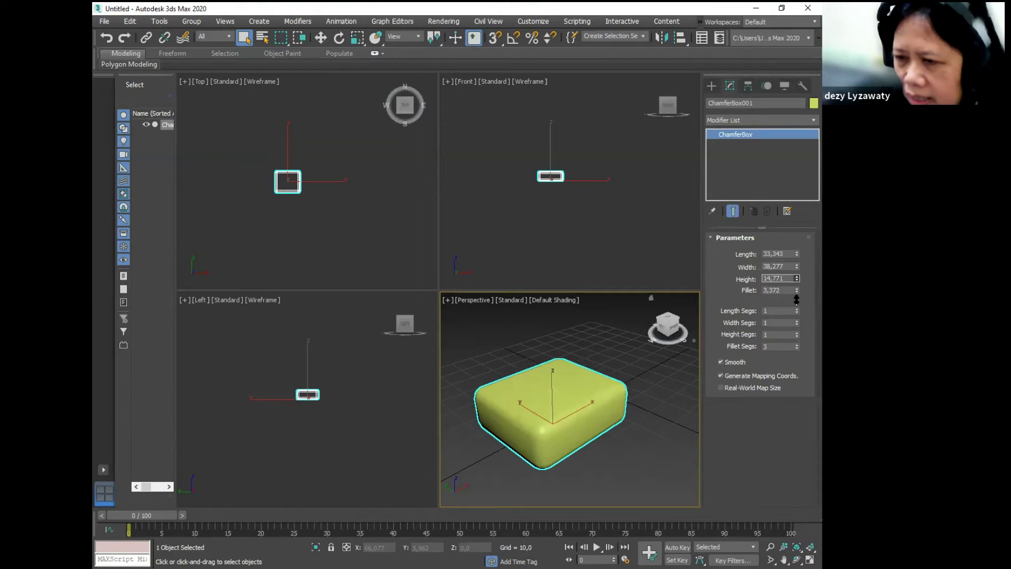
# - Clone the chamfer box along the X axis to about X 26,549, as one independent Copy named ChamferBox002
pyautogui.click(565, 261)
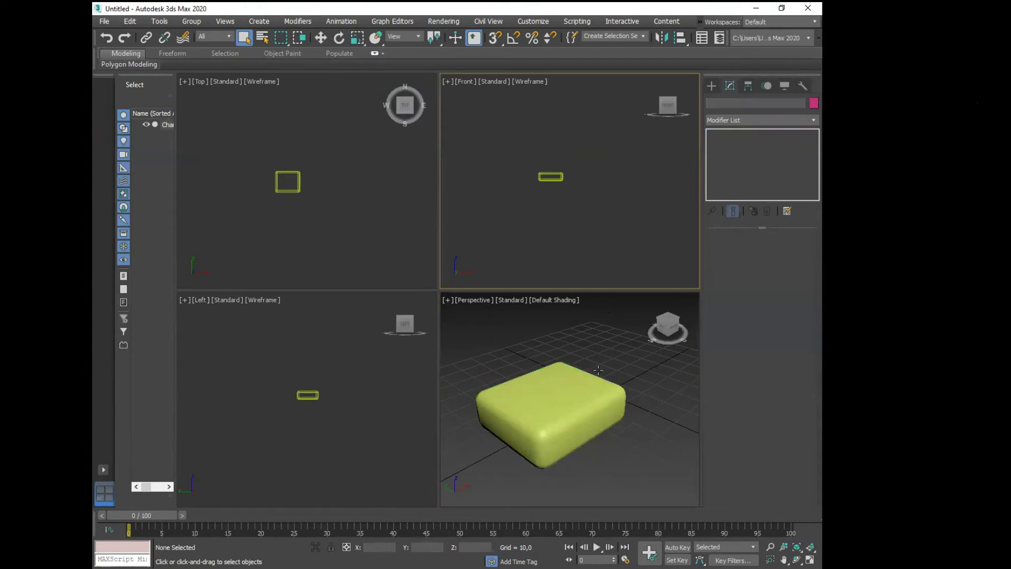
pyautogui.click(575, 403)
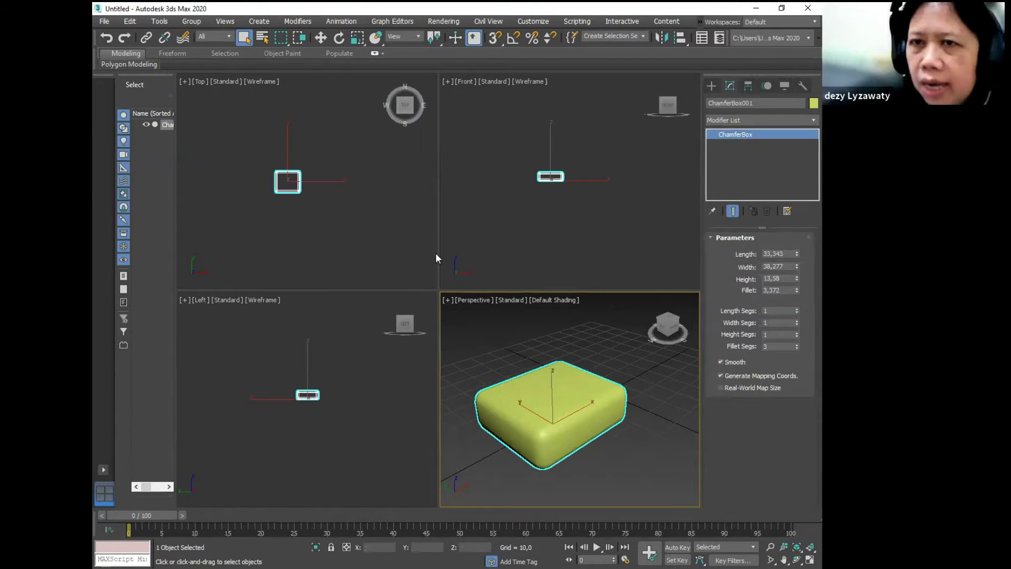
pyautogui.press('ctrl')
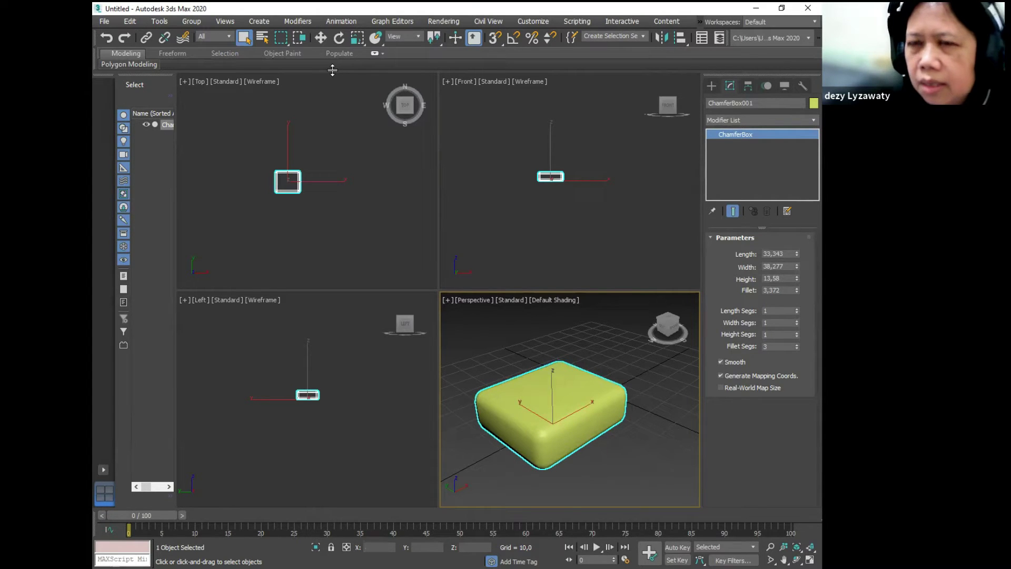
pyautogui.click(320, 38)
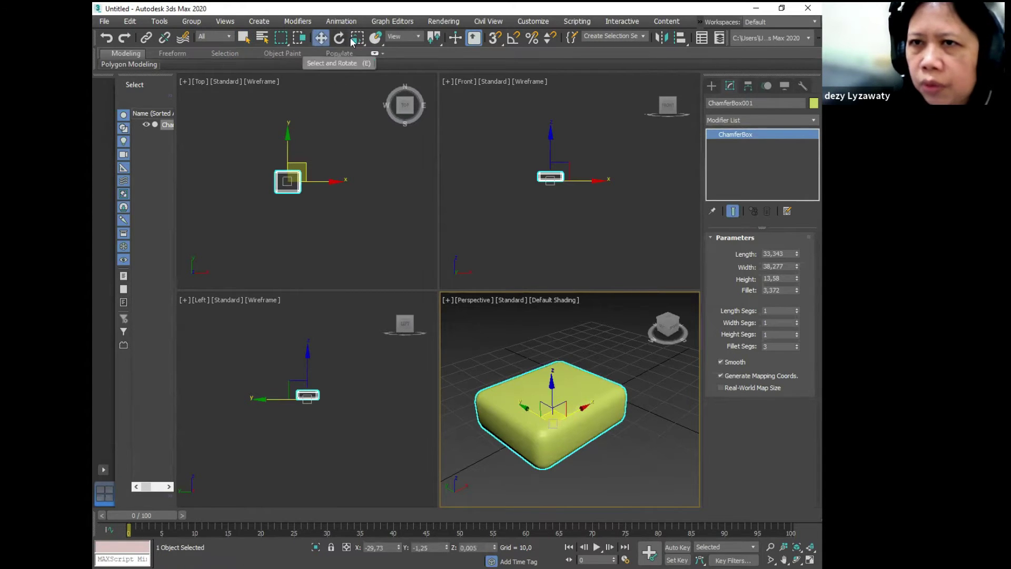
pyautogui.click(316, 42)
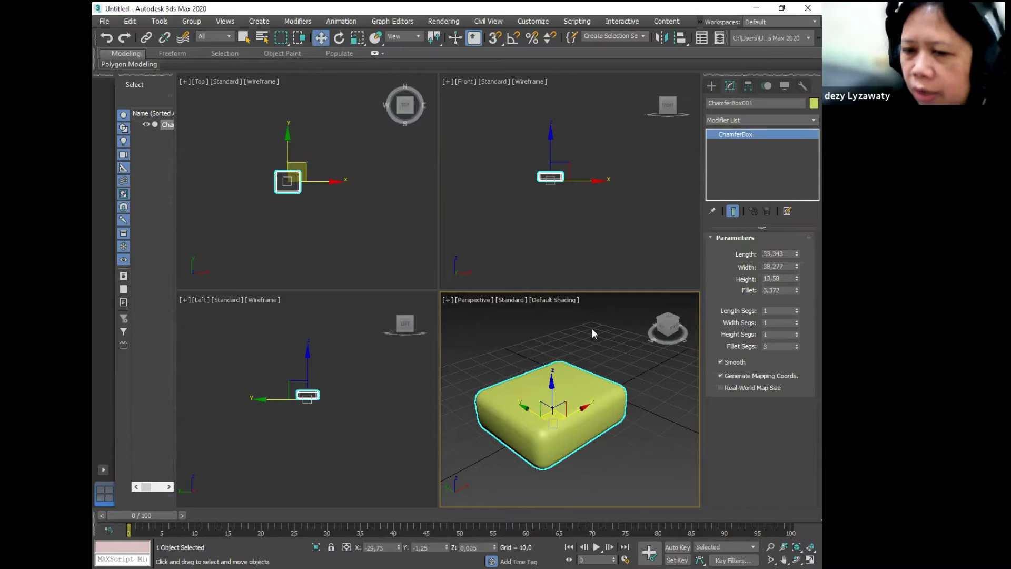
pyautogui.moveTo(637, 413)
pyautogui.mouseDown(button='middle')
pyautogui.moveTo(646, 402)
pyautogui.moveTo(648, 411)
pyautogui.mouseUp(button='middle')
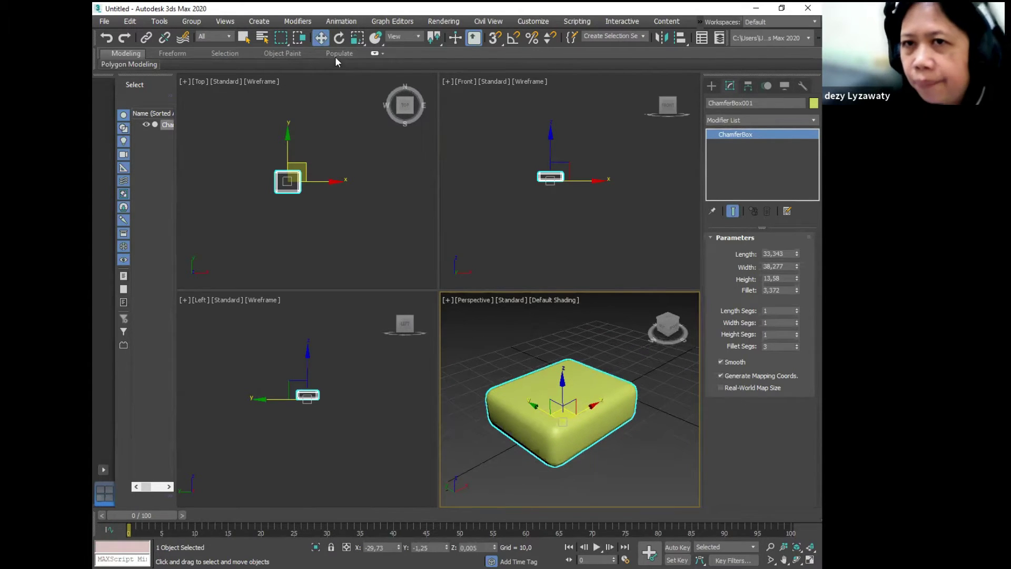
pyautogui.press('ctrl')
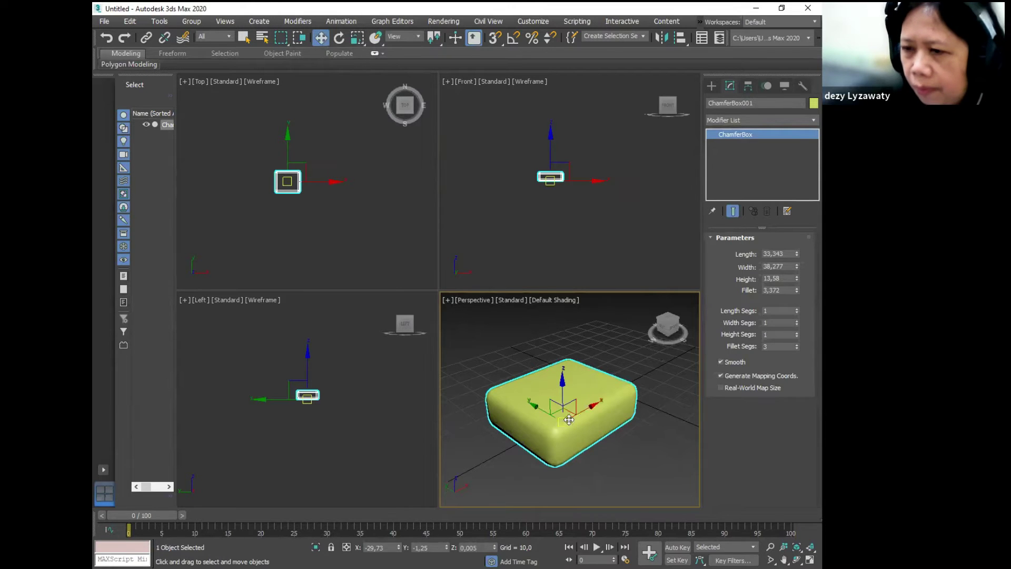
pyautogui.press('ctrl')
pyautogui.press('ctrl')
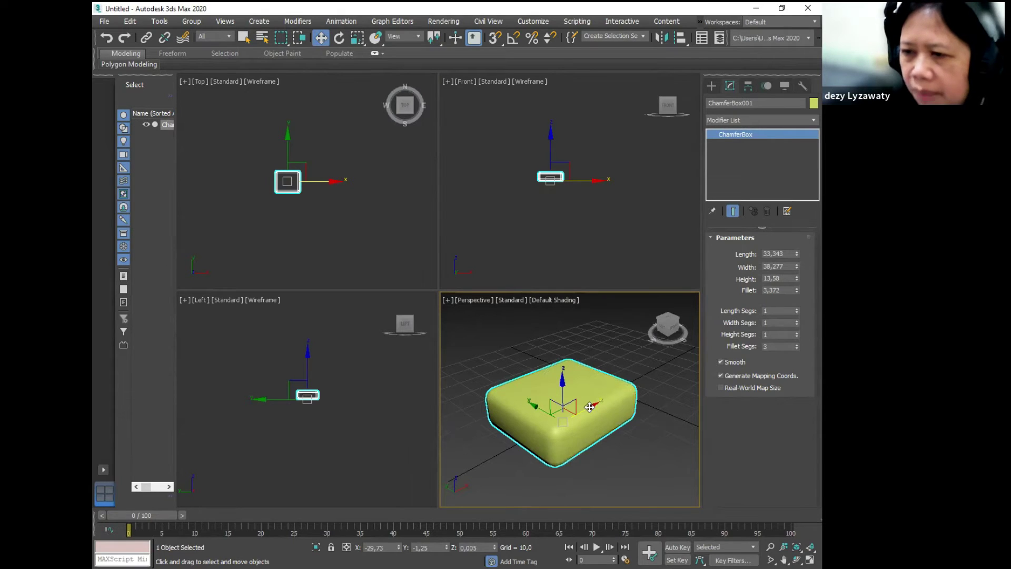
pyautogui.moveTo(590, 407)
pyautogui.keyDown('shift'); pyautogui.mouseDown()
pyautogui.moveTo(681, 368)
pyautogui.moveTo(673, 370)
pyautogui.mouseUp(); pyautogui.keyUp('shift')
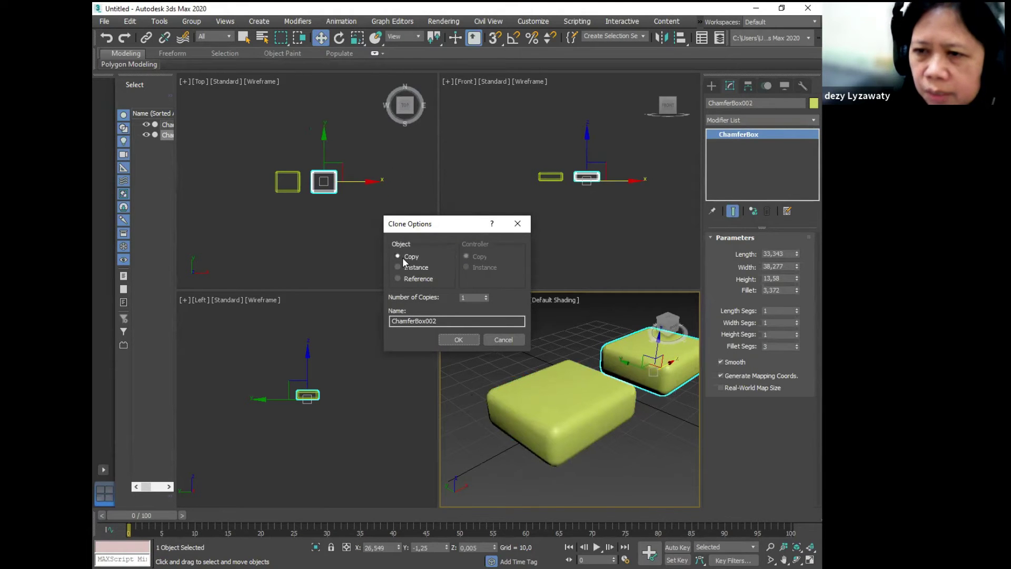
pyautogui.press('ctrl')
pyautogui.press('ctrl')
pyautogui.press('ctrl')
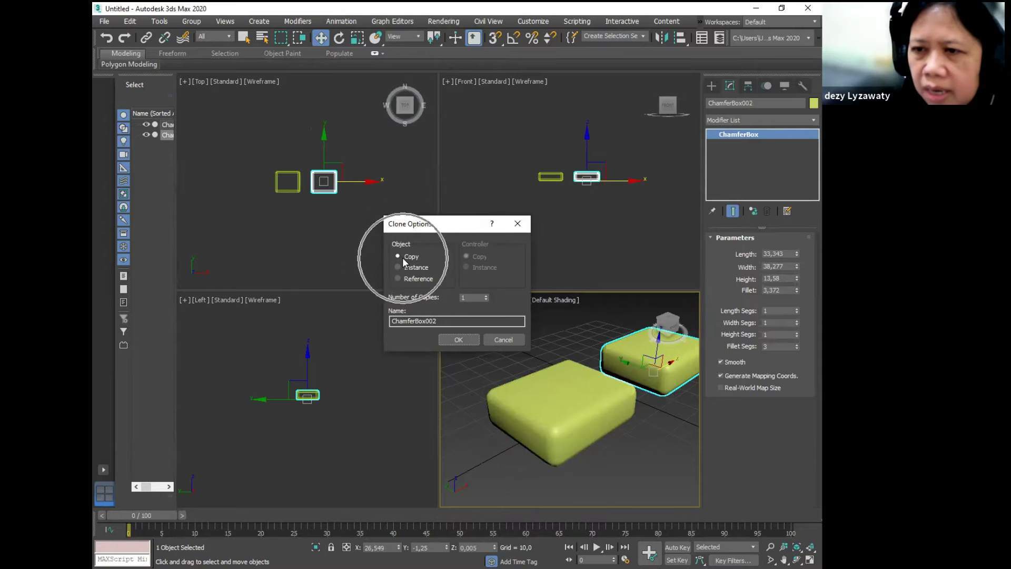
pyautogui.click(458, 339)
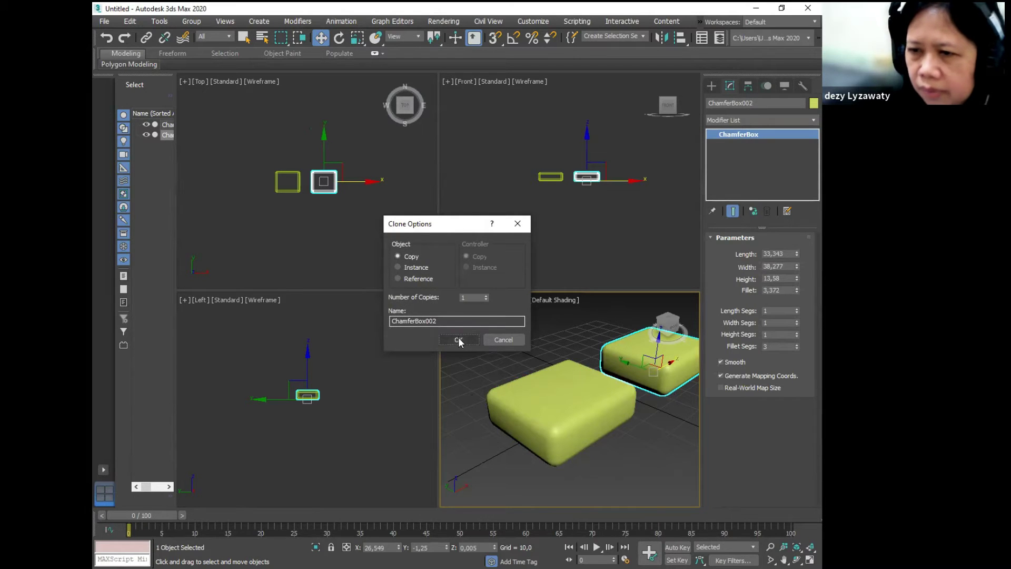
pyautogui.click(619, 434)
pyautogui.scroll(-4, 617, 416)
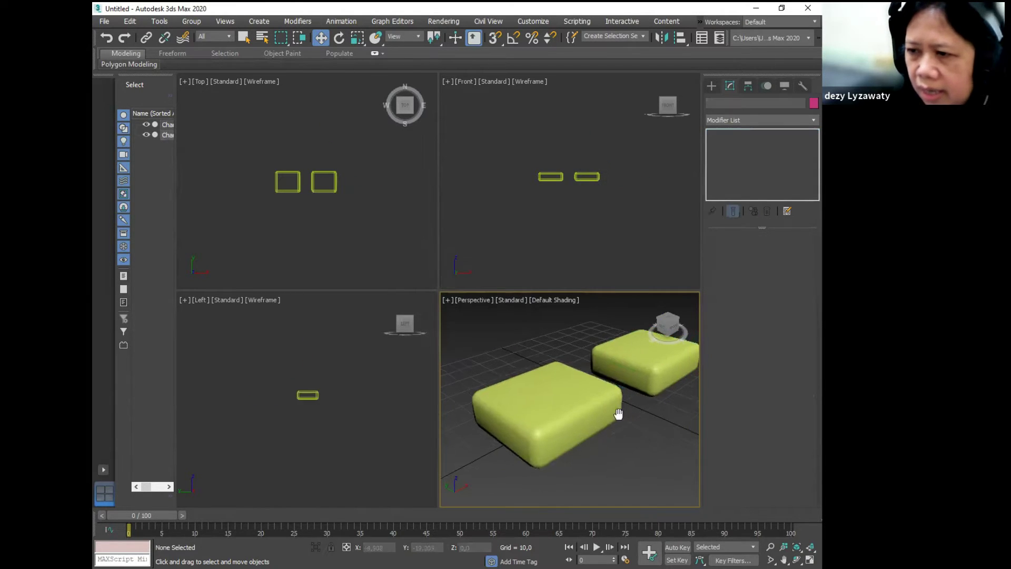
pyautogui.scroll(5, 624, 405)
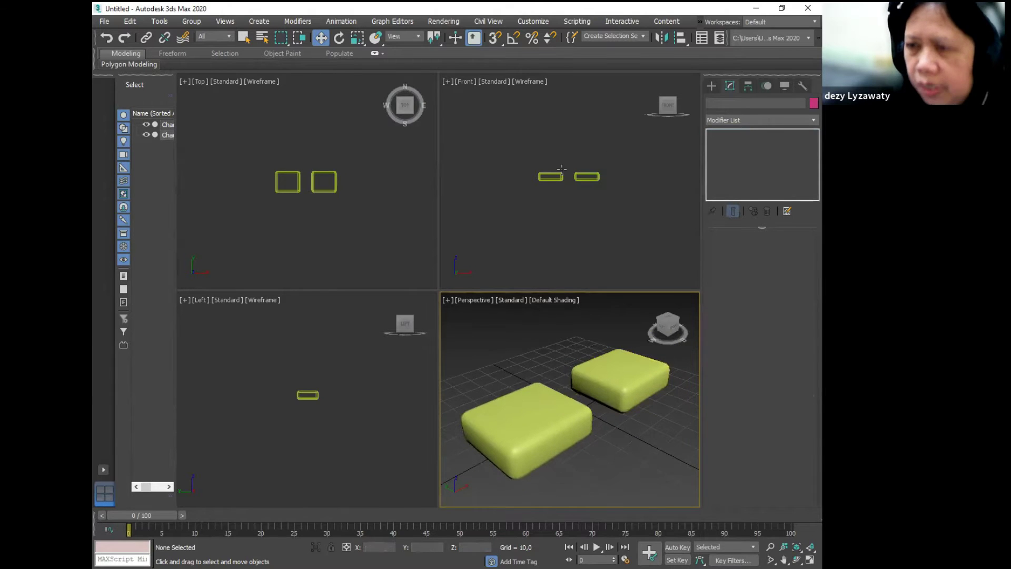
# - Resize the copied box to width 9,569 and height 25,566, and move it along X to about -7,924
pyautogui.click(583, 177)
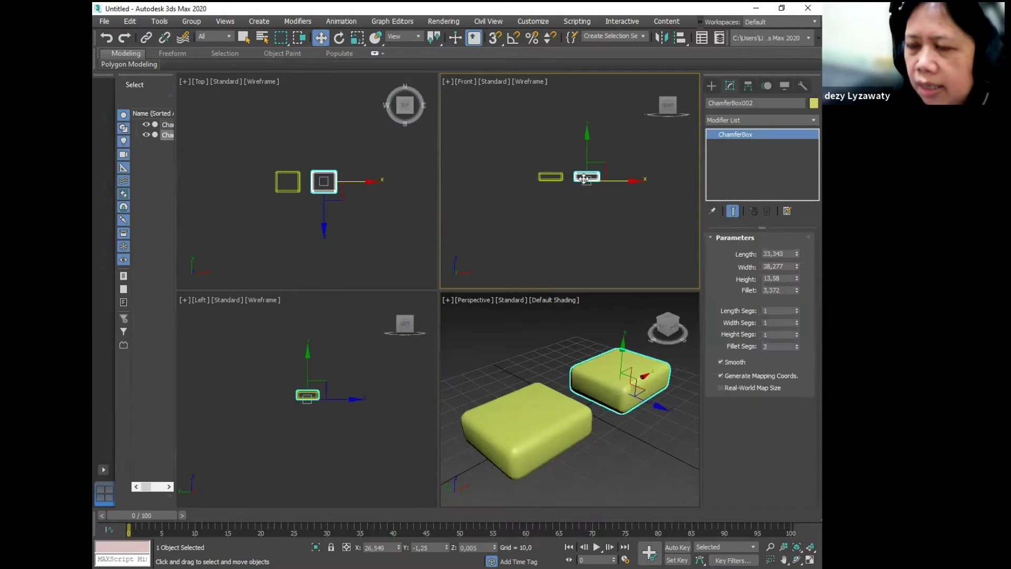
pyautogui.press('ctrl')
pyautogui.press('ctrl')
pyautogui.press('ctrl')
pyautogui.press('ctrl')
pyautogui.press('ctrl')
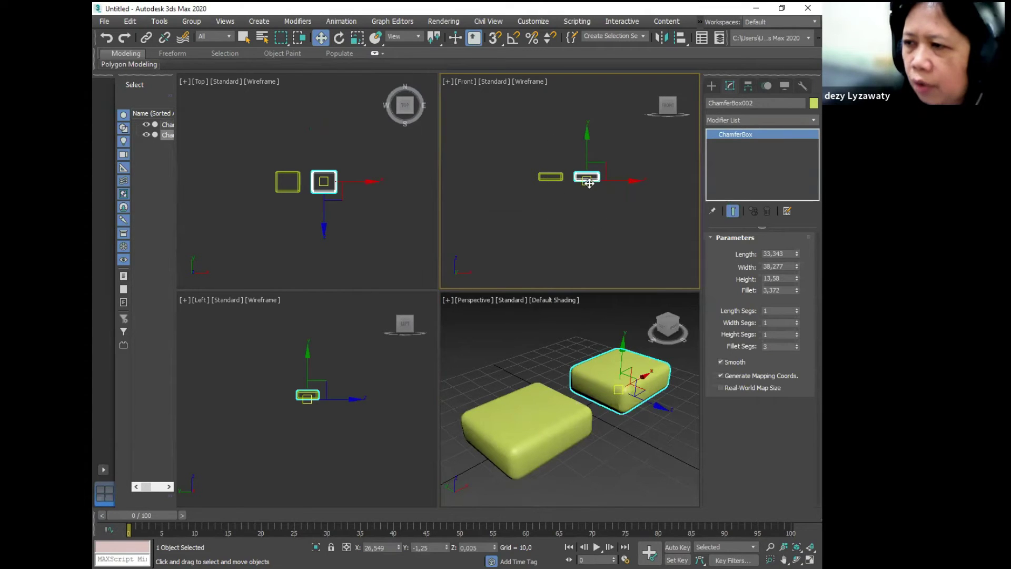
pyautogui.press('ctrl')
pyautogui.press('ctrl')
pyautogui.press('ctrl')
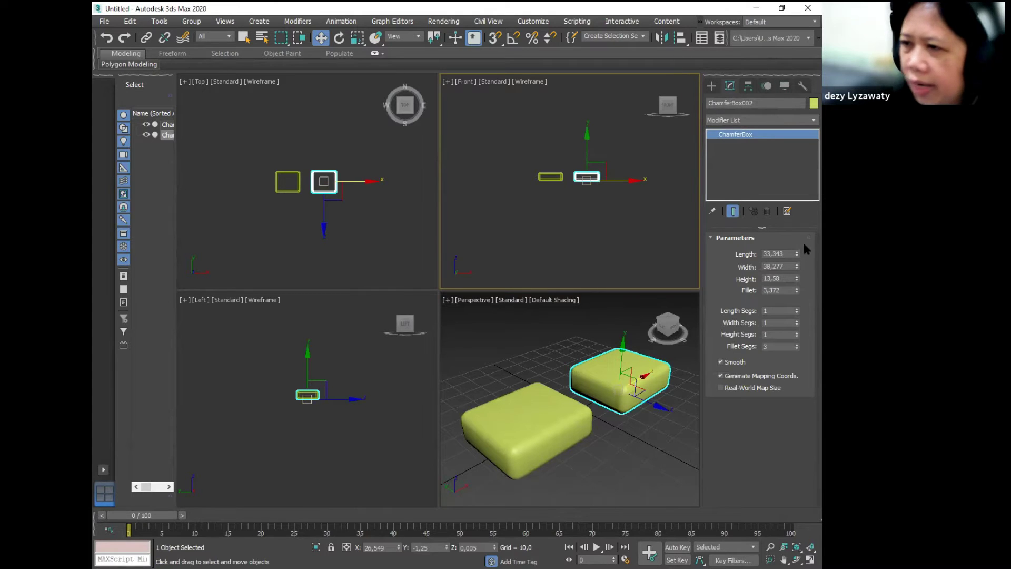
pyautogui.moveTo(797, 278); pyautogui.dragTo(780, 174)
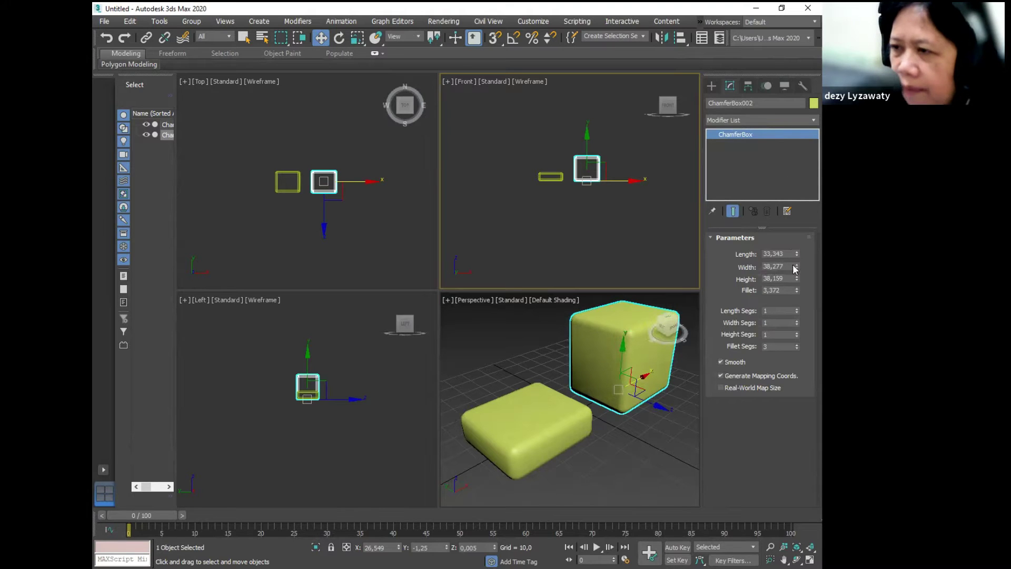
pyautogui.moveTo(796, 266); pyautogui.dragTo(797, 301)
pyautogui.moveTo(618, 186); pyautogui.dragTo(597, 189)
pyautogui.moveTo(796, 278); pyautogui.dragTo(796, 293)
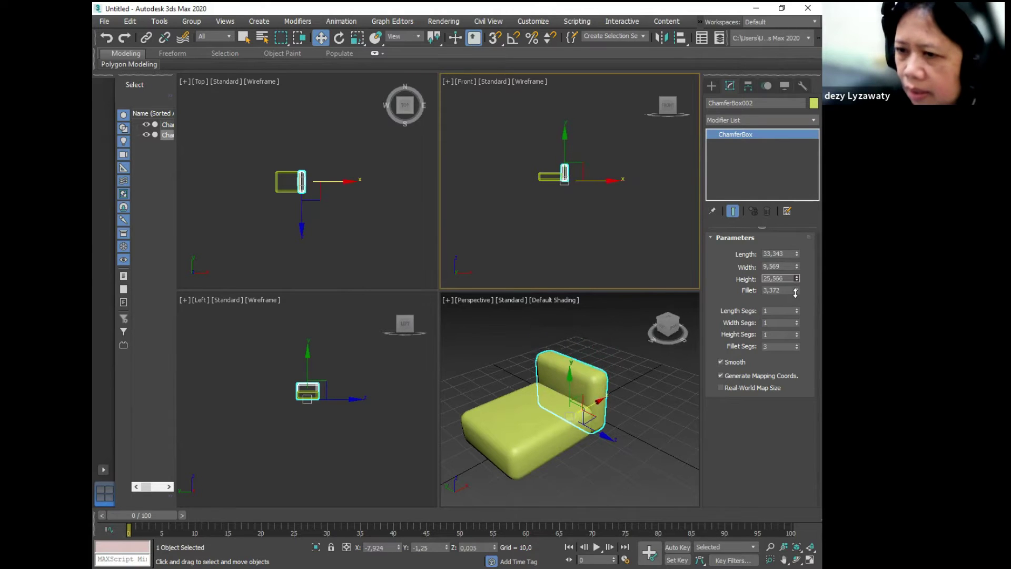
# - Shift the upright box along X to about -5,528 in the Front viewport, placing it against the flat box's end
pyautogui.click(639, 229)
pyautogui.scroll(5, 593, 235)
pyautogui.moveTo(644, 231); pyautogui.dragTo(634, 212, button='middle')
pyautogui.click(621, 219)
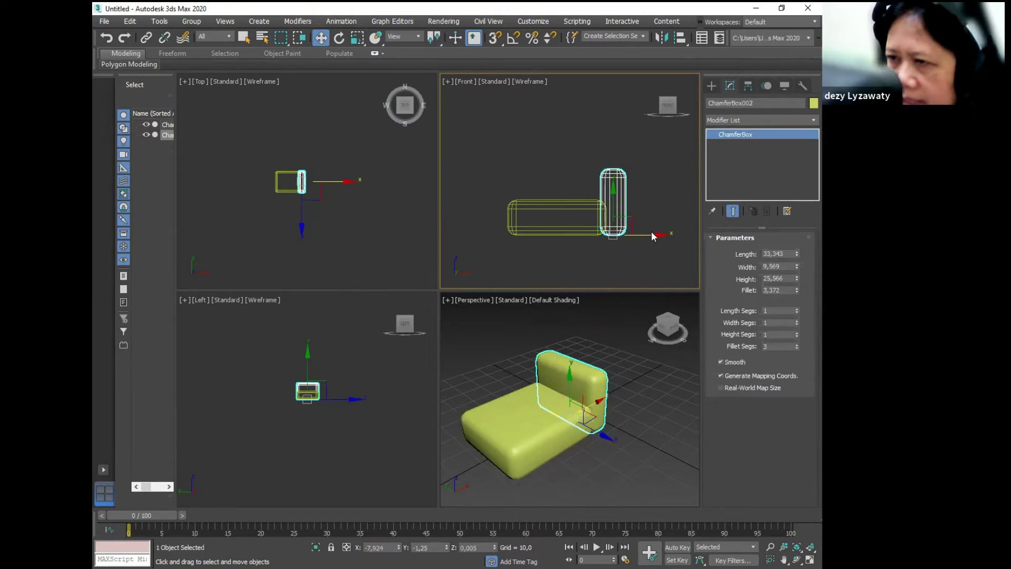
pyautogui.click(657, 232)
pyautogui.click(625, 219)
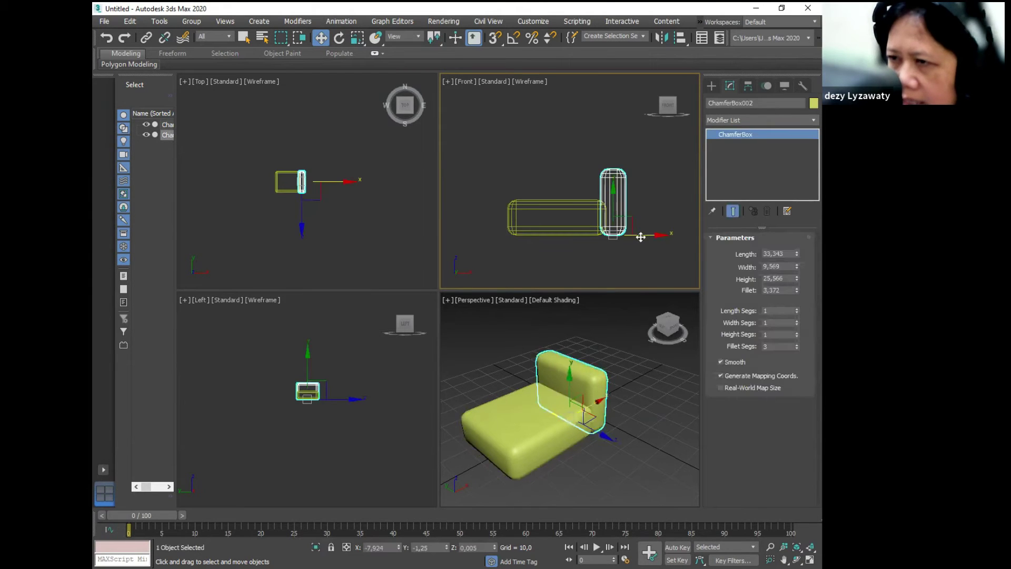
pyautogui.moveTo(640, 236); pyautogui.dragTo(648, 235)
pyautogui.click(595, 318)
pyautogui.moveTo(601, 381); pyautogui.dragTo(627, 367, button='middle')
# - Switch the Front, Top and Left viewports from wireframe to Default Shading
pyautogui.click(367, 390)
pyautogui.scroll(3, 364, 385)
pyautogui.moveTo(323, 380); pyautogui.dragTo(348, 393, button='middle')
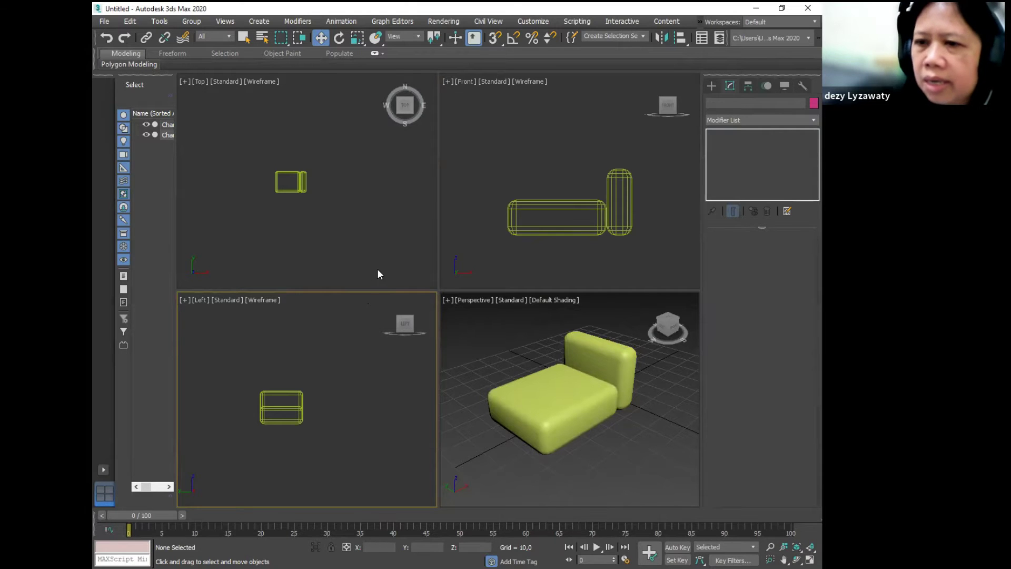
pyautogui.click(511, 329)
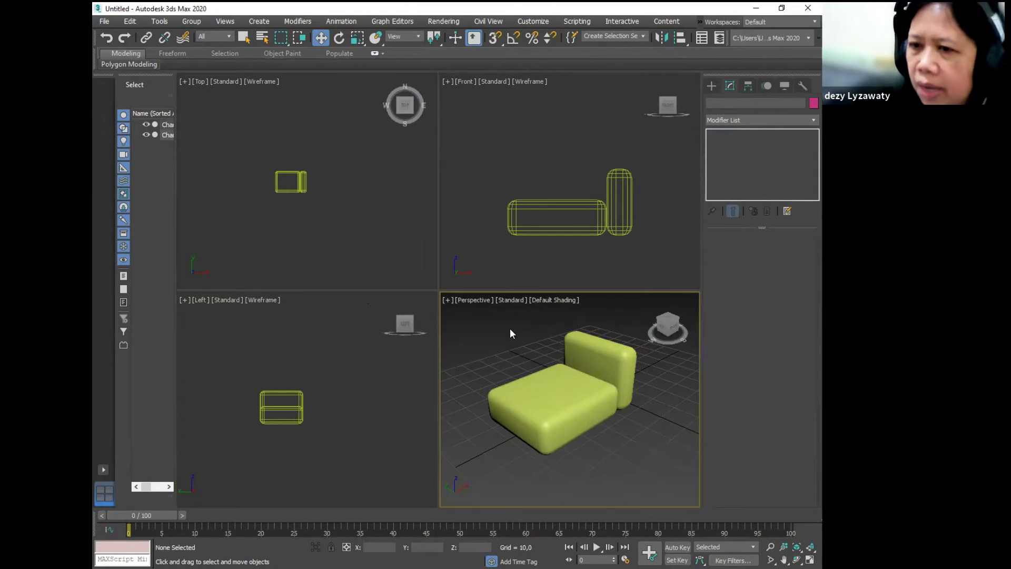
pyautogui.moveTo(583, 400)
pyautogui.mouseDown(button='middle')
pyautogui.moveTo(657, 354)
pyautogui.moveTo(598, 389)
pyautogui.mouseUp(button='middle')
pyautogui.moveTo(534, 164)
pyautogui.mouseDown(button='middle')
pyautogui.moveTo(538, 157)
pyautogui.moveTo(543, 171)
pyautogui.mouseUp(button='middle')
pyautogui.moveTo(387, 190); pyautogui.dragTo(347, 205, button='middle')
pyautogui.moveTo(362, 361); pyautogui.dragTo(343, 372, button='middle')
pyautogui.middleClick(524, 168)
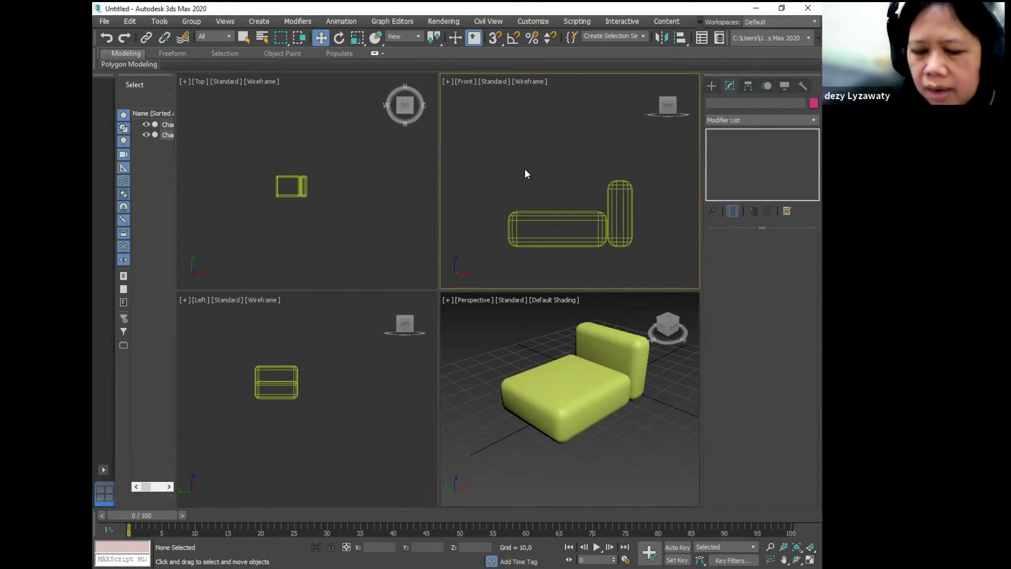
pyautogui.press('F3')
pyautogui.middleClick(397, 199)
pyautogui.press('F3')
pyautogui.middleClick(340, 374)
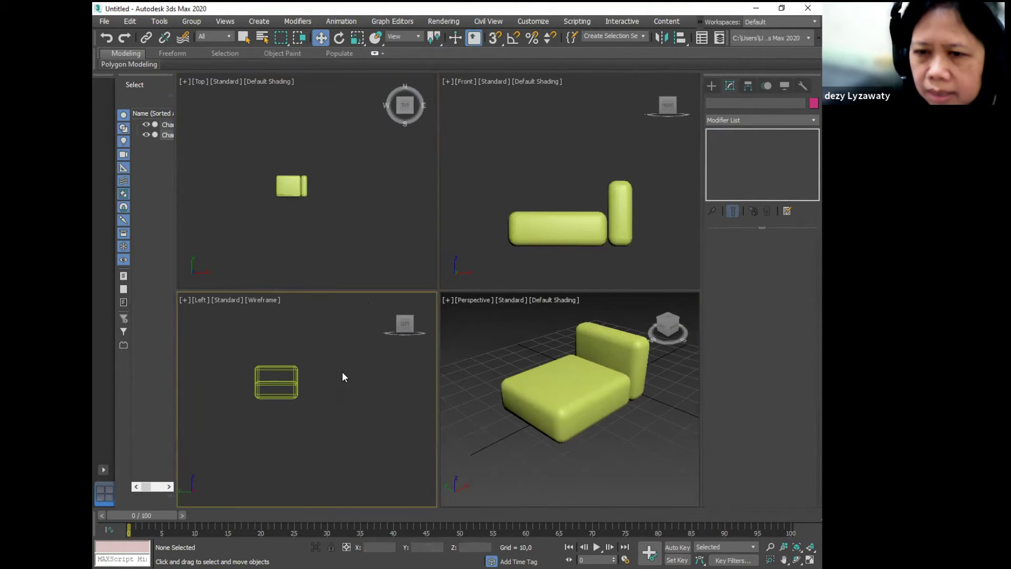
pyautogui.press('F3')
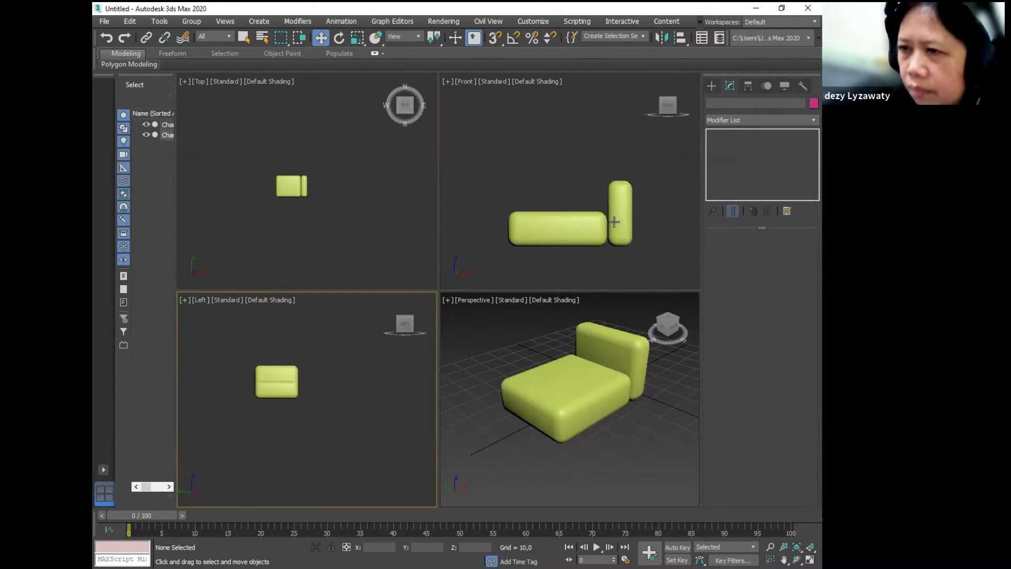
pyautogui.click(632, 222)
pyautogui.click(612, 146)
pyautogui.click(604, 341)
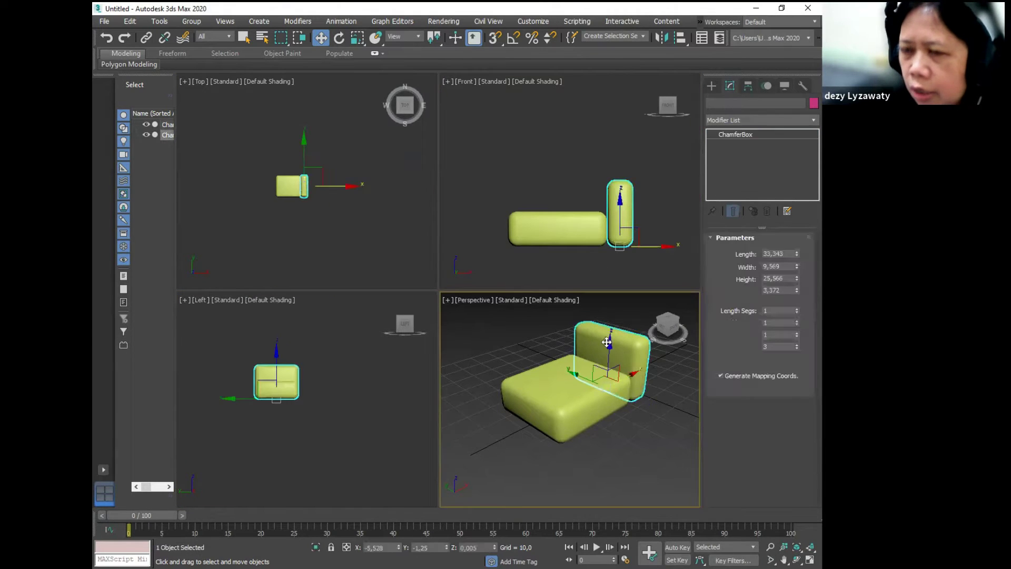
pyautogui.press('ctrl')
pyautogui.press('ctrl')
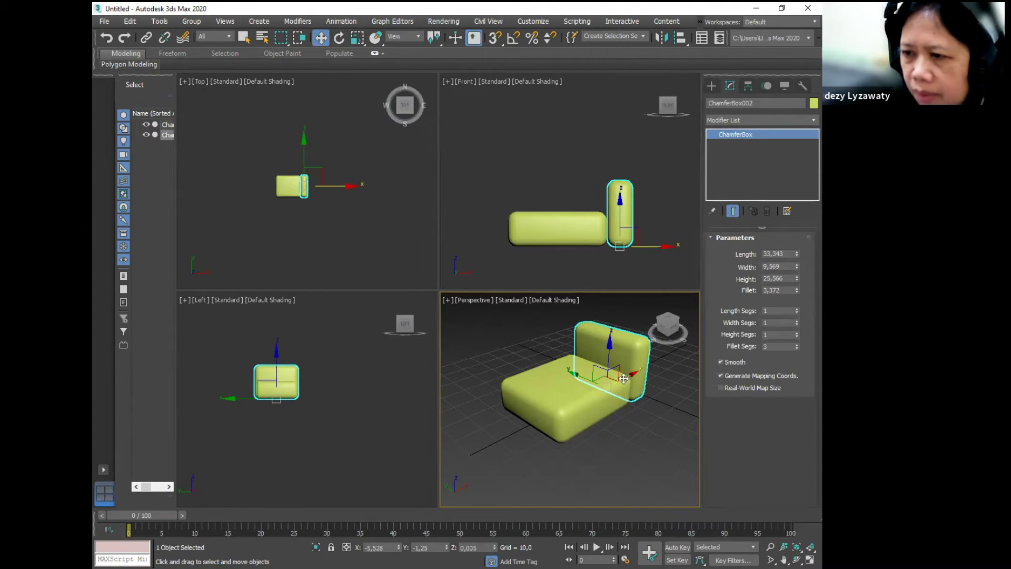
pyautogui.click(652, 265)
pyautogui.press('ctrl')
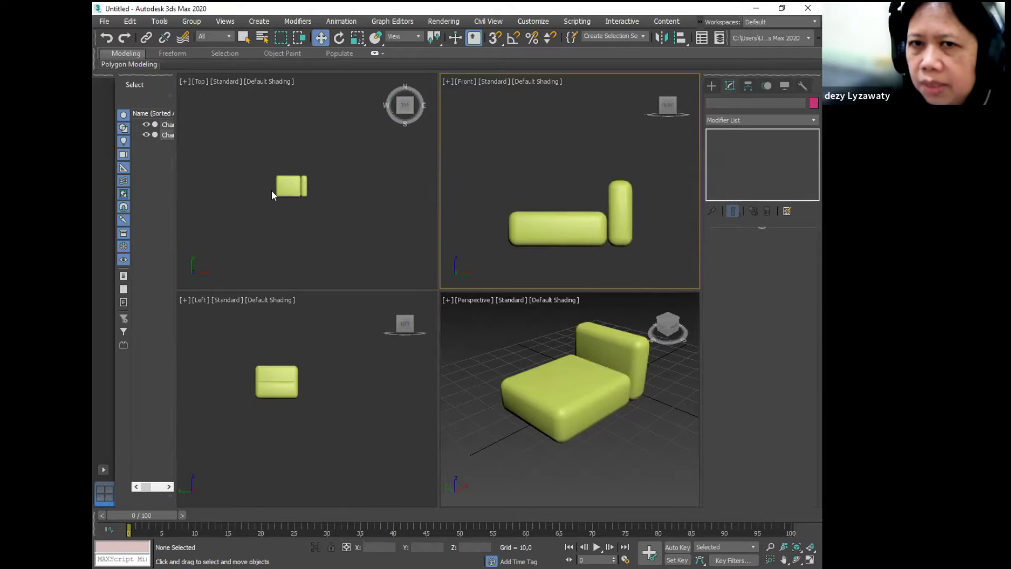
pyautogui.click(363, 334)
# - Clone the upright box along X to the flat box's opposite end, at about X -53,468, as one Copy named ChamferBox003
pyautogui.click(623, 222)
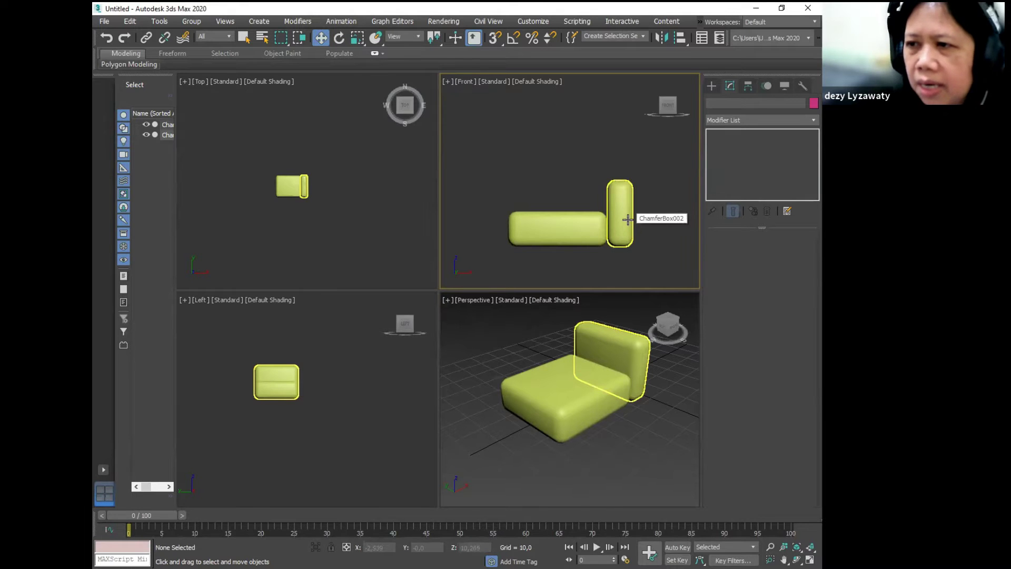
pyautogui.click(627, 219)
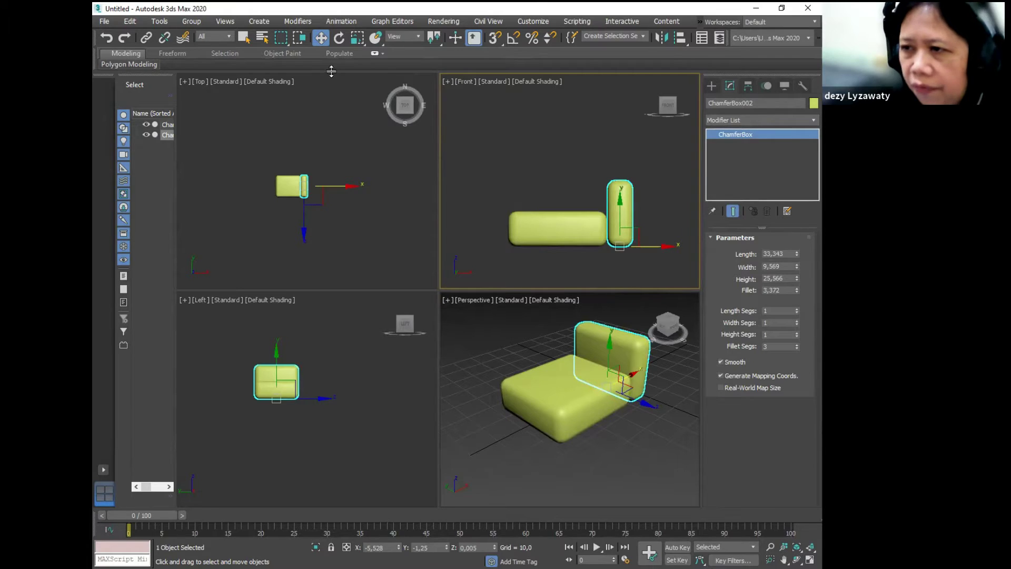
pyautogui.moveTo(652, 245); pyautogui.dragTo(521, 268)
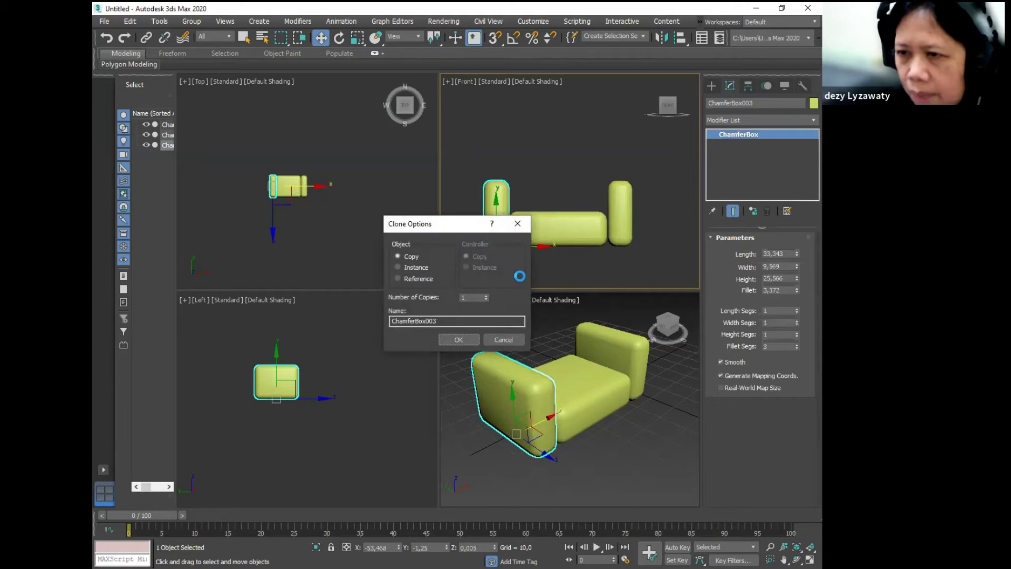
pyautogui.click(456, 339)
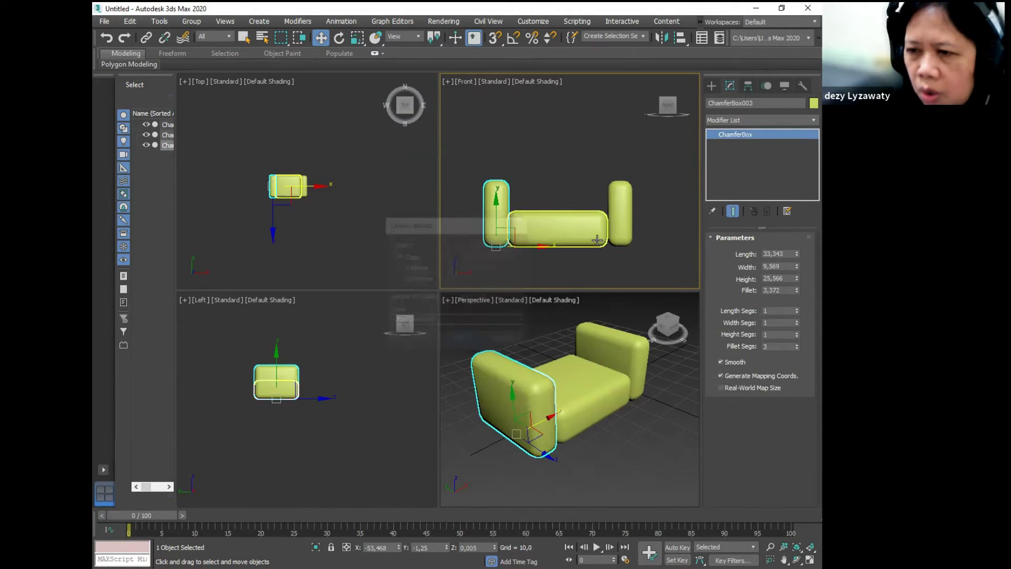
pyautogui.click(579, 274)
# - Clone the flat seat box along Y in the Top viewport, to about Y 32,477, as one Copy named ChamferBox004
pyautogui.click(304, 232)
pyautogui.scroll(5, 310, 195)
pyautogui.moveTo(302, 220); pyautogui.dragTo(289, 185, button='middle')
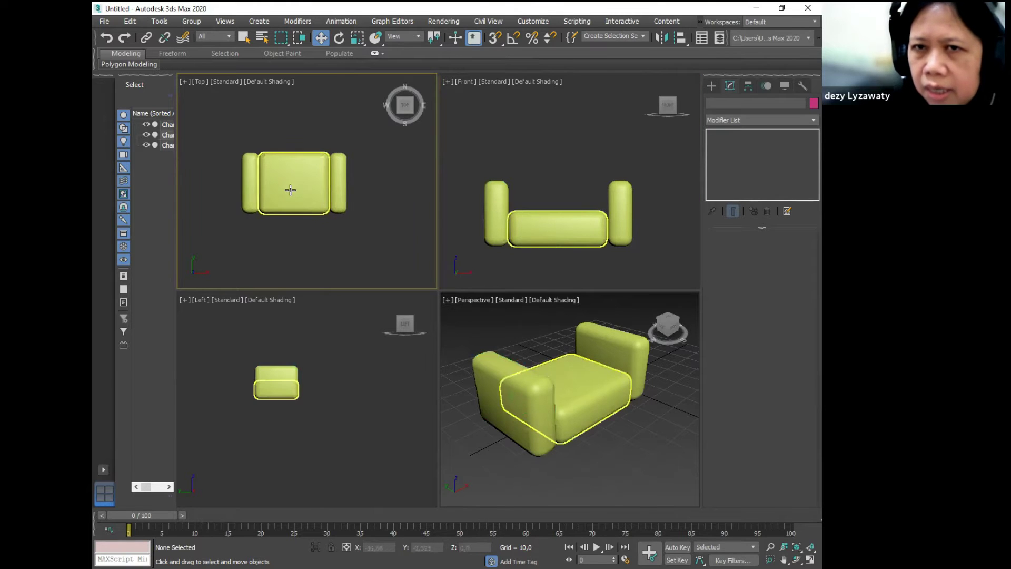
pyautogui.click(291, 180)
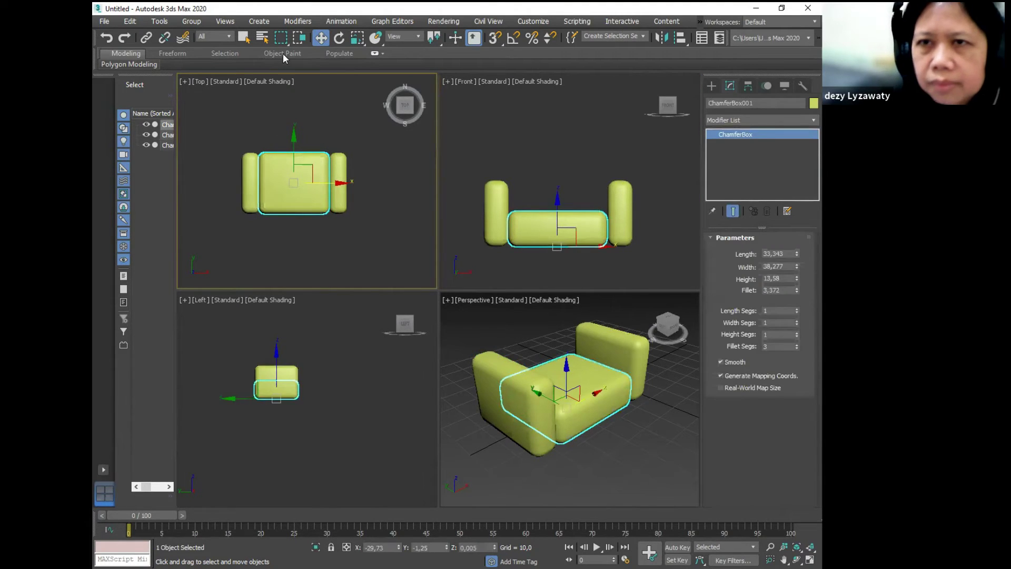
pyautogui.click(315, 39)
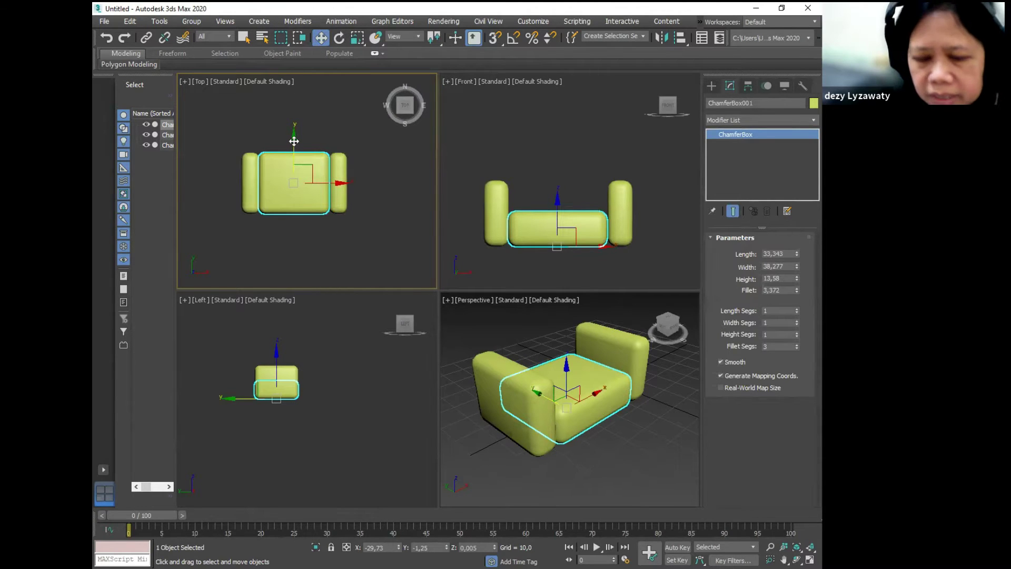
pyautogui.keyDown('shift'); pyautogui.moveTo(294, 141); pyautogui.dragTo(293, 78); pyautogui.keyUp('shift')
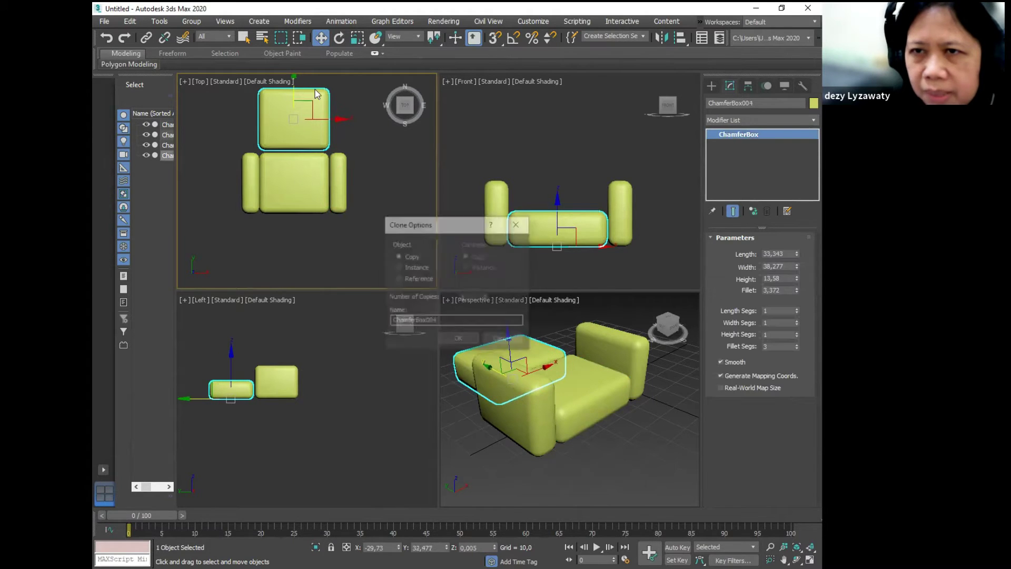
pyautogui.press('ctrl')
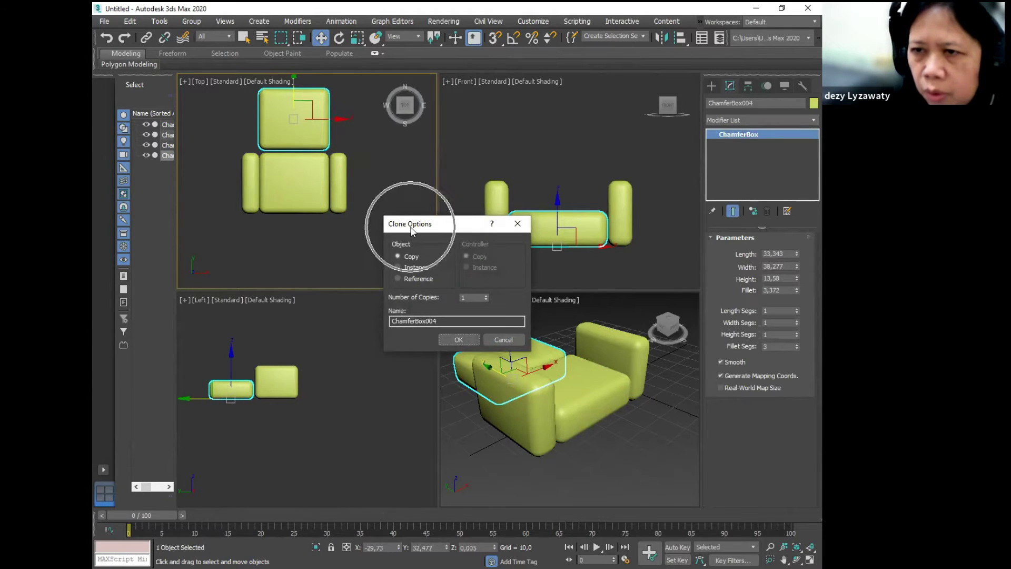
pyautogui.click(466, 342)
pyautogui.click(389, 192)
pyautogui.moveTo(387, 187); pyautogui.dragTo(387, 200, button='middle')
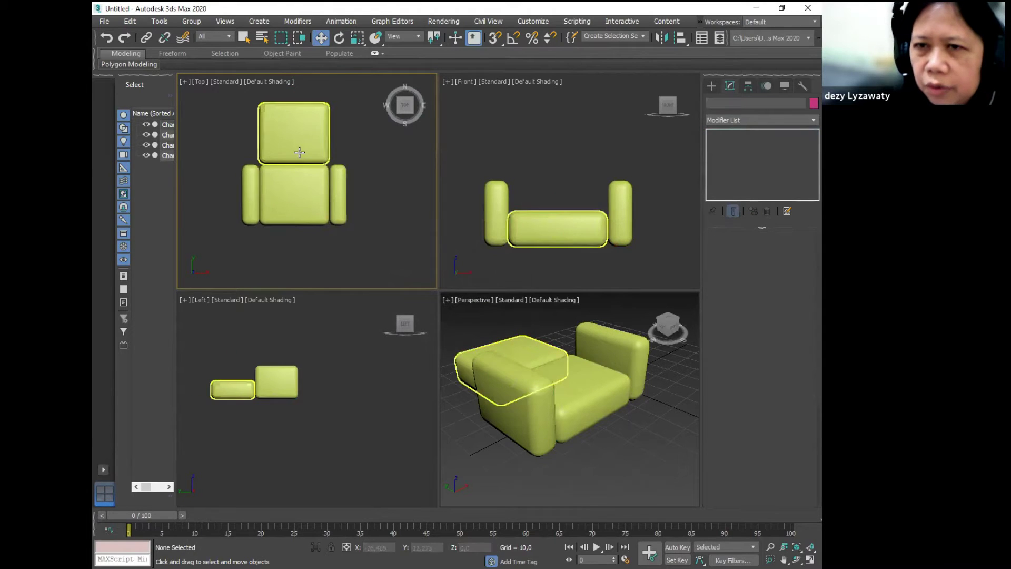
# - Scale the copied box non-uniformly along Y in the Top viewport to about 32 percent, making it thin
pyautogui.click(299, 151)
pyautogui.press('ctrl')
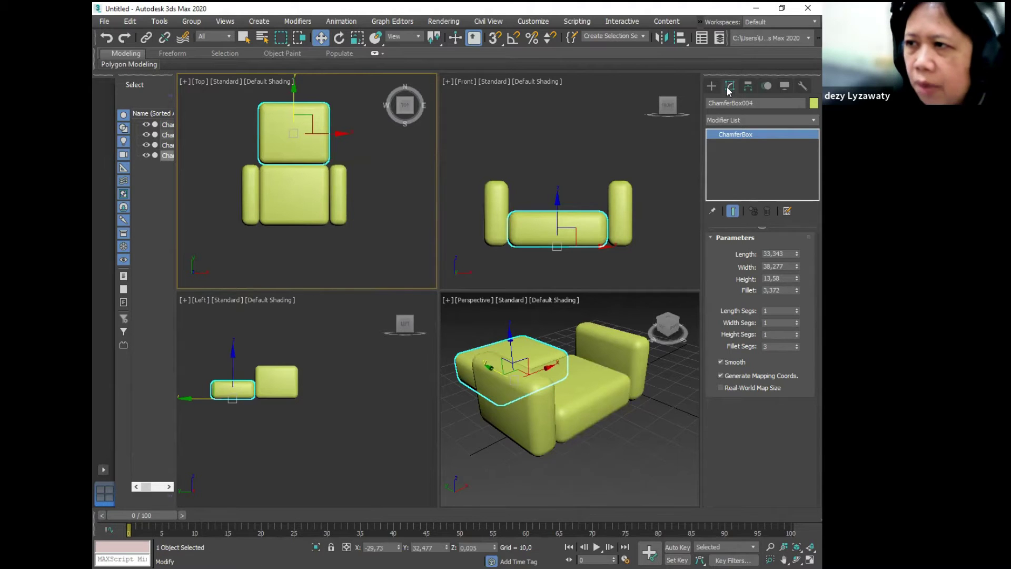
pyautogui.press('ctrl')
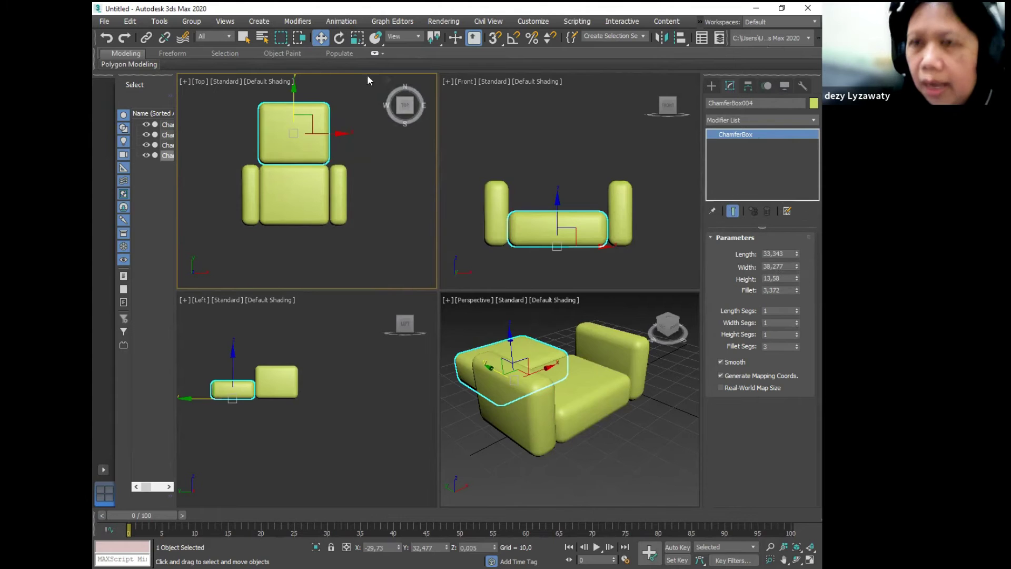
pyautogui.press('ctrl')
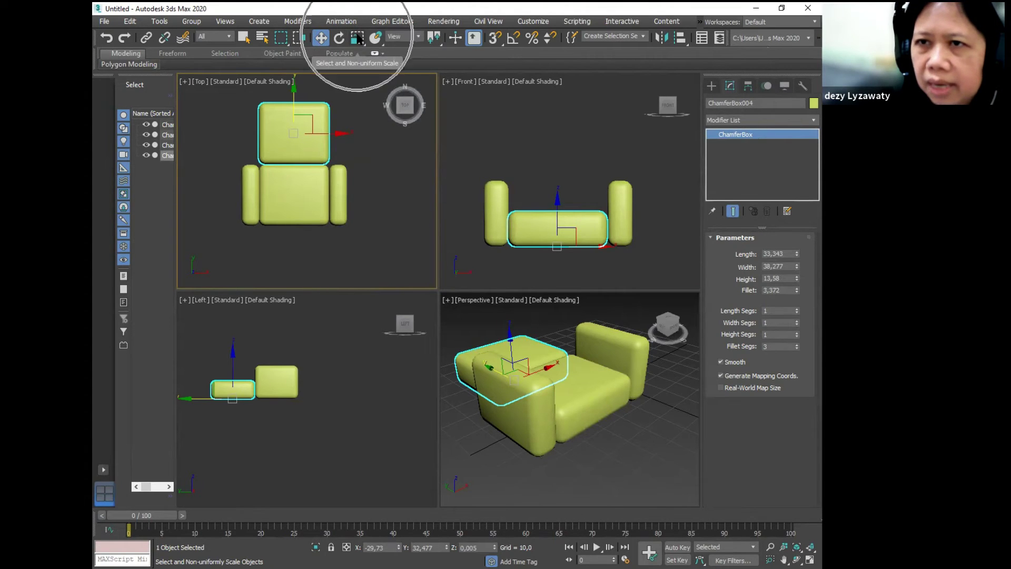
pyautogui.click(358, 38)
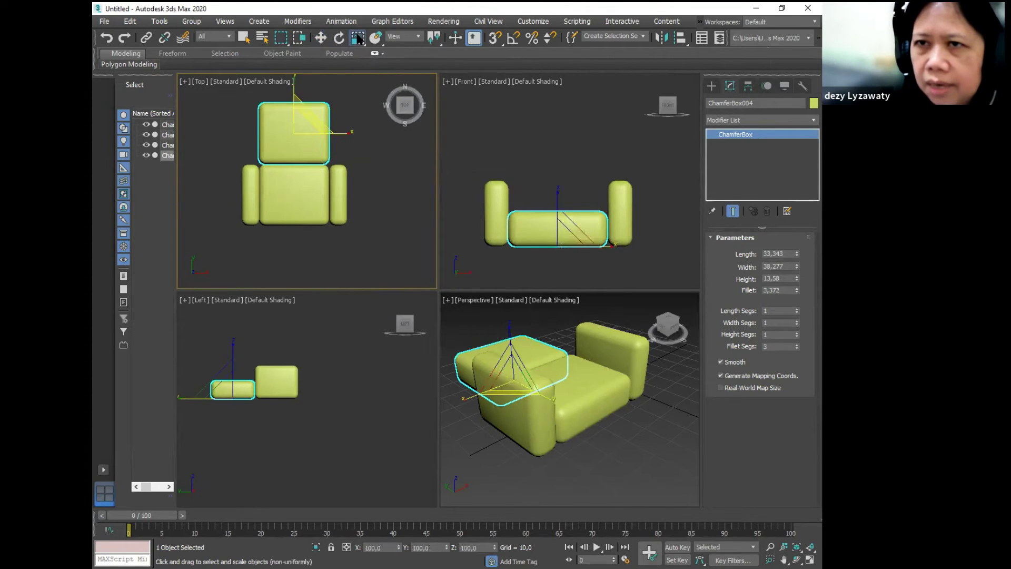
pyautogui.moveTo(363, 109); pyautogui.dragTo(367, 169, button='middle')
pyautogui.press('ctrl')
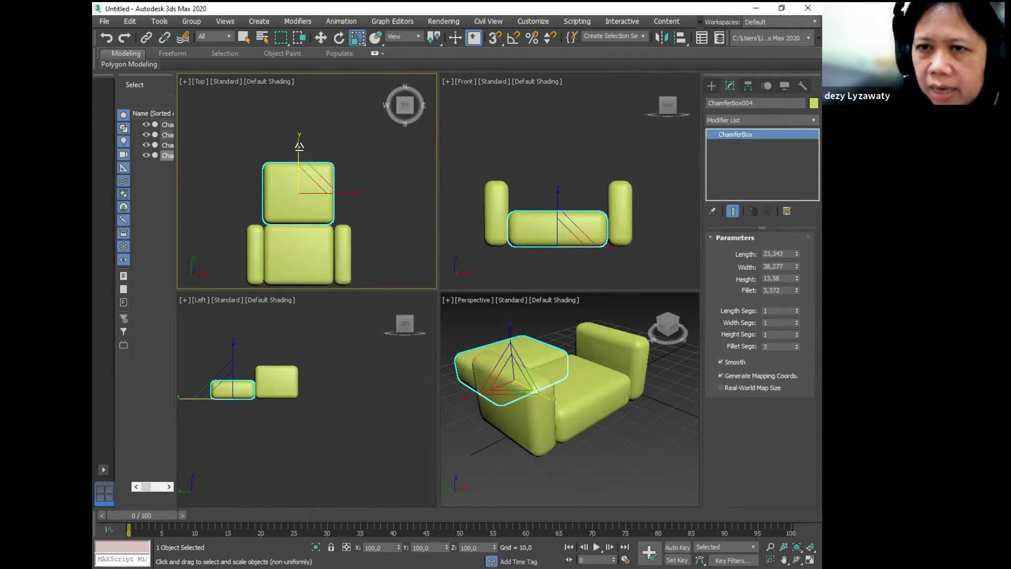
pyautogui.press('ctrl')
pyautogui.press('ctrl')
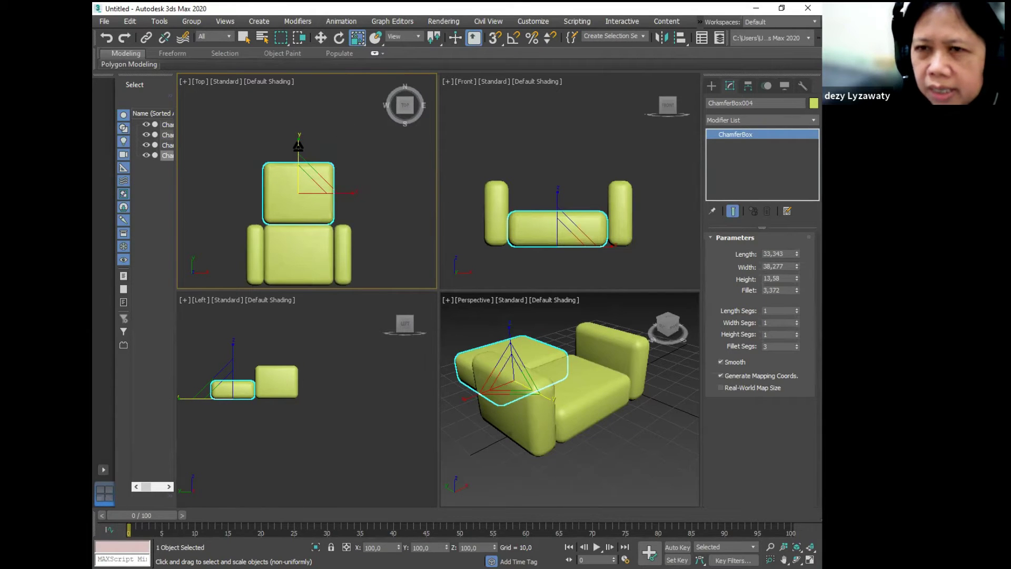
pyautogui.moveTo(298, 146); pyautogui.dragTo(309, 219)
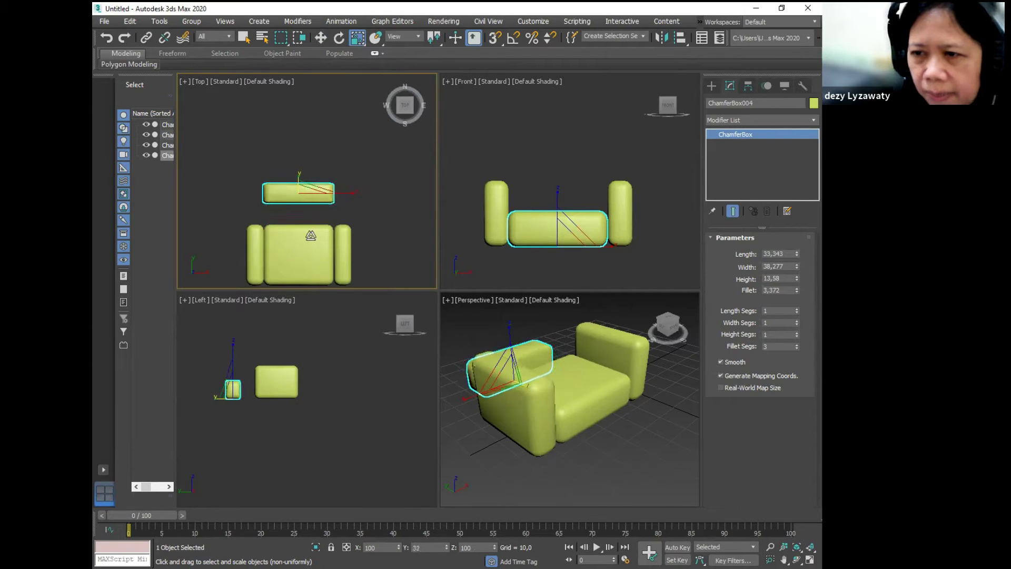
# - Scale the thin box vertically in the Left viewport to about 328 percent, forming a tall backrest
pyautogui.click(376, 388)
pyautogui.scroll(5, 249, 395)
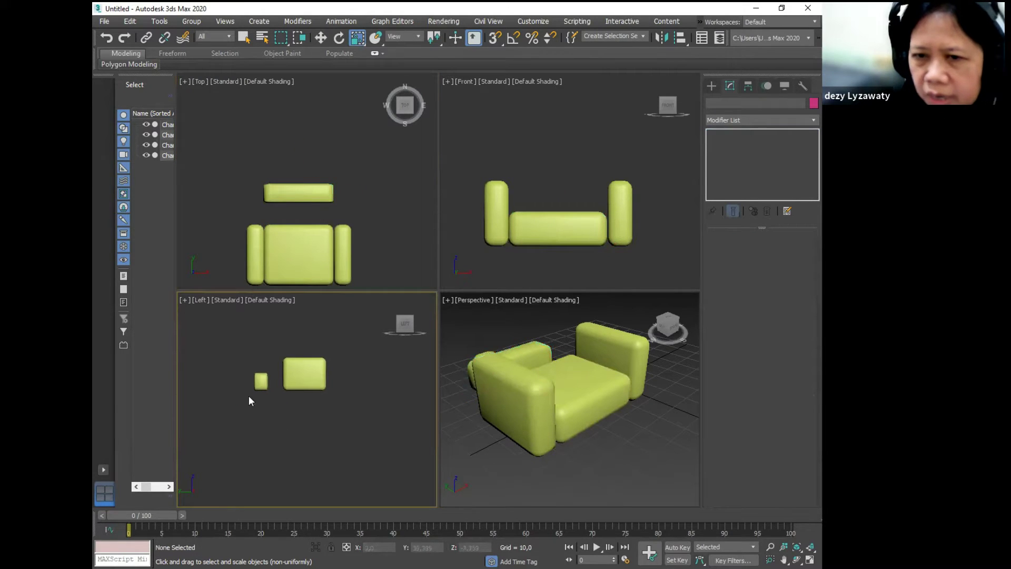
pyautogui.moveTo(285, 357); pyautogui.dragTo(260, 408, button='middle')
pyautogui.scroll(-2, 241, 368)
pyautogui.click(216, 425)
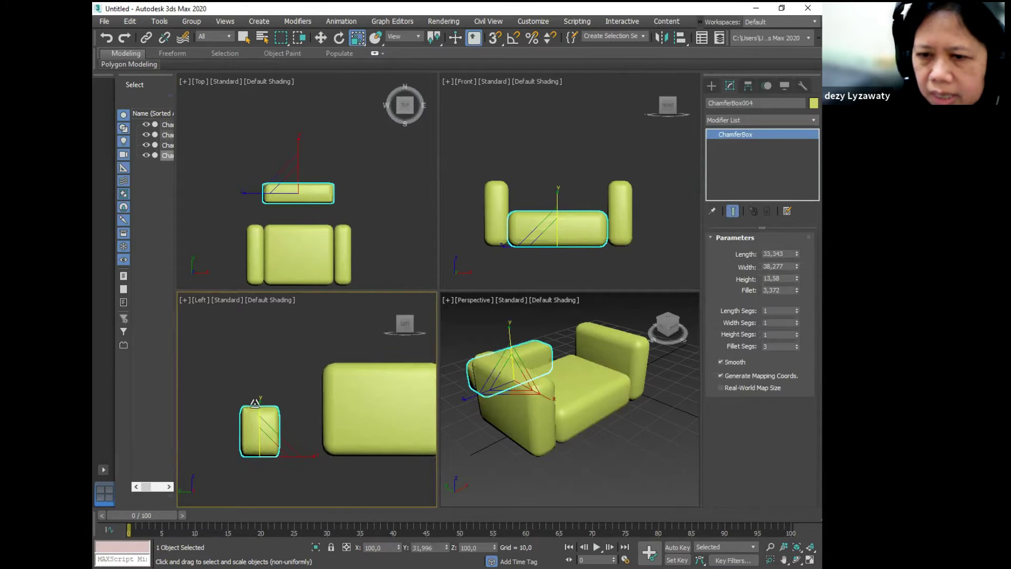
pyautogui.moveTo(258, 400); pyautogui.dragTo(261, 311)
pyautogui.scroll(-2, 292, 343)
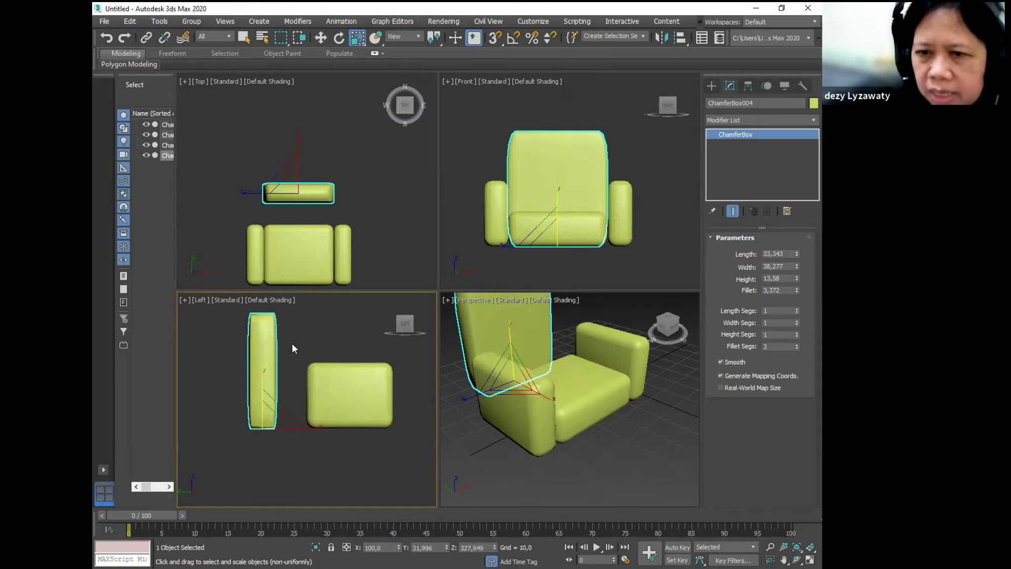
# - Move the backrest toward the seat in the Left viewport, to about Y 17,645, overlapping the seat's rear edge
pyautogui.click(321, 36)
pyautogui.moveTo(298, 424); pyautogui.dragTo(337, 423)
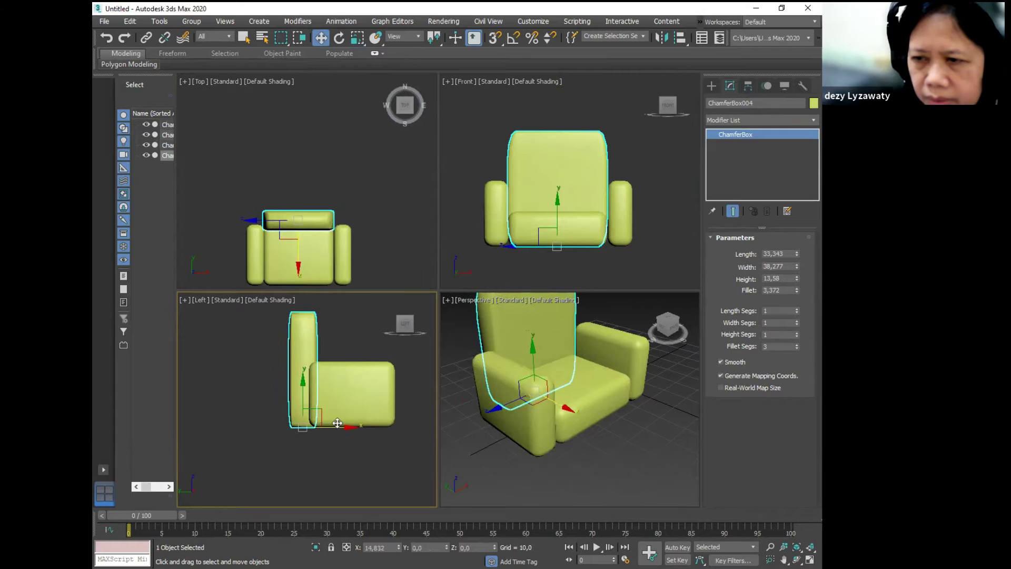
pyautogui.scroll(2, 316, 408)
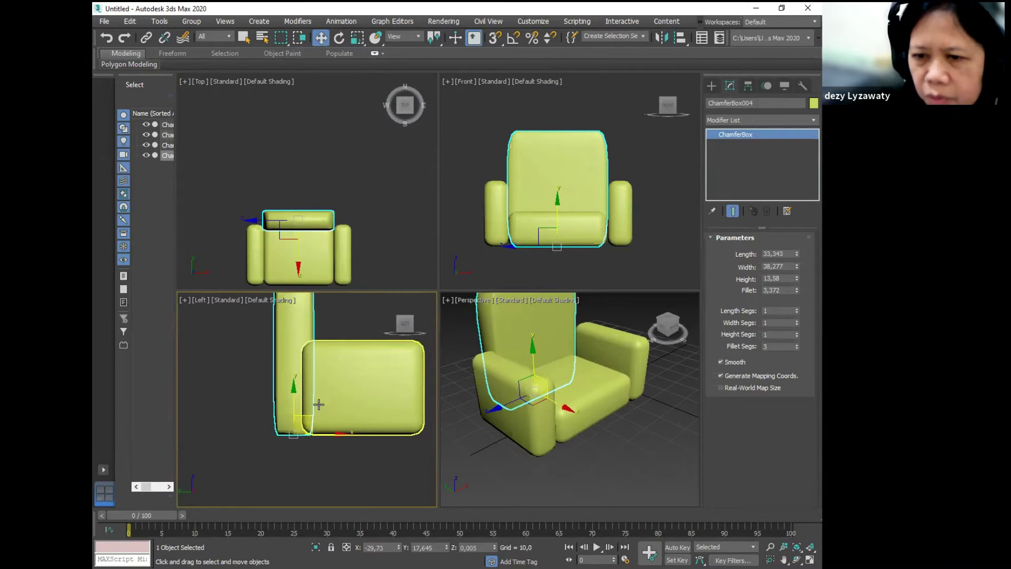
# - Tilt the backrest backward in the Left viewport and shift it against the rear of the seat
pyautogui.click(339, 38)
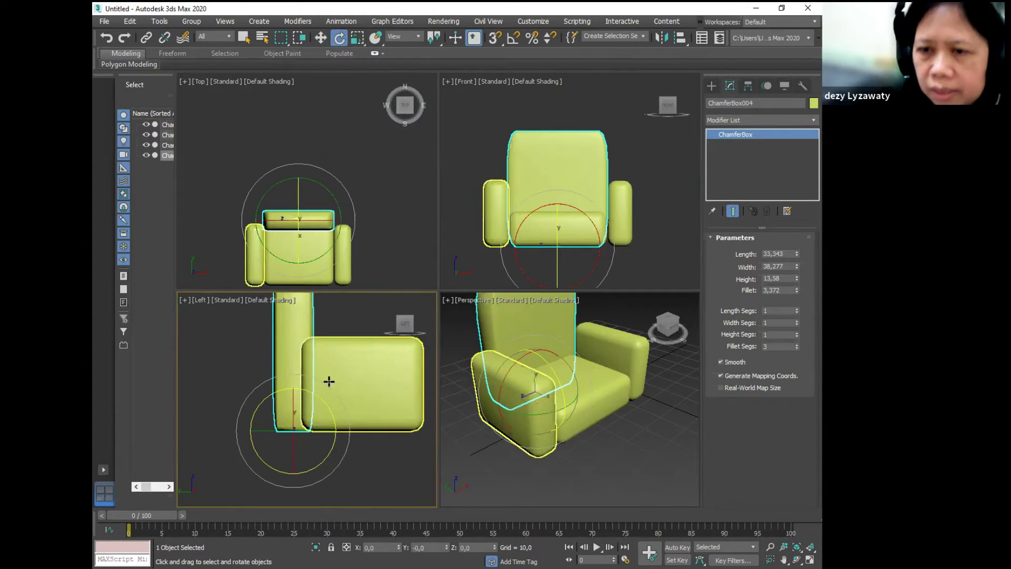
pyautogui.moveTo(330, 406); pyautogui.dragTo(318, 314)
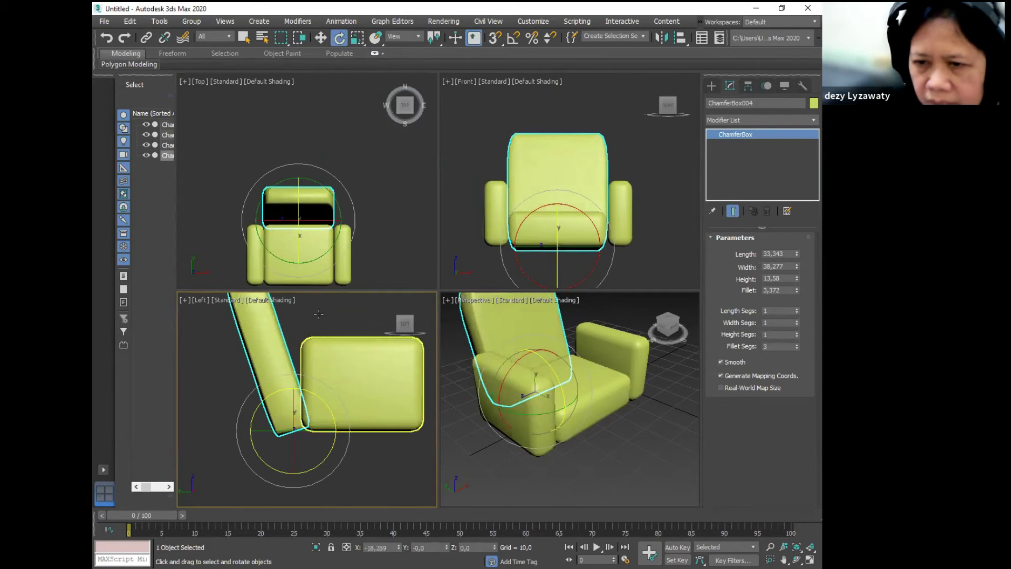
pyautogui.click(320, 39)
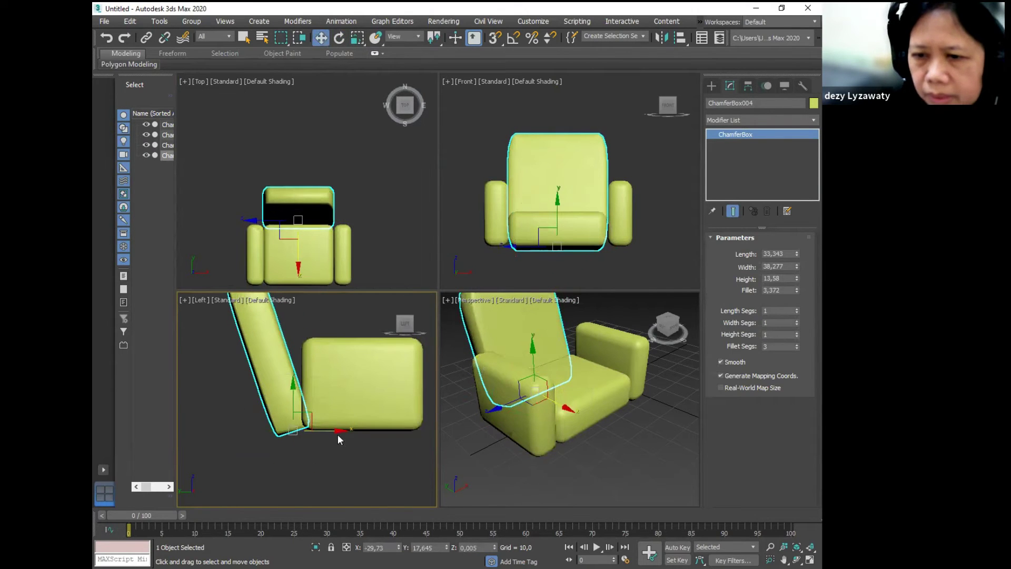
pyautogui.moveTo(339, 431); pyautogui.dragTo(360, 412)
pyautogui.click(340, 39)
pyautogui.click(413, 460)
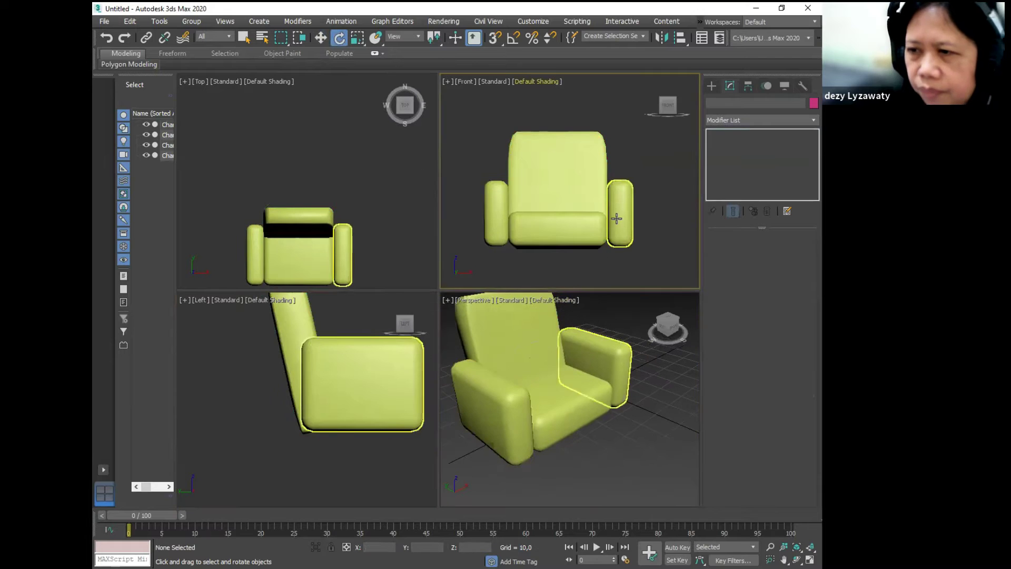
# - Clone the seat box upward in the Front viewport, to about Z 13,21, as one Copy named ChamferBox005
pyautogui.scroll(-2, 616, 218)
pyautogui.click(583, 226)
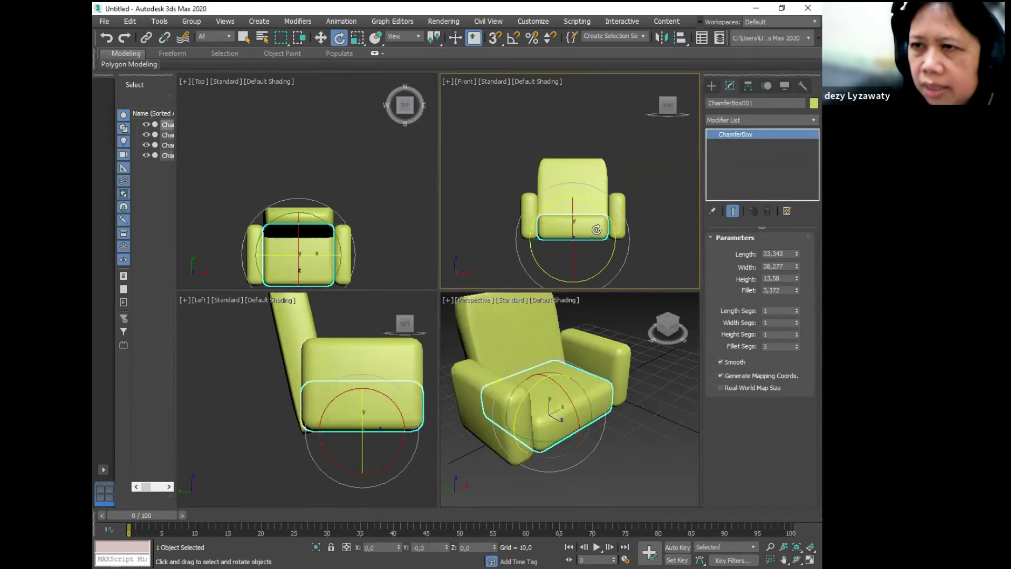
pyautogui.click(321, 38)
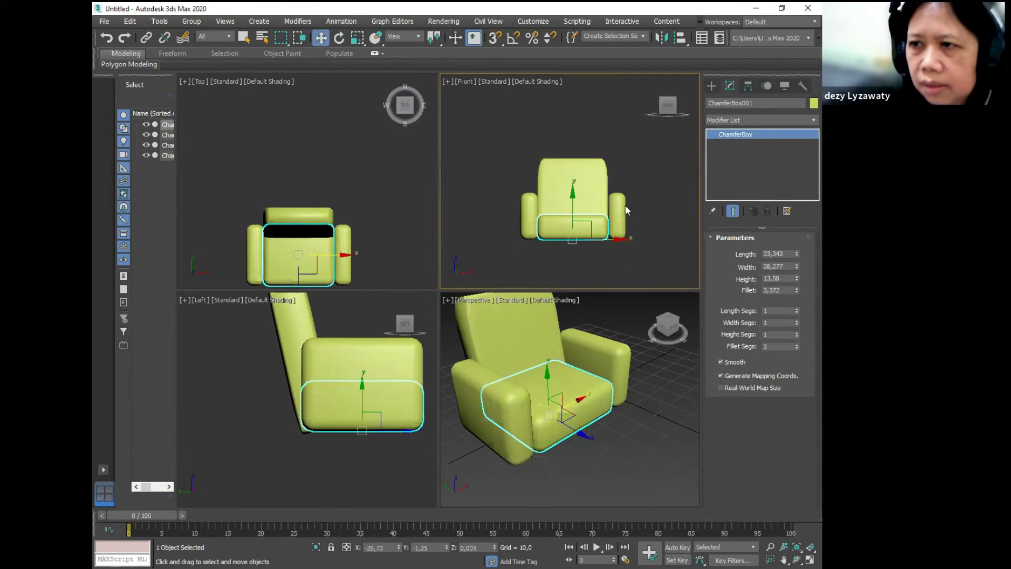
pyautogui.keyDown('shift'); pyautogui.moveTo(579, 206); pyautogui.dragTo(580, 181); pyautogui.keyUp('shift')
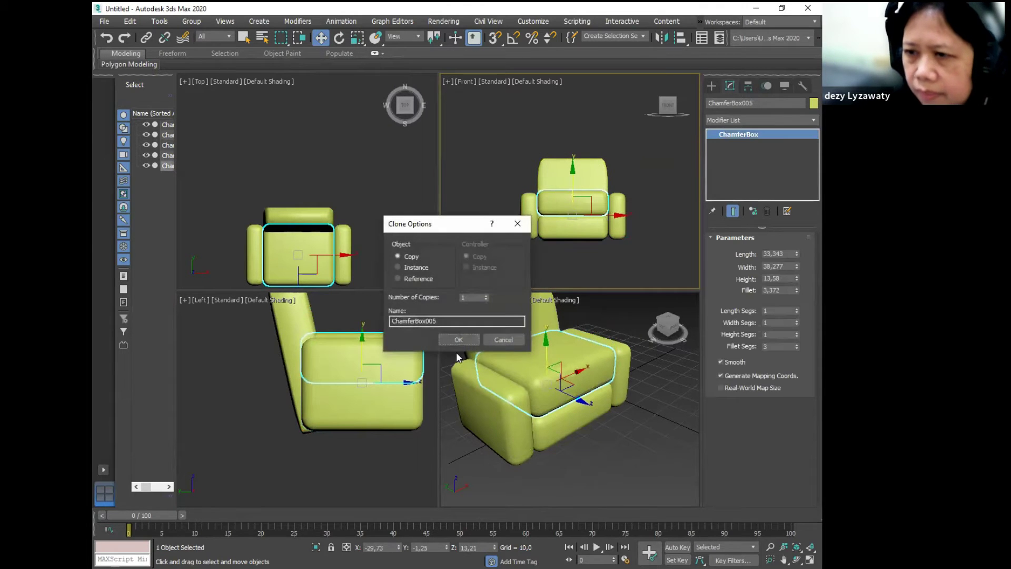
pyautogui.click(448, 337)
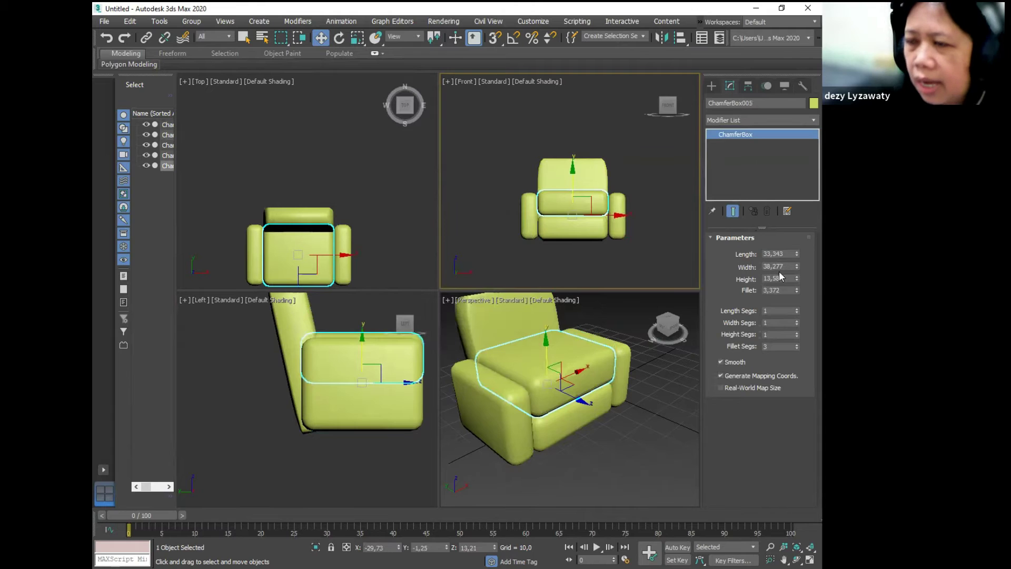
pyautogui.press('ctrl')
pyautogui.press('ctrl')
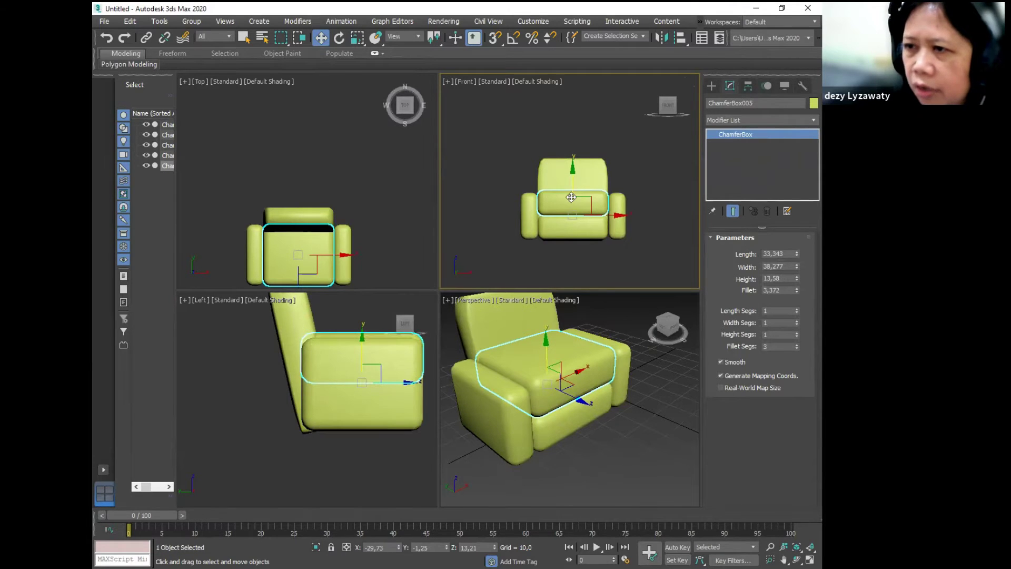
# - Change the object color of the upper seat cushion to light peach from the 3ds Max palette
pyautogui.click(813, 104)
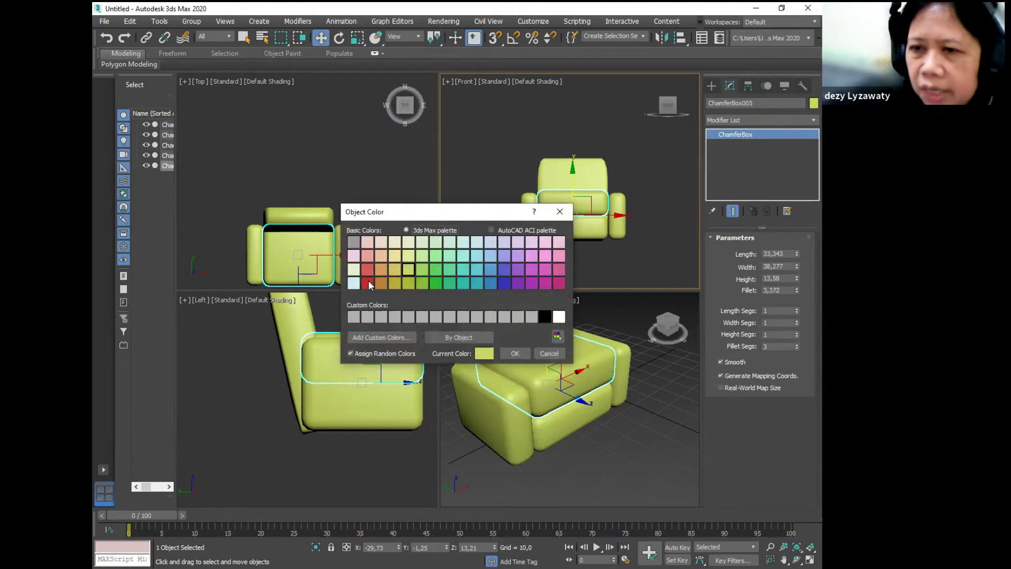
pyautogui.click(380, 254)
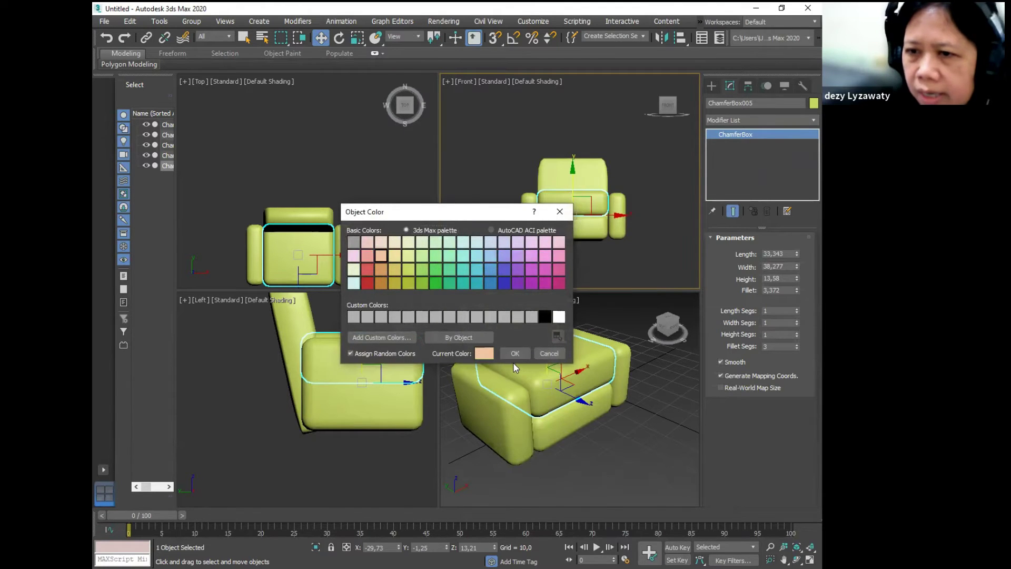
pyautogui.click(515, 353)
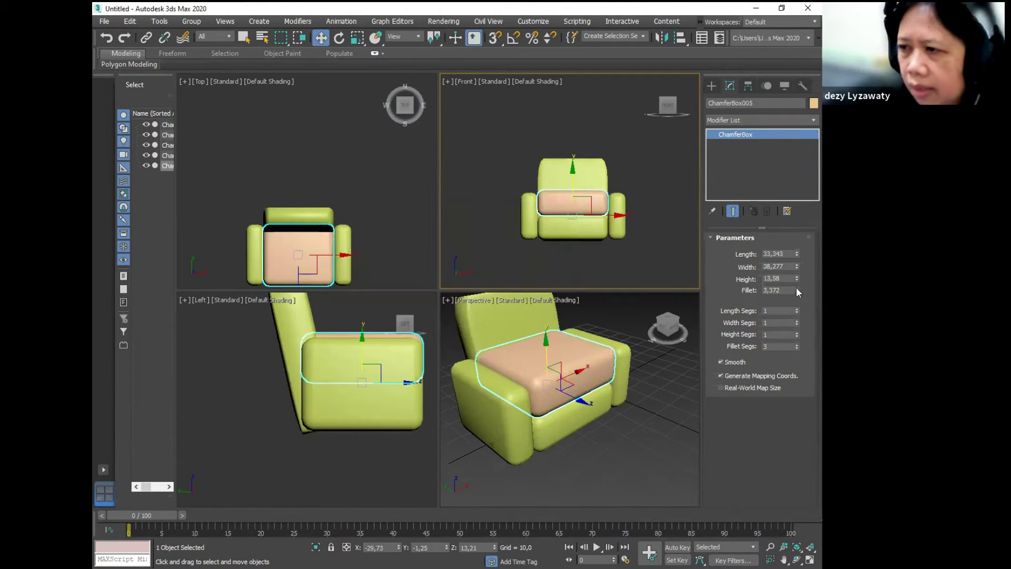
# - Reduce the peach cushion's height to less than half of the seat base's height
pyautogui.moveTo(797, 280); pyautogui.dragTo(796, 309)
pyautogui.click(682, 403)
pyautogui.moveTo(639, 415); pyautogui.dragTo(632, 412, button='middle')
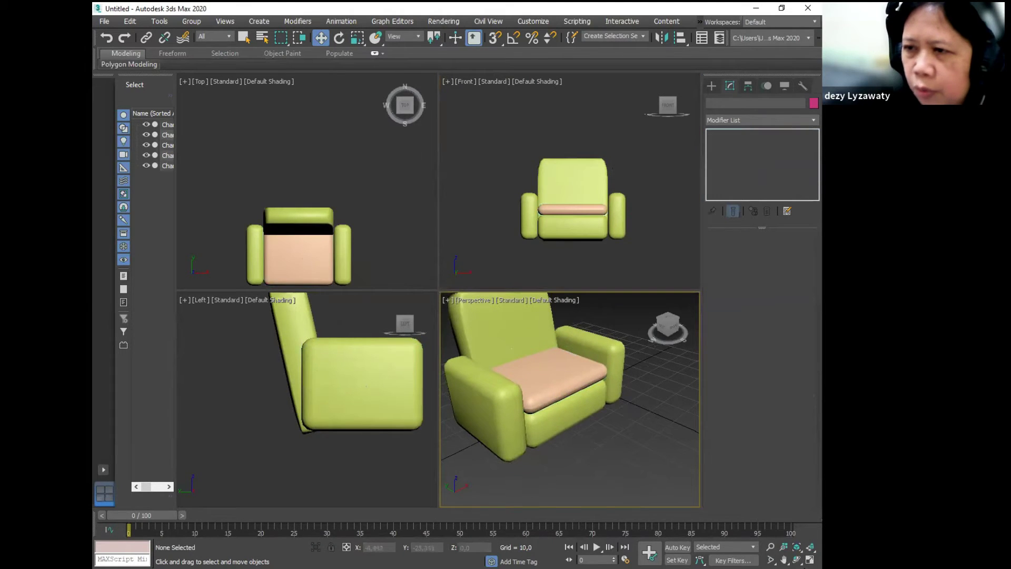
# - Group all five sofa parts under the name SOFA
pyautogui.click(809, 547)
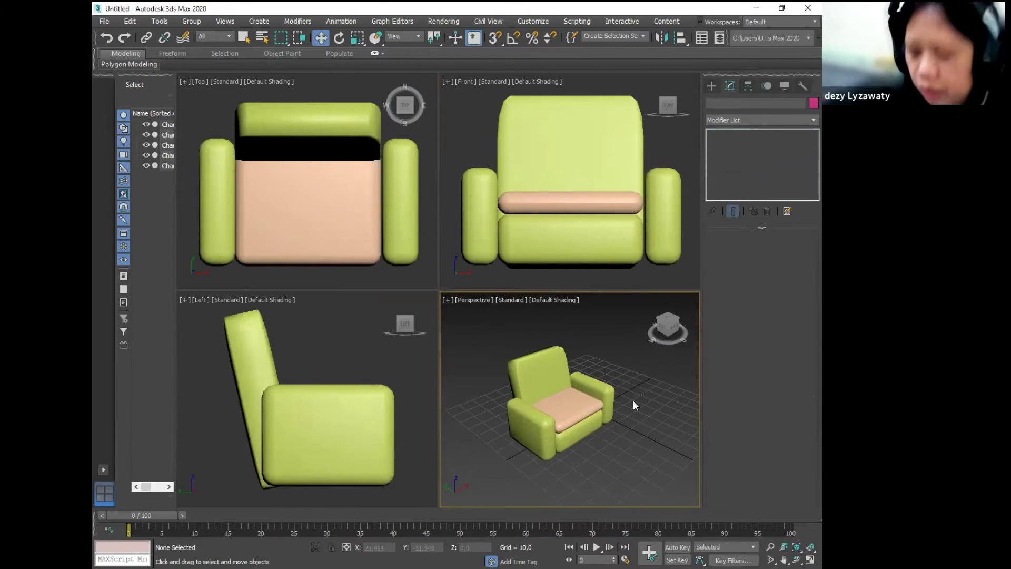
pyautogui.click(606, 406)
pyautogui.click(478, 343)
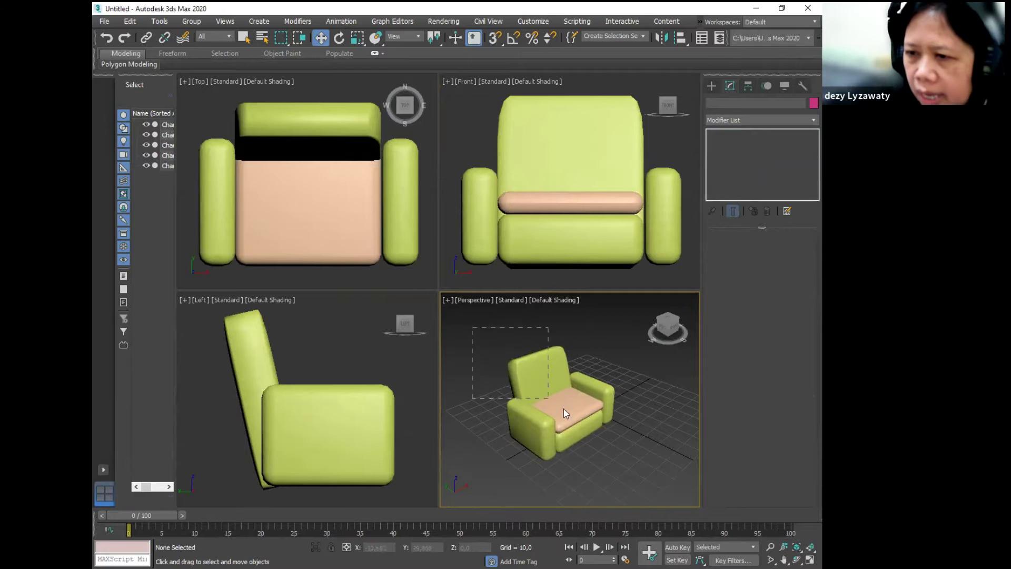
pyautogui.moveTo(638, 462); pyautogui.dragTo(648, 481)
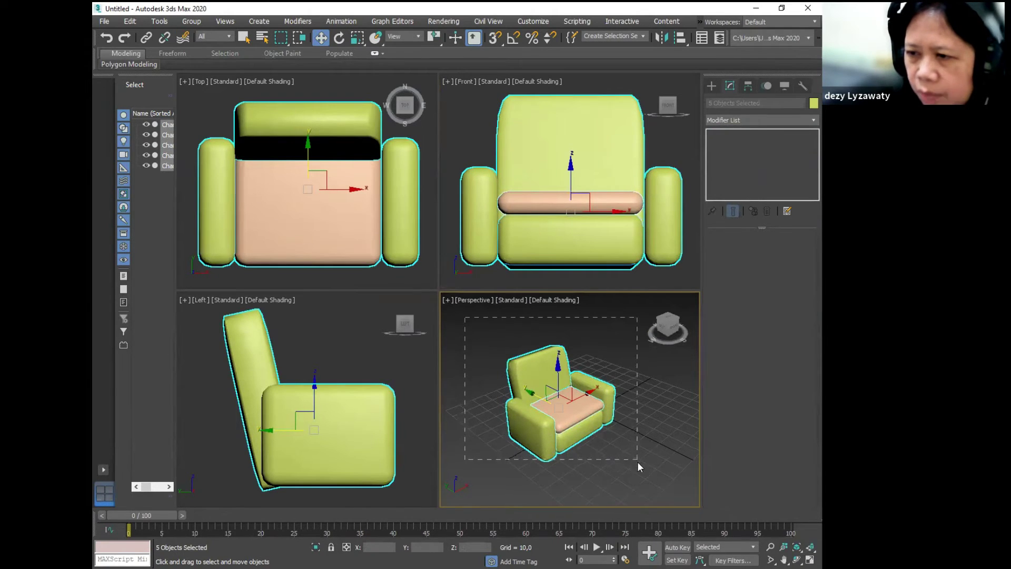
pyautogui.click(187, 24)
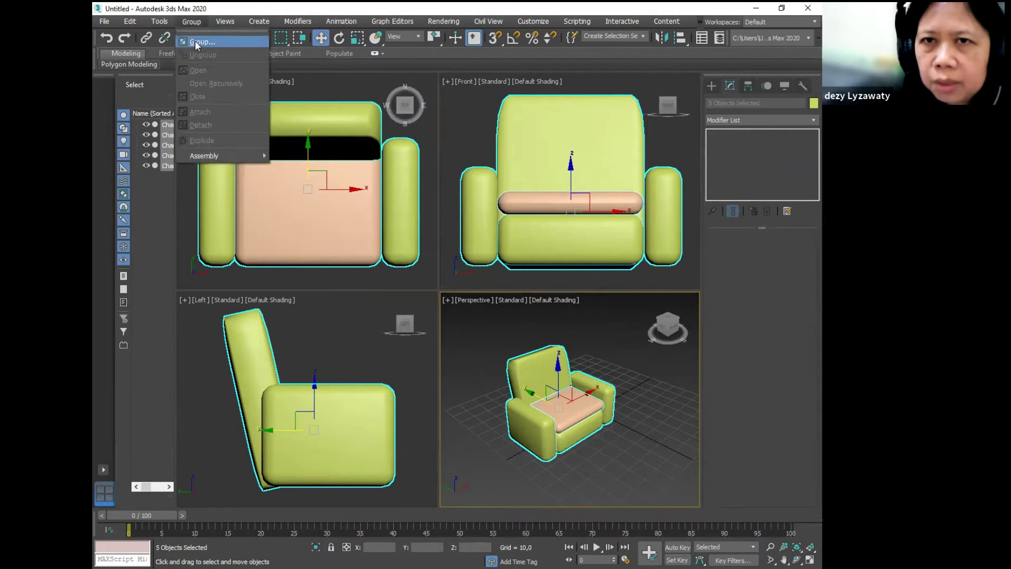
pyautogui.click(195, 42)
pyautogui.write('SOFA')
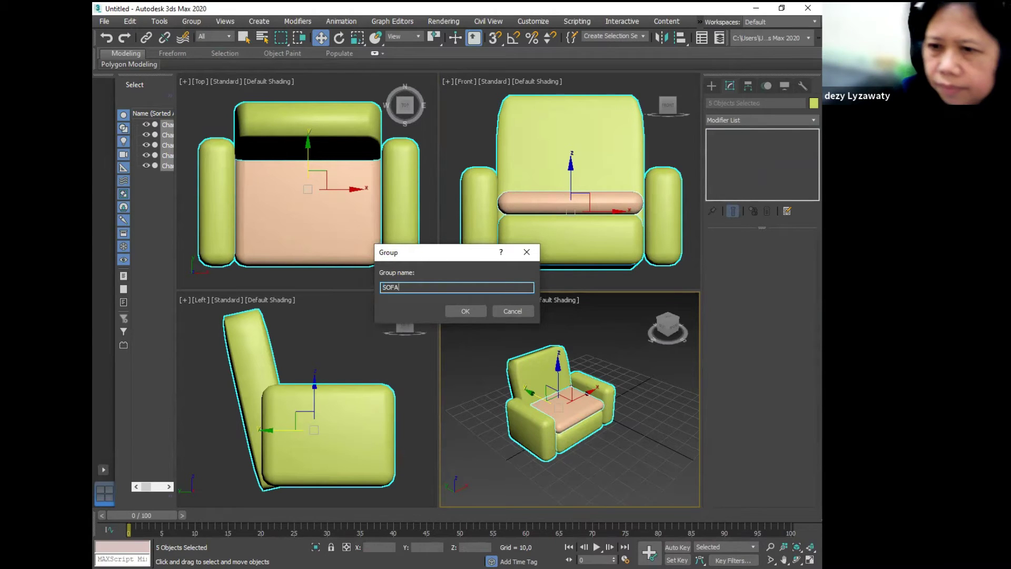
pyautogui.click(465, 312)
pyautogui.click(671, 413)
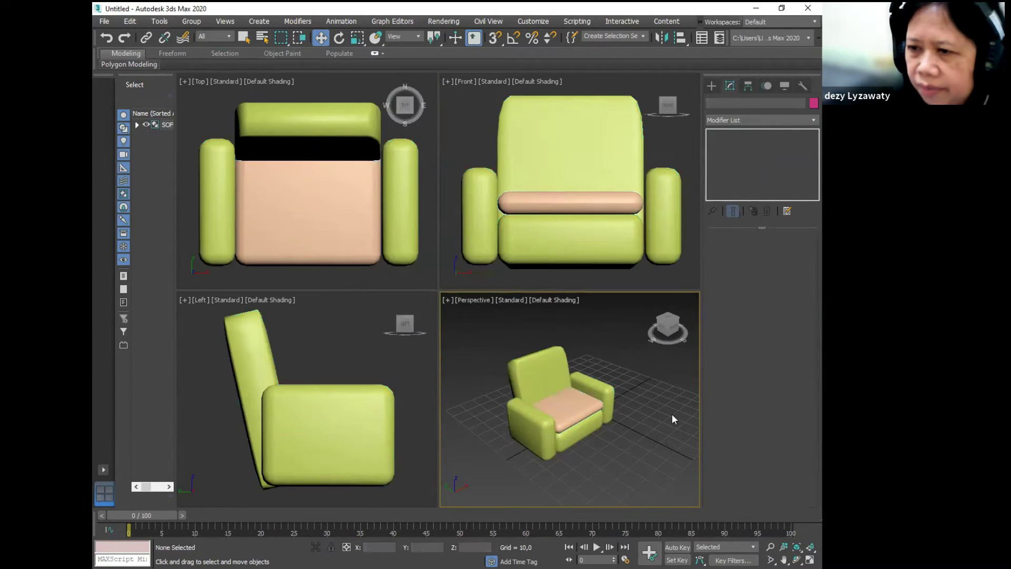
# - Clone the SOFA group along X in the Perspective viewport, to about X 94,944, as one Copy named SOFA001
pyautogui.keyDown('alt'); pyautogui.moveTo(626, 346); pyautogui.dragTo(599, 346, button='middle'); pyautogui.keyUp('alt')
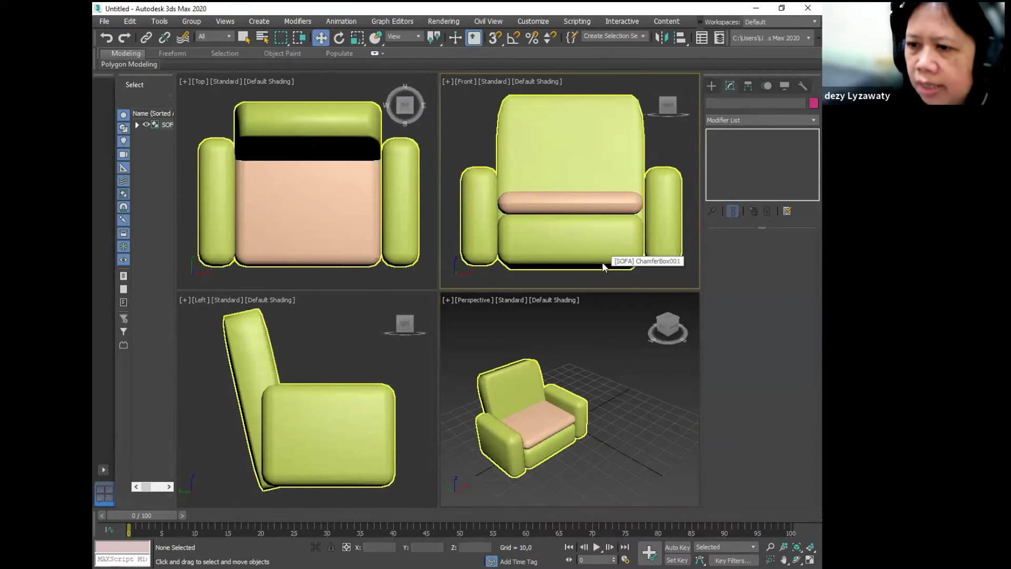
pyautogui.click(553, 414)
pyautogui.scroll(-5, 590, 399)
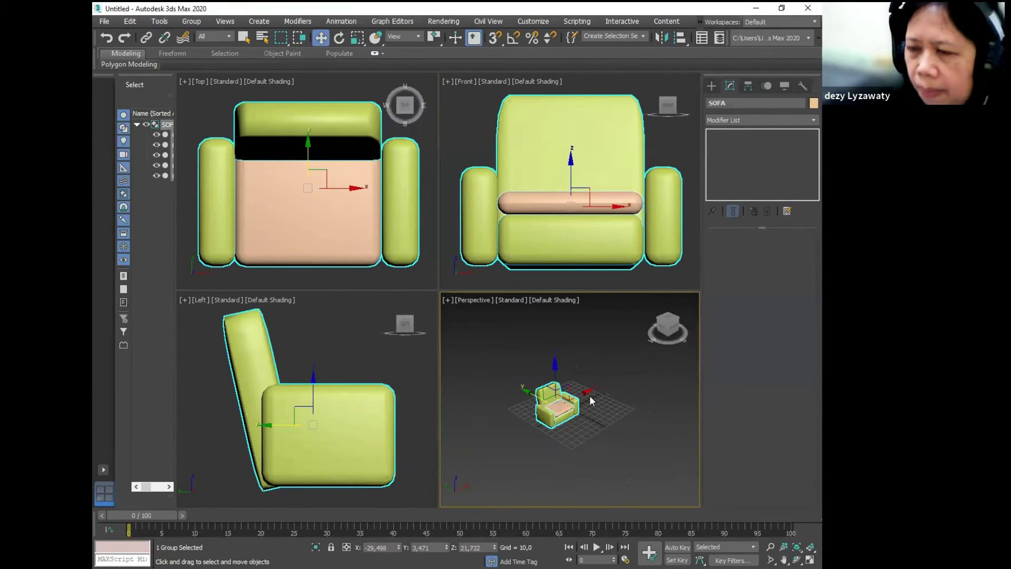
pyautogui.moveTo(564, 418)
pyautogui.keyDown('shift'); pyautogui.mouseDown()
pyautogui.moveTo(630, 401)
pyautogui.moveTo(620, 409)
pyautogui.mouseUp(); pyautogui.keyUp('shift')
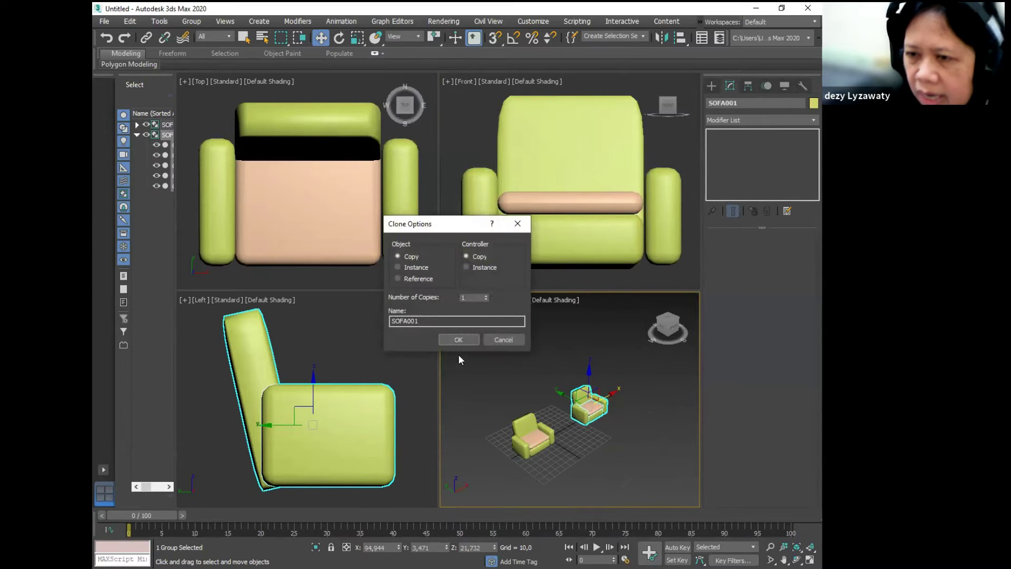
pyautogui.click(467, 343)
pyautogui.click(599, 445)
pyautogui.moveTo(601, 451)
pyautogui.mouseDown(button='middle')
pyautogui.moveTo(605, 426)
pyautogui.moveTo(585, 429)
pyautogui.mouseUp(button='middle')
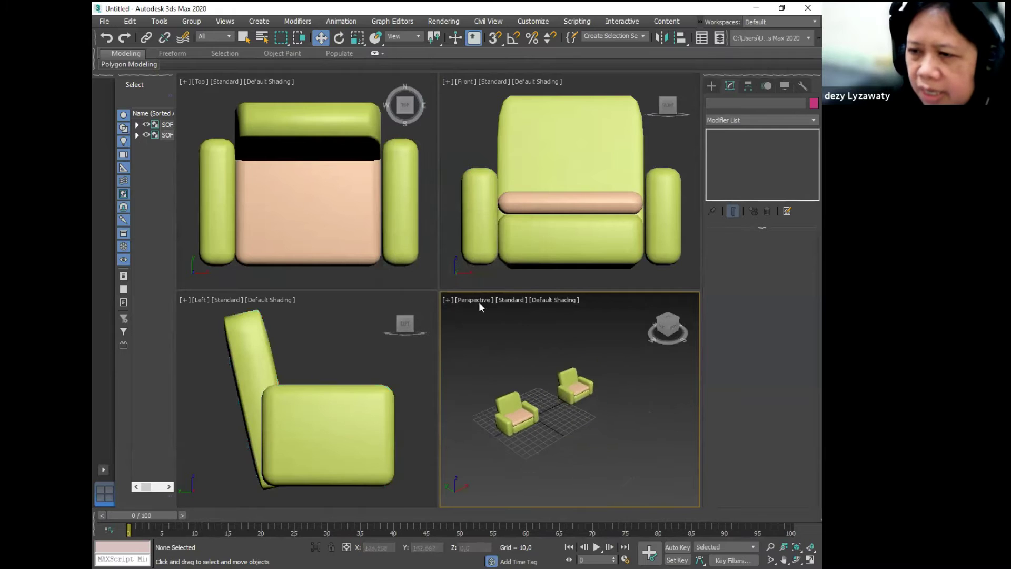
pyautogui.click(809, 547)
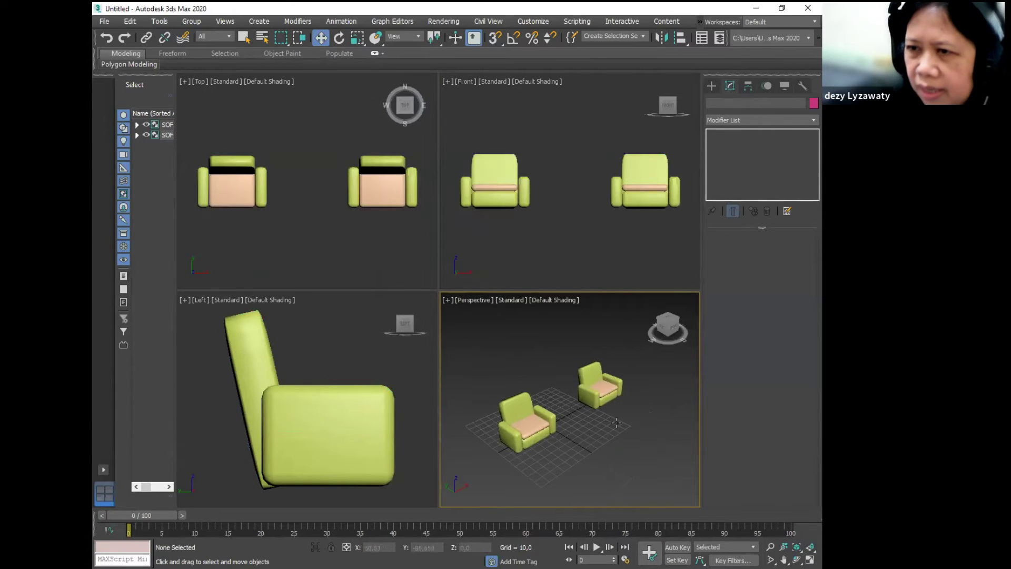
pyautogui.click(496, 194)
pyautogui.click(645, 179)
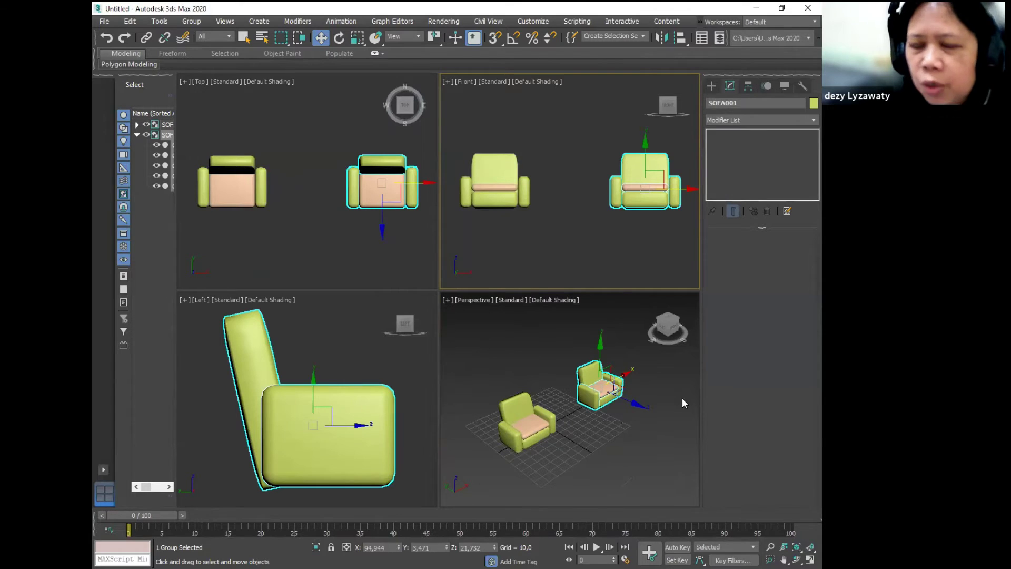
pyautogui.click(589, 443)
pyautogui.moveTo(598, 437); pyautogui.dragTo(609, 397, button='middle')
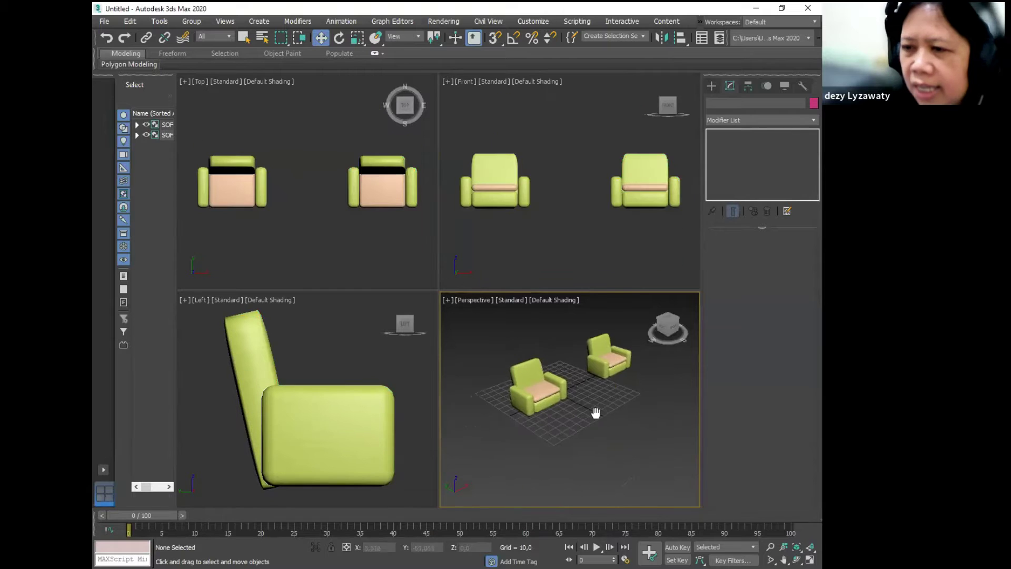
pyautogui.scroll(3, 581, 379)
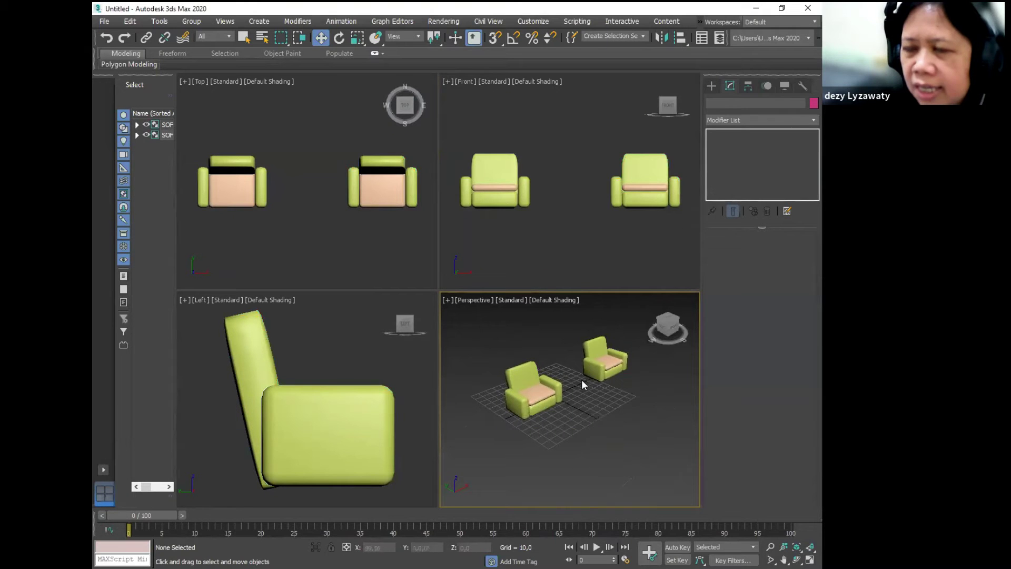
pyautogui.scroll(-3, 582, 382)
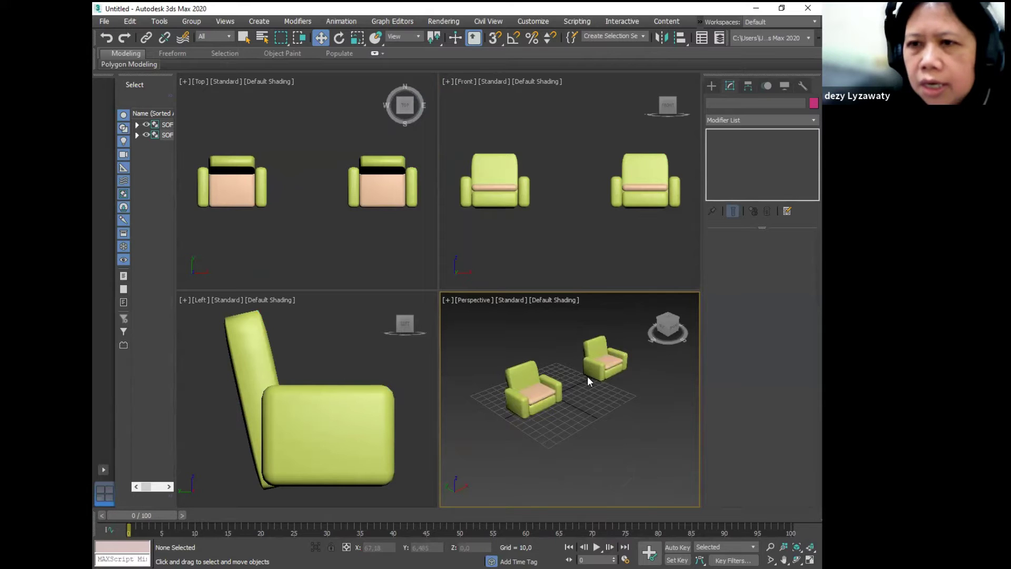
# - Create a Standard Primitives box between the two sofas in the Top viewport, about 29,7 long, 44,8 wide and 1,4 high
pyautogui.click(712, 86)
pyautogui.click(711, 86)
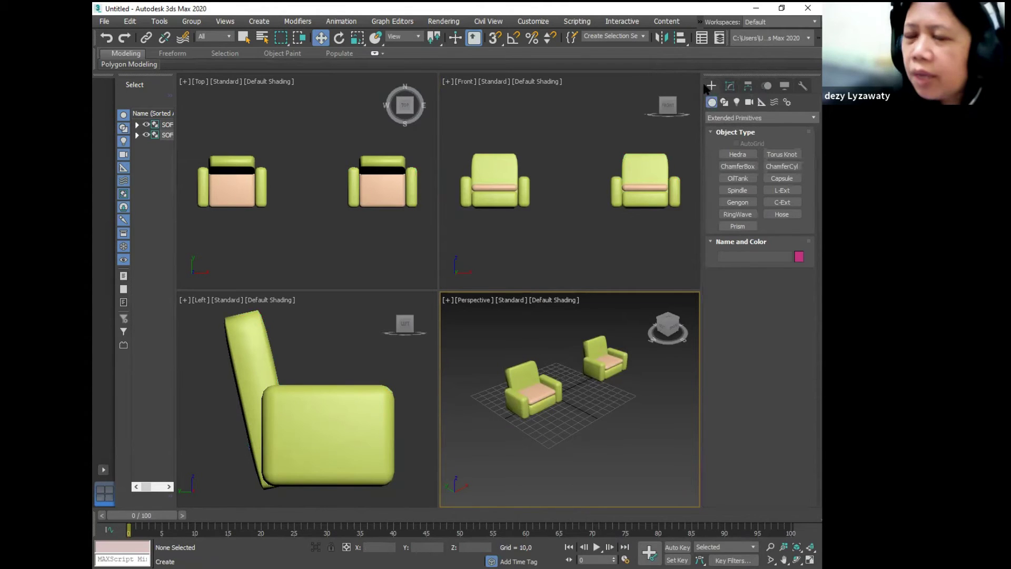
pyautogui.click(710, 86)
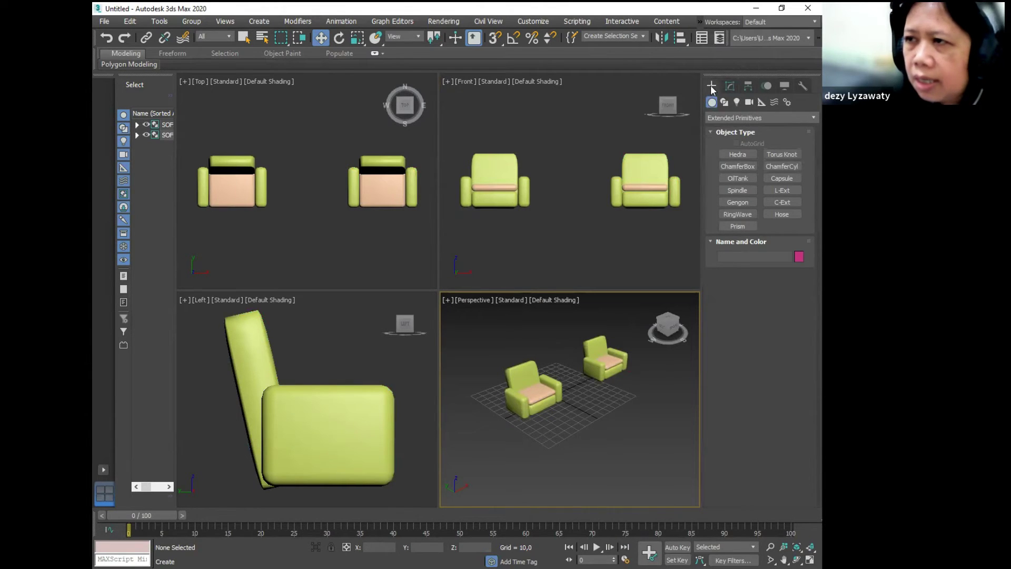
pyautogui.click(710, 85)
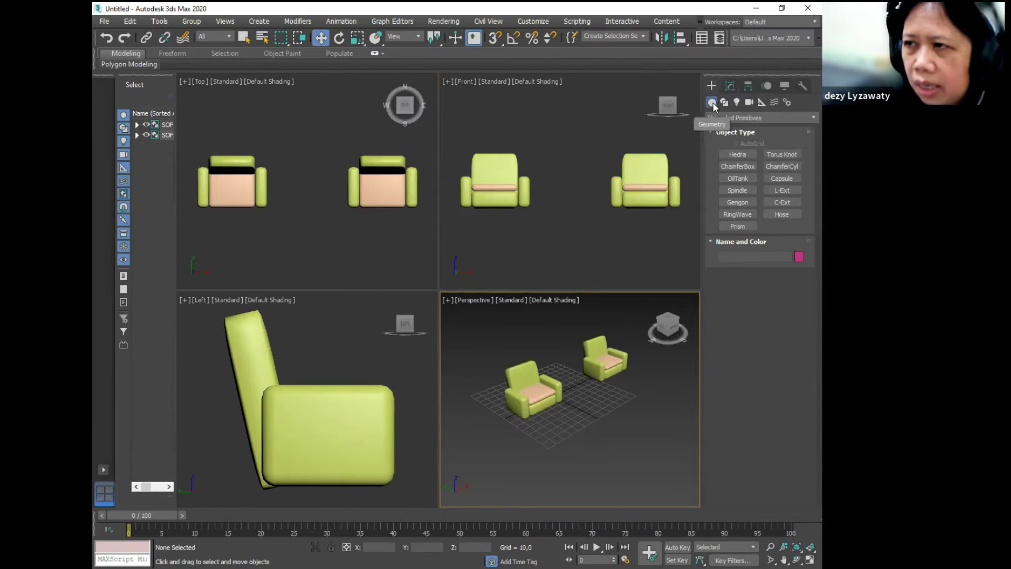
pyautogui.click(805, 117)
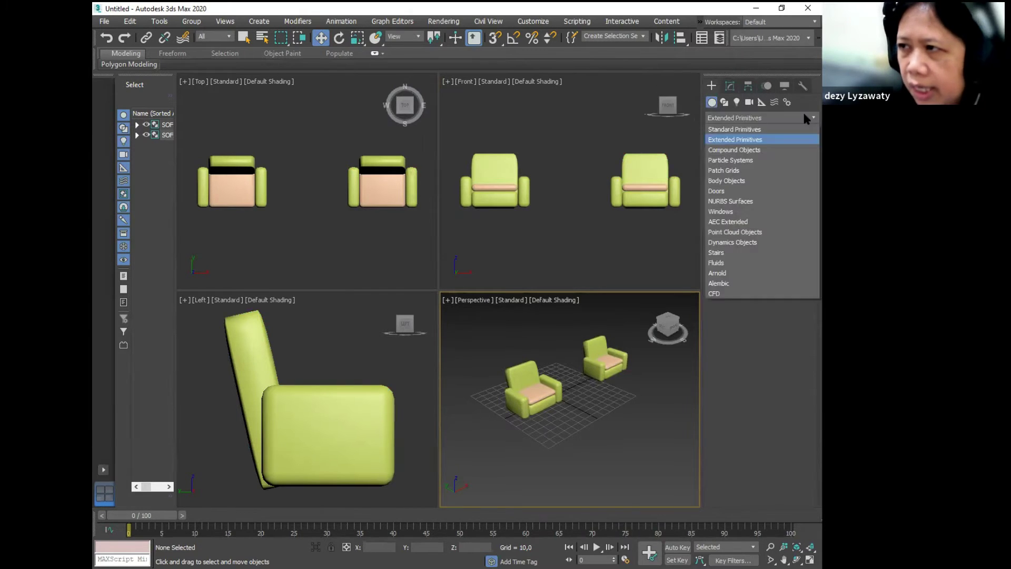
pyautogui.click(757, 129)
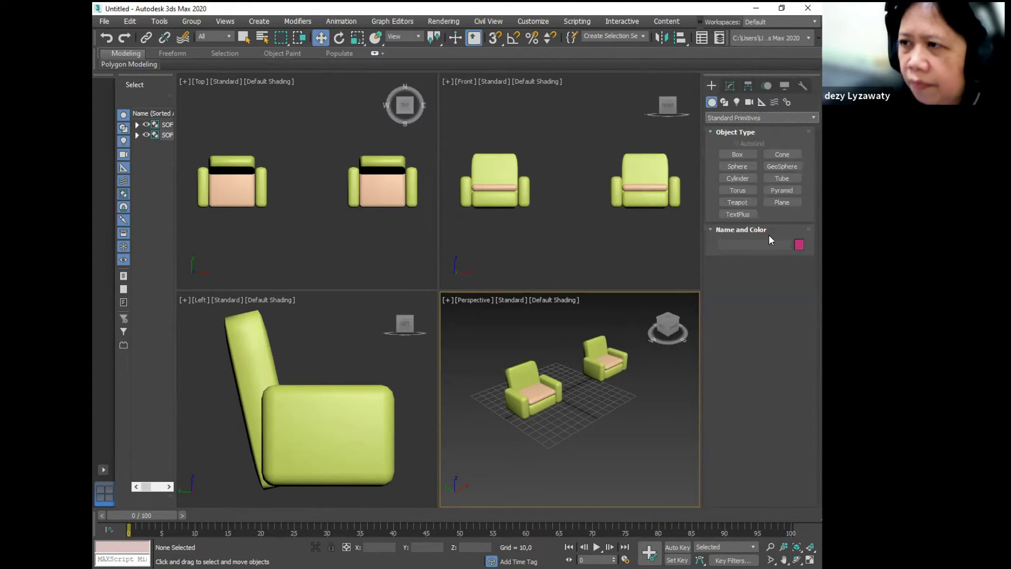
pyautogui.click(750, 156)
pyautogui.scroll(3, 331, 186)
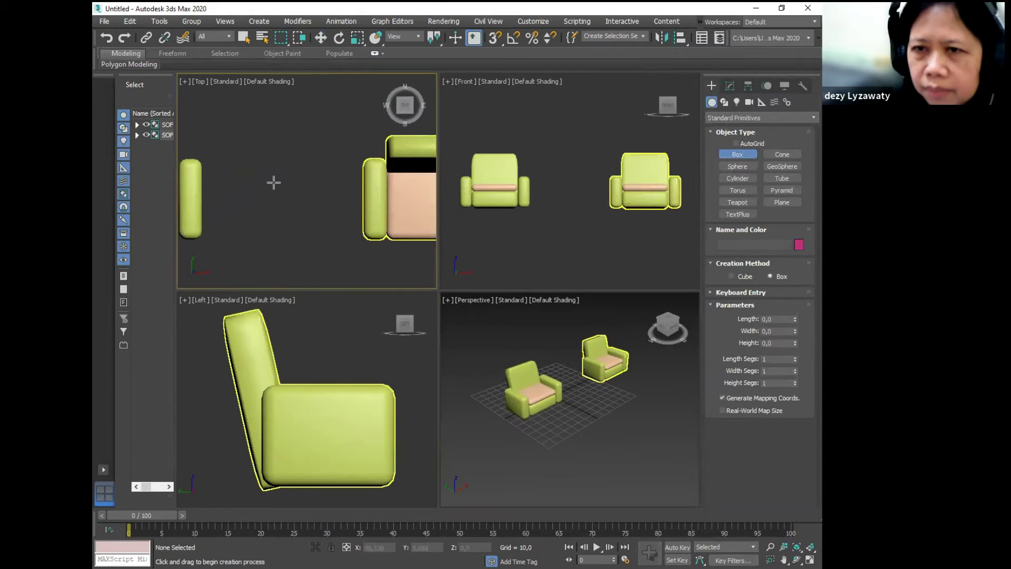
pyautogui.moveTo(274, 182); pyautogui.dragTo(308, 178, button='middle')
pyautogui.moveTo(265, 157); pyautogui.dragTo(372, 229)
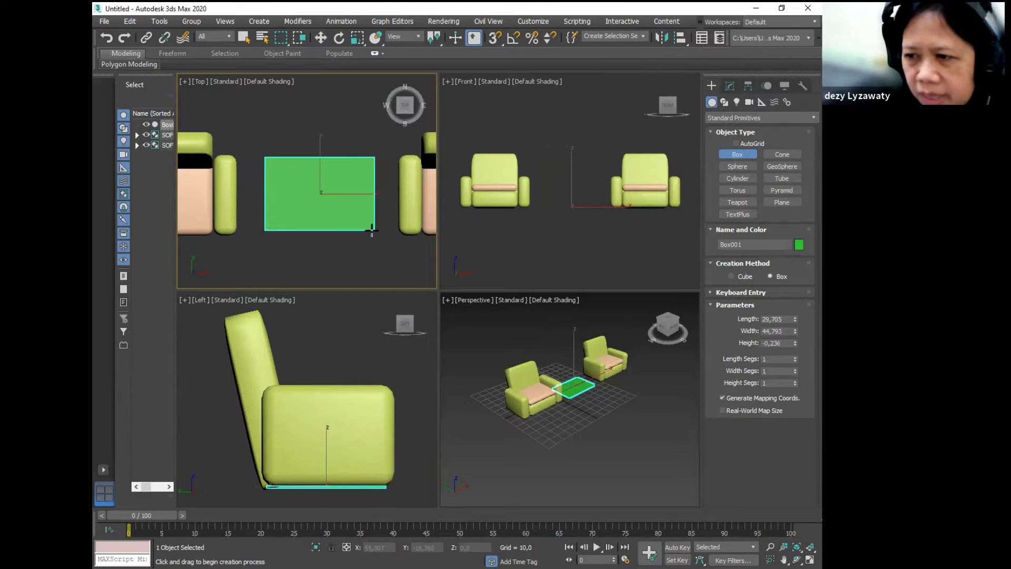
pyautogui.click(372, 227)
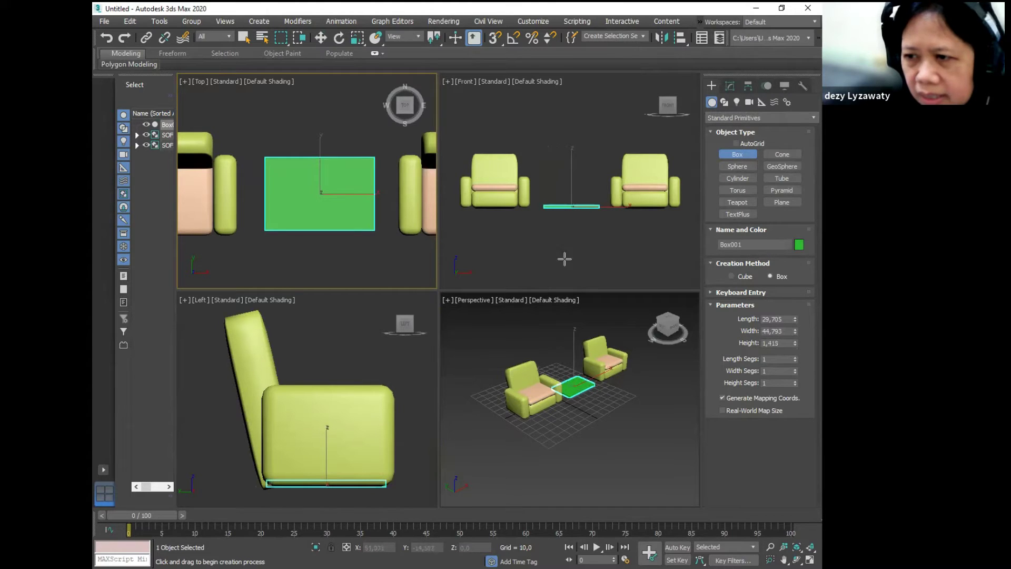
# - Raise the green box in the Front viewport to about the height of the sofa cushions as a tabletop
pyautogui.click(321, 37)
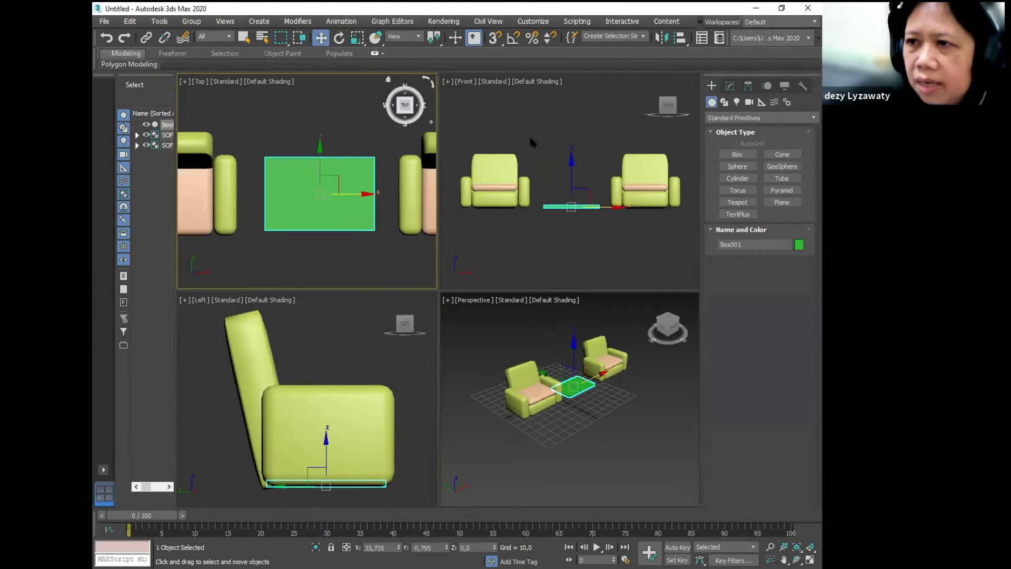
pyautogui.click(531, 141)
pyautogui.moveTo(610, 173); pyautogui.dragTo(600, 184, button='middle')
pyautogui.click(572, 216)
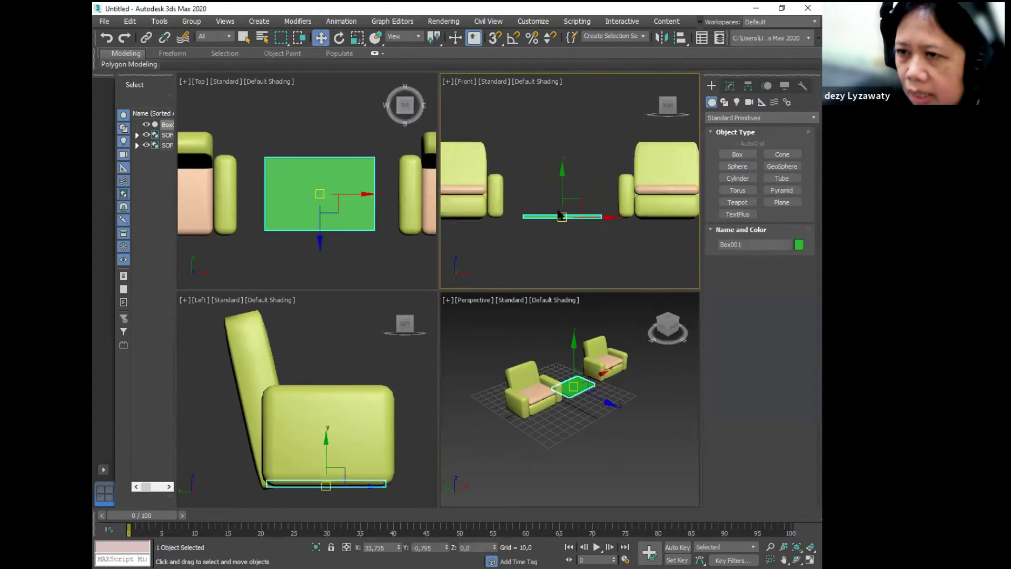
pyautogui.scroll(4, 572, 216)
pyautogui.moveTo(567, 188); pyautogui.dragTo(567, 147)
pyautogui.click(396, 255)
# - Switch the Top viewport's display to Wireframe
pyautogui.moveTo(397, 255); pyautogui.dragTo(370, 258, button='middle')
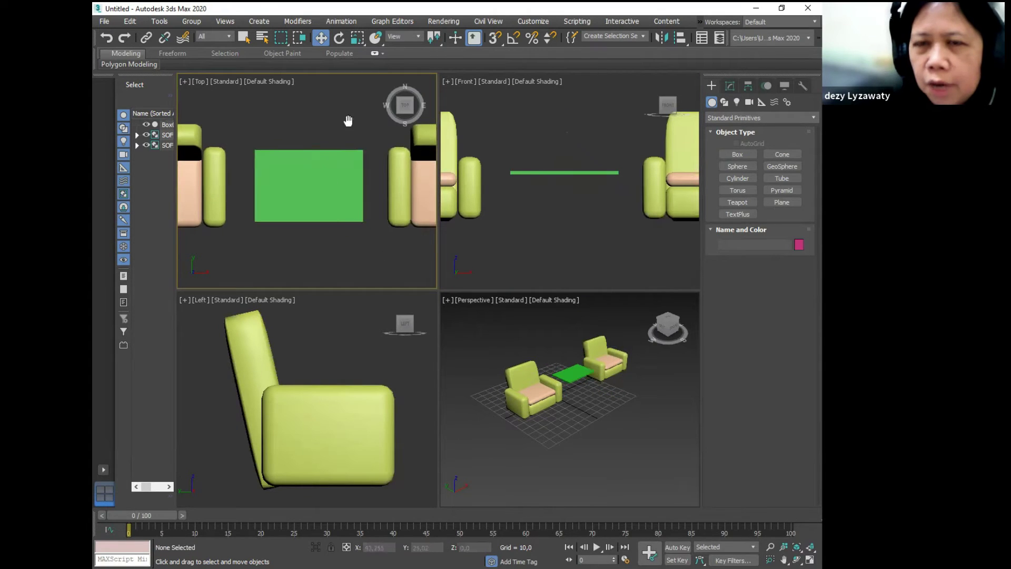
pyautogui.moveTo(348, 120); pyautogui.dragTo(363, 129, button='middle')
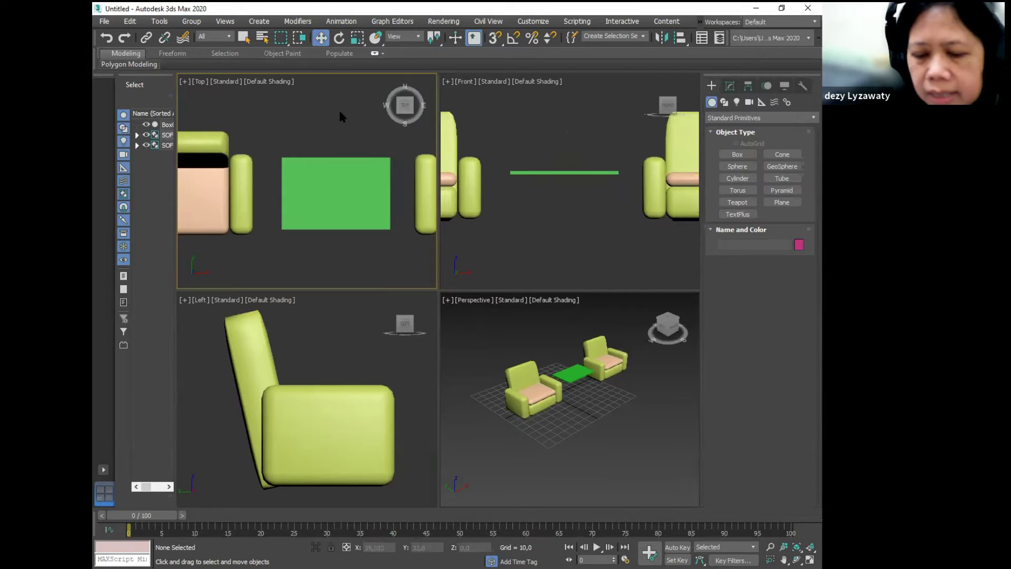
pyautogui.press('F3')
pyautogui.scroll(-2, 334, 171)
pyautogui.moveTo(371, 181)
pyautogui.mouseDown(button='middle')
pyautogui.moveTo(334, 171)
pyautogui.moveTo(365, 195)
pyautogui.moveTo(361, 187)
pyautogui.mouseUp(button='middle')
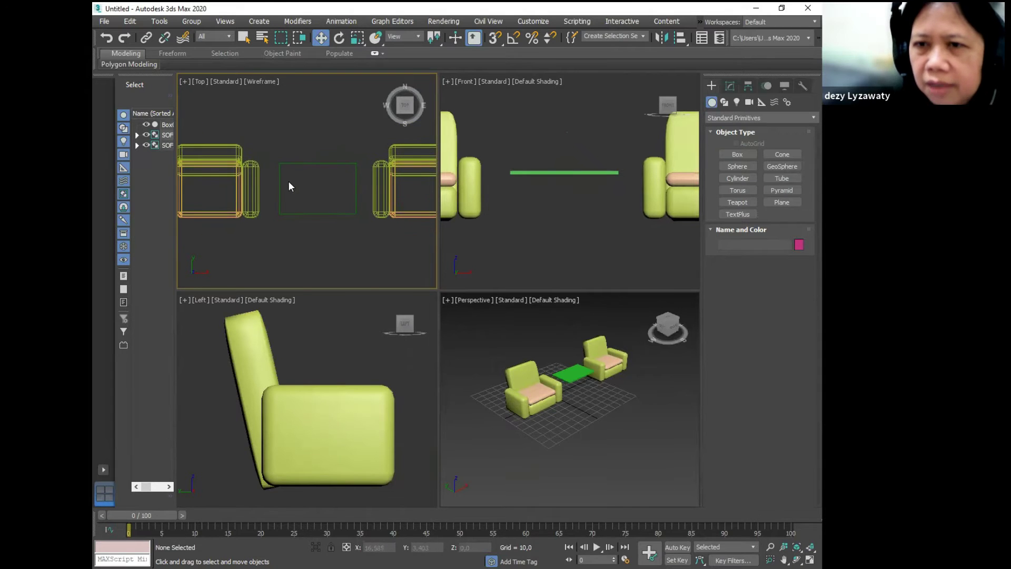
# - Create a cylinder table leg inside the tabletop's rear-left corner in the Top viewport, radius about 1,9 and height about 19,2, reaching the tabletop
pyautogui.click(747, 179)
pyautogui.click(716, 86)
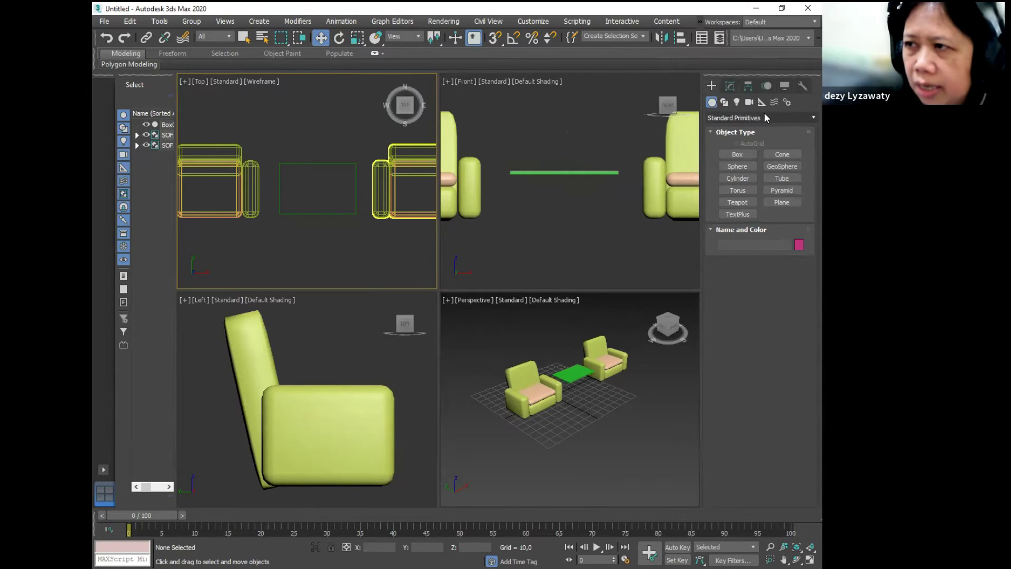
pyautogui.click(743, 178)
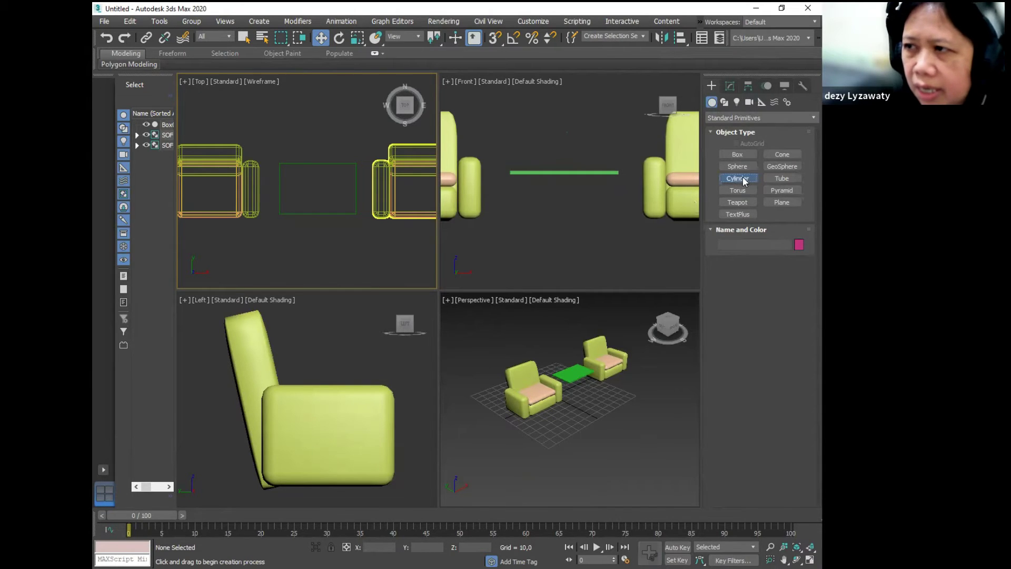
pyautogui.scroll(3, 227, 153)
pyautogui.moveTo(327, 186); pyautogui.dragTo(295, 165, button='middle')
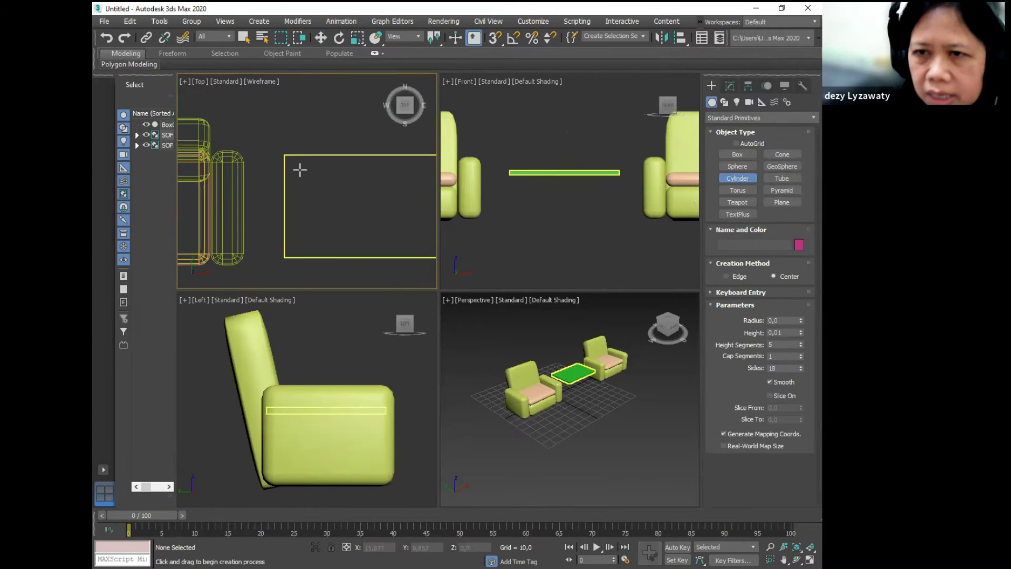
pyautogui.click(300, 166)
pyautogui.moveTo(301, 167); pyautogui.dragTo(304, 170)
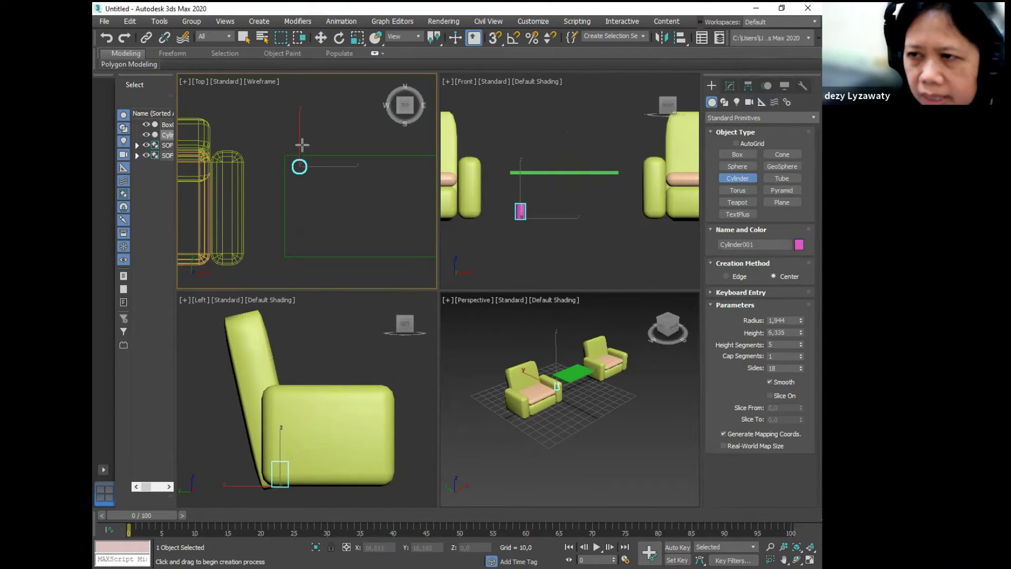
pyautogui.click(308, 104)
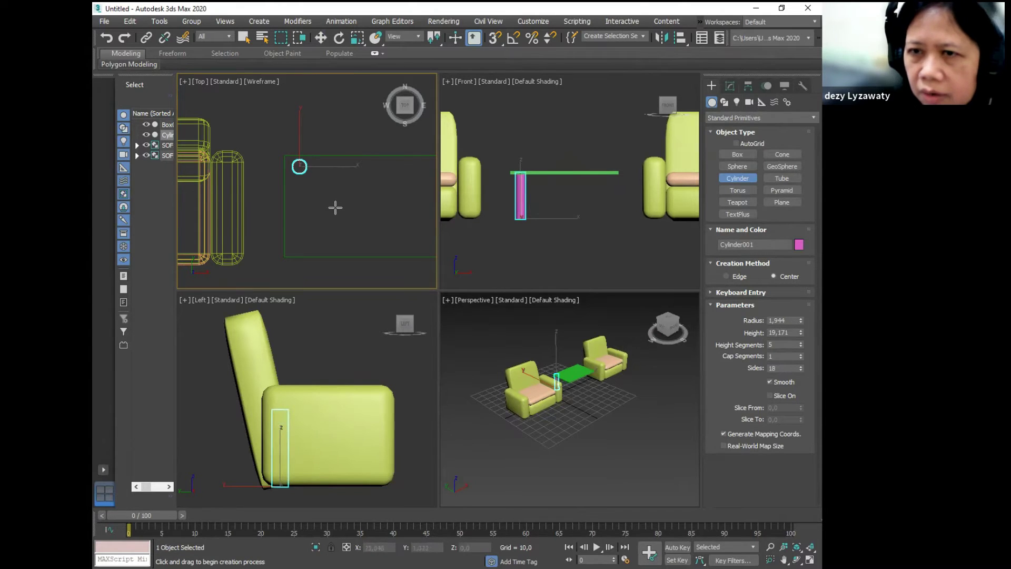
pyautogui.click(322, 38)
pyautogui.click(326, 173)
# - Clone the cylinder leg as one copy to the tabletop's rear-right corner in the Top viewport
pyautogui.scroll(-3, 327, 173)
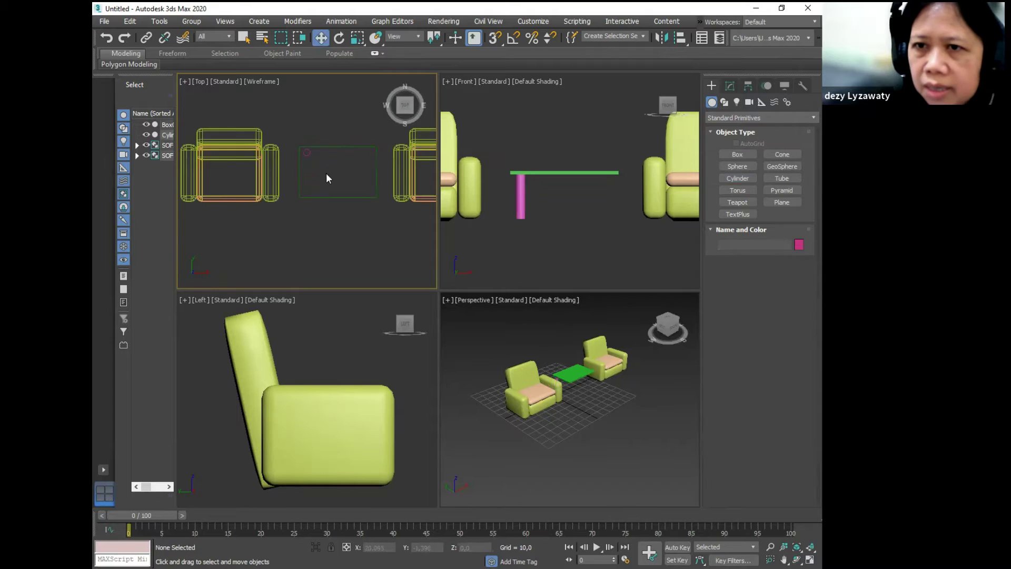
pyautogui.click(289, 169)
pyautogui.scroll(3, 331, 165)
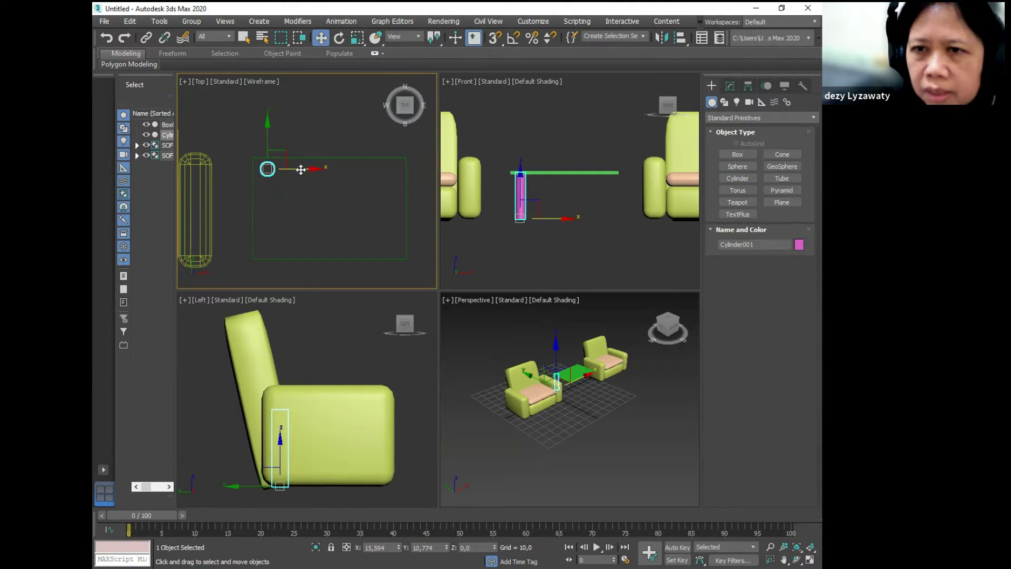
pyautogui.keyDown('shift'); pyautogui.moveTo(300, 169); pyautogui.dragTo(428, 170); pyautogui.keyUp('shift')
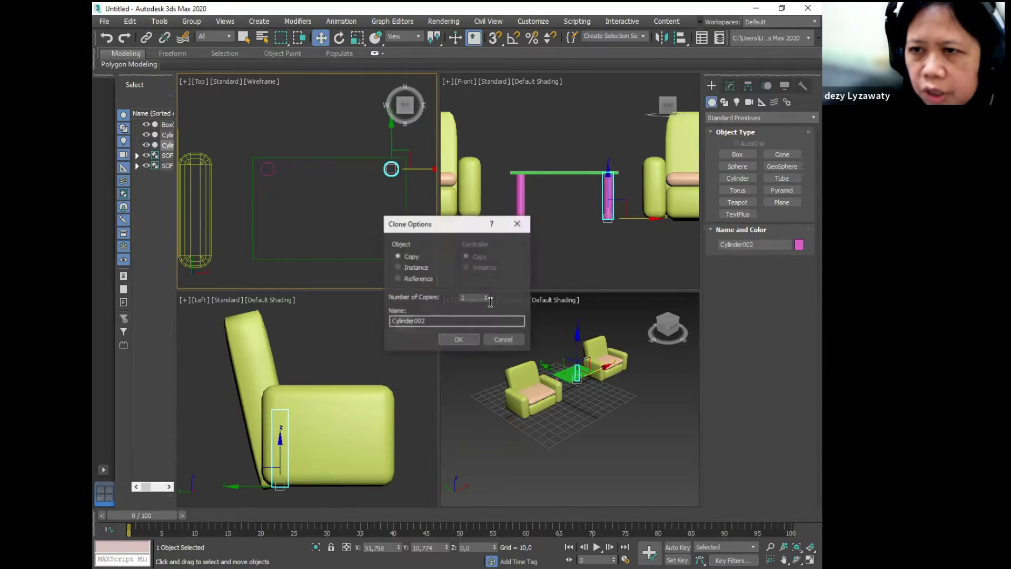
pyautogui.click(465, 341)
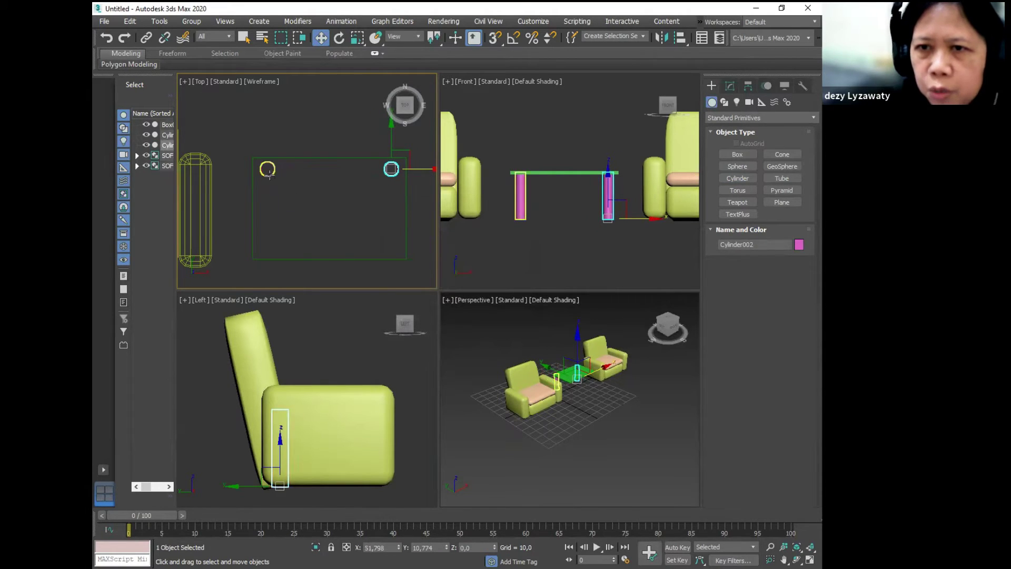
# - Clone both rear legs together as copies to the tabletop's two front corners in the Top viewport
pyautogui.keyDown('ctrl'); pyautogui.click(268, 174); pyautogui.keyUp('ctrl')
pyautogui.moveTo(334, 138); pyautogui.dragTo(340, 209)
pyautogui.click(461, 339)
pyautogui.click(647, 420)
pyautogui.moveTo(647, 420); pyautogui.dragTo(627, 381, button='middle')
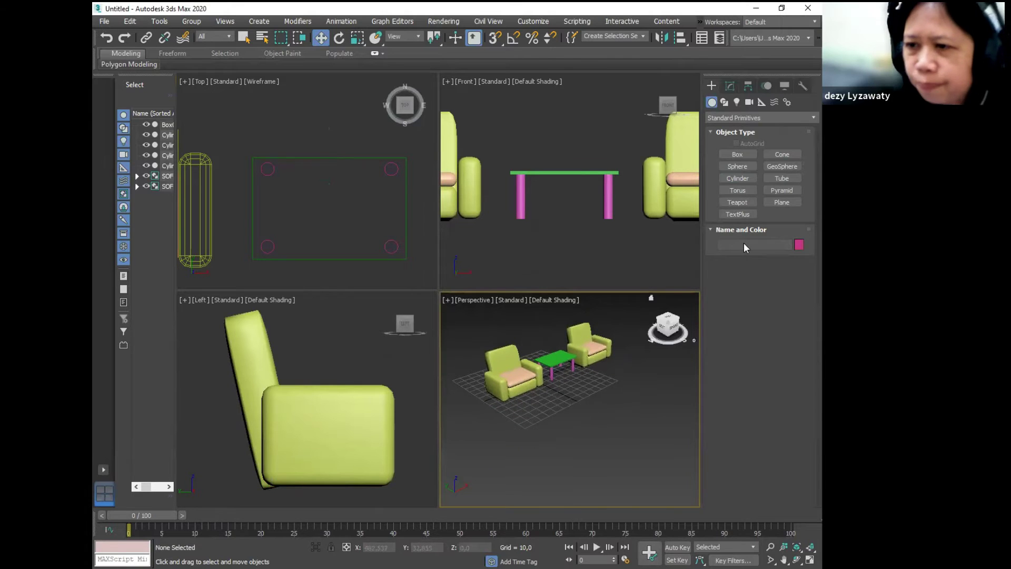
# - Create a Standard Primitives box spanning the four legs in the Top viewport, about 22,2 long, 37,0 wide and 1,2 high
pyautogui.click(742, 167)
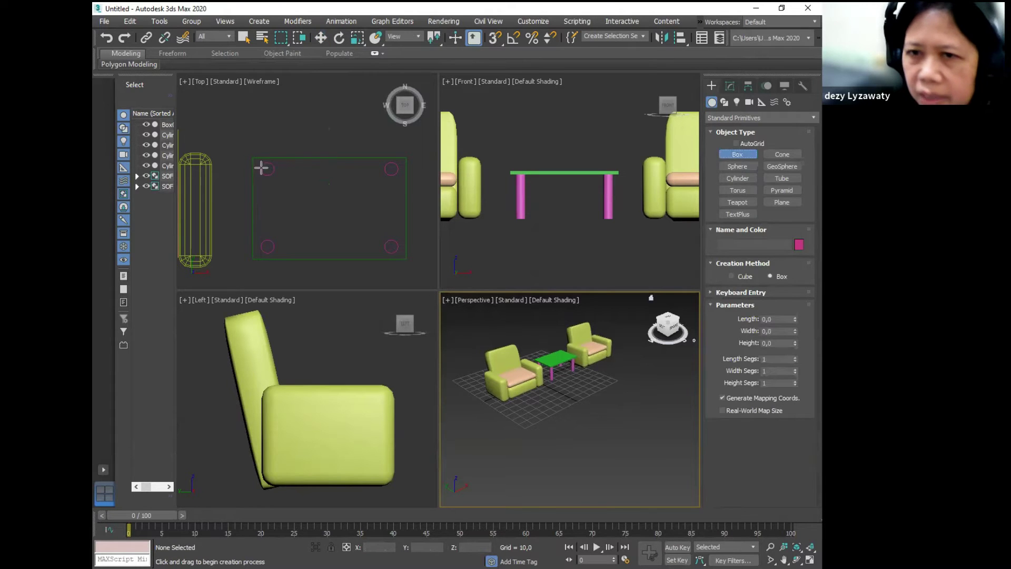
pyautogui.moveTo(265, 166); pyautogui.dragTo(392, 242)
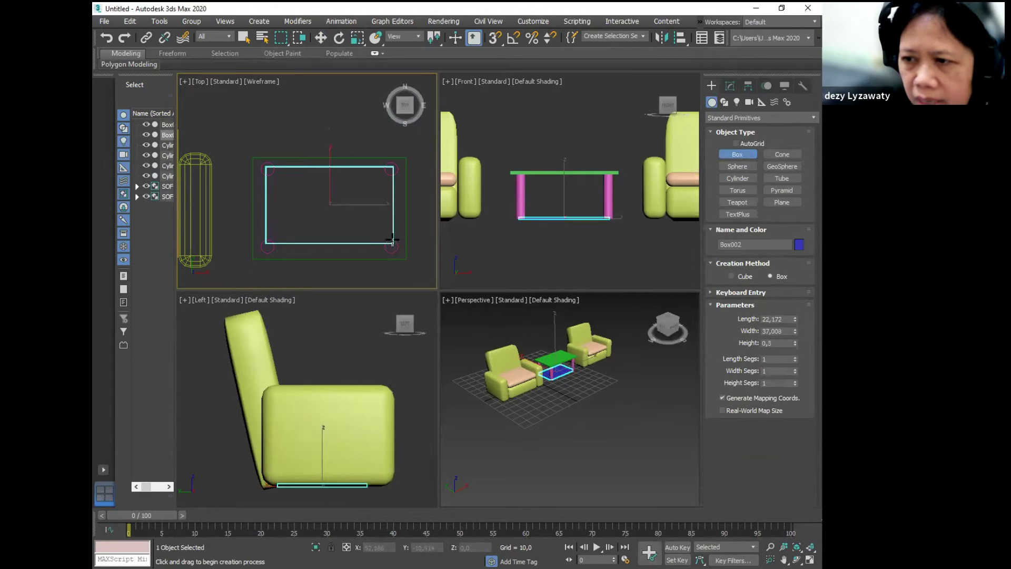
pyautogui.click(388, 233)
pyautogui.click(319, 38)
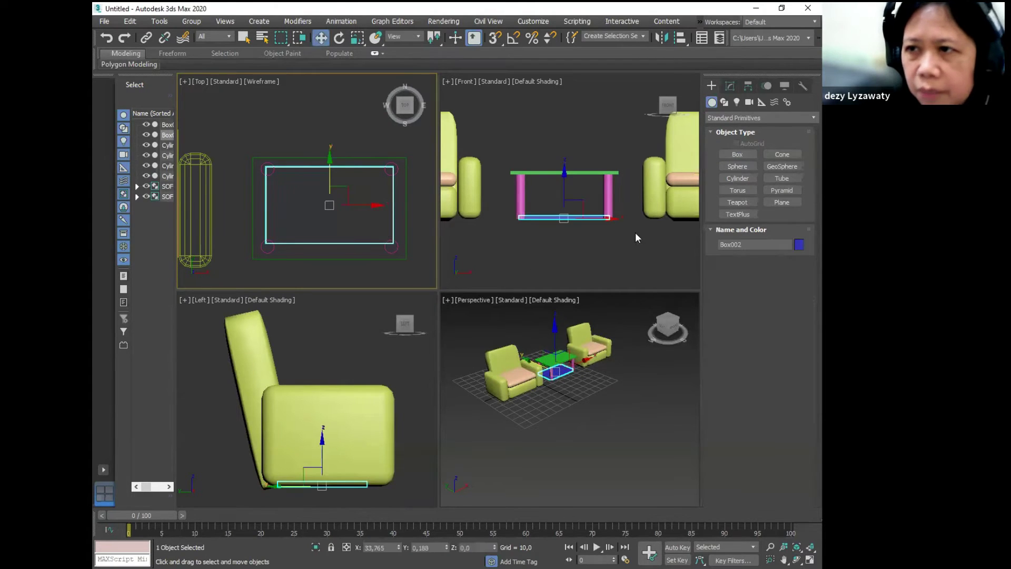
# - Raise the blue box in the Front viewport to a Z position of about 8,1 as a shelf between the legs
pyautogui.click(565, 196)
pyautogui.click(563, 194)
pyautogui.click(559, 216)
pyautogui.moveTo(565, 193); pyautogui.dragTo(565, 174)
pyautogui.click(671, 266)
# - Reduce the height of the shelf box to about 0,38
pyautogui.scroll(5, 576, 226)
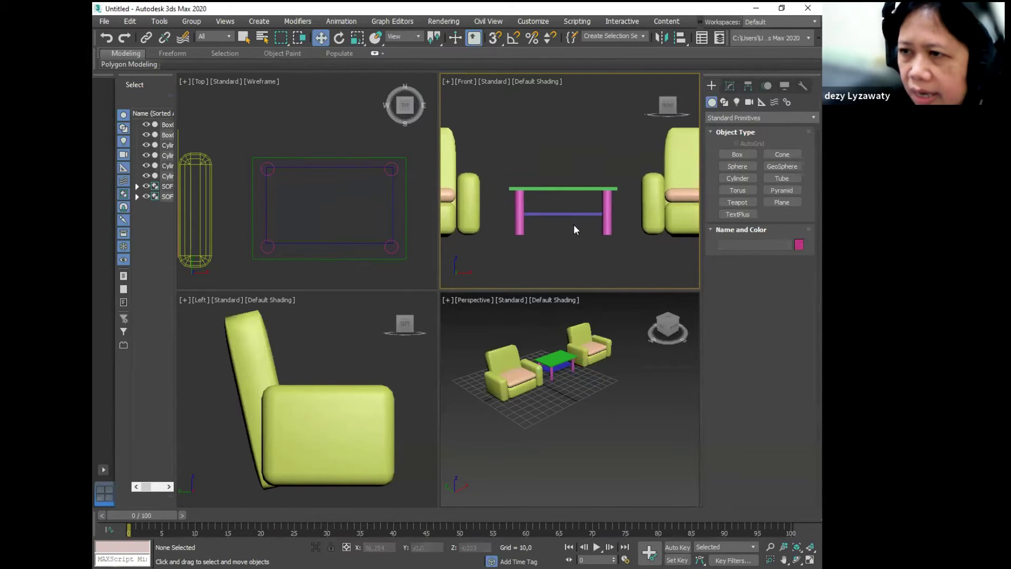
pyautogui.click(548, 216)
pyautogui.click(731, 87)
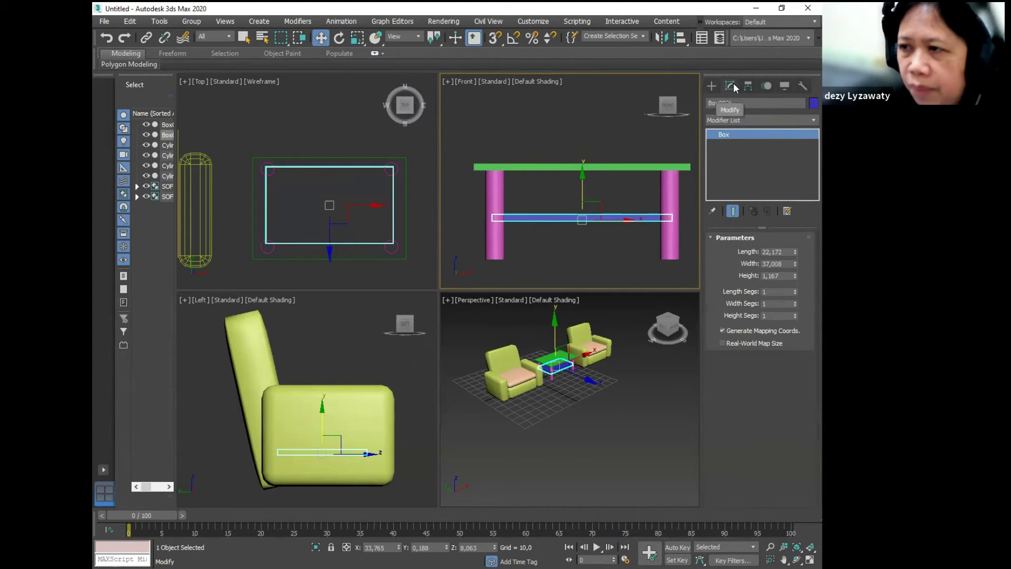
pyautogui.press('ctrl')
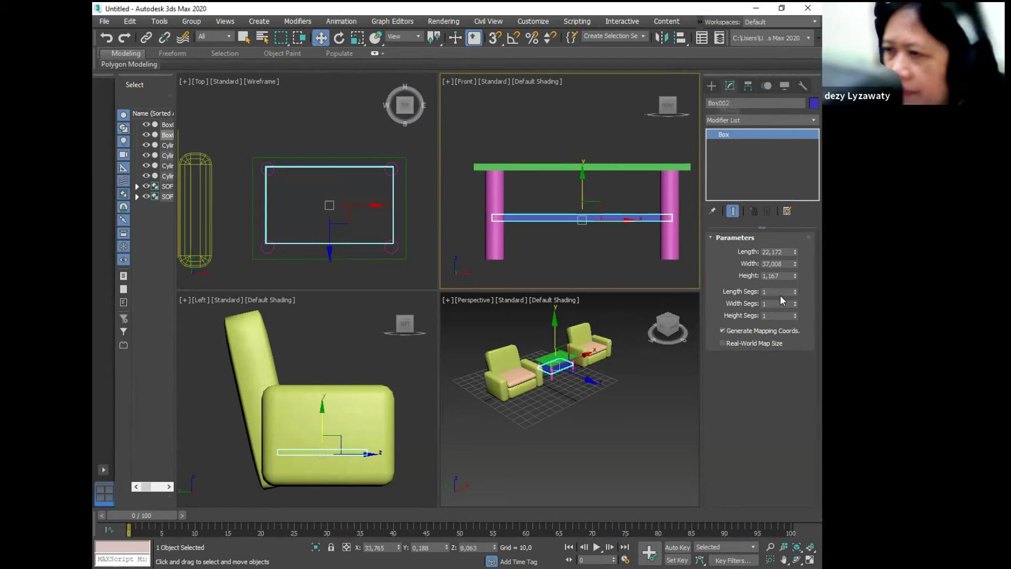
pyautogui.moveTo(795, 278); pyautogui.dragTo(794, 313)
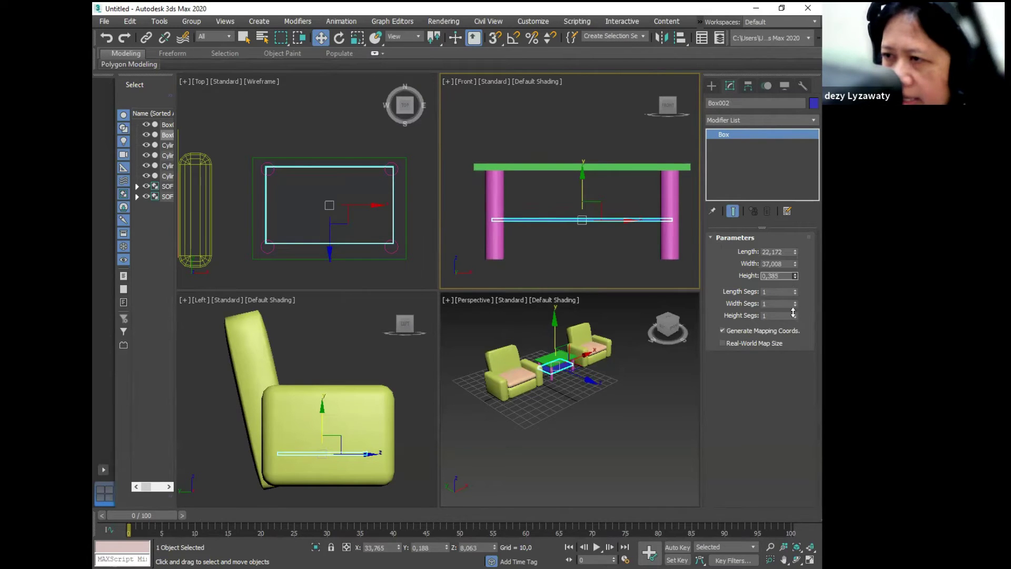
pyautogui.click(594, 264)
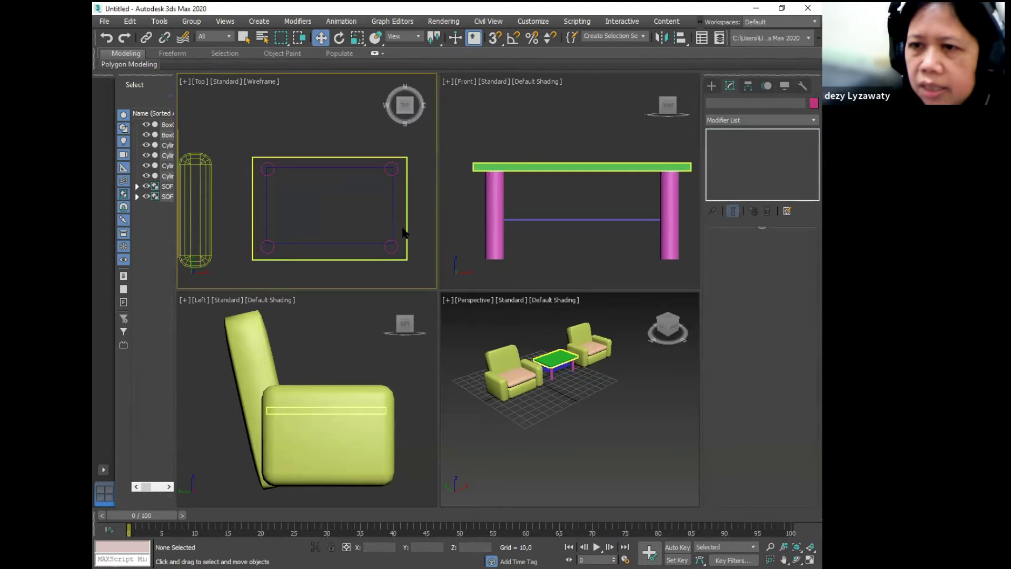
# - Group the tabletop, shelf and four legs under the name MEJA
pyautogui.scroll(-5, 401, 226)
pyautogui.moveTo(373, 219); pyautogui.dragTo(339, 208, button='middle')
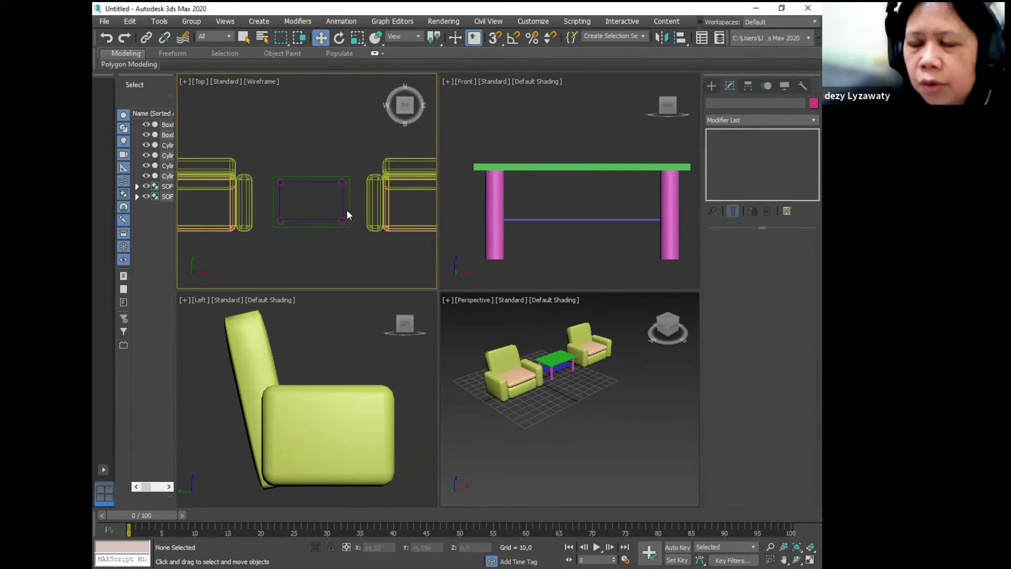
pyautogui.moveTo(340, 226); pyautogui.dragTo(360, 236)
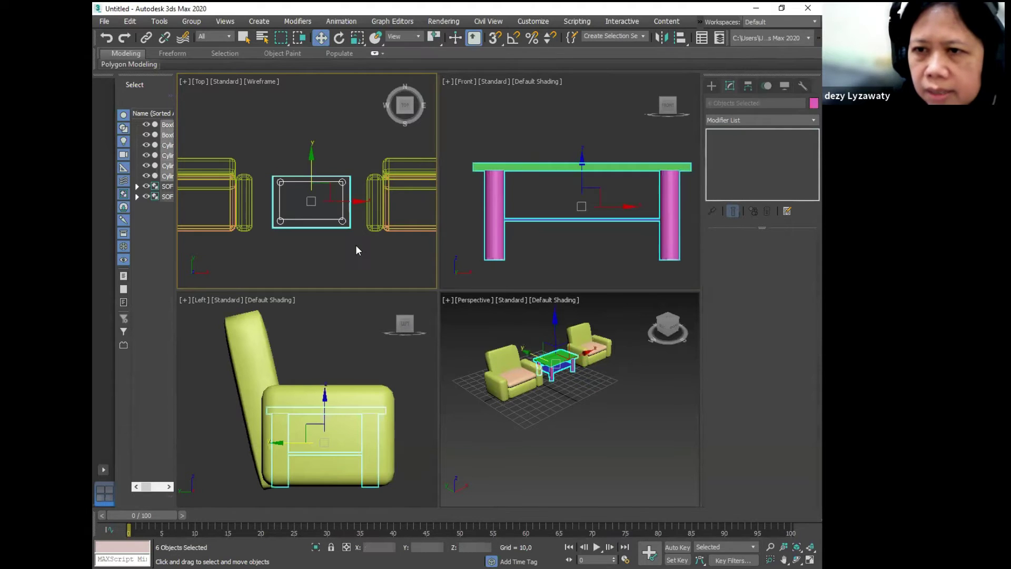
pyautogui.click(189, 24)
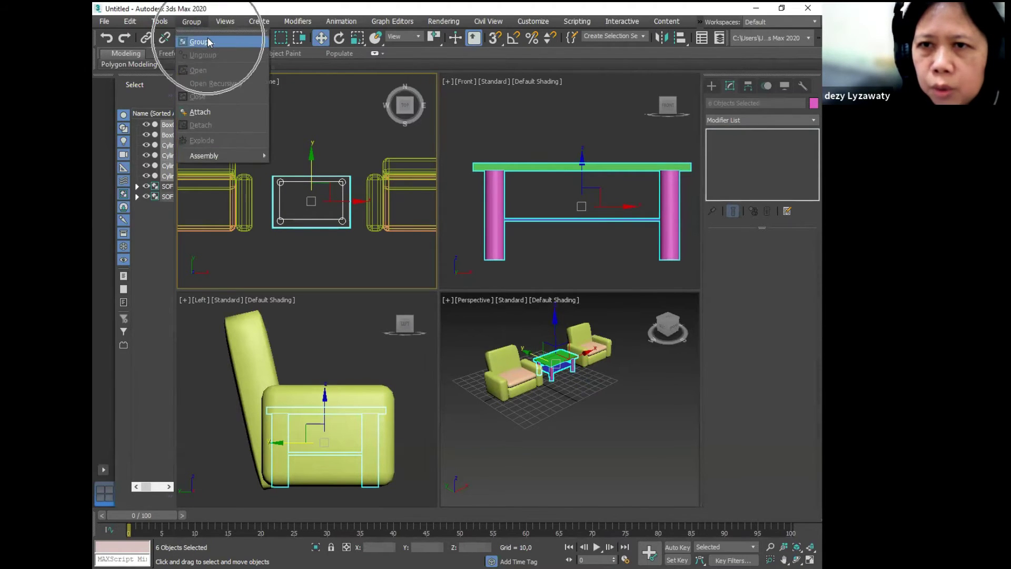
pyautogui.click(207, 42)
pyautogui.write('MEJA')
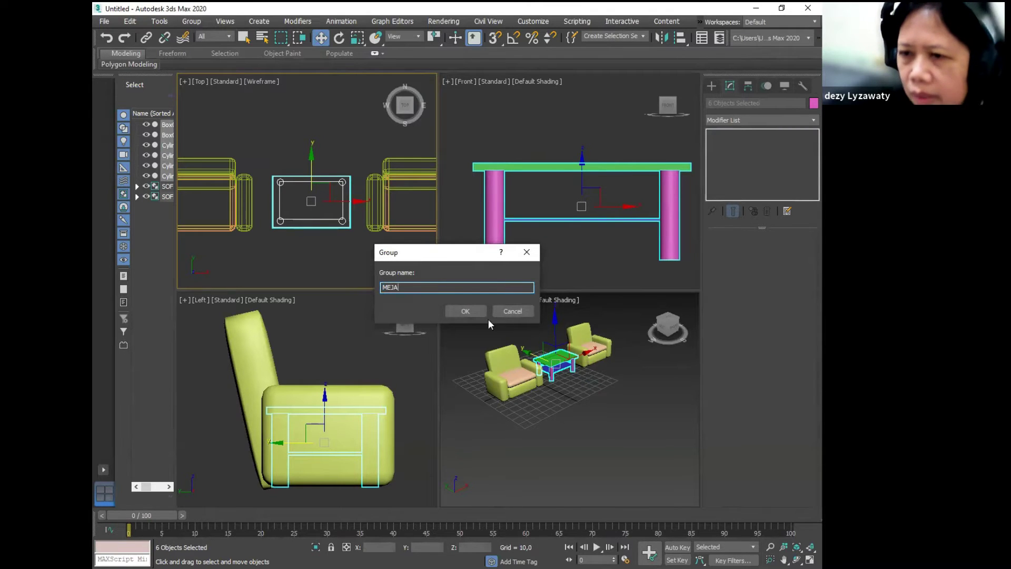
pyautogui.press('Return')
# - Fit the scene in the viewports and examine the two sofas and the table in the Perspective viewport
pyautogui.click(625, 422)
pyautogui.moveTo(620, 398); pyautogui.dragTo(663, 409, button='middle')
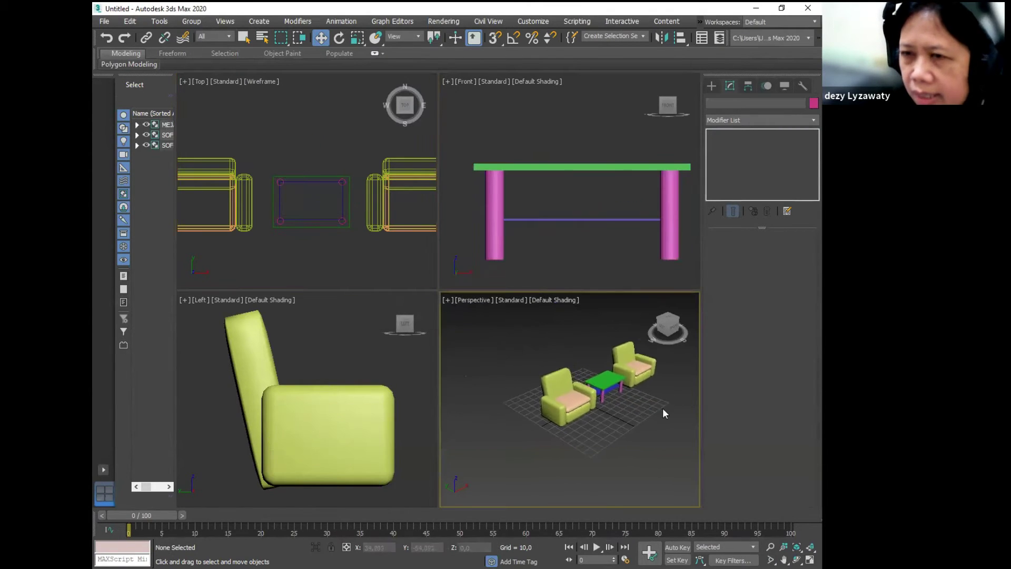
pyautogui.click(809, 547)
pyautogui.moveTo(578, 434); pyautogui.dragTo(570, 406, button='middle')
pyautogui.click(517, 395)
pyautogui.click(573, 378)
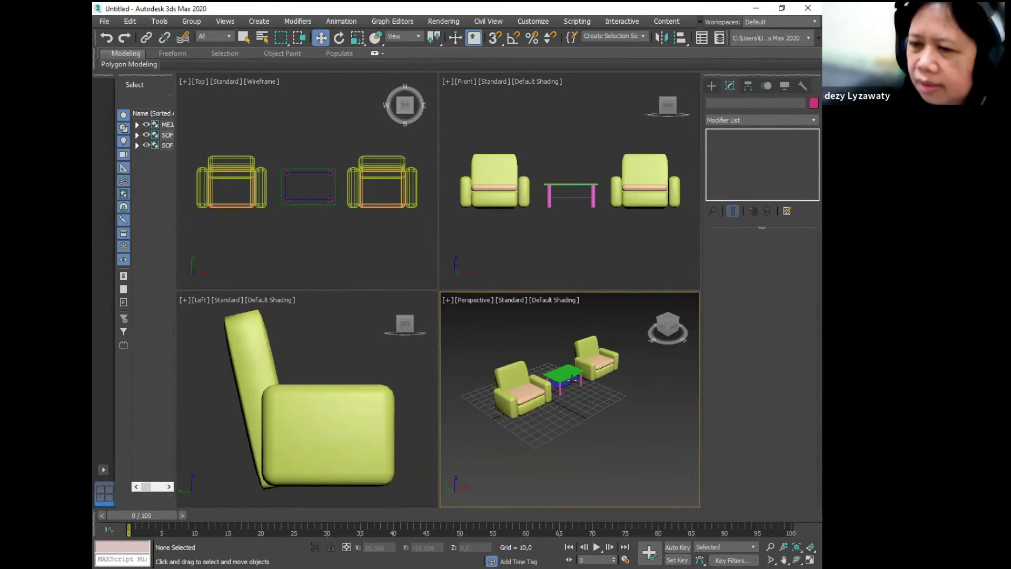
pyautogui.click(611, 362)
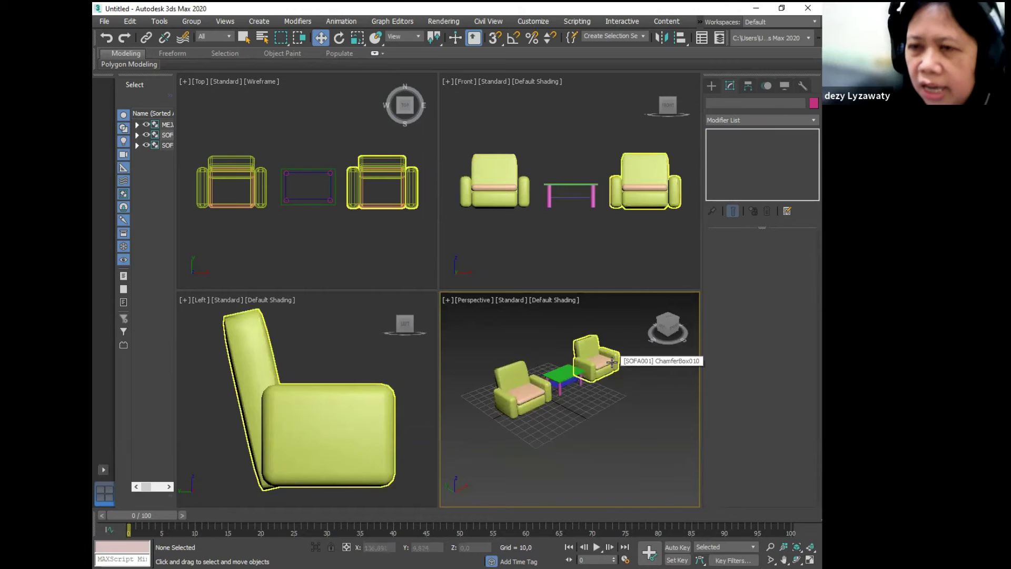
pyautogui.click(526, 394)
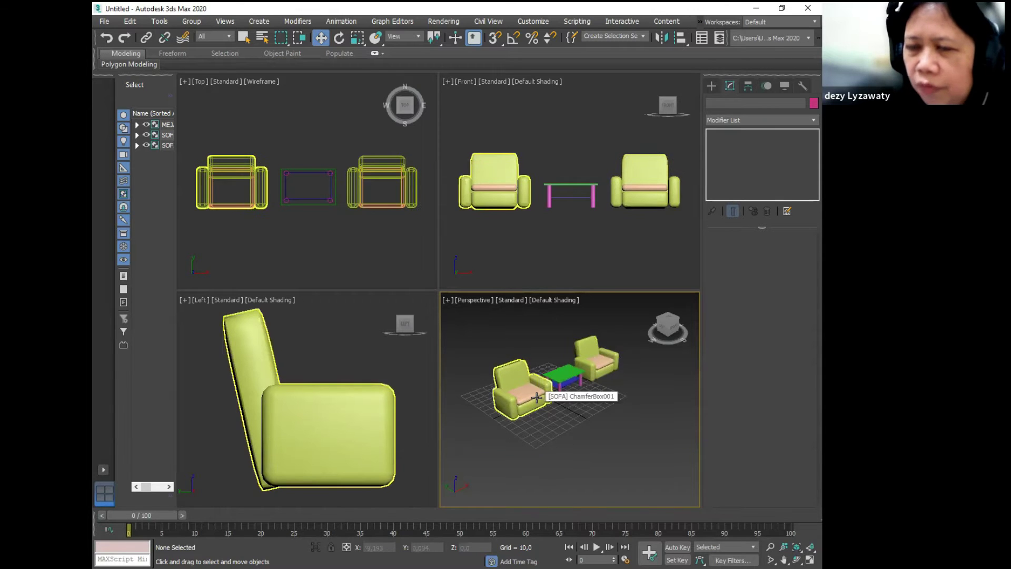
pyautogui.click(612, 425)
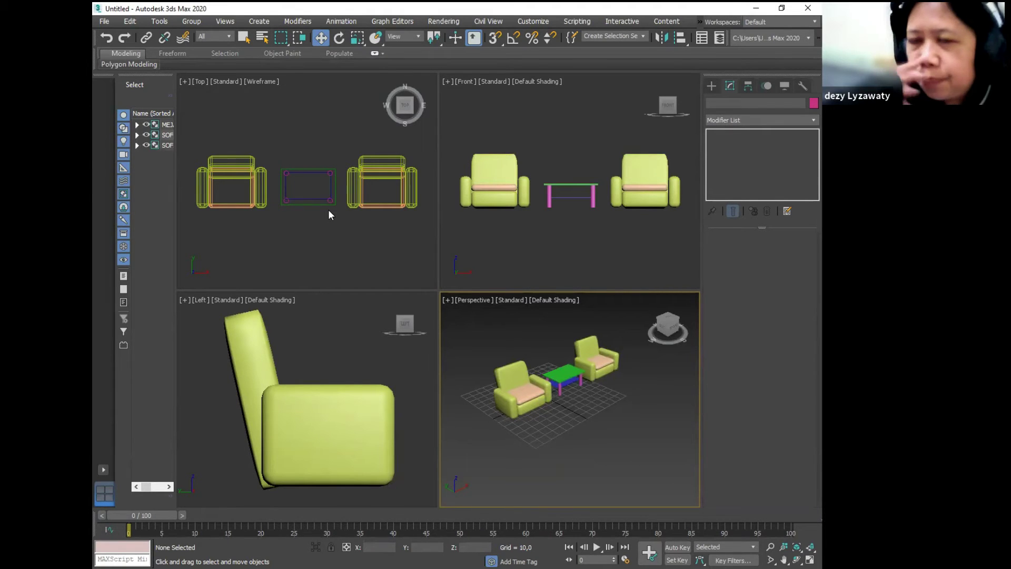
# - Create a flat cylinder as a disc base beside the right-hand sofa in the Top viewport, radius about 8,8 and height about 0,5
pyautogui.scroll(-4, 330, 210)
pyautogui.scroll(6, 393, 197)
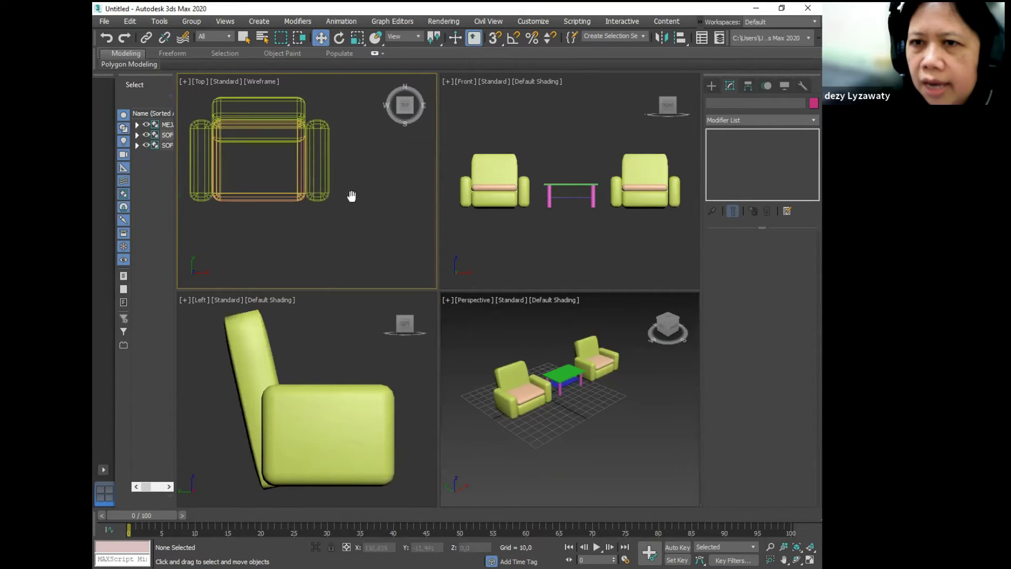
pyautogui.scroll(-1, 381, 157)
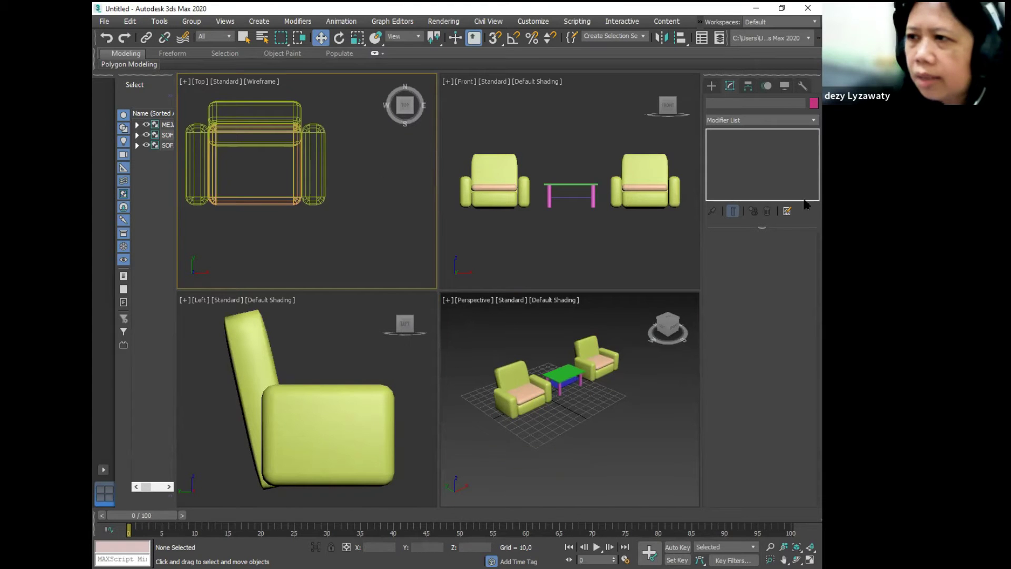
pyautogui.click(712, 86)
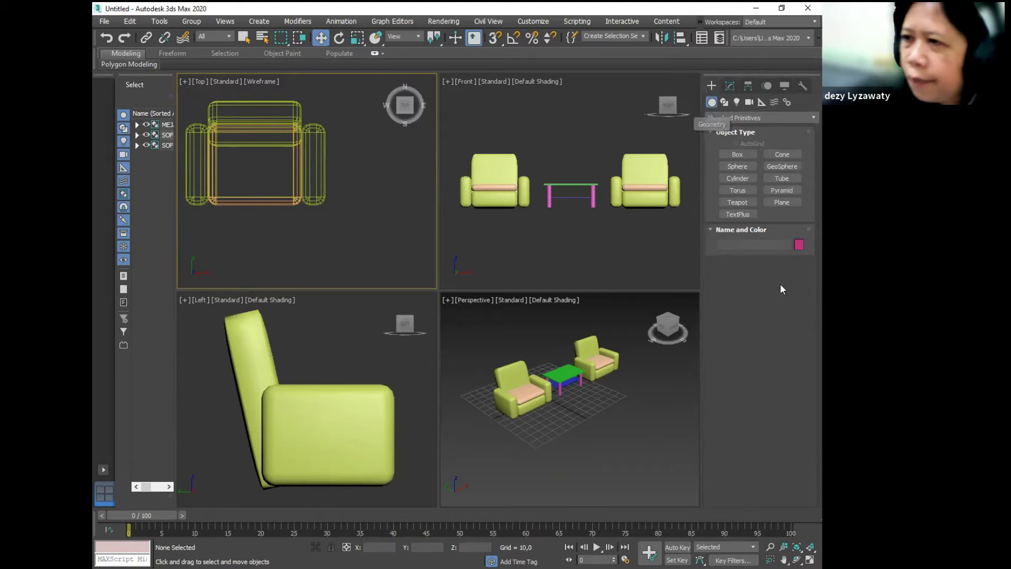
pyautogui.click(737, 178)
pyautogui.moveTo(364, 156); pyautogui.dragTo(379, 169)
pyautogui.click(377, 169)
# - Shift the disc base slightly down and away from the sofa in the Front viewport
pyautogui.moveTo(449, 179); pyautogui.dragTo(374, 192, button='middle')
pyautogui.scroll(3, 639, 207)
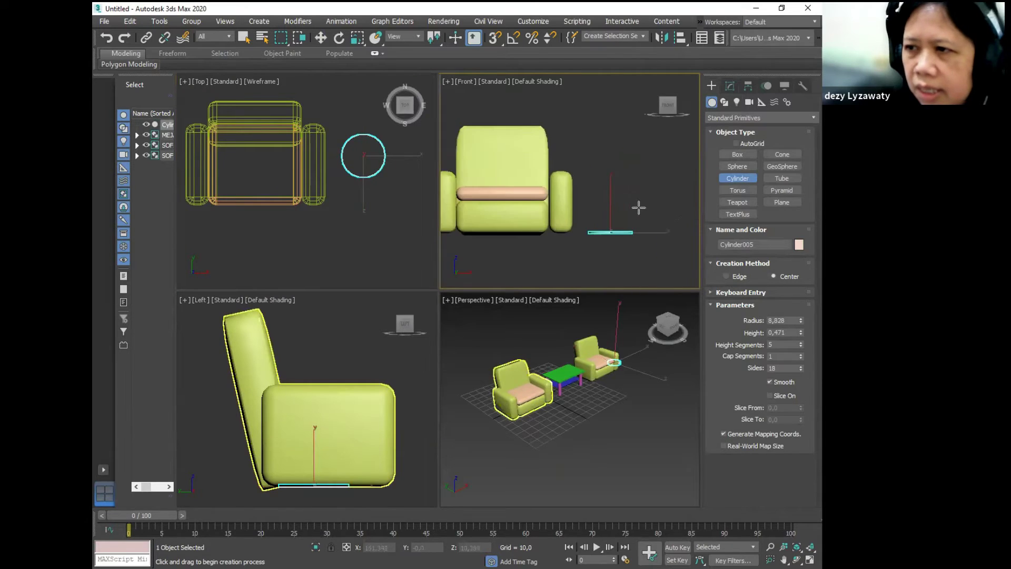
pyautogui.moveTo(639, 207); pyautogui.dragTo(606, 201, button='middle')
pyautogui.press('w')
pyautogui.moveTo(577, 196); pyautogui.dragTo(577, 197)
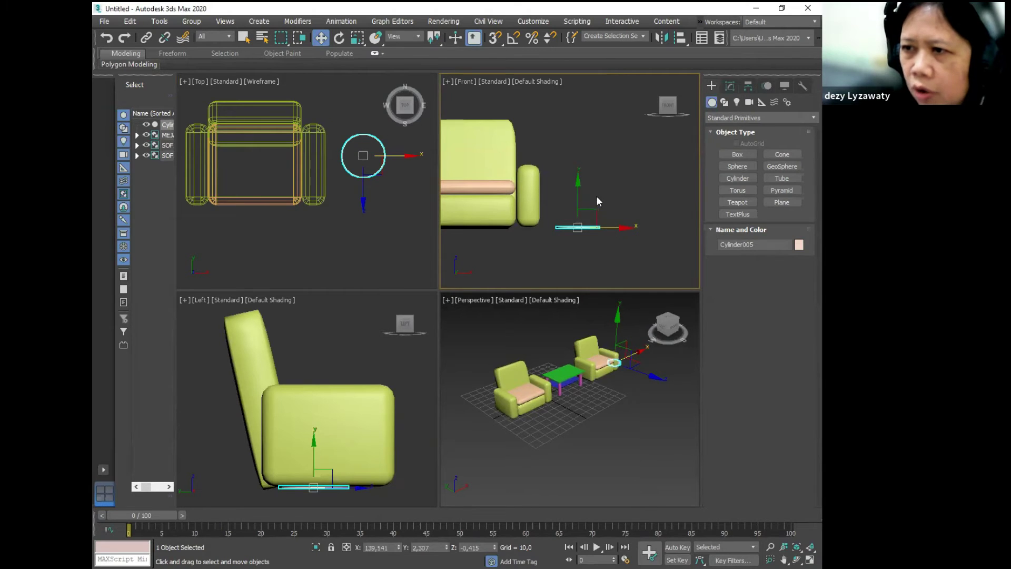
pyautogui.click(584, 229)
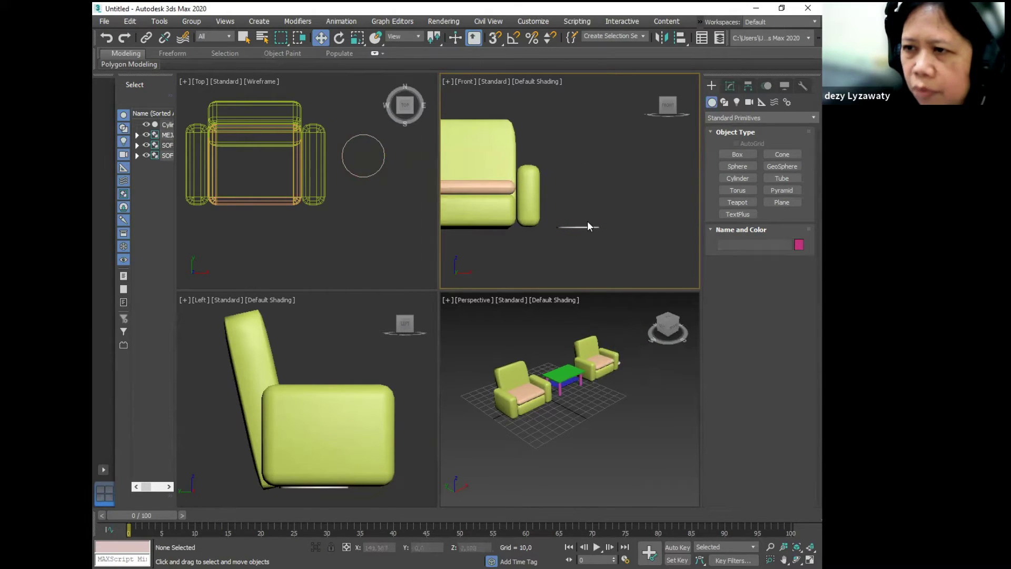
pyautogui.click(586, 228)
pyautogui.moveTo(611, 228); pyautogui.dragTo(614, 228)
# - Create a thin upright cylinder pole on the disc base in the Top viewport, radius about 1,4 and height about 35,6
pyautogui.click(740, 178)
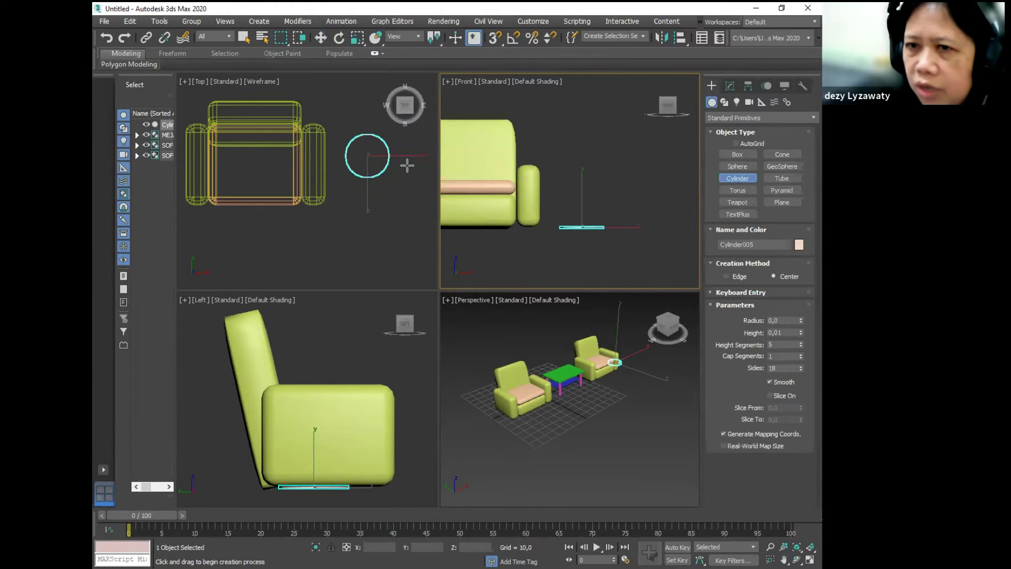
pyautogui.moveTo(365, 153); pyautogui.dragTo(371, 154)
pyautogui.click(382, 71)
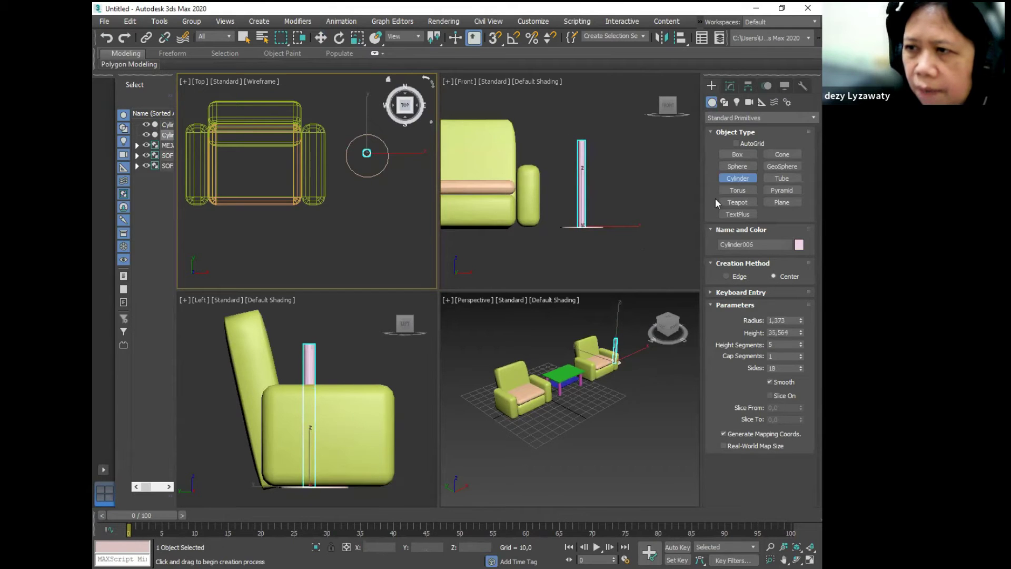
pyautogui.scroll(-3, 653, 216)
pyautogui.scroll(4, 655, 210)
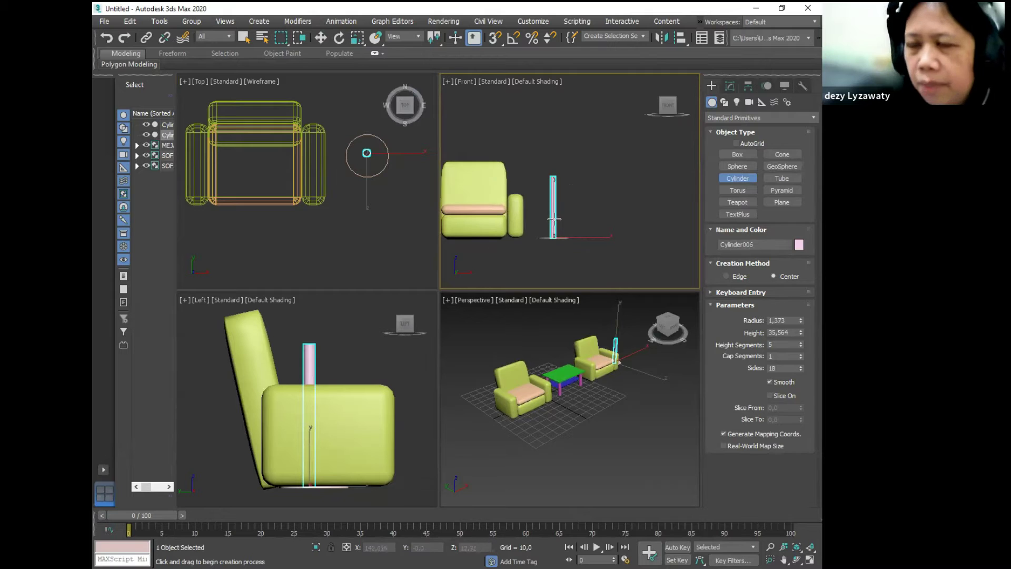
# - Move the pole to the centre of the disc base in the Top viewport
pyautogui.click(321, 38)
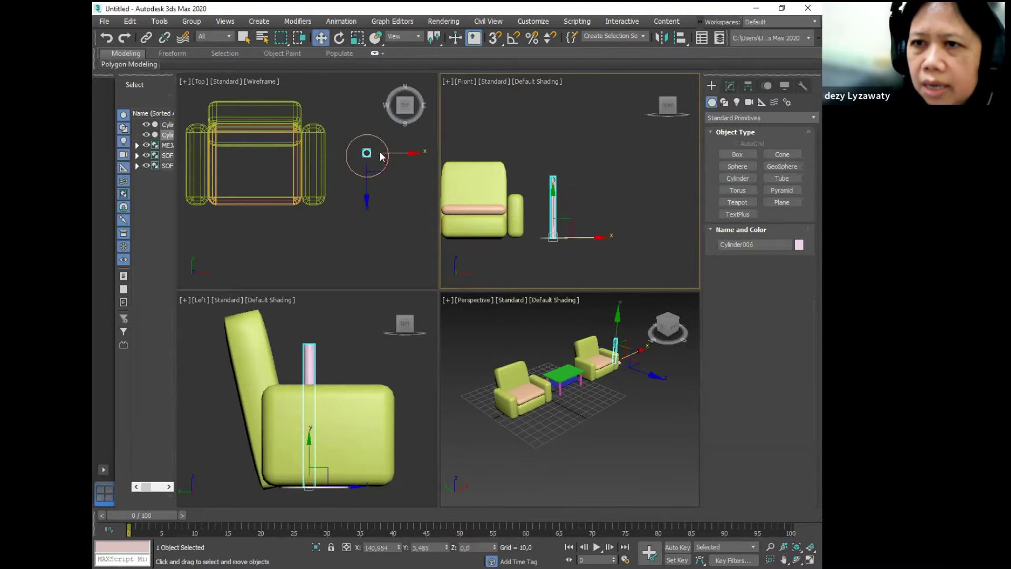
pyautogui.click(368, 148)
pyautogui.click(367, 151)
pyautogui.moveTo(371, 117); pyautogui.dragTo(372, 117)
pyautogui.moveTo(401, 153); pyautogui.dragTo(380, 135)
# - Increase the height of the pole cylinder to about 66,9
pyautogui.click(558, 205)
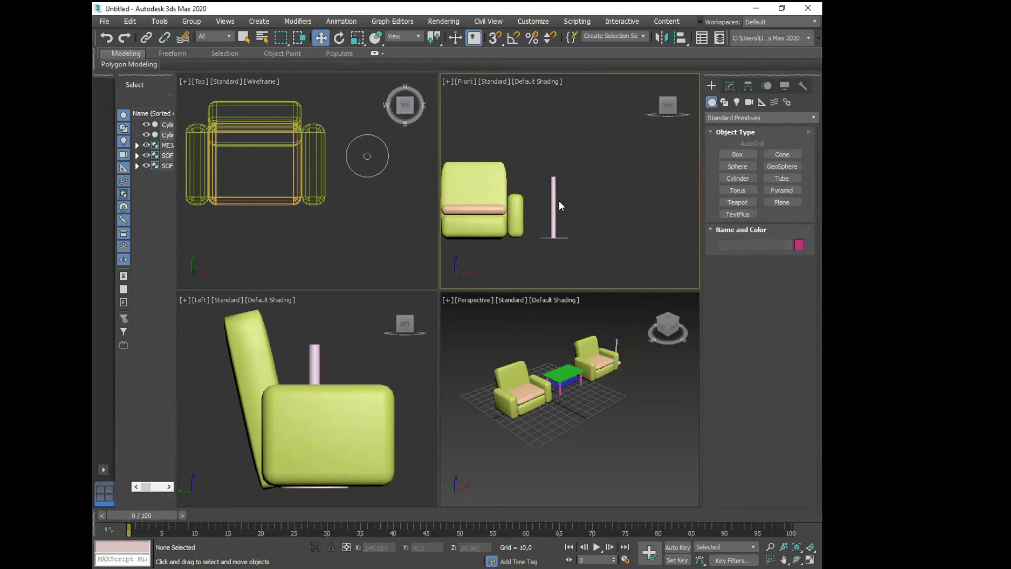
pyautogui.click(555, 200)
pyautogui.click(729, 88)
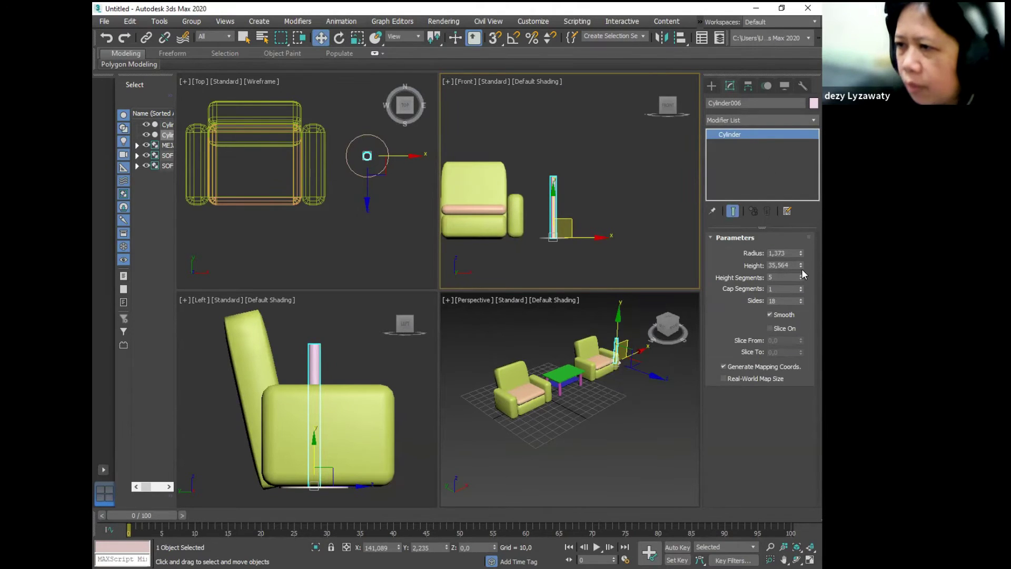
pyautogui.moveTo(800, 263); pyautogui.dragTo(795, 222)
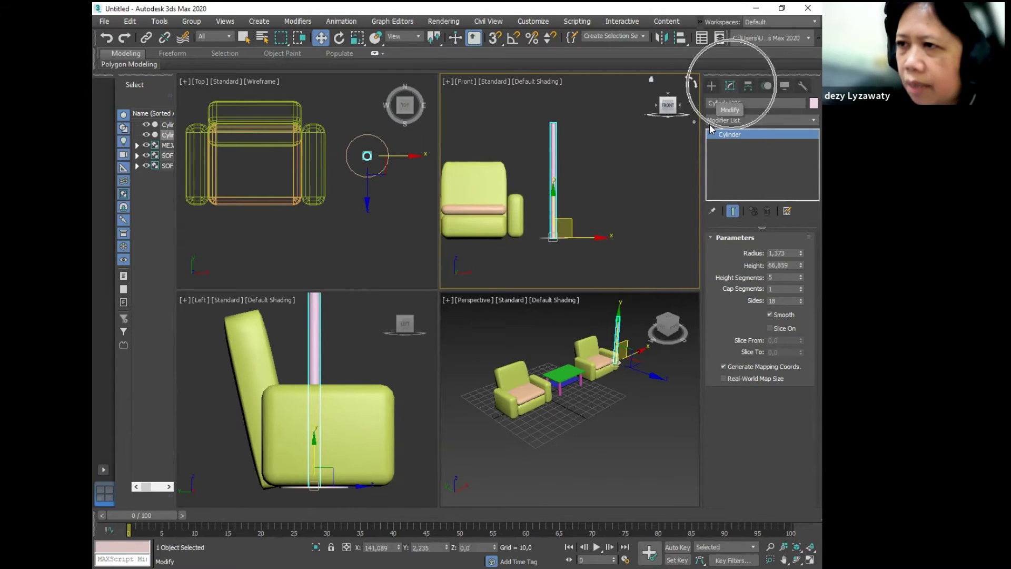
# - Create a sphere centred on the pole in the Top viewport, radius about 15,6
pyautogui.click(662, 215)
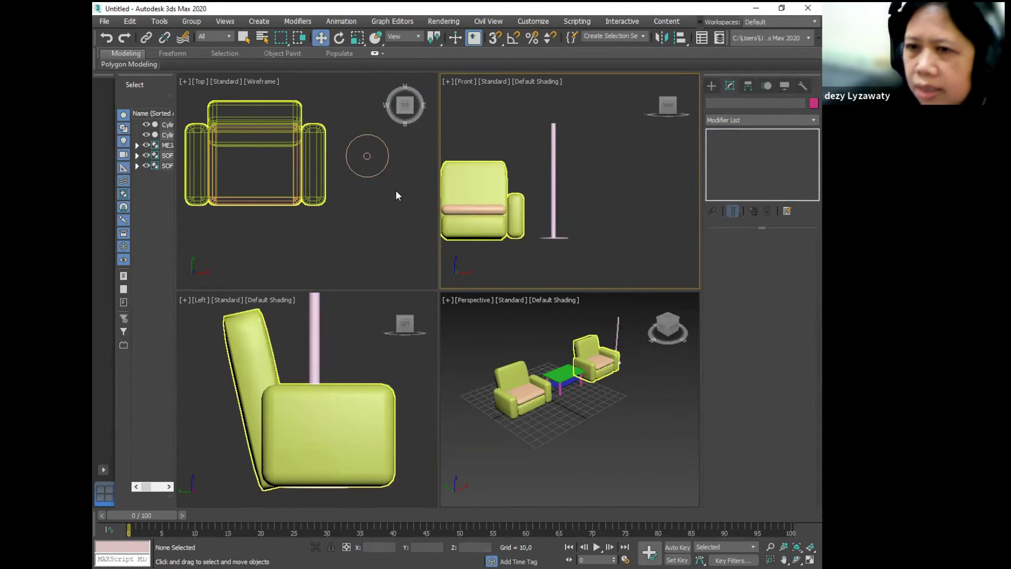
pyautogui.click(711, 85)
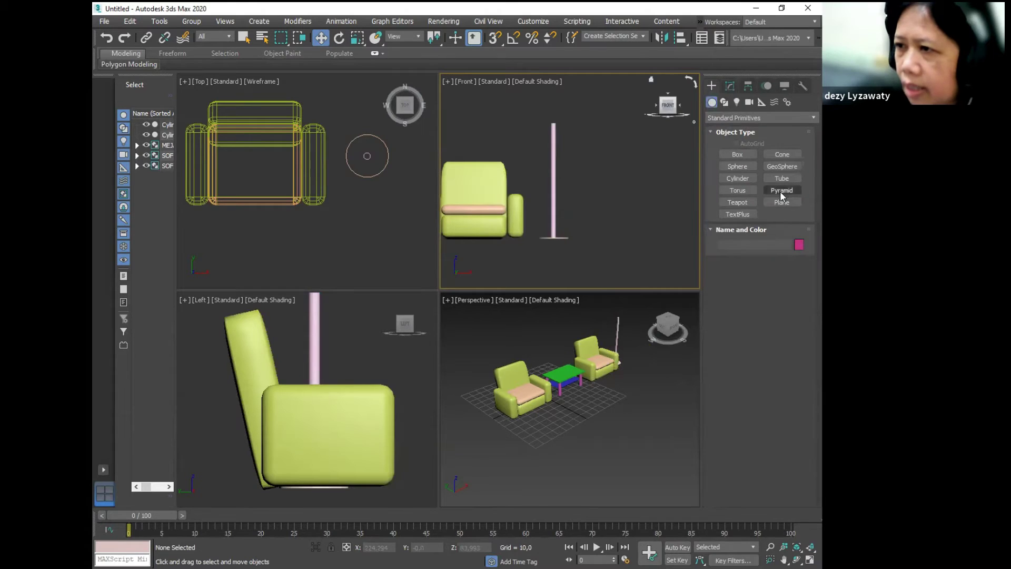
pyautogui.click(745, 167)
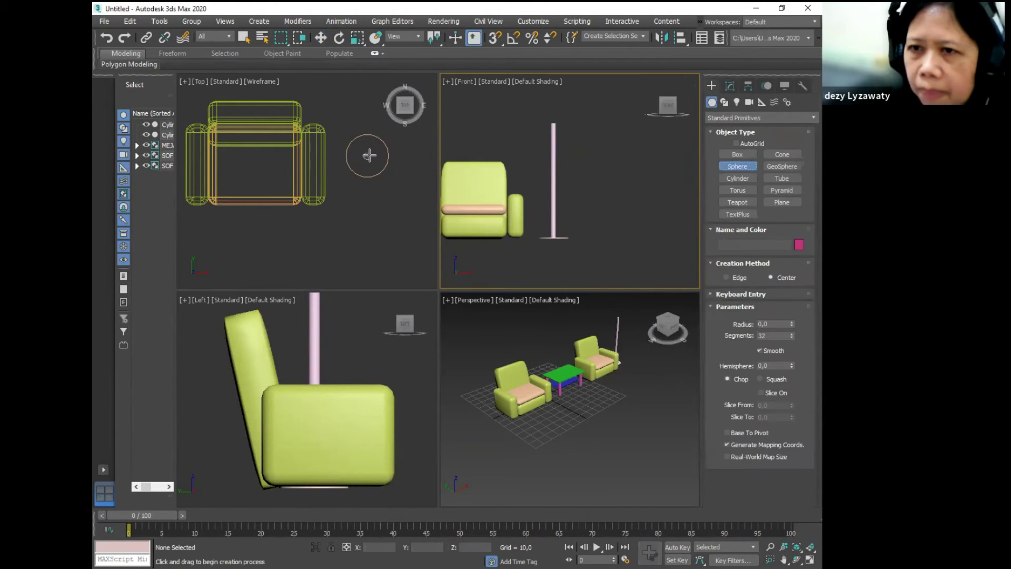
pyautogui.moveTo(367, 156); pyautogui.dragTo(405, 159)
# - Move the sphere up to the top end of the pole in the Front viewport
pyautogui.click(321, 37)
pyautogui.moveTo(554, 211); pyautogui.dragTo(561, 85)
pyautogui.click(662, 392)
pyautogui.moveTo(611, 369); pyautogui.dragTo(568, 406, button='middle')
pyautogui.click(578, 345)
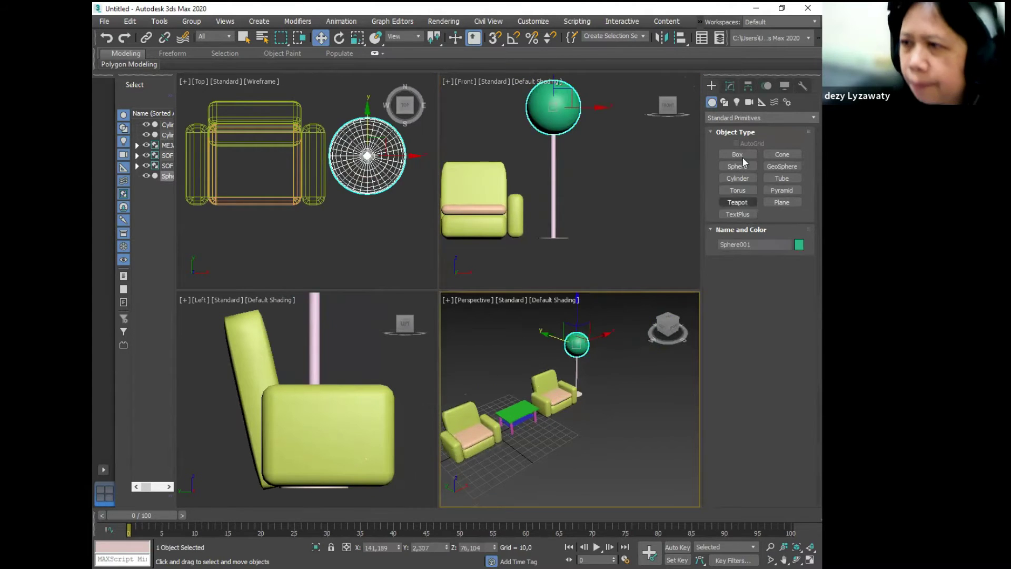
# - Cut off the sphere's underside with a Hemisphere value of about 0,31 and lower the resulting lampshade slightly onto the pole
pyautogui.click(731, 86)
pyautogui.press('ctrl')
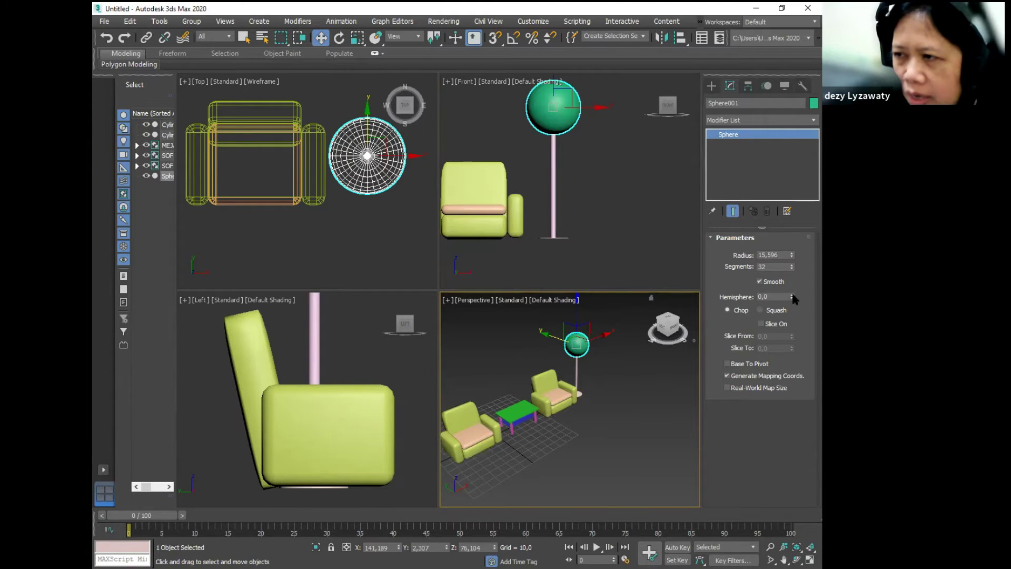
pyautogui.moveTo(791, 293)
pyautogui.mouseDown()
pyautogui.moveTo(789, 265)
pyautogui.moveTo(792, 296)
pyautogui.mouseUp()
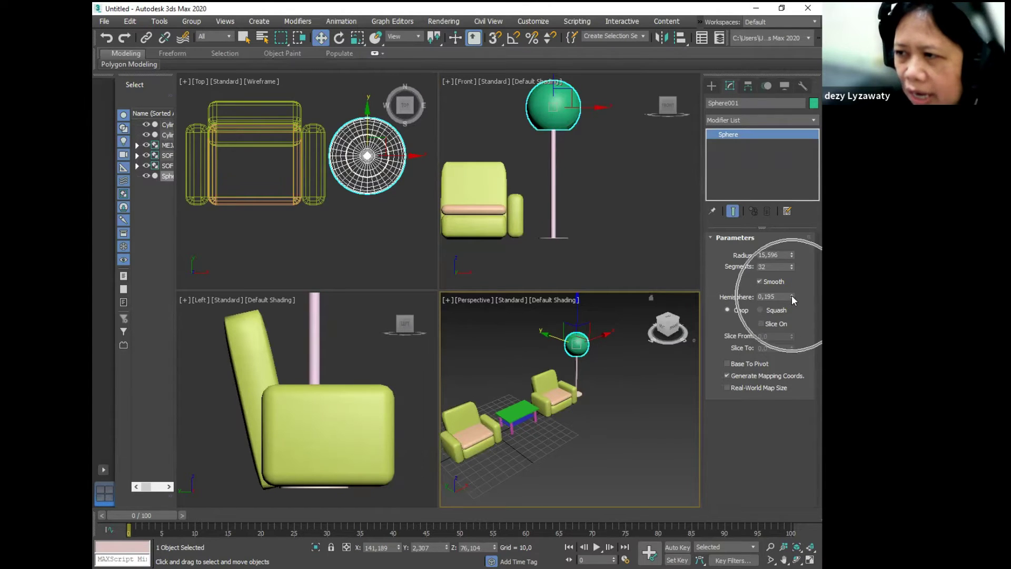
pyautogui.moveTo(791, 295); pyautogui.dragTo(200, 341)
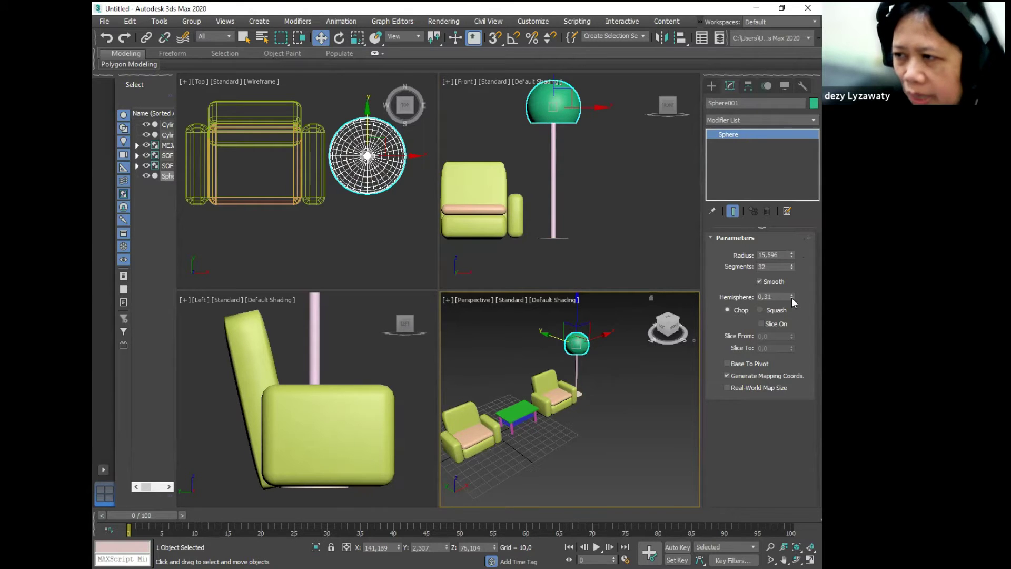
pyautogui.moveTo(552, 96); pyautogui.dragTo(552, 103)
pyautogui.click(605, 245)
pyautogui.moveTo(582, 180); pyautogui.dragTo(579, 180, button='middle')
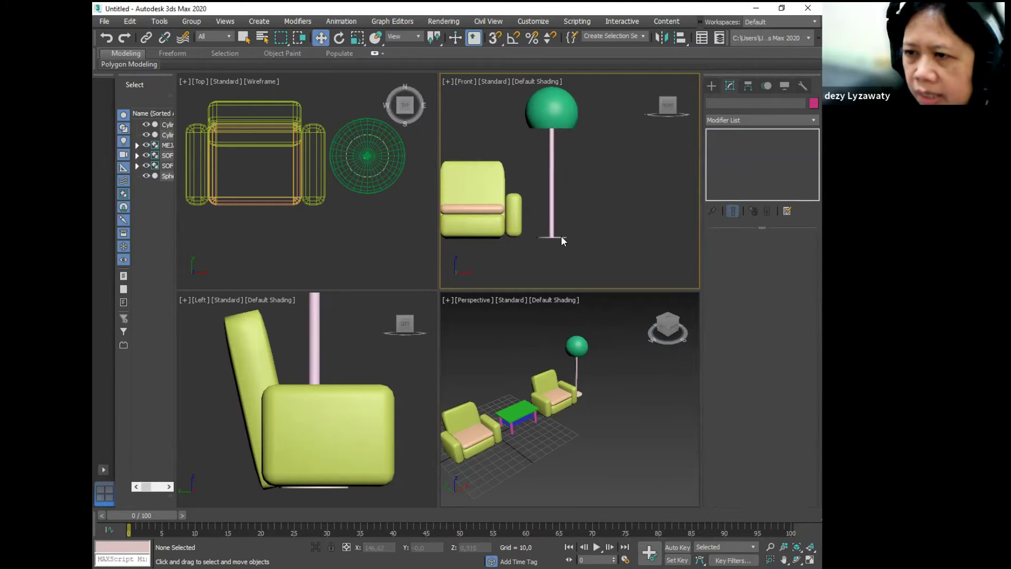
# - Thicken the disc base of the lamp to a height of about 1,4
pyautogui.moveTo(568, 244); pyautogui.dragTo(561, 251)
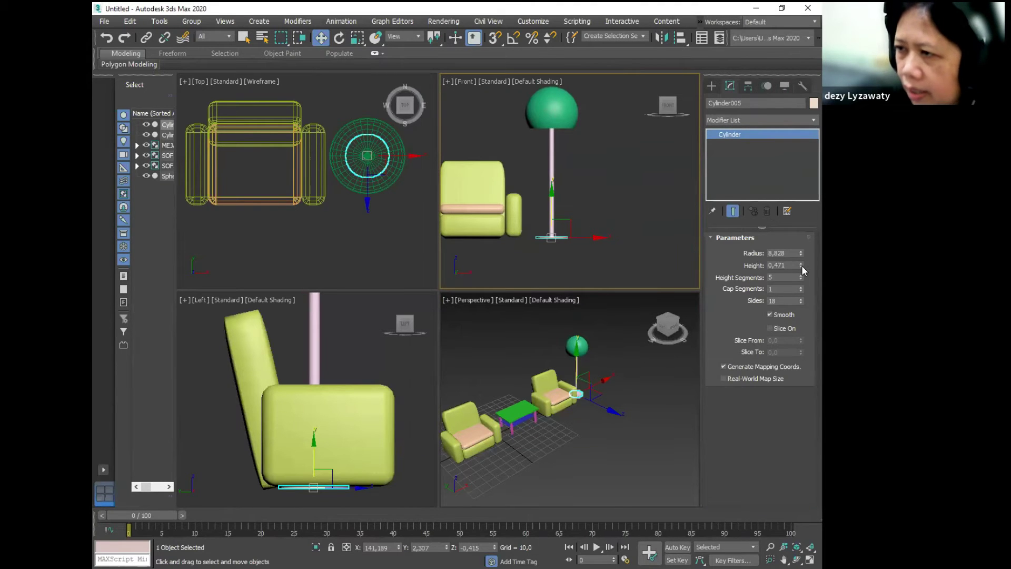
pyautogui.moveTo(801, 266); pyautogui.dragTo(806, 211)
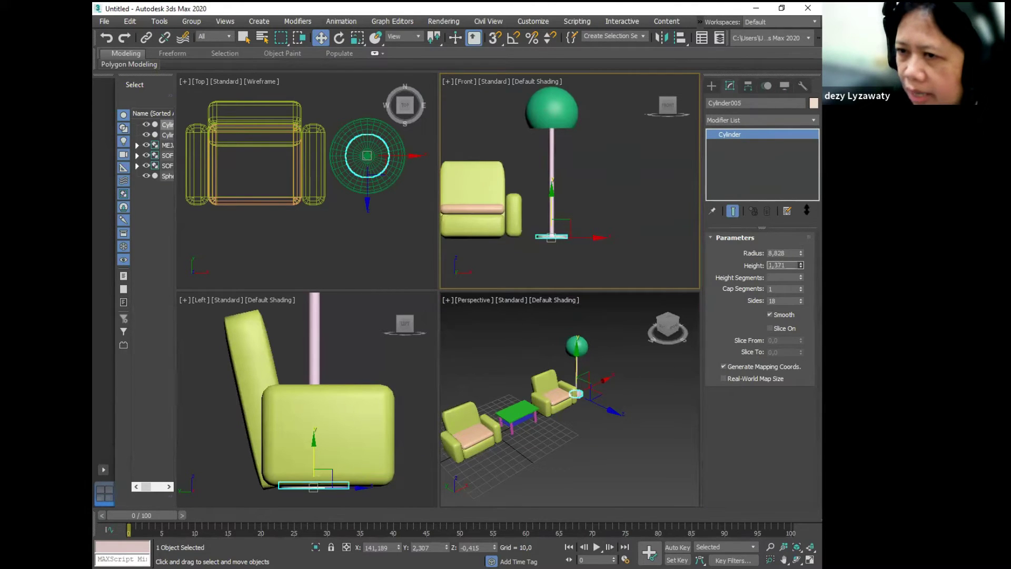
pyautogui.click(622, 207)
pyautogui.moveTo(630, 194); pyautogui.dragTo(632, 204, button='middle')
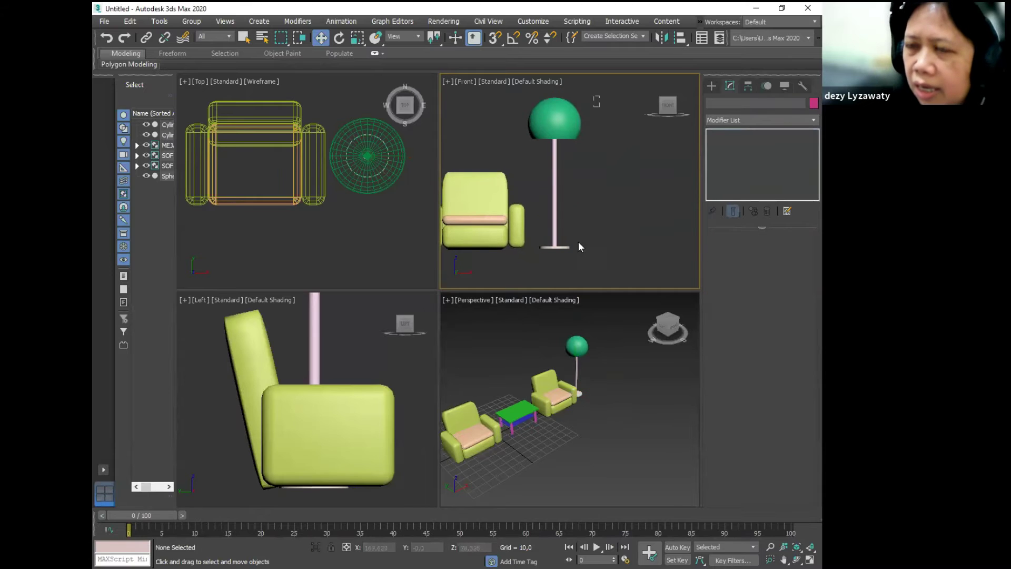
# - Group the lamp's disc base, pole and shade under the name "LAMPU - 1"
pyautogui.moveTo(532, 271); pyautogui.dragTo(553, 266)
pyautogui.click(617, 249)
pyautogui.click(553, 266)
pyautogui.moveTo(332, 85); pyautogui.dragTo(416, 220)
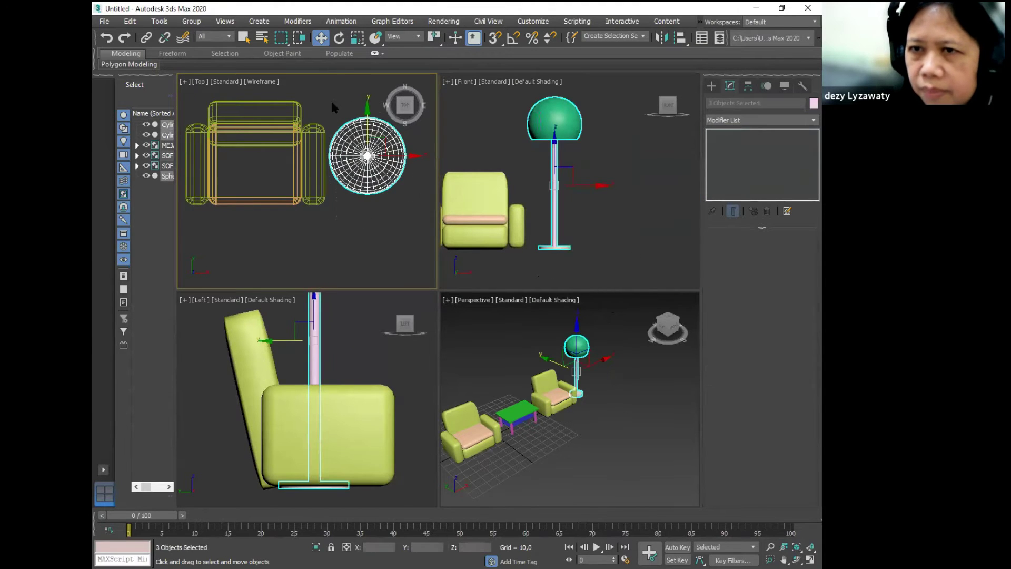
pyautogui.click(191, 23)
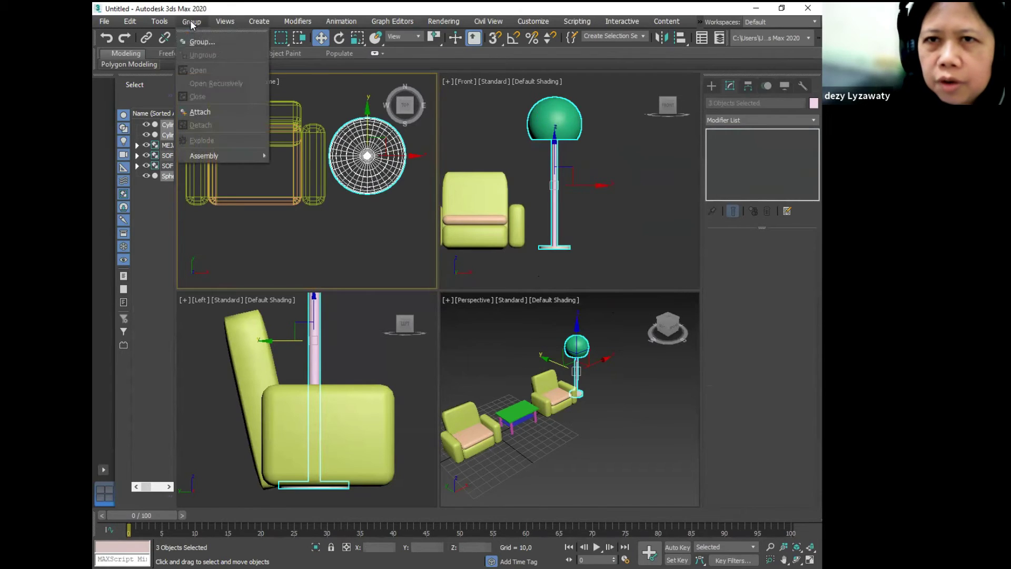
pyautogui.click(213, 43)
pyautogui.write('LAMPU - 1')
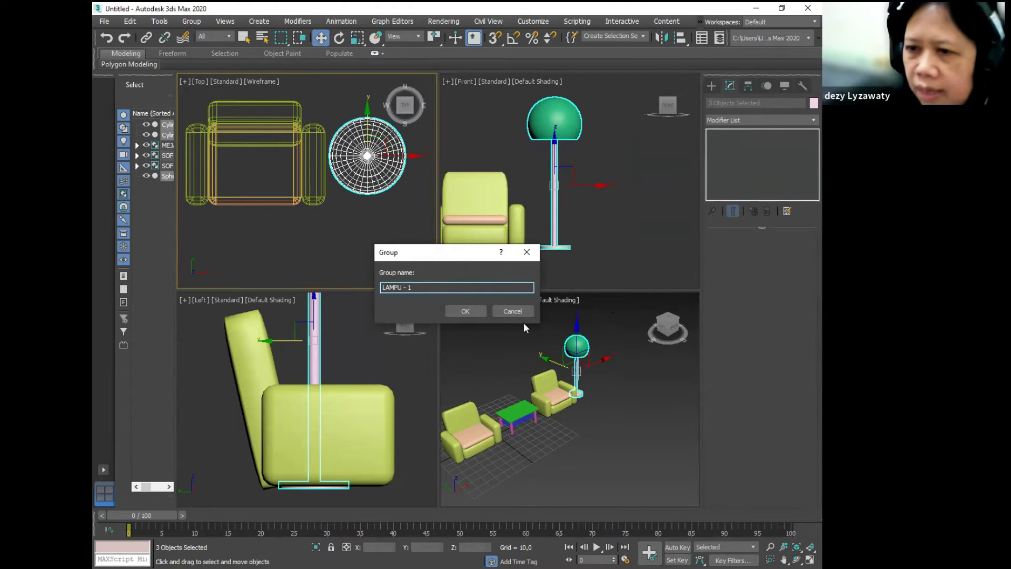
pyautogui.click(466, 311)
pyautogui.click(529, 257)
pyautogui.click(302, 226)
pyautogui.click(595, 443)
pyautogui.moveTo(621, 417)
pyautogui.mouseDown(button='middle')
pyautogui.moveTo(638, 395)
pyautogui.moveTo(627, 419)
pyautogui.mouseUp(button='middle')
pyautogui.click(497, 426)
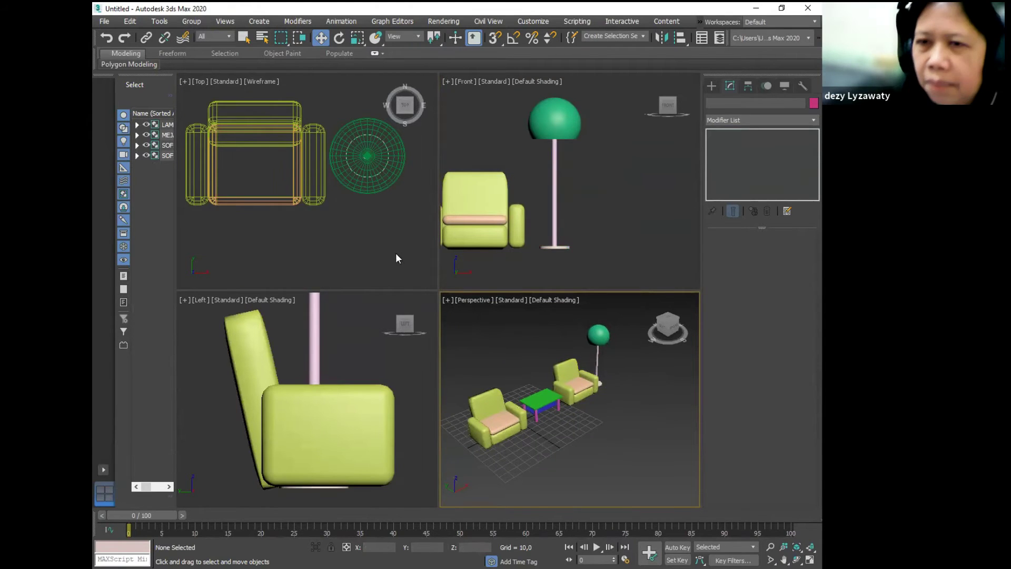
# - Move the lamp group slightly farther away from the neighbouring sofa along the X axis in the Top viewport
pyautogui.scroll(-3, 343, 151)
pyautogui.click(343, 152)
pyautogui.click(363, 157)
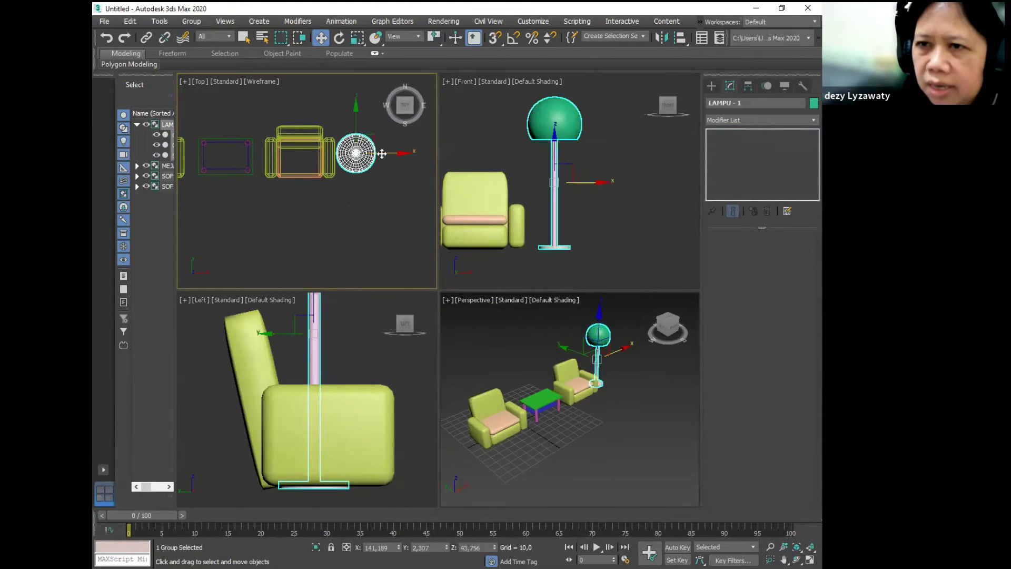
pyautogui.moveTo(379, 153); pyautogui.dragTo(388, 153)
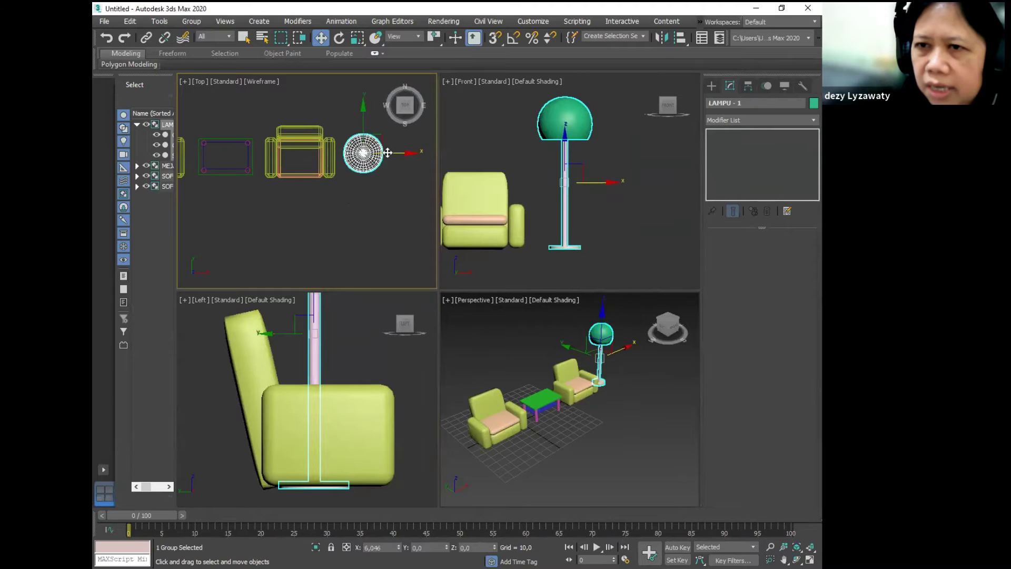
pyautogui.click(387, 200)
# - Create a flat shelf box in front of the lamp in the Top viewport, about 93,3 long, 21,3 wide and 2,0 high
pyautogui.scroll(-2, 329, 198)
pyautogui.moveTo(328, 198); pyautogui.dragTo(337, 179, button='middle')
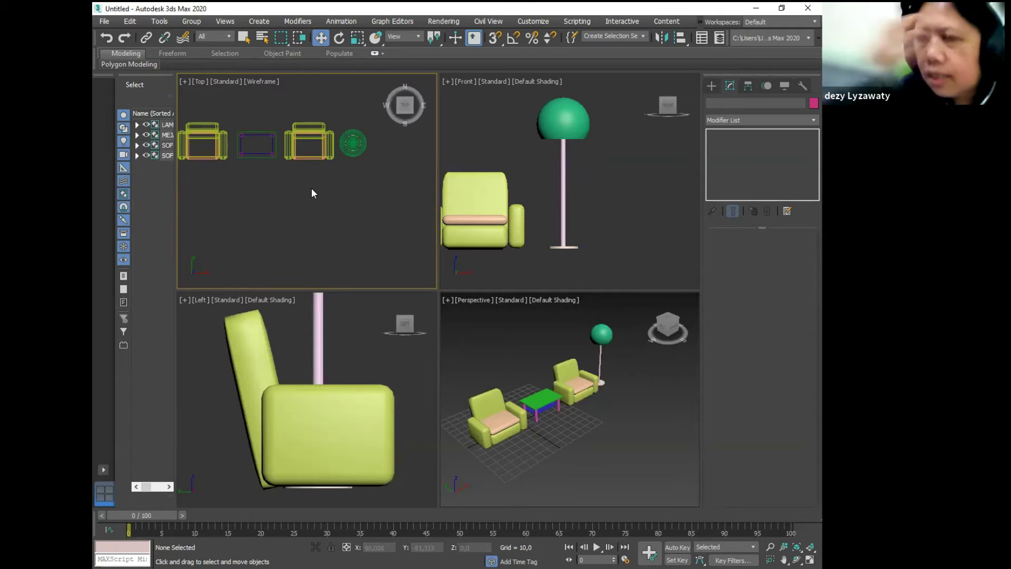
pyautogui.moveTo(311, 213); pyautogui.dragTo(332, 203, button='middle')
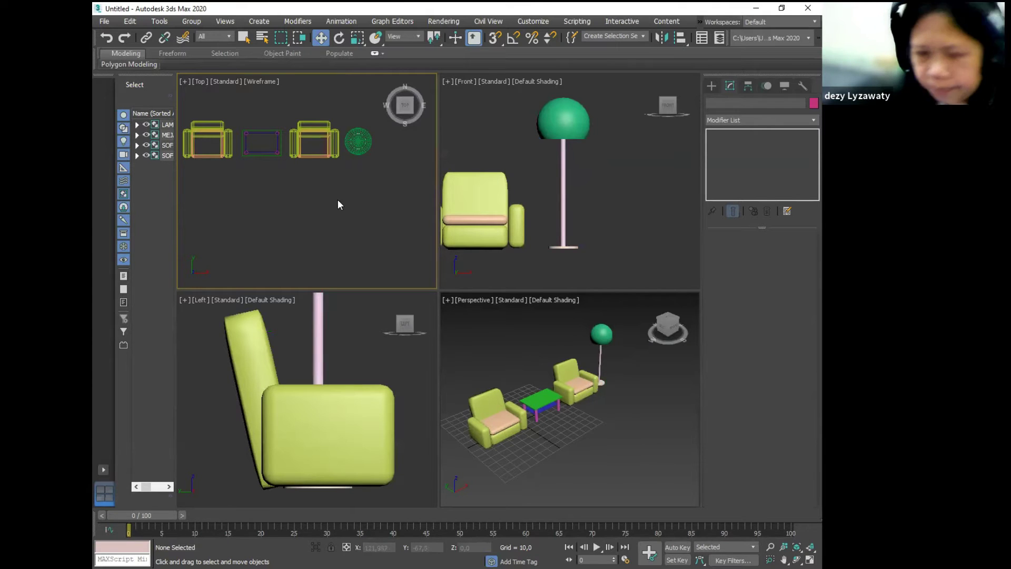
pyautogui.click(714, 85)
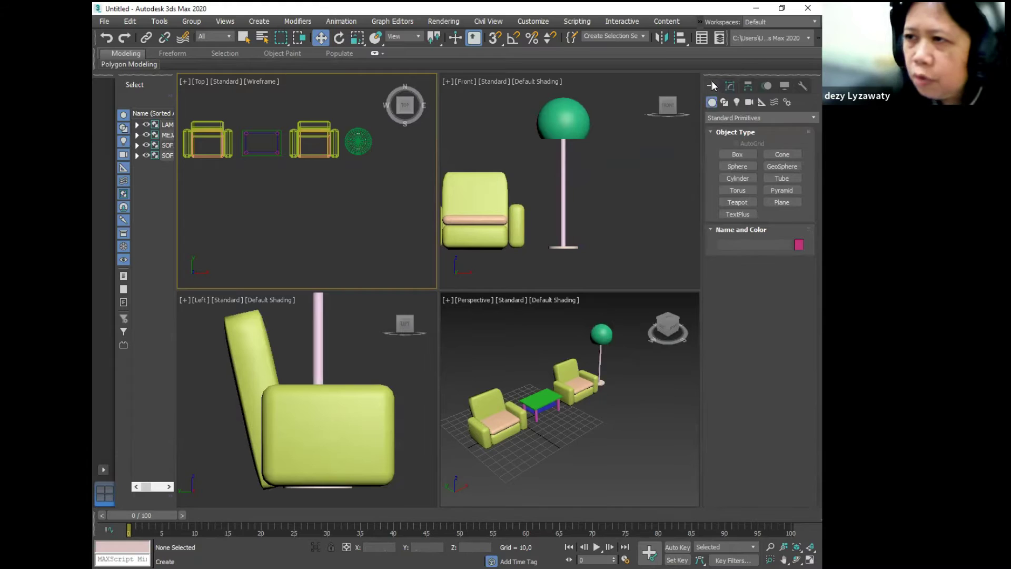
pyautogui.click(715, 104)
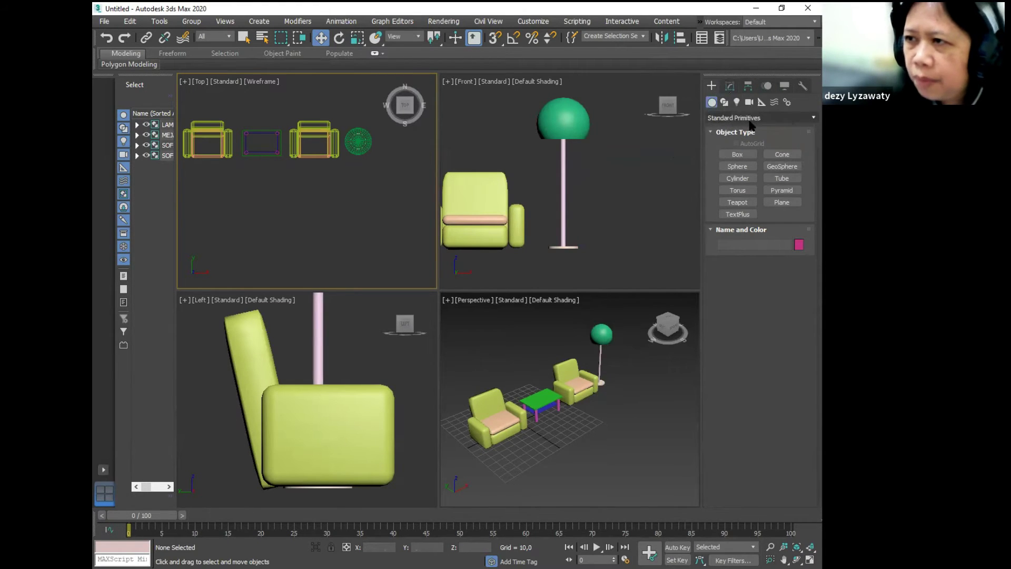
pyautogui.click(738, 155)
pyautogui.moveTo(388, 197); pyautogui.dragTo(363, 180, button='middle')
pyautogui.moveTo(327, 159); pyautogui.dragTo(345, 240)
pyautogui.moveTo(578, 217); pyautogui.dragTo(560, 219, button='middle')
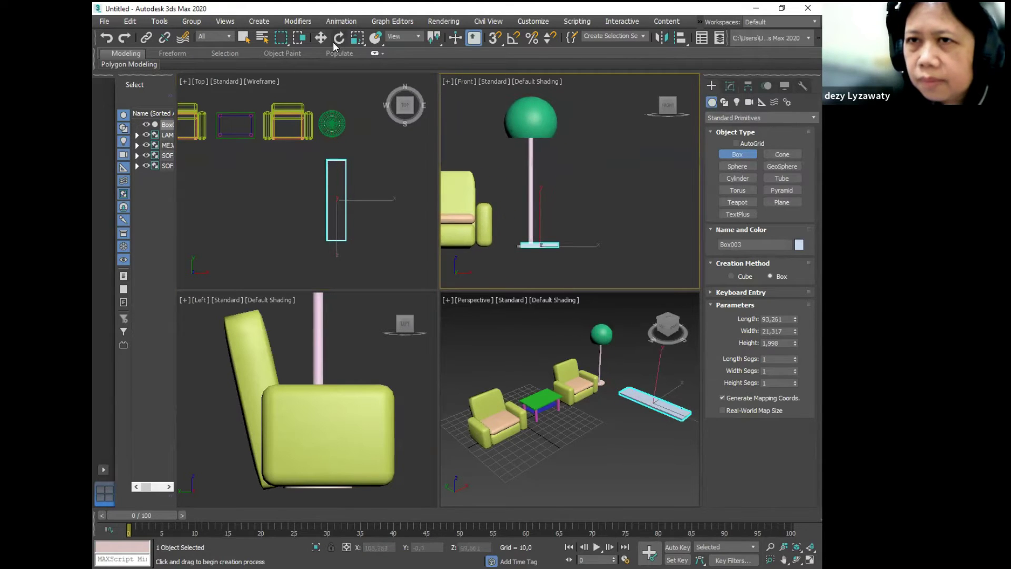
# - Clone the flat shelf upward three times as copies in the Left viewport, forming a lower pair and an upper pair of shelves
pyautogui.click(319, 38)
pyautogui.click(336, 359)
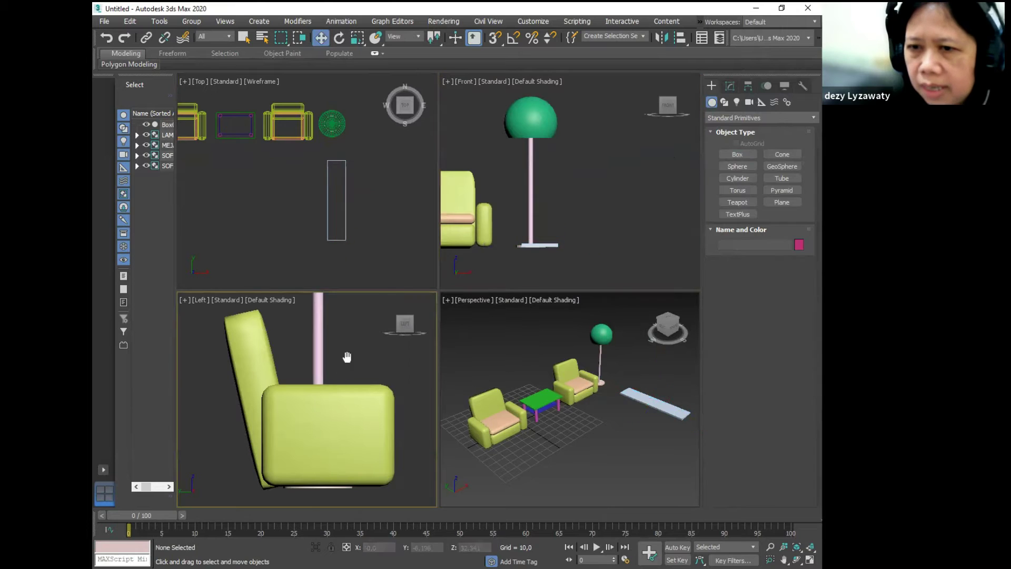
pyautogui.scroll(-6, 324, 369)
pyautogui.moveTo(341, 372); pyautogui.dragTo(346, 391, button='middle')
pyautogui.press('ctrl')
pyautogui.press('ctrl')
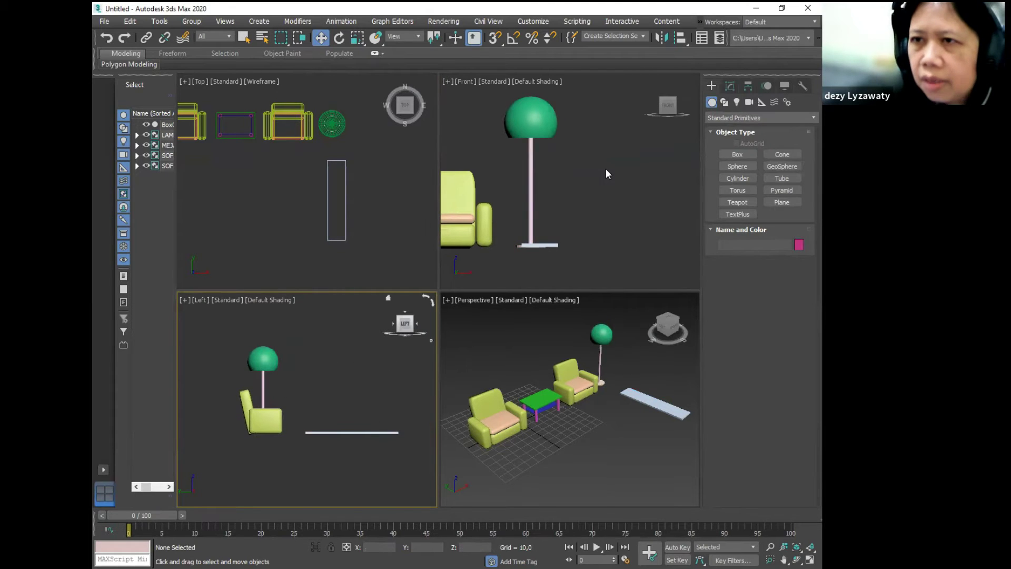
pyautogui.click(374, 432)
pyautogui.moveTo(350, 411)
pyautogui.mouseDown(button='middle')
pyautogui.moveTo(334, 418)
pyautogui.moveTo(349, 407)
pyautogui.mouseUp(button='middle')
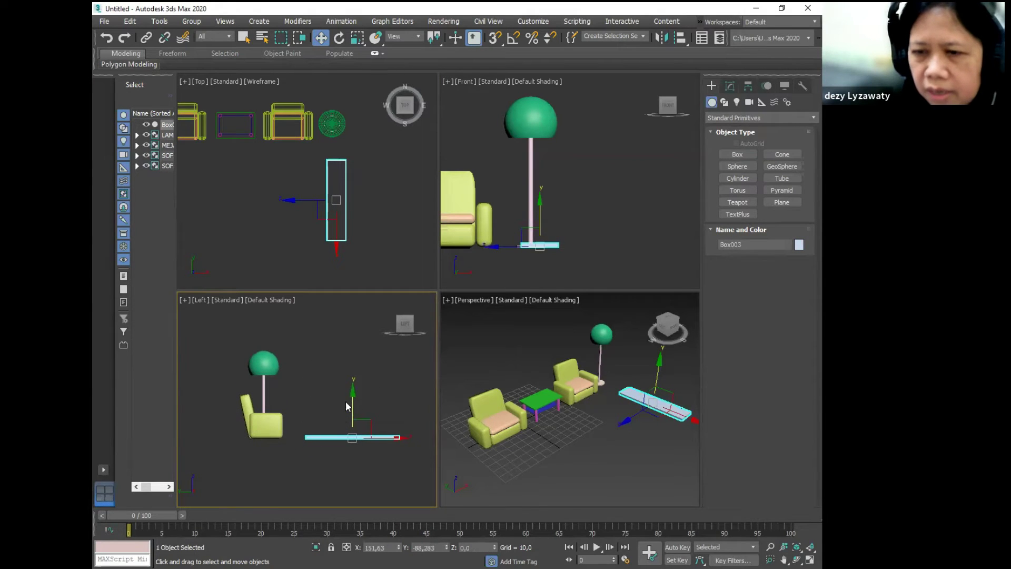
pyautogui.moveTo(351, 401)
pyautogui.keyDown('shift'); pyautogui.mouseDown()
pyautogui.moveTo(368, 342)
pyautogui.moveTo(351, 333)
pyautogui.mouseUp(); pyautogui.keyUp('shift')
pyautogui.click(472, 341)
pyautogui.click(457, 341)
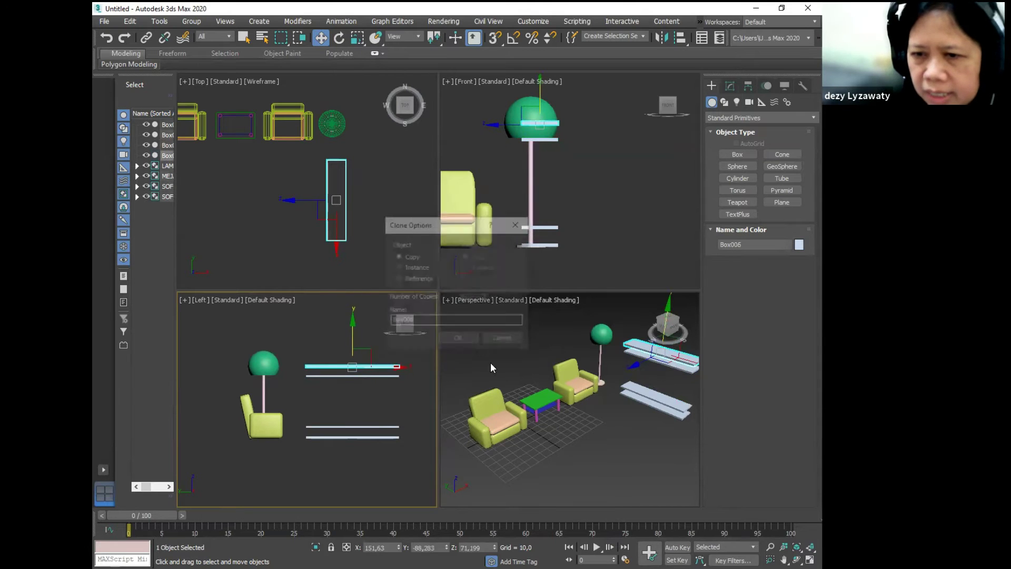
pyautogui.click(459, 341)
# - Create a thin upright side panel across one end of the shelves, about 2,0 long, 30,6 wide and 84,6 high
pyautogui.click(383, 242)
pyautogui.click(737, 154)
pyautogui.moveTo(321, 166); pyautogui.dragTo(350, 167)
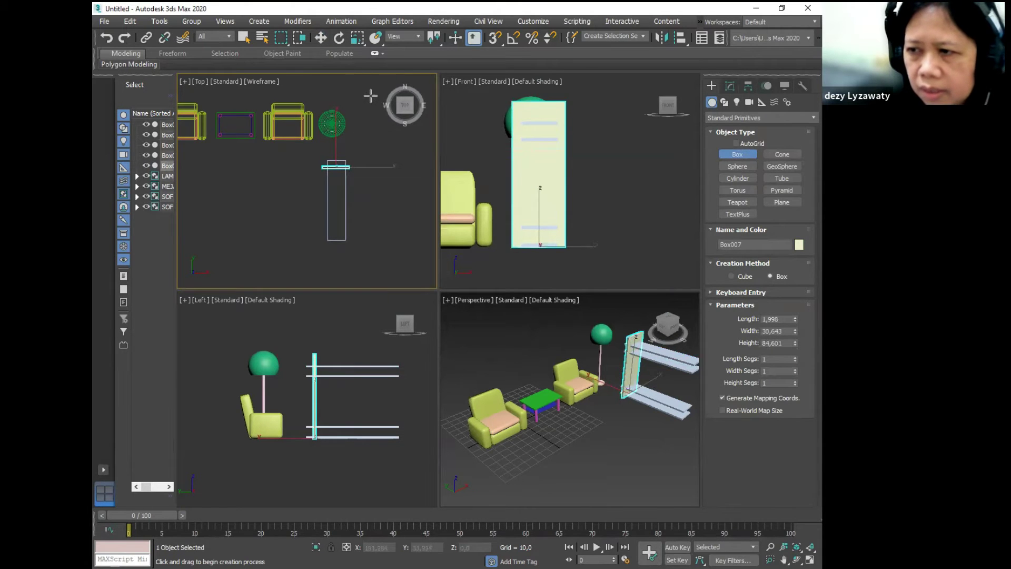
# - Clone the upright side panel as a copy near the opposite end of the shelves in the Top viewport
pyautogui.click(320, 37)
pyautogui.moveTo(339, 142); pyautogui.dragTo(339, 183)
pyautogui.moveTo(347, 199); pyautogui.dragTo(354, 207)
pyautogui.click(456, 340)
pyautogui.click(371, 247)
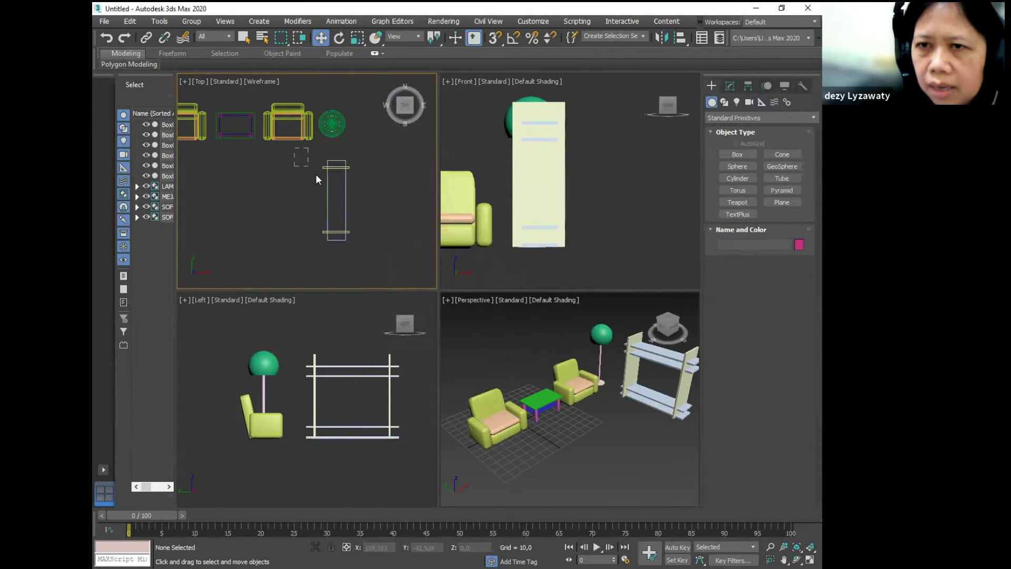
# - Group the four shelves and two side panels under the name "RAK"
pyautogui.moveTo(373, 246); pyautogui.dragTo(377, 264)
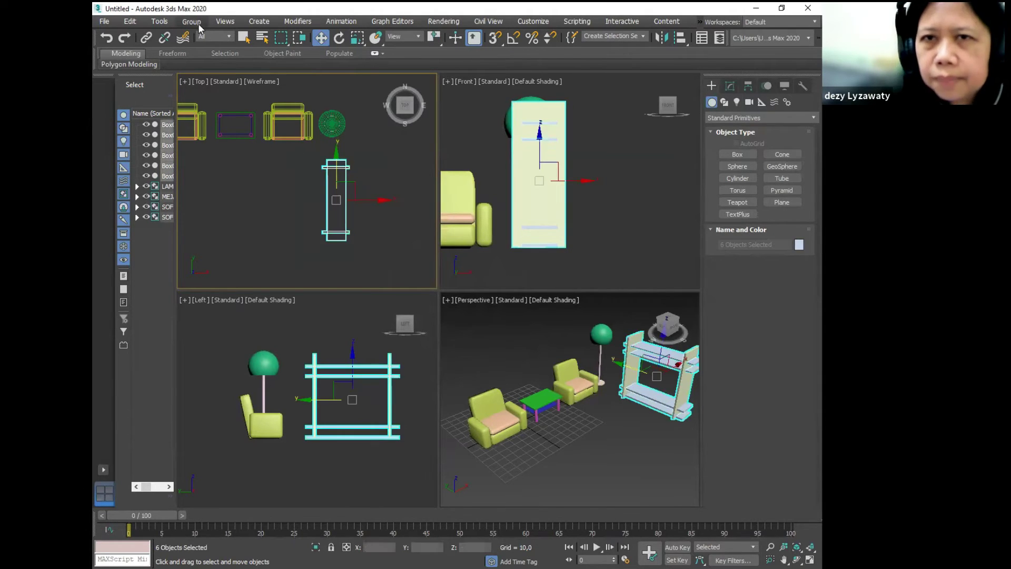
pyautogui.click(198, 21)
pyautogui.click(216, 41)
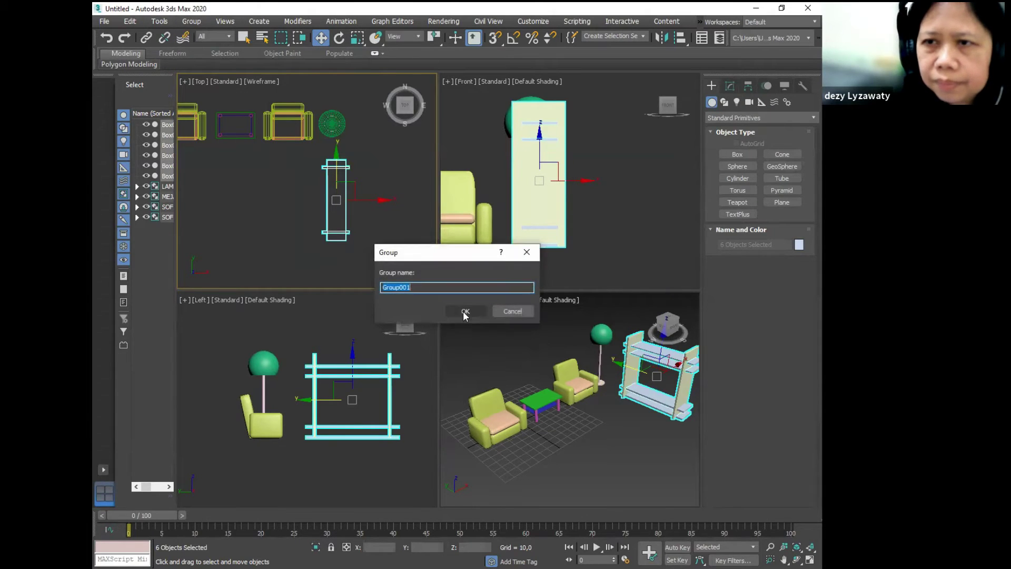
pyautogui.write('RA')
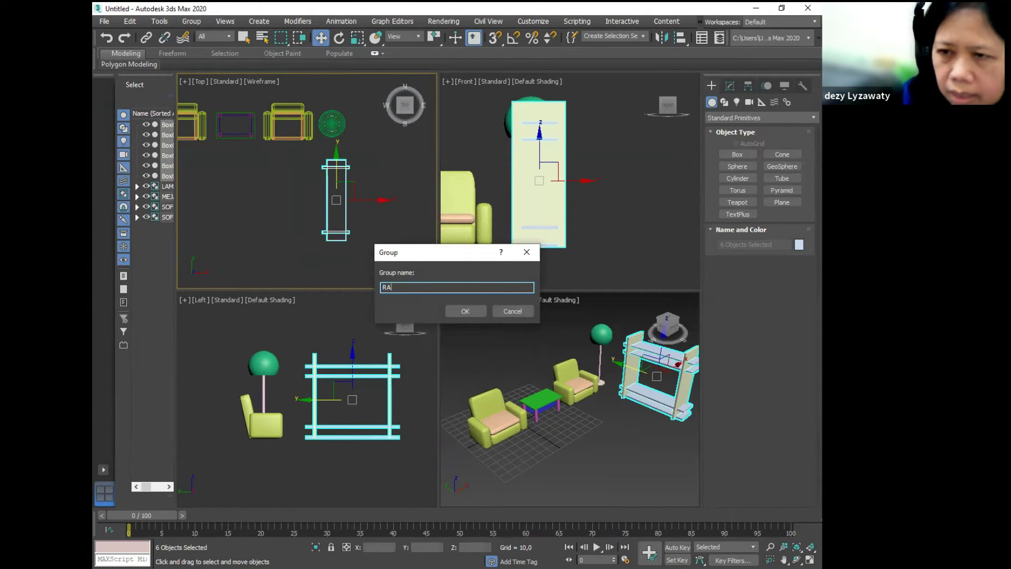
pyautogui.write('K')
pyautogui.click(483, 311)
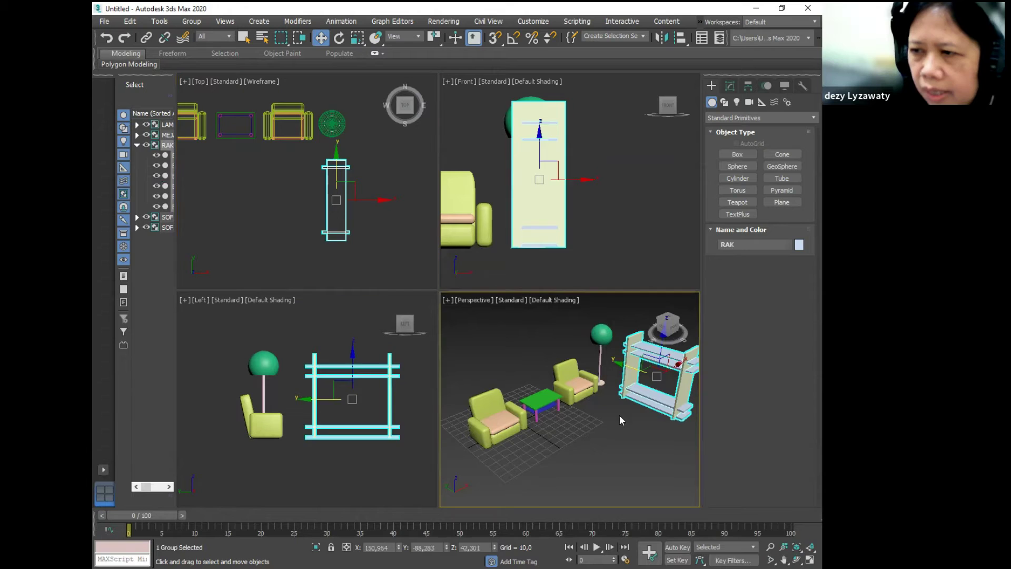
pyautogui.click(619, 415)
# - Create a tall box as a wall panel behind the sofas in the Top viewport, about 10,4 long, 122,5 wide and 194,1 high
pyautogui.scroll(-2, 317, 273)
pyautogui.moveTo(509, 332); pyautogui.dragTo(545, 354, button='middle')
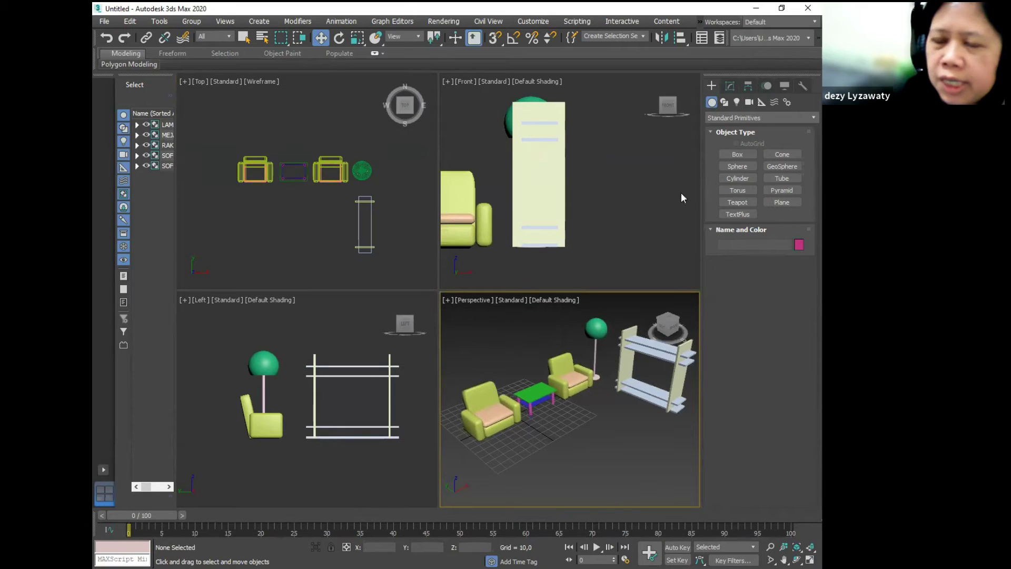
pyautogui.click(747, 156)
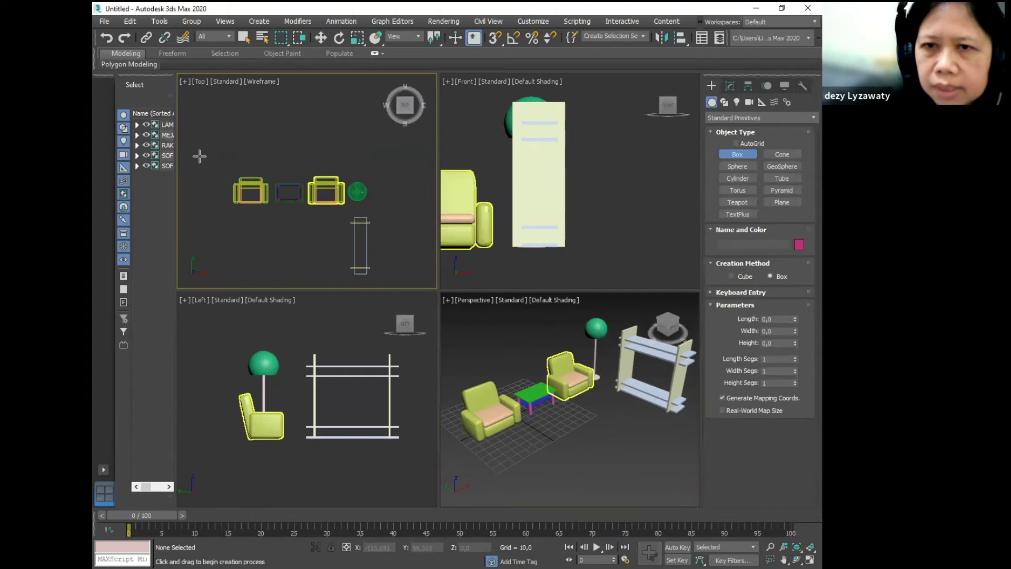
pyautogui.moveTo(194, 151); pyautogui.dragTo(273, 155)
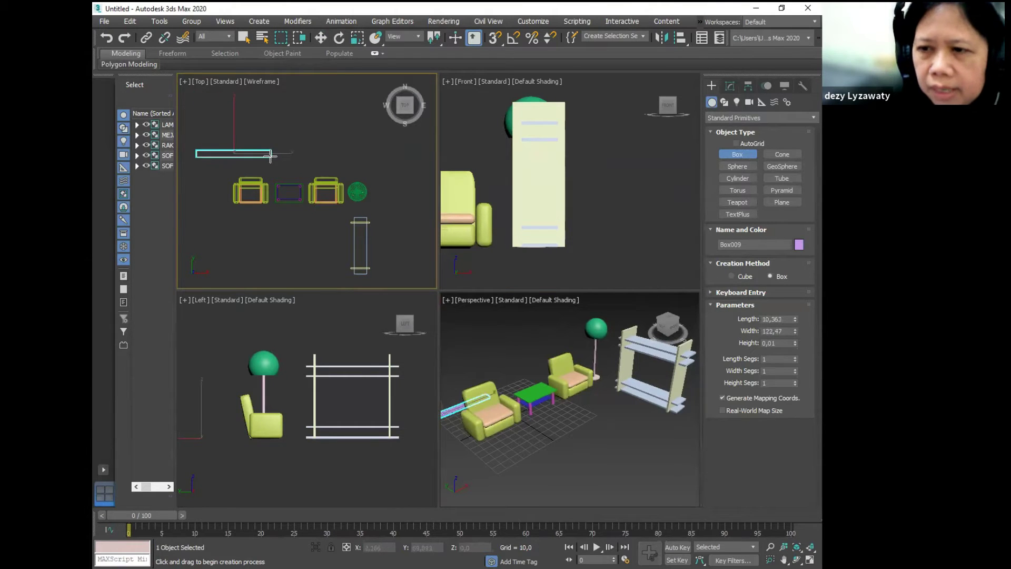
pyautogui.click(292, 38)
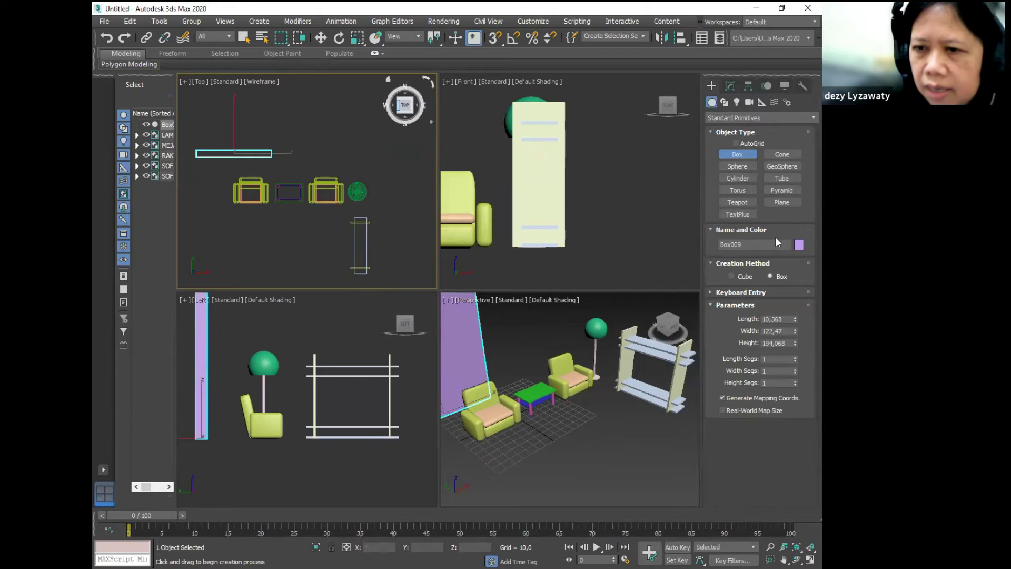
pyautogui.click(806, 551)
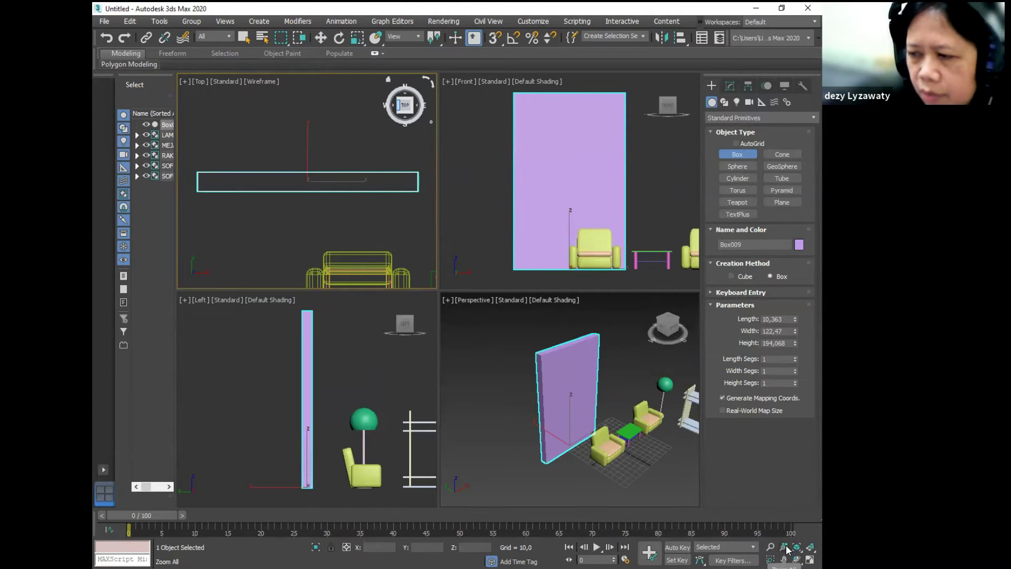
pyautogui.click(785, 548)
pyautogui.moveTo(621, 385); pyautogui.dragTo(655, 429)
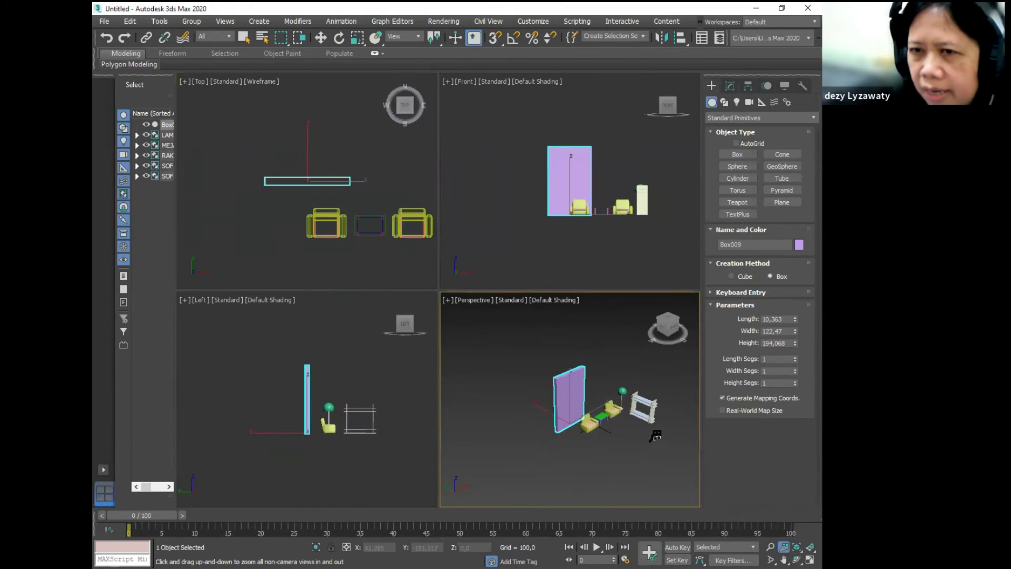
pyautogui.press('w')
pyautogui.click(359, 160)
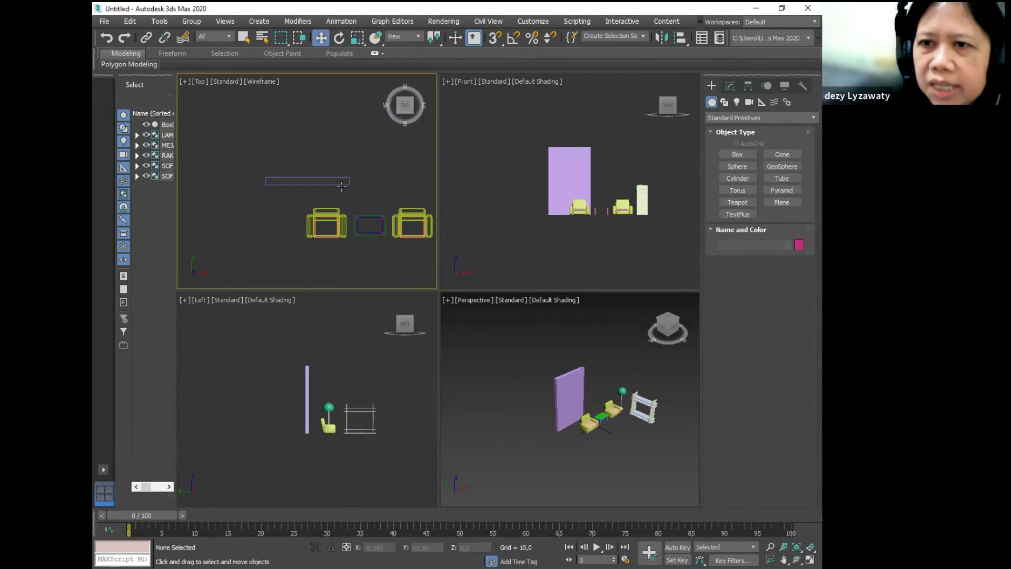
# - Resize the wall panel to length 5,181, width 108,999 and height 190,187
pyautogui.click(333, 182)
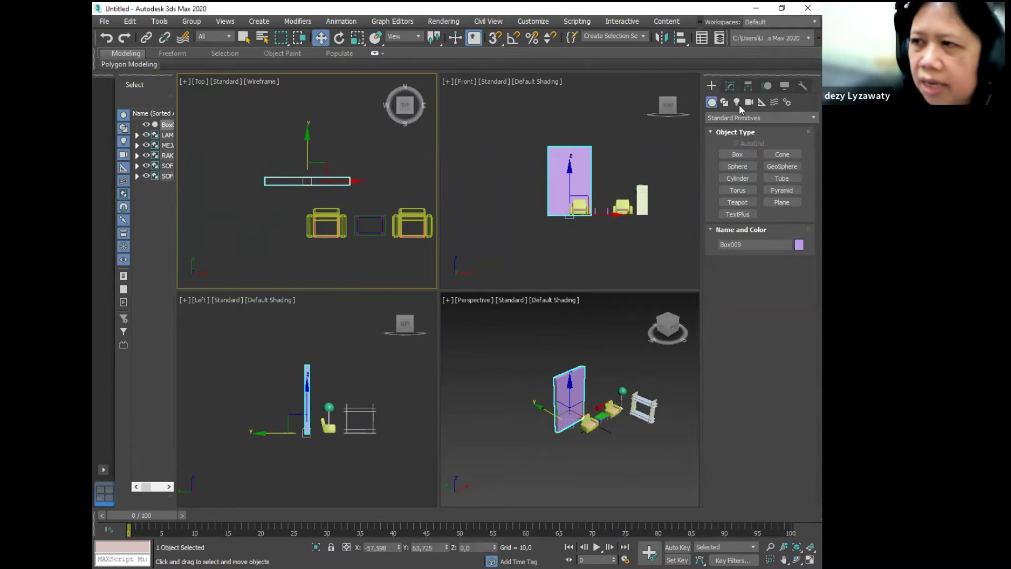
pyautogui.click(730, 86)
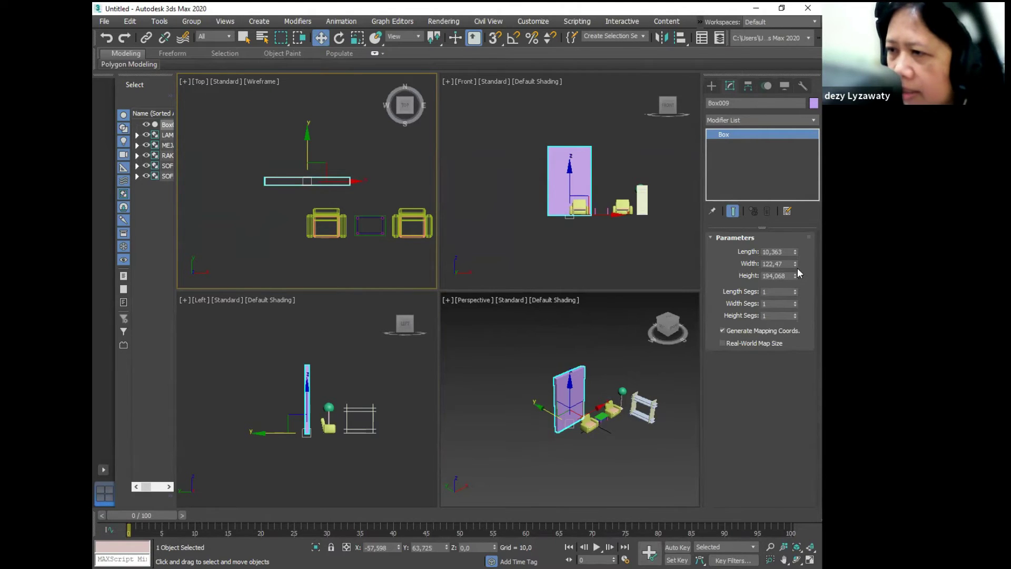
pyautogui.moveTo(796, 264); pyautogui.dragTo(797, 280)
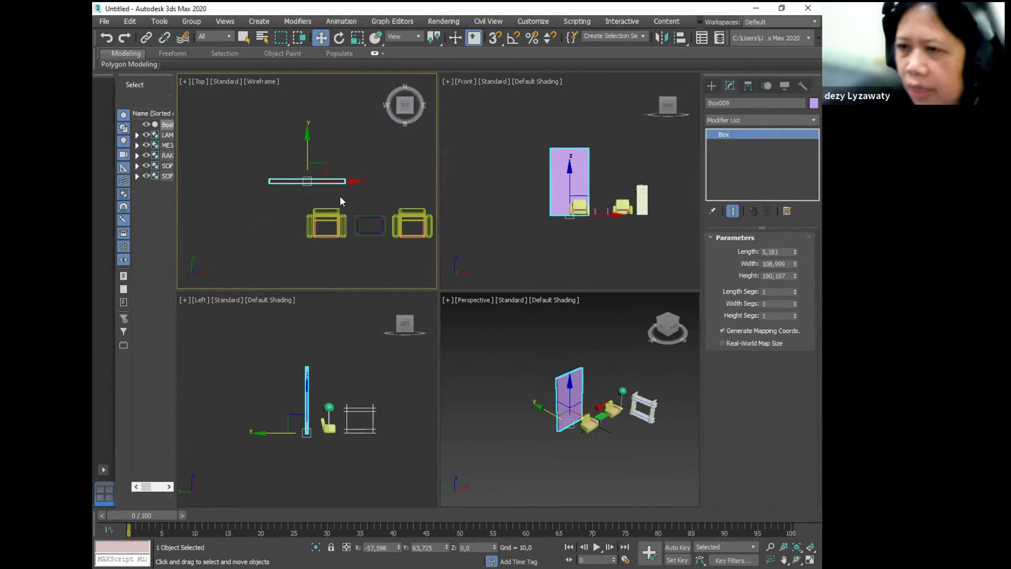
pyautogui.click(376, 171)
# - Move the wall panel closer to the backs of the sofas in the Top viewport
pyautogui.moveTo(357, 184); pyautogui.dragTo(344, 211, button='middle')
pyautogui.click(295, 207)
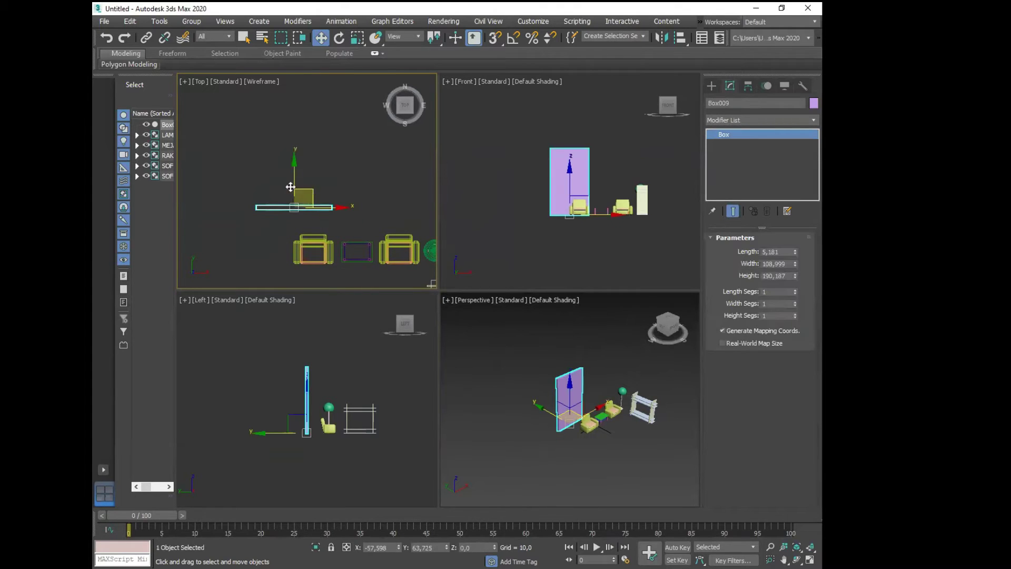
pyautogui.moveTo(306, 188); pyautogui.dragTo(309, 201)
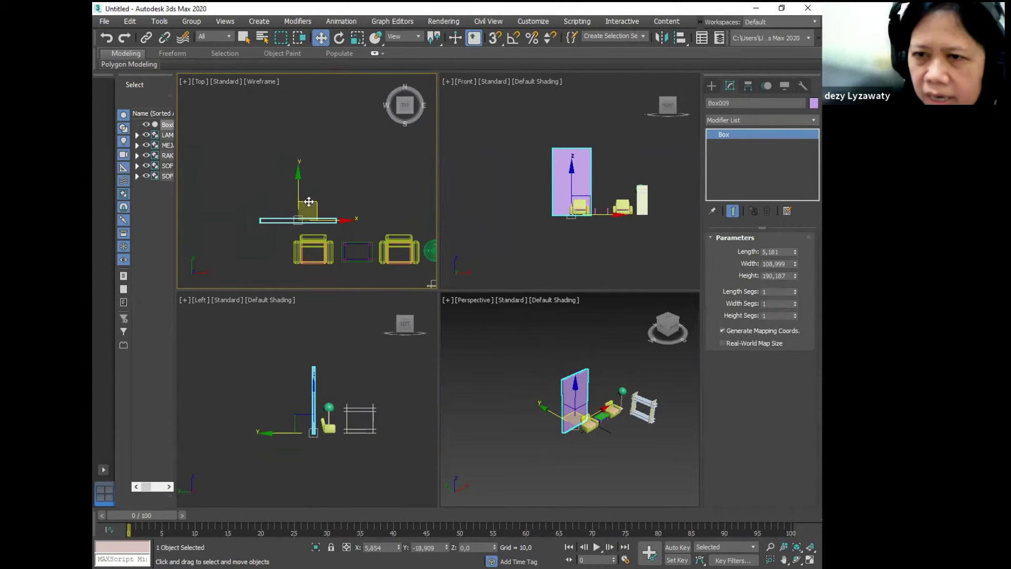
pyautogui.moveTo(343, 206); pyautogui.dragTo(270, 205, button='middle')
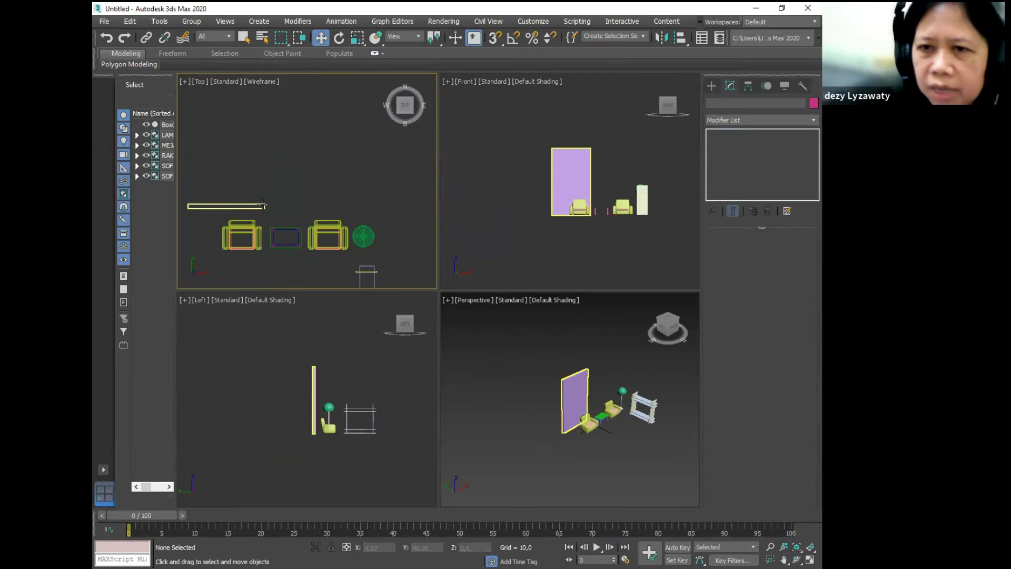
pyautogui.click(273, 220)
pyautogui.click(263, 206)
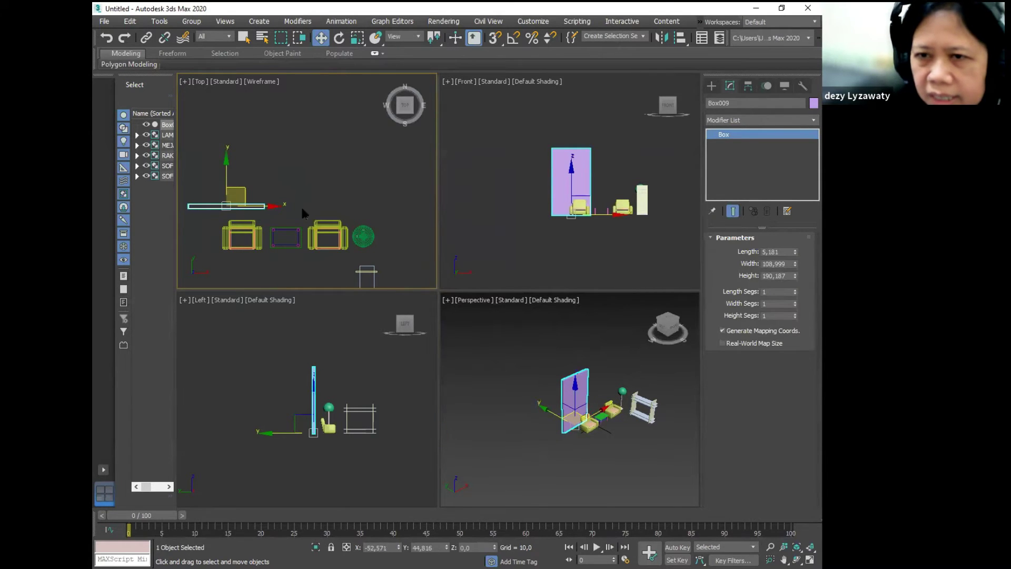
# - Clone the wall panel as a copy along the X axis, leaving a gap between the two panels
pyautogui.press('ctrl')
pyautogui.press('ctrl')
pyautogui.press('ctrl')
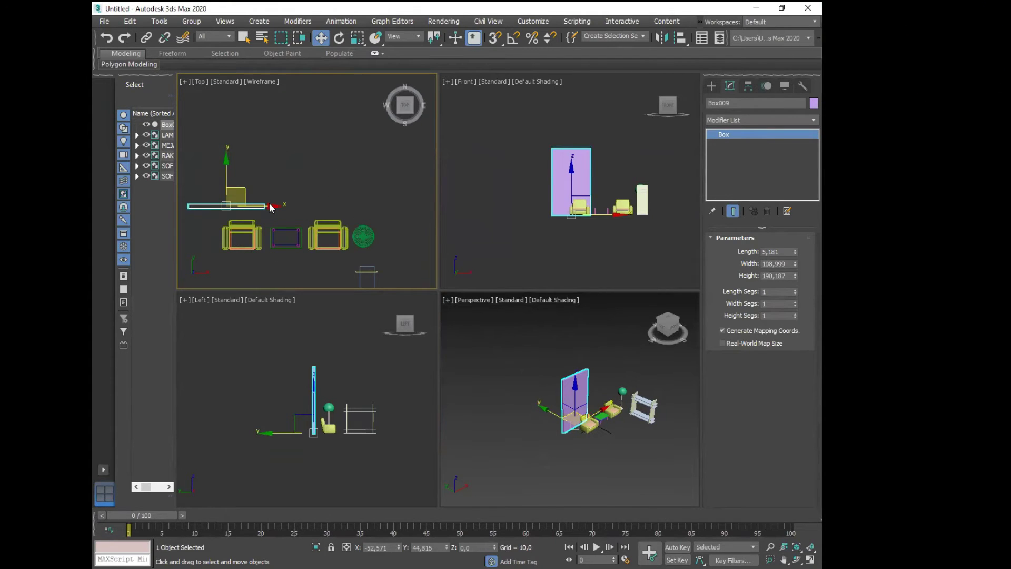
pyautogui.press('ctrl')
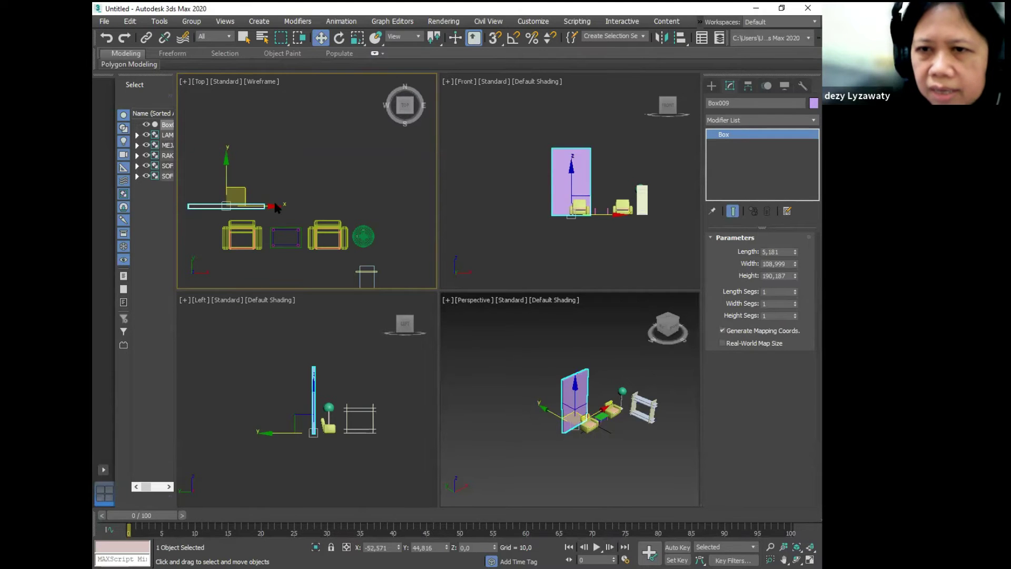
pyautogui.keyDown('shift'); pyautogui.moveTo(276, 204); pyautogui.dragTo(398, 211); pyautogui.keyUp('shift')
pyautogui.click(459, 340)
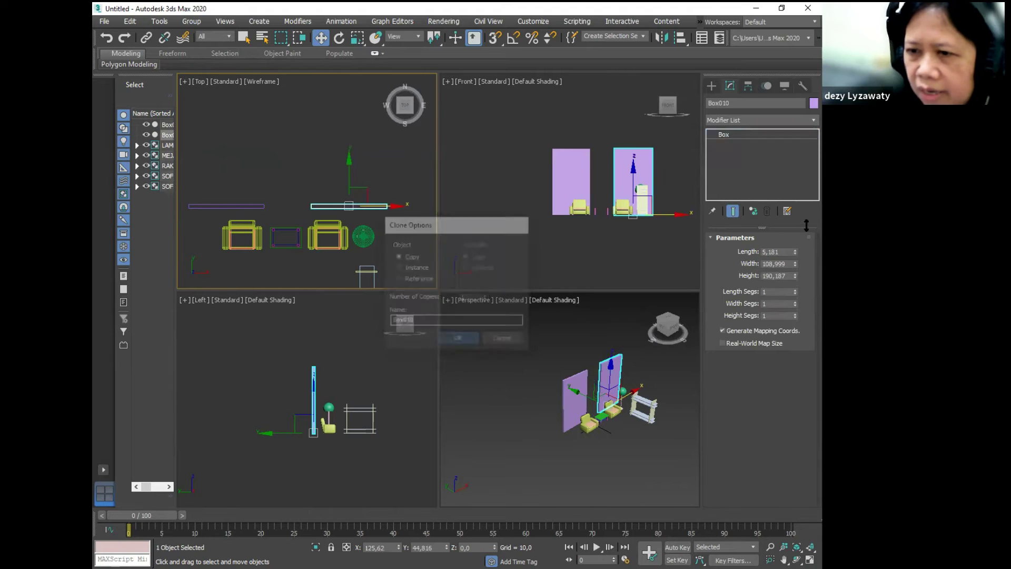
# - Create a low box bridging the gap between the wall panels, about 29,8 long, 92,7 wide and 23,2 high, and center it on them
pyautogui.click(712, 87)
pyautogui.click(738, 153)
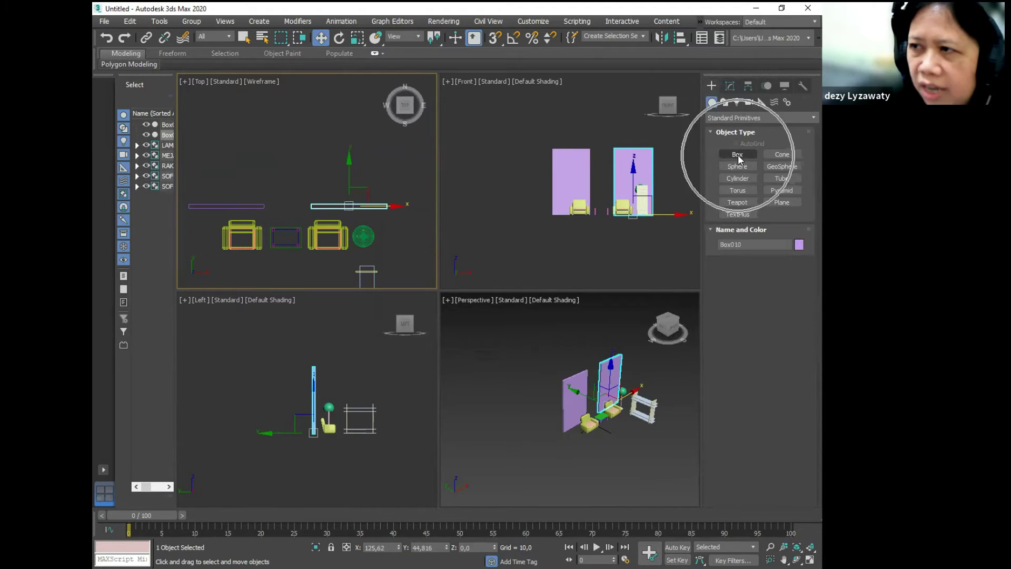
pyautogui.moveTo(276, 202); pyautogui.dragTo(324, 215)
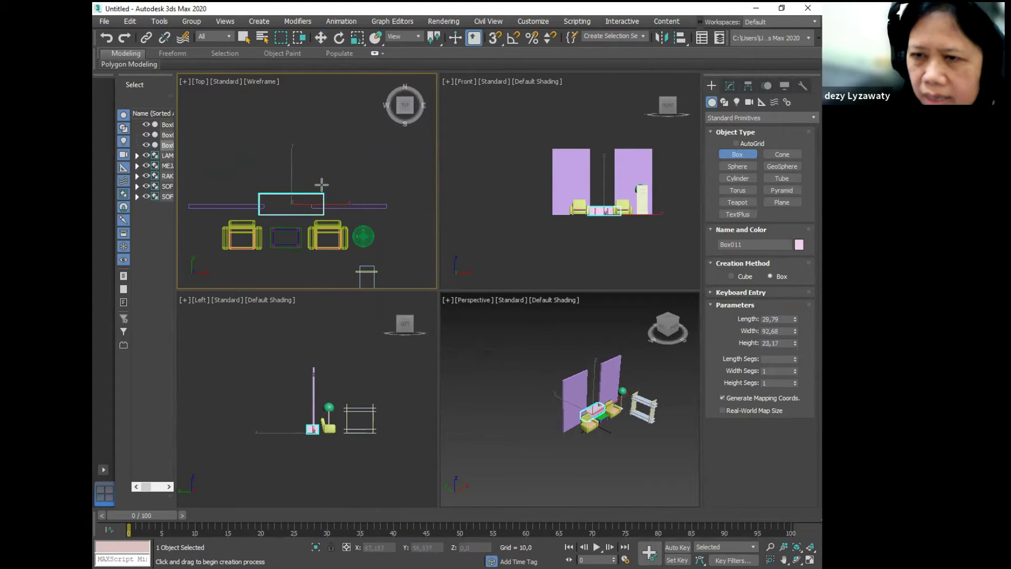
pyautogui.click(320, 38)
pyautogui.moveTo(290, 171); pyautogui.dragTo(290, 173)
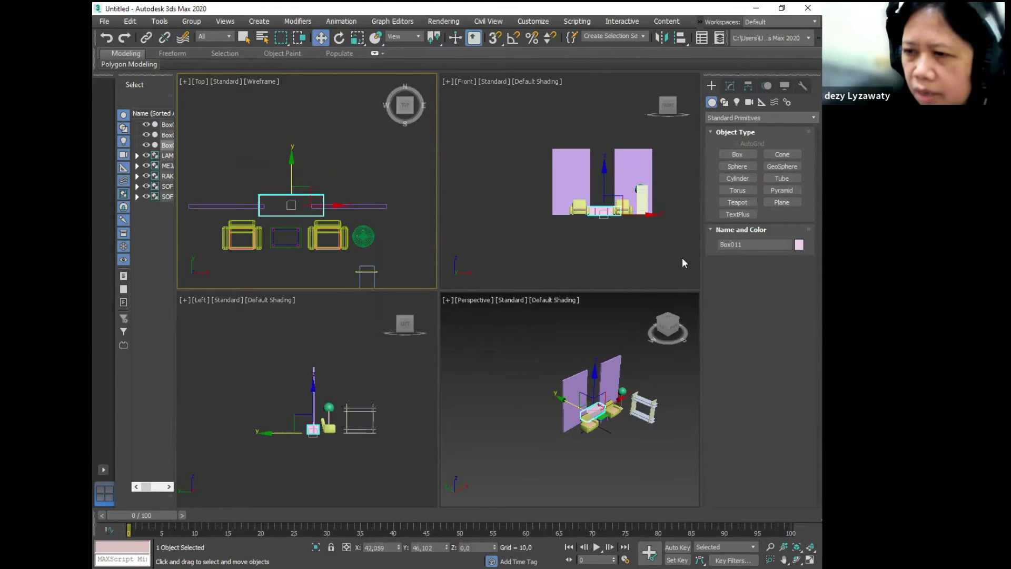
# - Clone the low bridging box as a copy up to the upper end of the gap in the Front viewport
pyautogui.rightClick(581, 126)
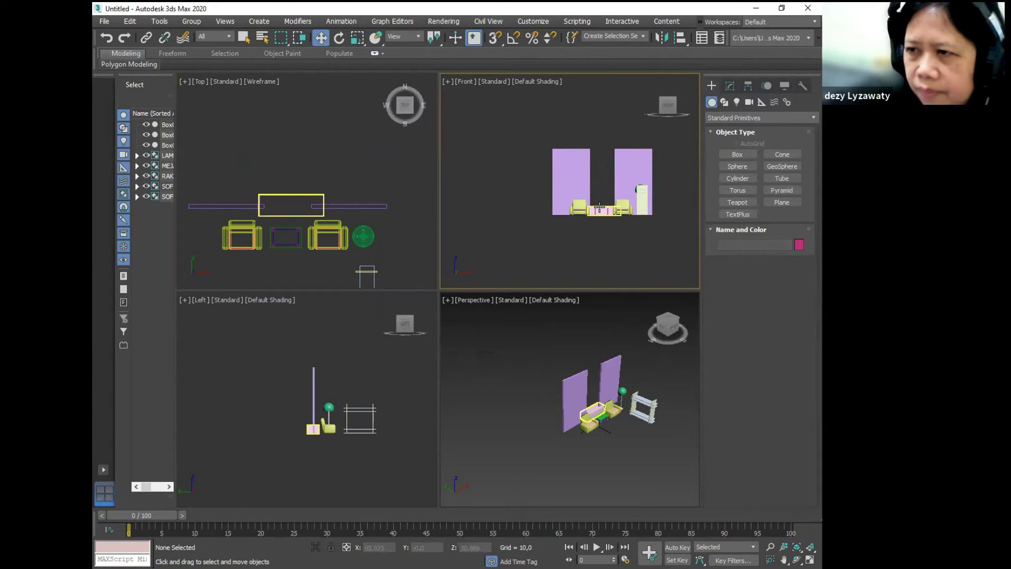
pyautogui.moveTo(604, 181); pyautogui.dragTo(611, 128)
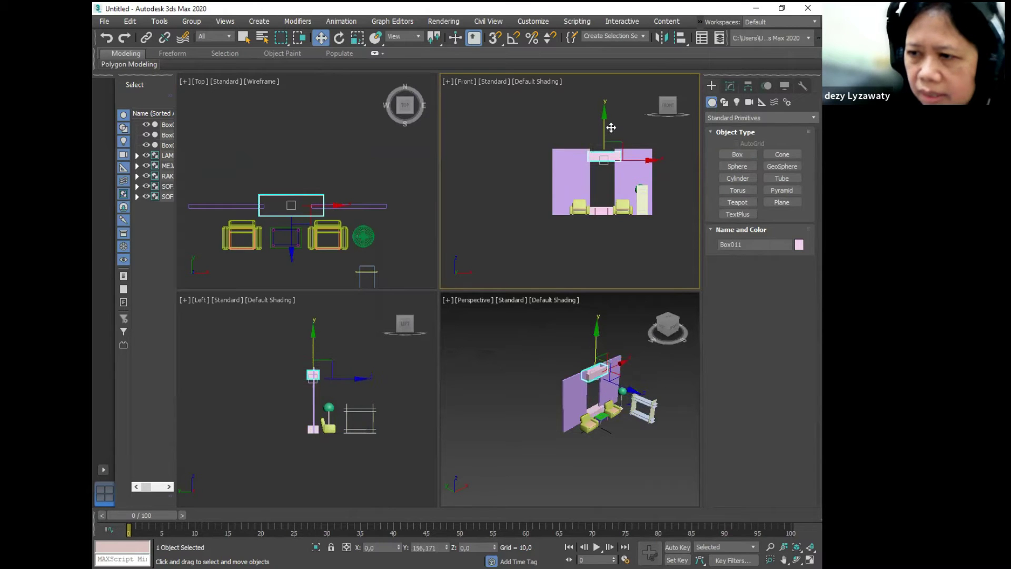
pyautogui.hotkey('ctrl', 'v')
pyautogui.click(458, 339)
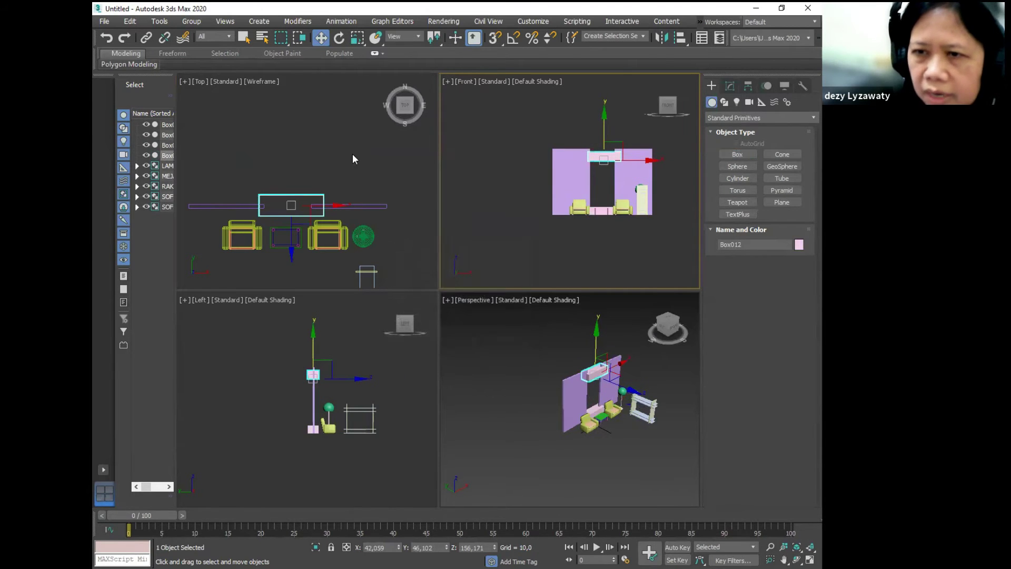
# - Create a slim upright slat just inside one edge of the gap, about 10,3 long, 4,1 wide and 154,3 high
pyautogui.click(352, 154)
pyautogui.click(729, 155)
pyautogui.scroll(3, 266, 202)
pyautogui.moveTo(272, 200); pyautogui.dragTo(275, 213)
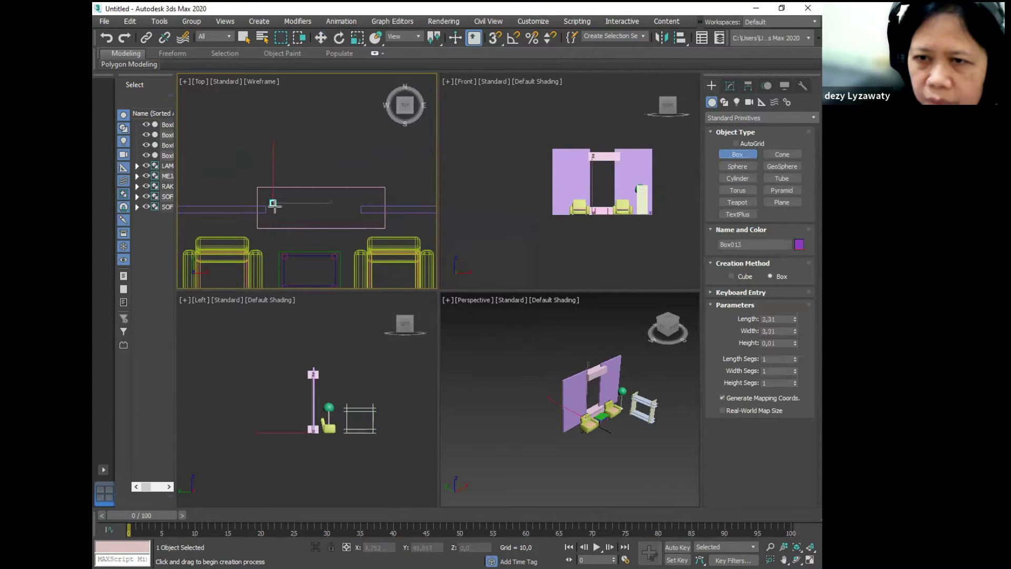
pyautogui.click(293, 158)
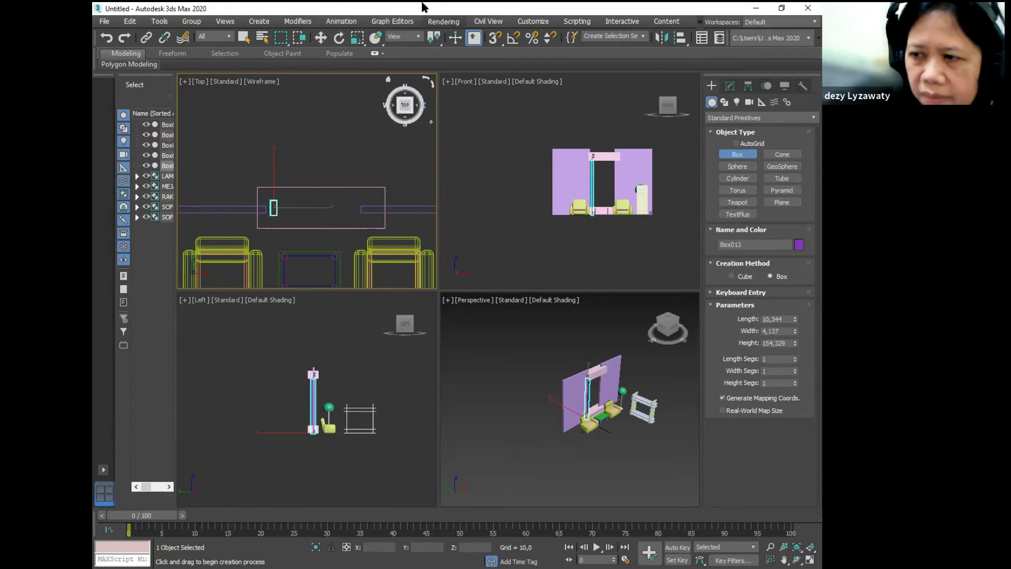
pyautogui.click(322, 38)
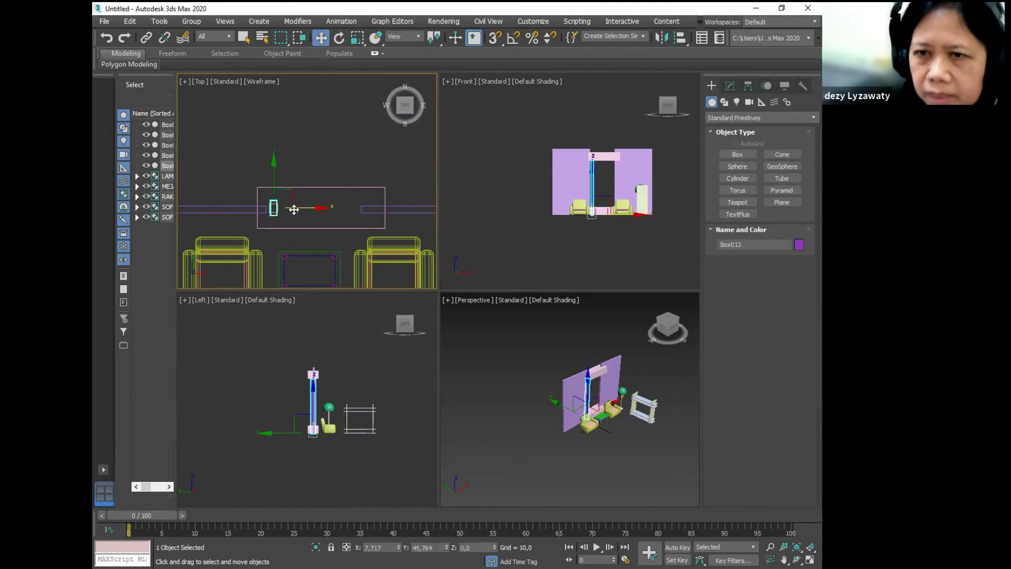
# - Try to clone the slim upright slat sideways in the Front viewport
pyautogui.click(603, 188)
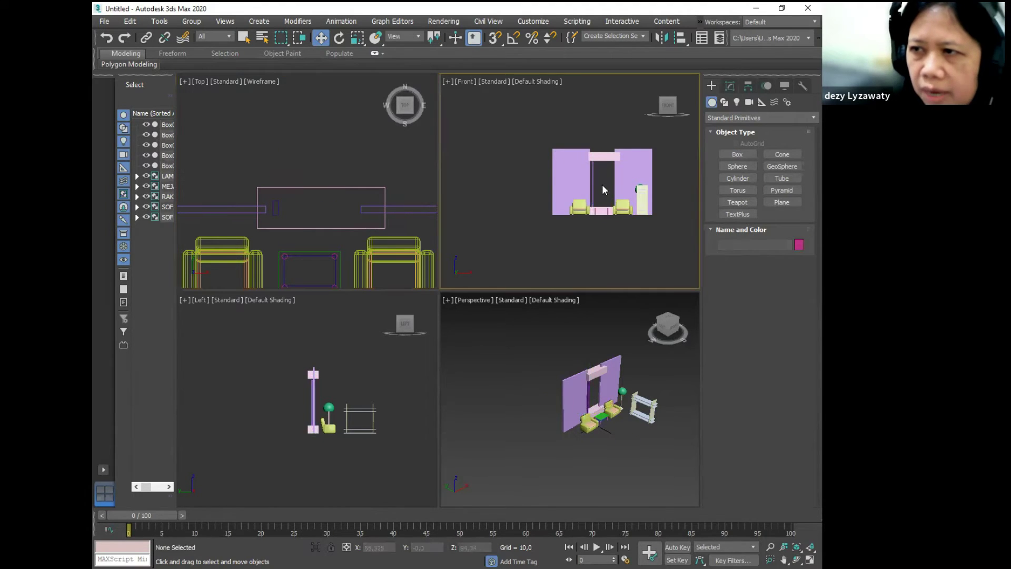
pyautogui.scroll(5, 602, 185)
pyautogui.middleClick(419, 442)
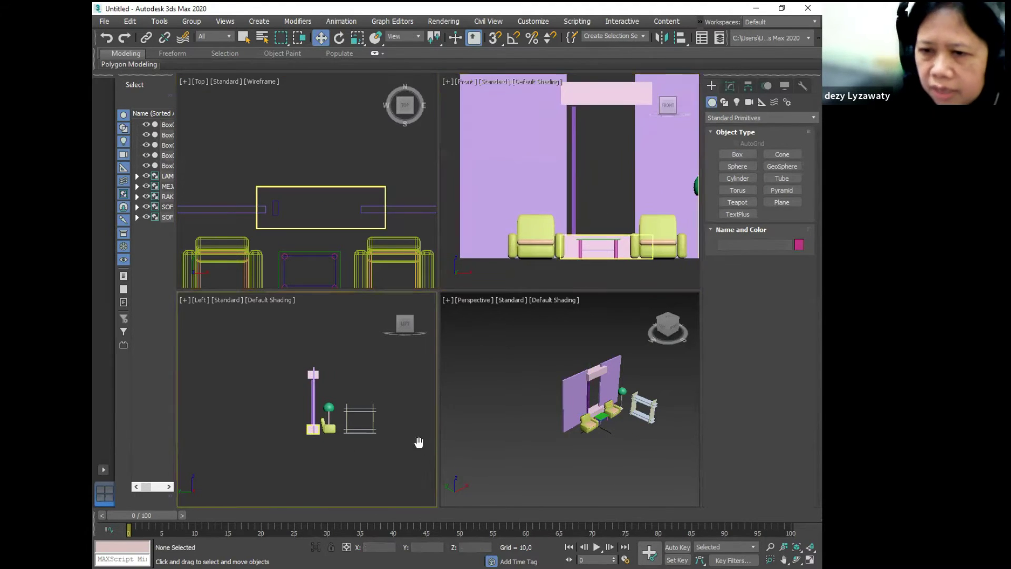
pyautogui.scroll(4, 348, 405)
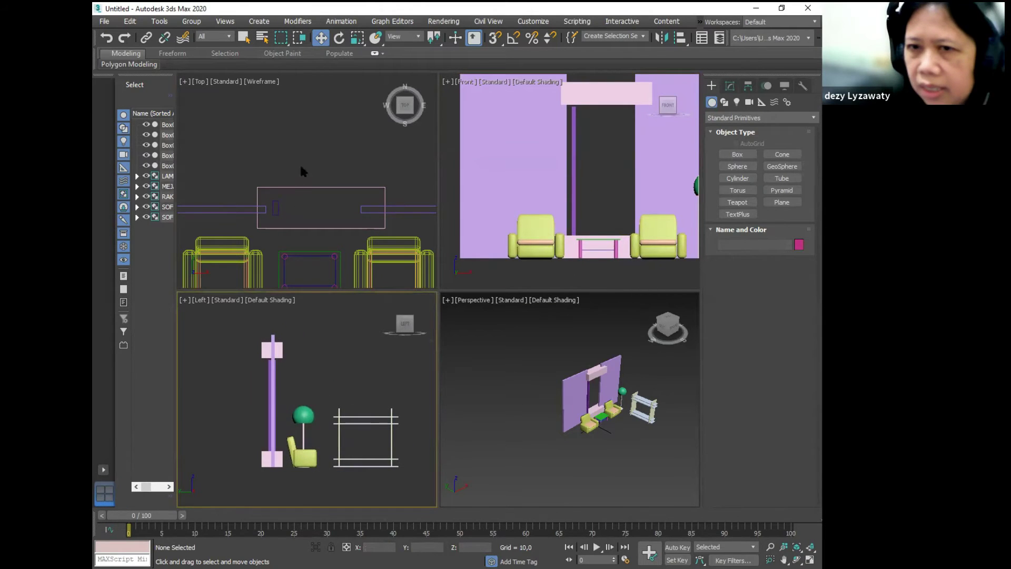
pyautogui.scroll(3, 297, 169)
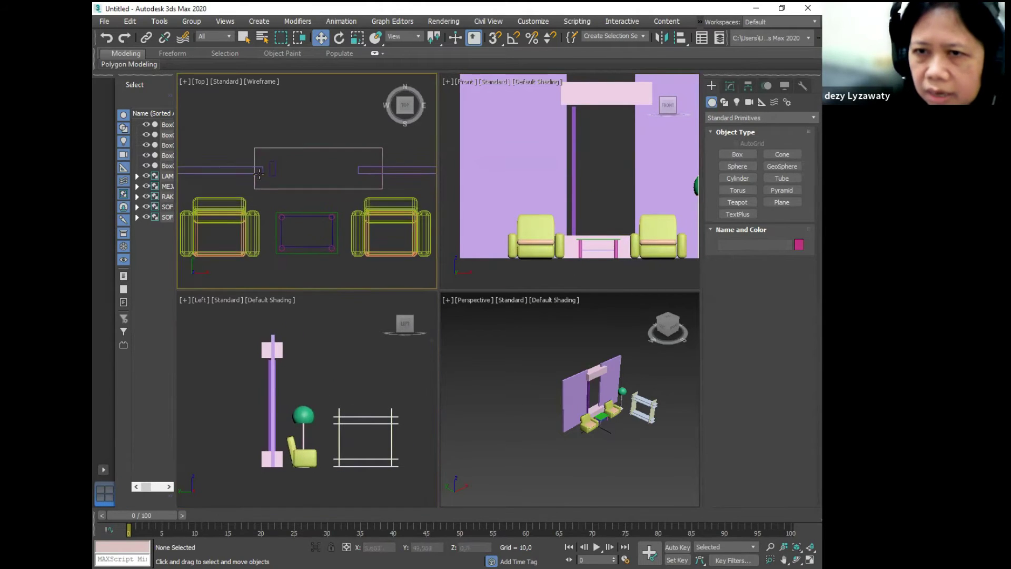
pyautogui.click(575, 196)
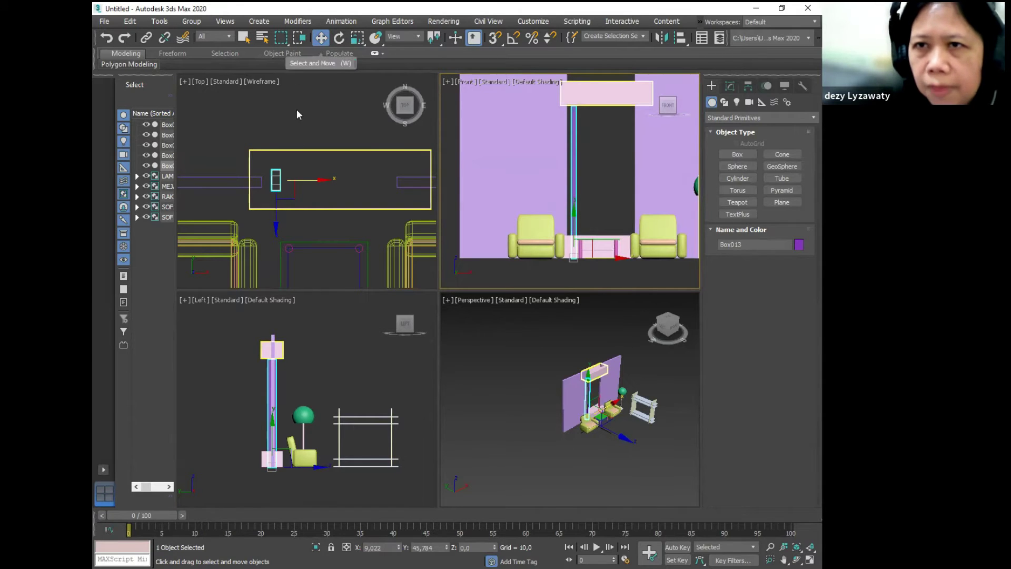
pyautogui.moveTo(611, 260); pyautogui.dragTo(622, 264)
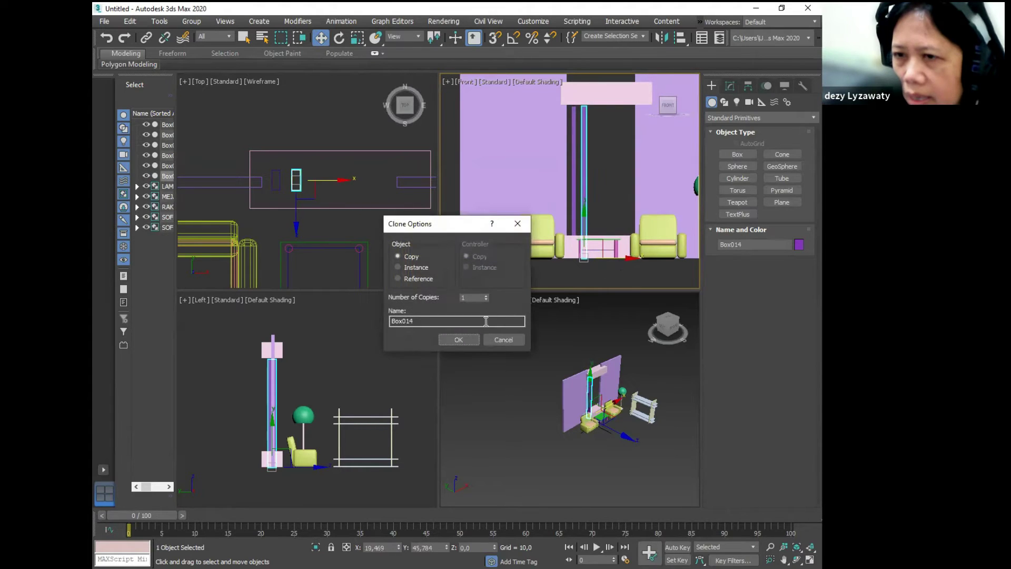
pyautogui.click(506, 339)
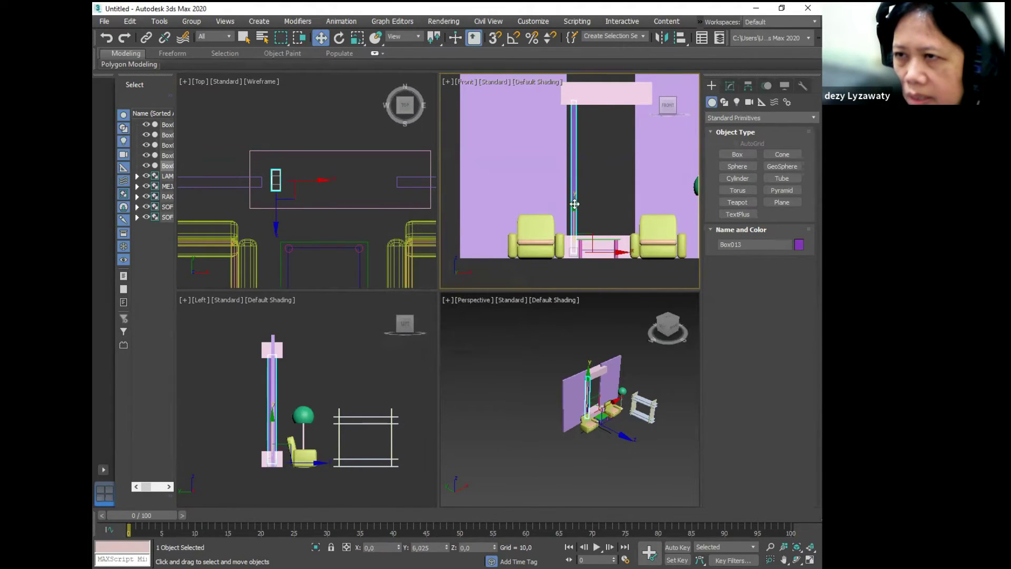
# - Clone the slat sideways across the gap as five evenly spaced copies, about 9,9 apart
pyautogui.moveTo(607, 254); pyautogui.dragTo(615, 256)
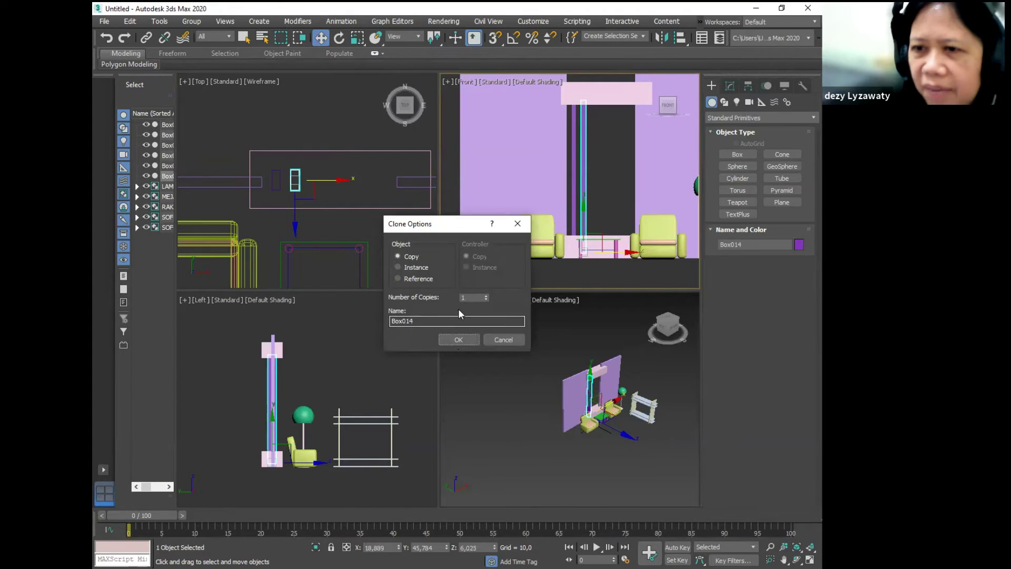
pyautogui.click(472, 297)
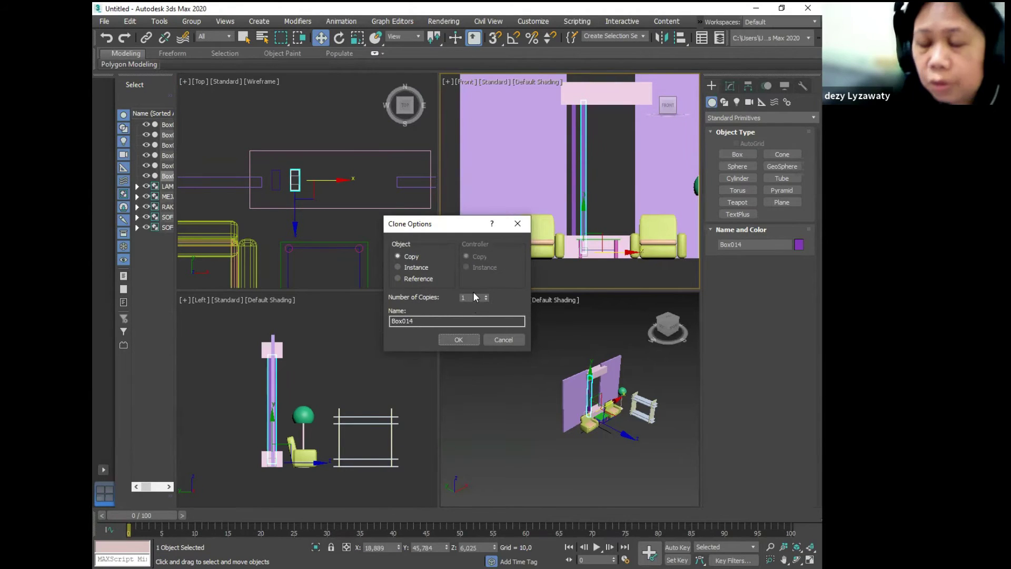
pyautogui.doubleClick(471, 297)
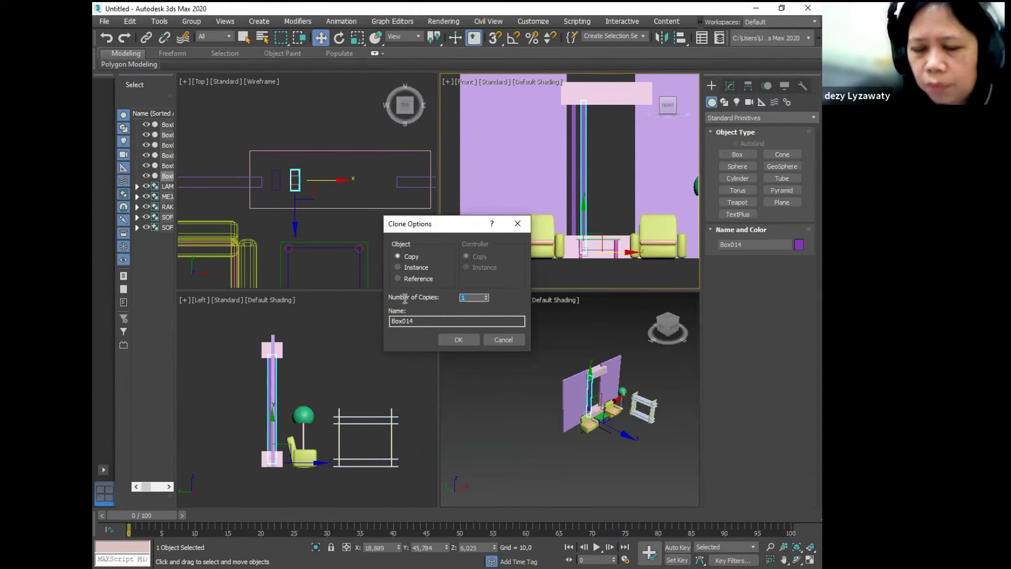
pyautogui.write('4')
pyautogui.click(470, 343)
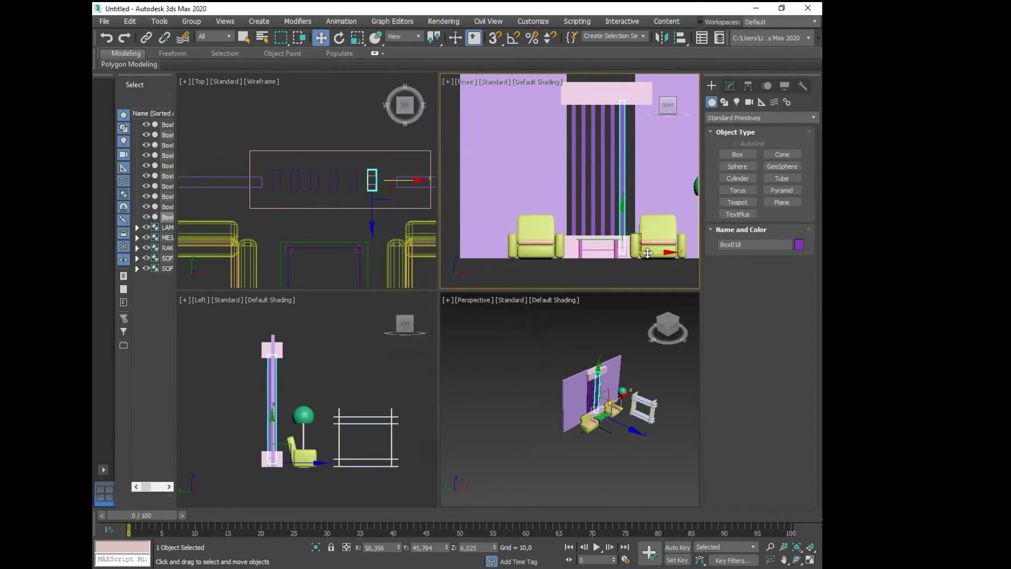
# - Try one more sideways clone of the last slat, and undo the slat copies
pyautogui.moveTo(648, 253); pyautogui.dragTo(656, 258)
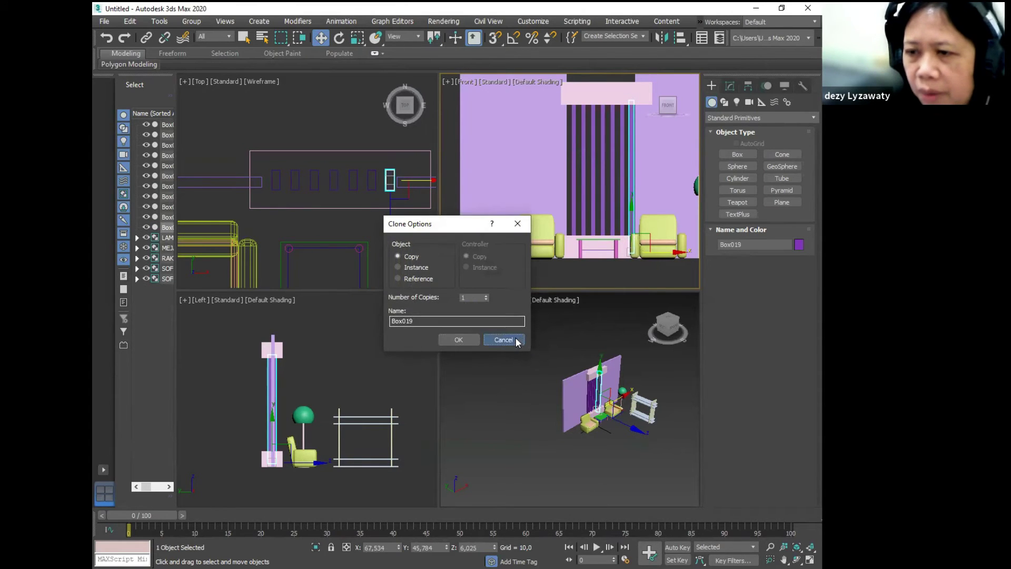
pyautogui.click(490, 340)
pyautogui.click(130, 21)
pyautogui.click(179, 40)
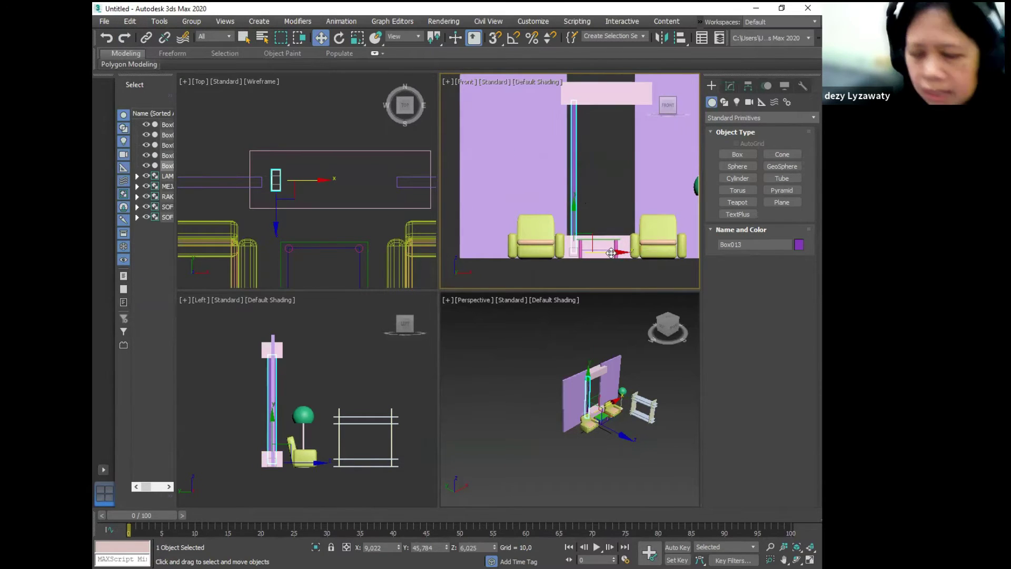
# - Clone the remaining slat sideways along the X axis with a spacing of about 9,3
pyautogui.keyDown('shift'); pyautogui.moveTo(611, 252); pyautogui.dragTo(618, 254); pyautogui.keyUp('shift')
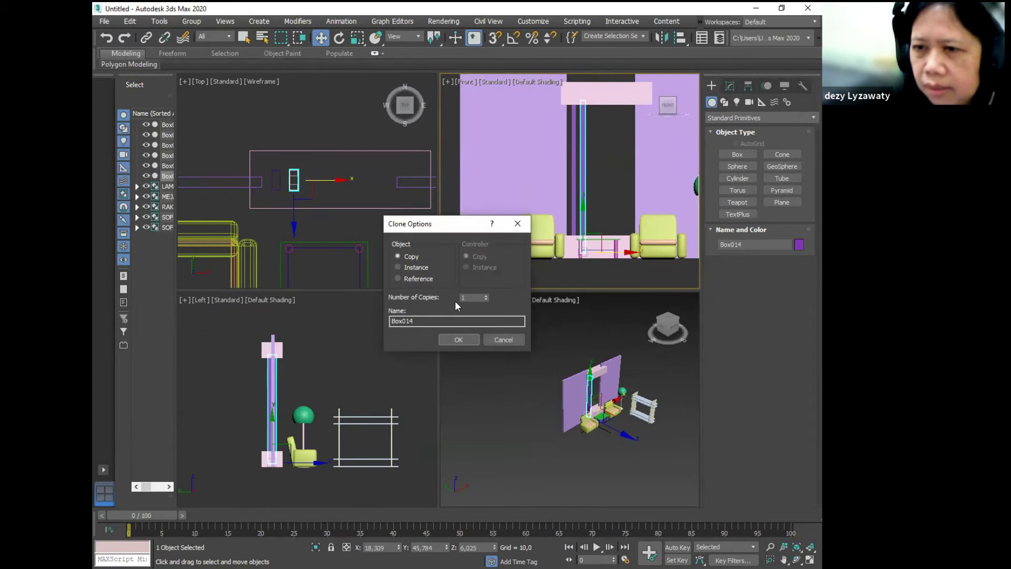
# - Clone the vertical purple curtain slat as six evenly spaced copies across the opening between the walls
pyautogui.doubleClick(476, 297)
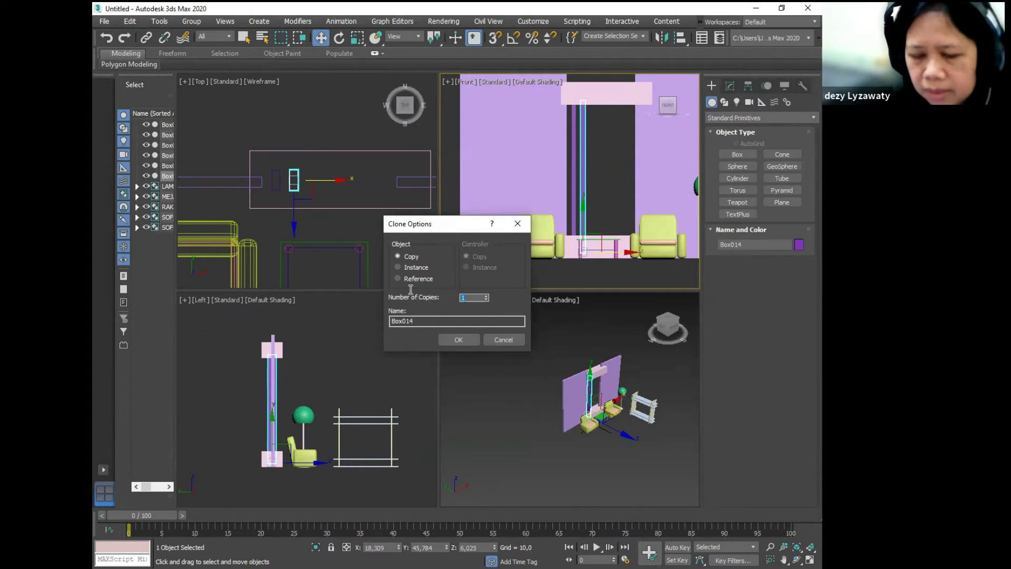
pyautogui.press('Return')
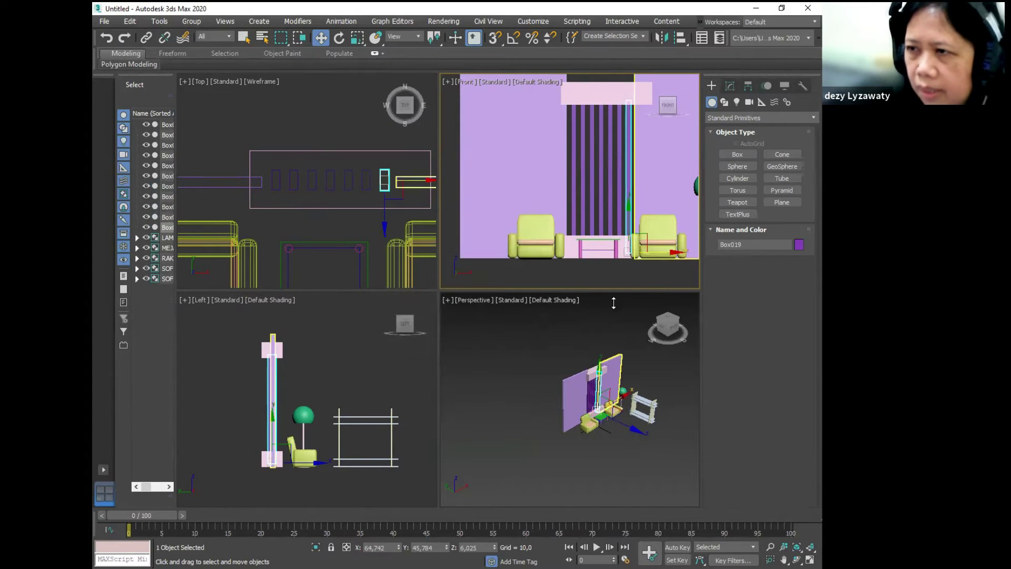
pyautogui.click(627, 282)
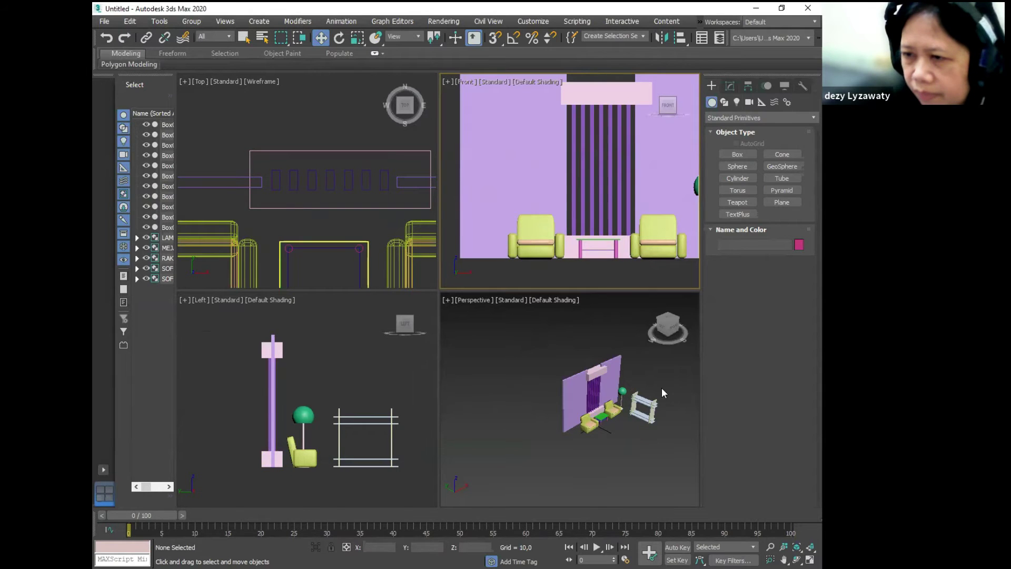
pyautogui.scroll(5, 662, 387)
pyautogui.scroll(6, 647, 402)
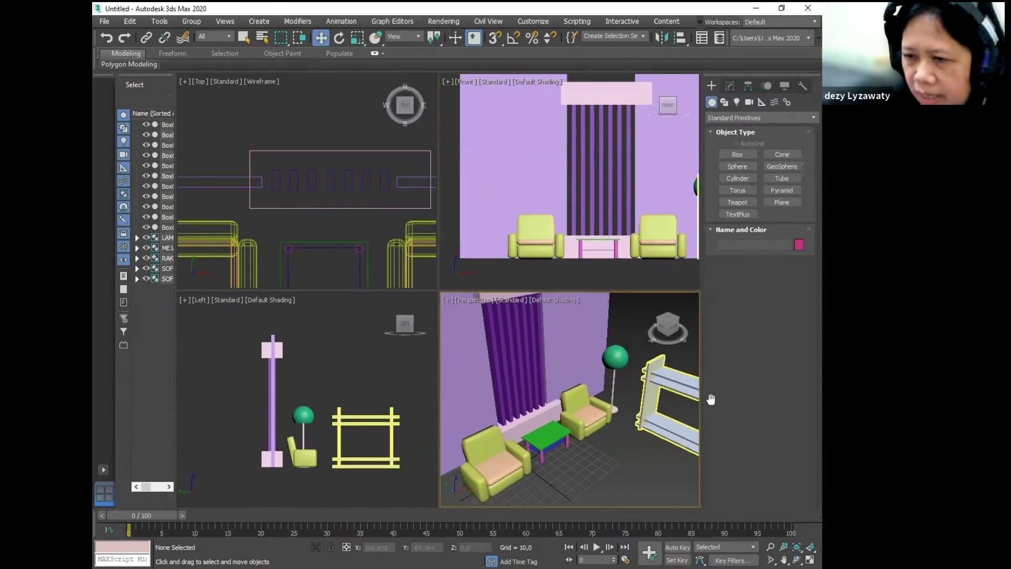
# - Create a box side wall behind the shelf, perpendicular to the purple walls, about 204 long, 5 wide and 170 high
pyautogui.scroll(-8, 278, 130)
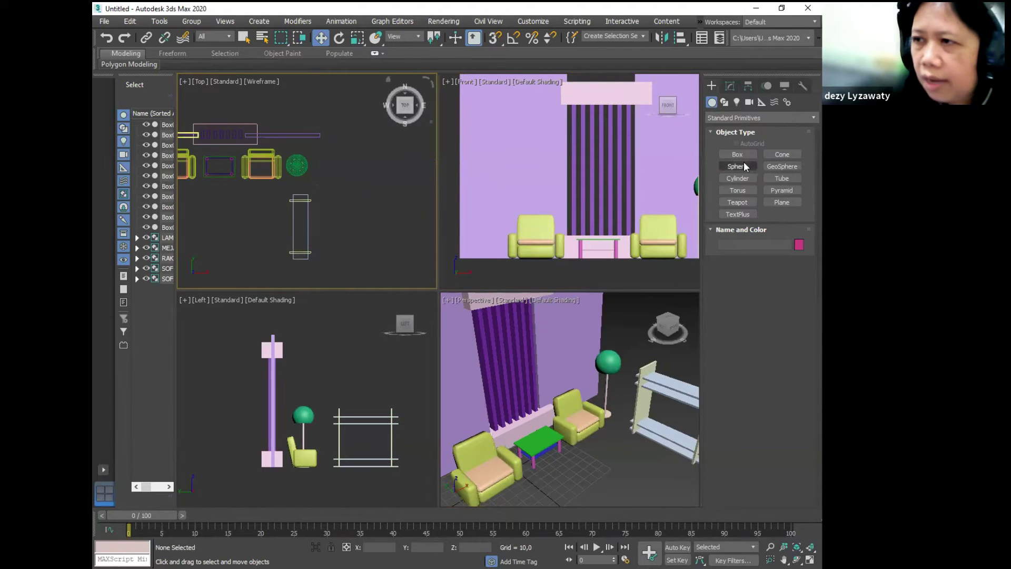
pyautogui.click(729, 153)
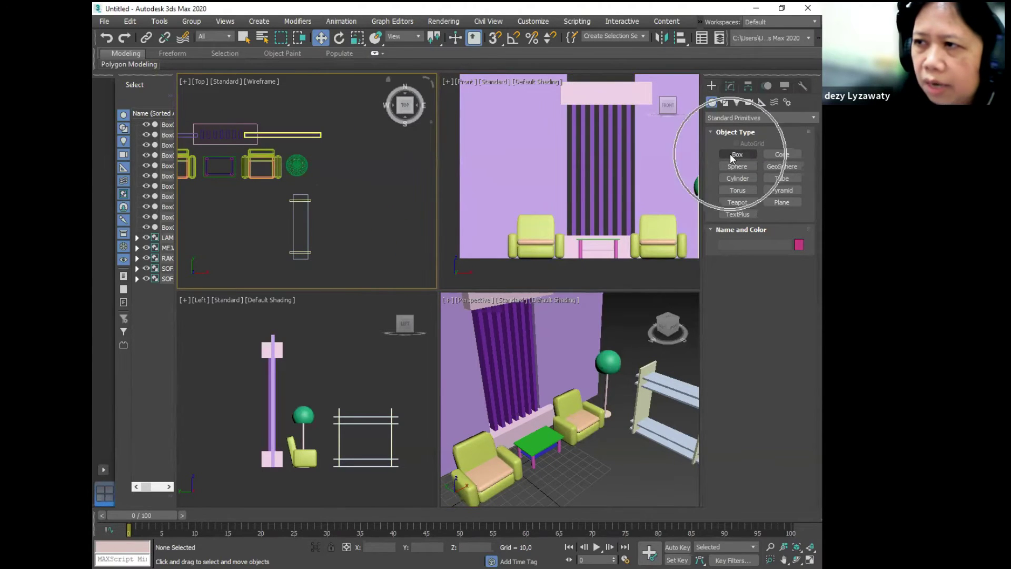
pyautogui.moveTo(317, 125); pyautogui.dragTo(321, 267)
pyautogui.click(329, 148)
pyautogui.click(620, 368)
pyautogui.scroll(-6, 621, 368)
pyautogui.moveTo(621, 368); pyautogui.dragTo(602, 374, button='middle')
pyautogui.scroll(3, 621, 390)
pyautogui.moveTo(666, 446); pyautogui.dragTo(672, 433, button='middle')
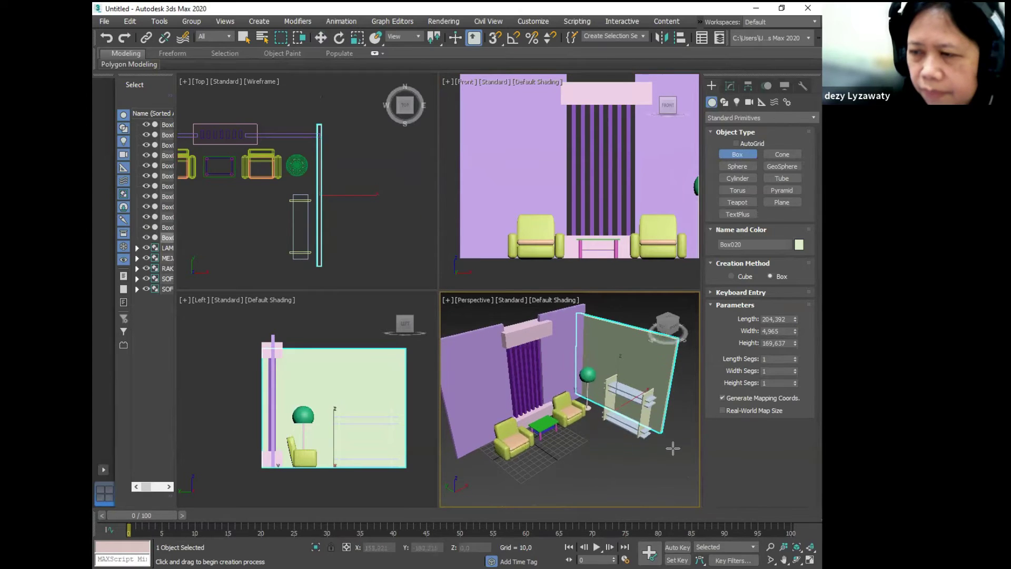
# - Lengthen the new side wall by scaling it along its length and position it at about X 179, Y -90, meeting the purple wall
pyautogui.click(320, 37)
pyautogui.moveTo(316, 143); pyautogui.dragTo(317, 151)
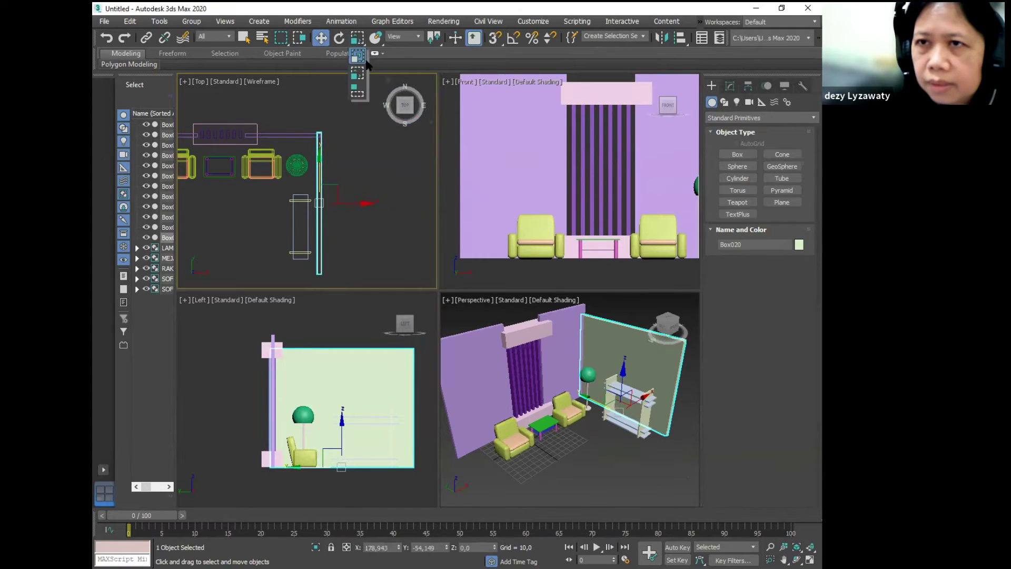
pyautogui.click(357, 37)
pyautogui.moveTo(316, 167)
pyautogui.mouseDown()
pyautogui.moveTo(327, 135)
pyautogui.moveTo(319, 183)
pyautogui.mouseUp()
pyautogui.press('w')
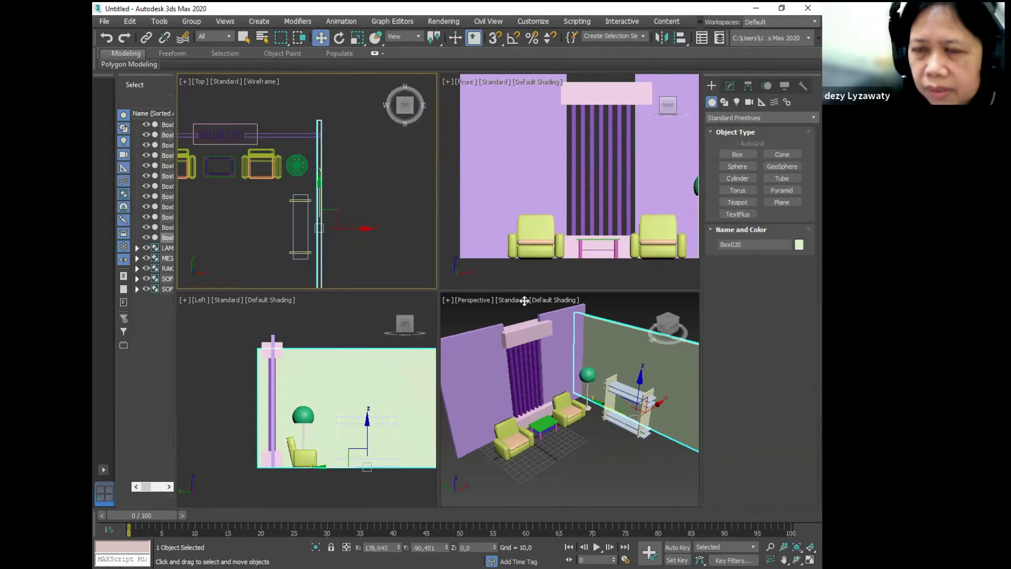
# - Examine the furniture and wall layout in an enlarged, orbited perspective view and in the other views
pyautogui.click(648, 478)
pyautogui.keyDown('alt'); pyautogui.moveTo(621, 452); pyautogui.dragTo(610, 437, button='middle'); pyautogui.keyUp('alt')
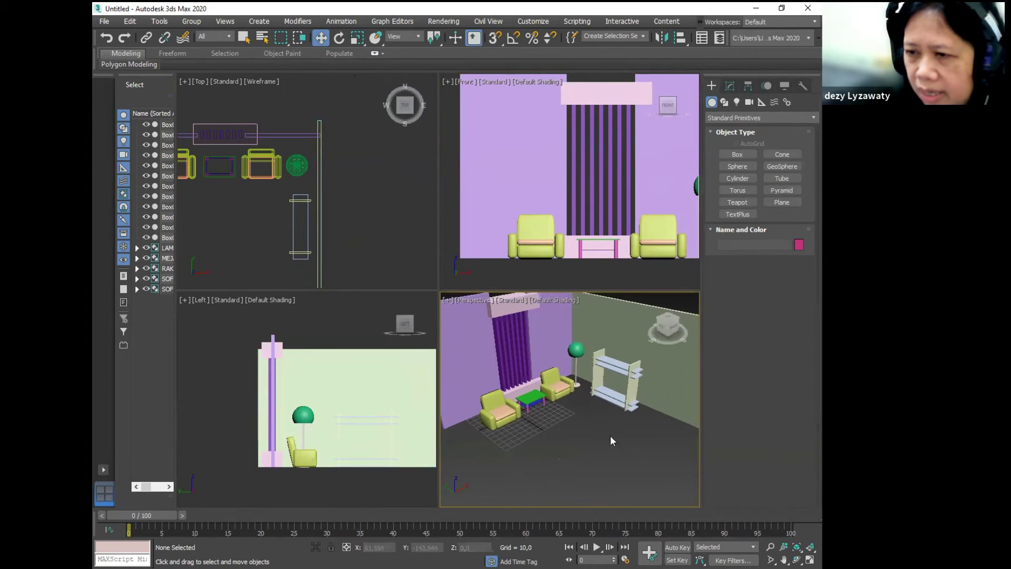
pyautogui.click(809, 560)
pyautogui.click(796, 560)
pyautogui.moveTo(448, 344); pyautogui.dragTo(480, 334)
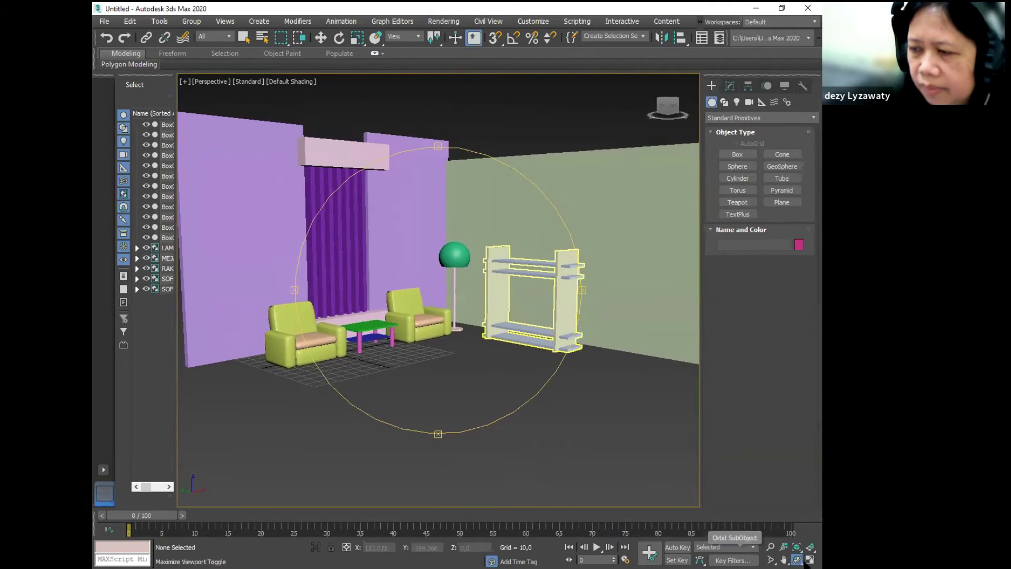
pyautogui.click(809, 560)
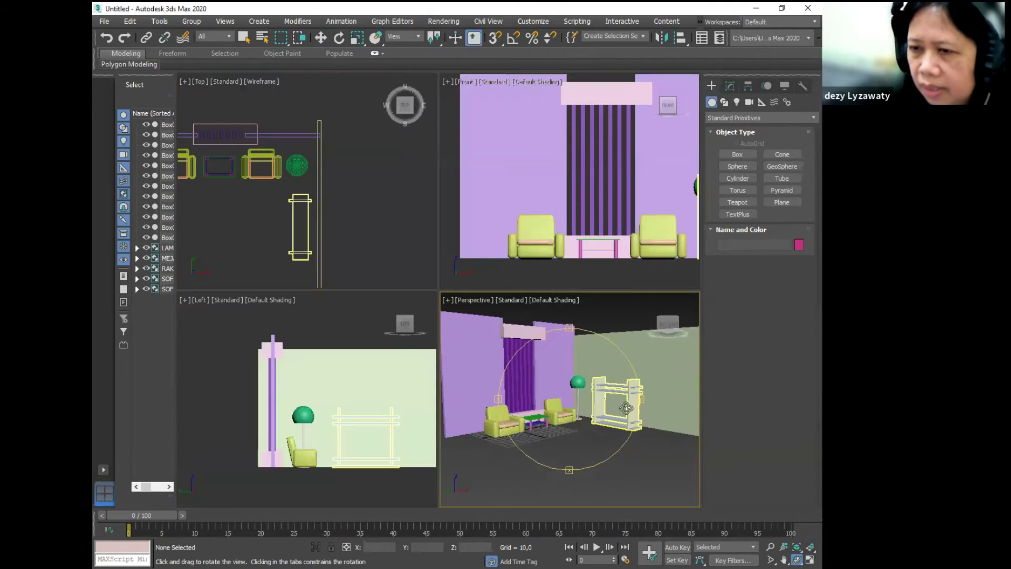
pyautogui.rightClick(399, 210)
pyautogui.moveTo(379, 217); pyautogui.dragTo(374, 217, button='middle')
pyautogui.moveTo(360, 337); pyautogui.dragTo(294, 336, button='middle')
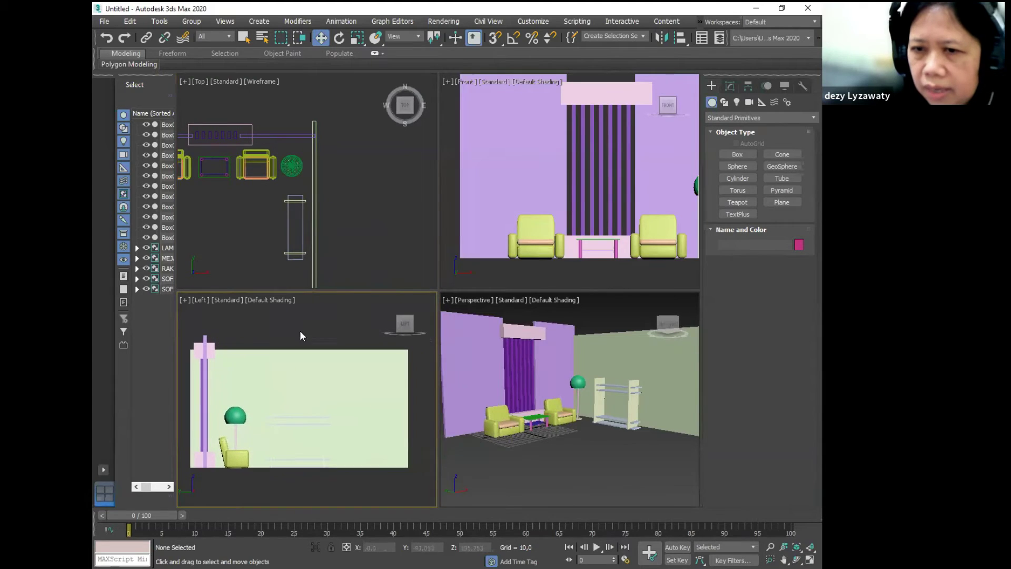
pyautogui.moveTo(577, 207); pyautogui.dragTo(549, 217, button='middle')
pyautogui.click(379, 206)
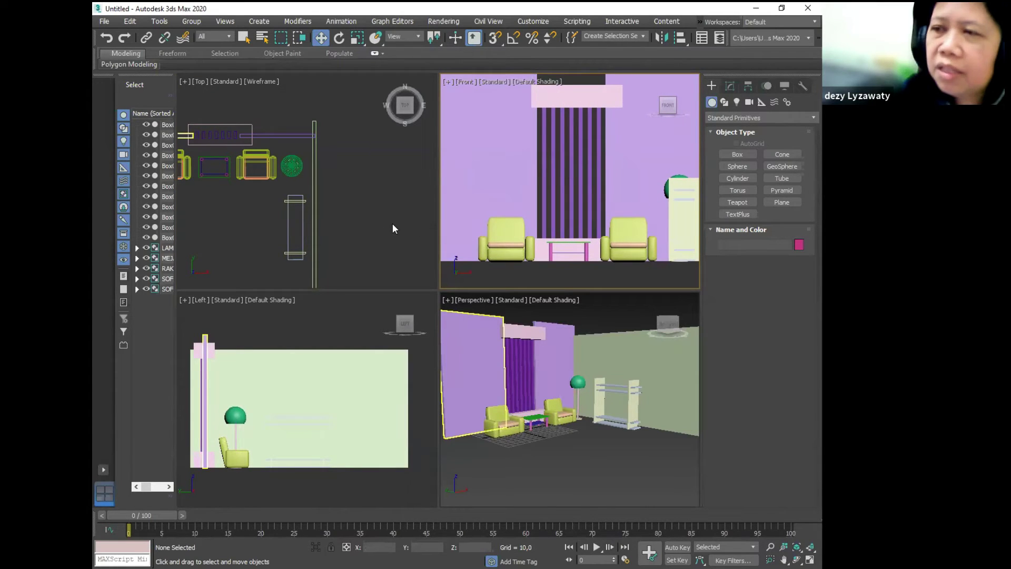
# - Create a thin box floor enclosing the whole room in plan, about 317 long, 383 wide and 4.7 high
pyautogui.moveTo(375, 233)
pyautogui.mouseDown(button='middle')
pyautogui.moveTo(405, 217)
pyautogui.moveTo(378, 233)
pyautogui.mouseUp(button='middle')
pyautogui.scroll(-2, 388, 223)
pyautogui.click(580, 301)
pyautogui.click(370, 213)
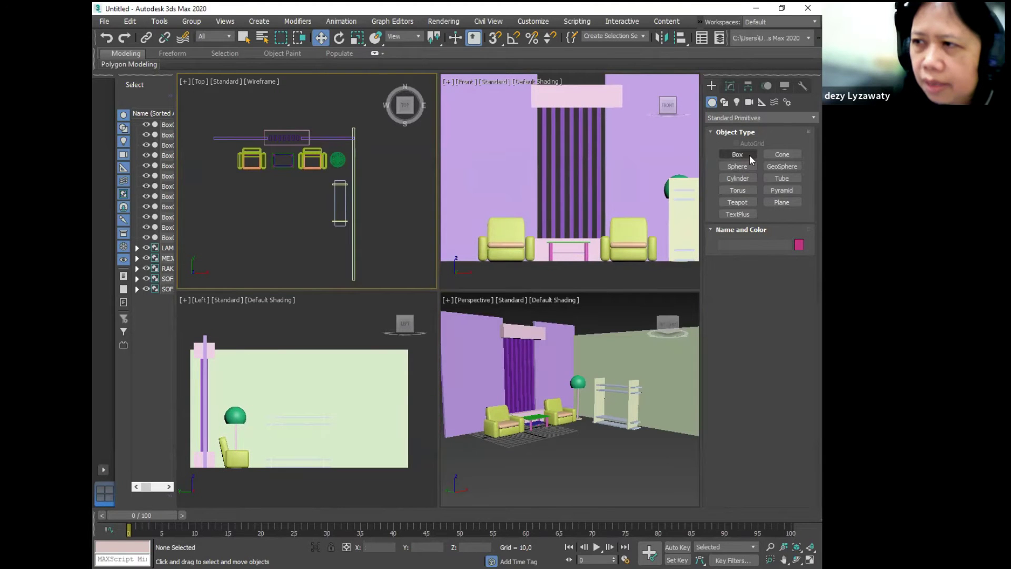
pyautogui.click(750, 155)
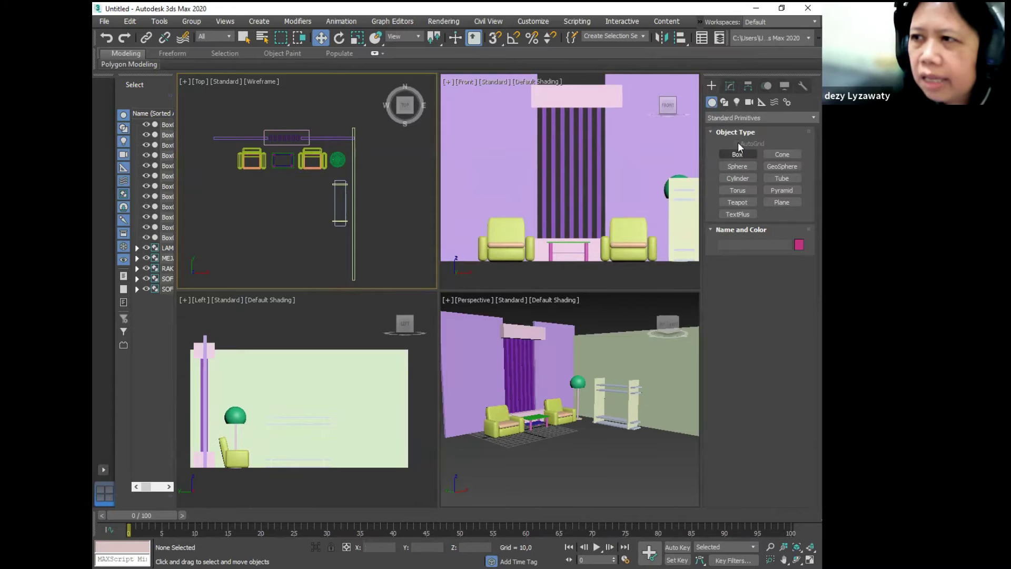
pyautogui.click(712, 88)
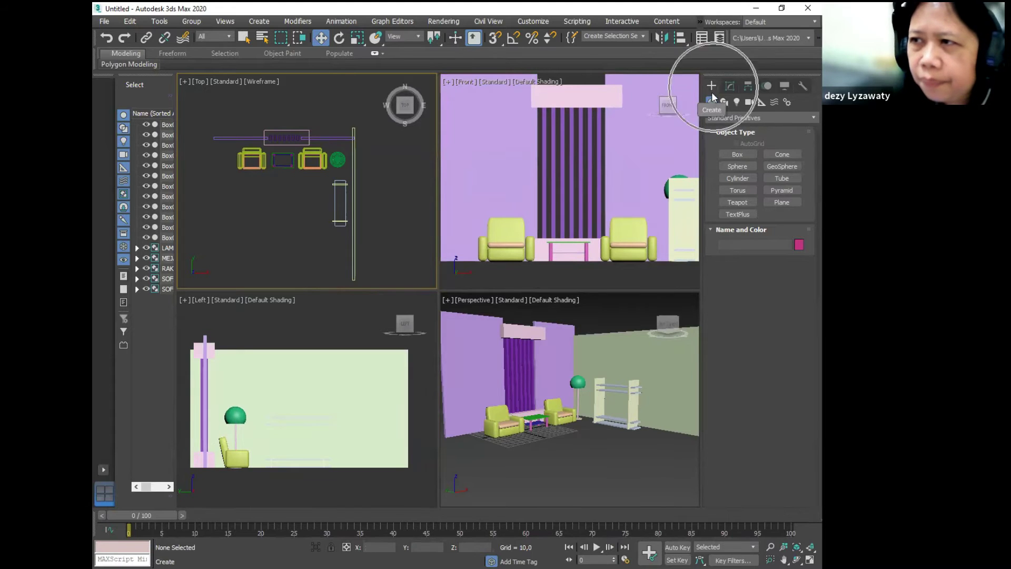
pyautogui.click(748, 158)
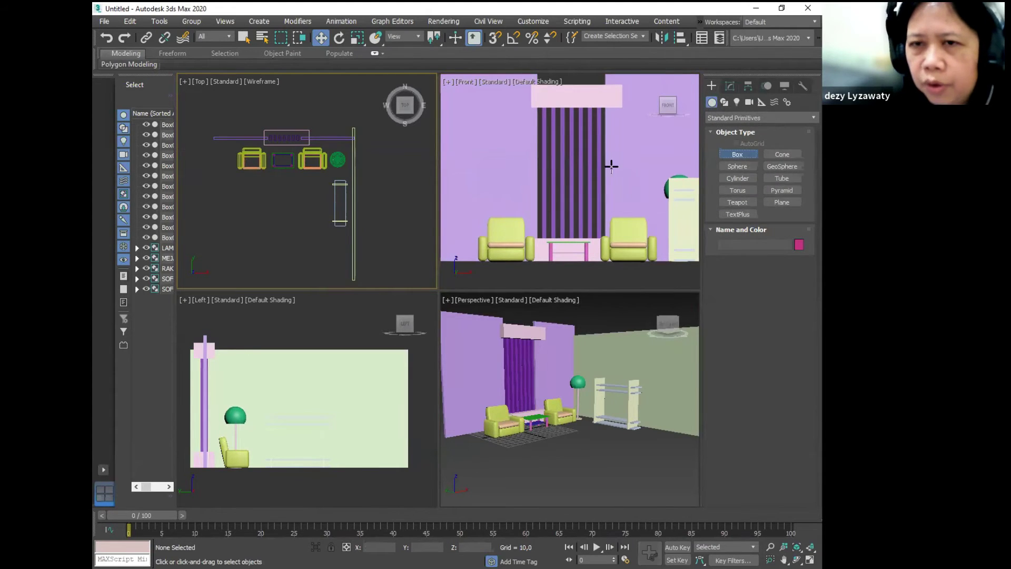
pyautogui.moveTo(199, 117); pyautogui.dragTo(386, 273)
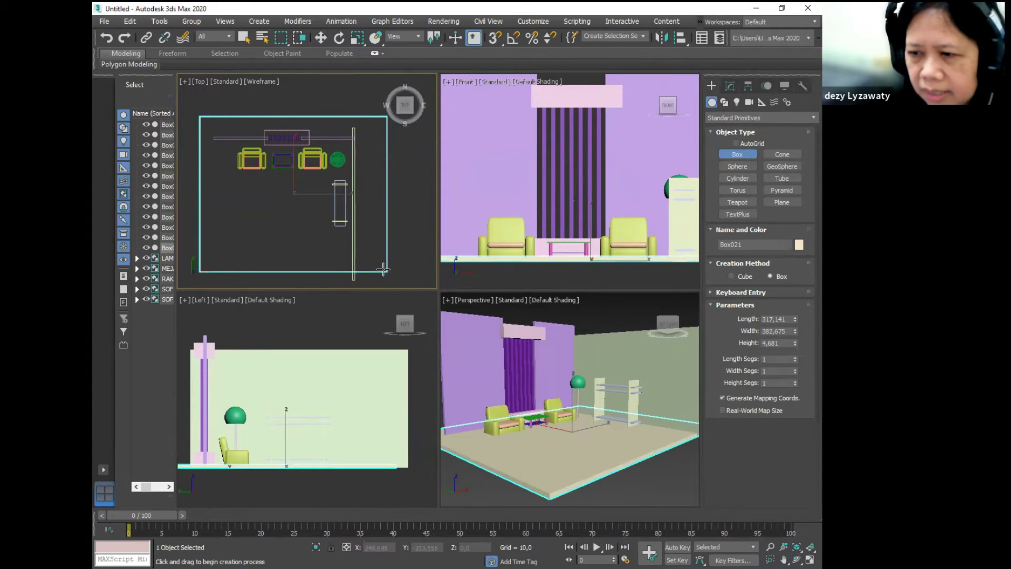
pyautogui.click(383, 270)
# - Lower the floor slab to about Z -5 so it sits beneath the furniture and walls
pyautogui.click(323, 39)
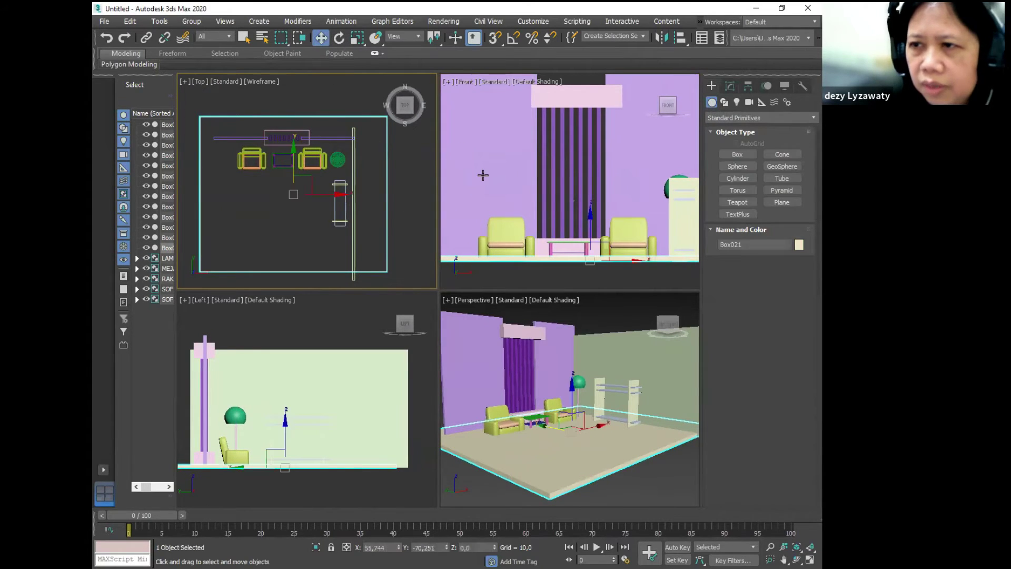
pyautogui.click(590, 217)
pyautogui.moveTo(593, 224)
pyautogui.mouseDown()
pyautogui.moveTo(592, 244)
pyautogui.moveTo(594, 230)
pyautogui.mouseUp()
pyautogui.click(616, 308)
pyautogui.click(612, 453)
# - Copy the floor slab straight up to about Z 171 to form the ceiling
pyautogui.scroll(-3, 574, 231)
pyautogui.click(676, 227)
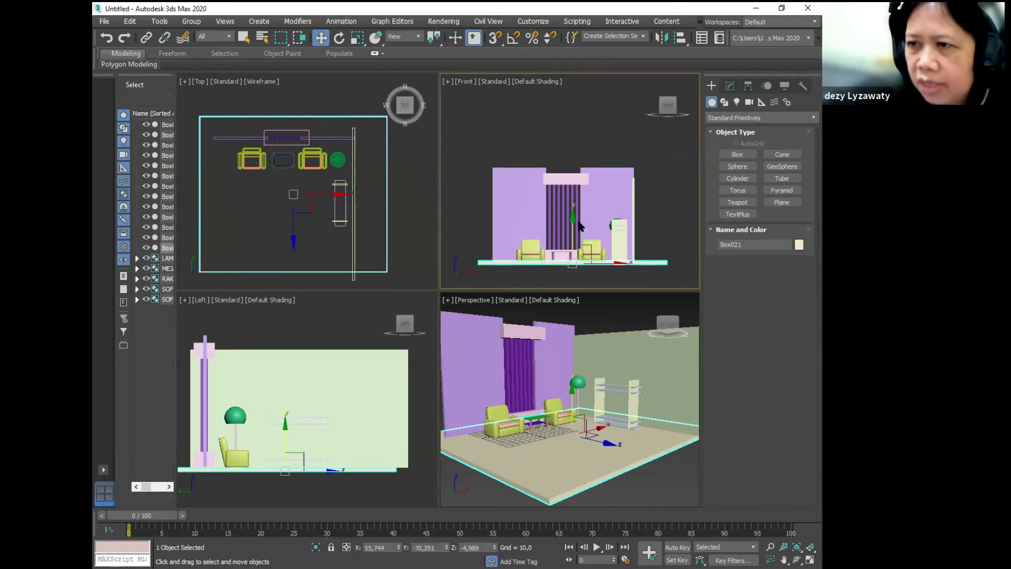
pyautogui.scroll(2, 676, 228)
pyautogui.click(674, 279)
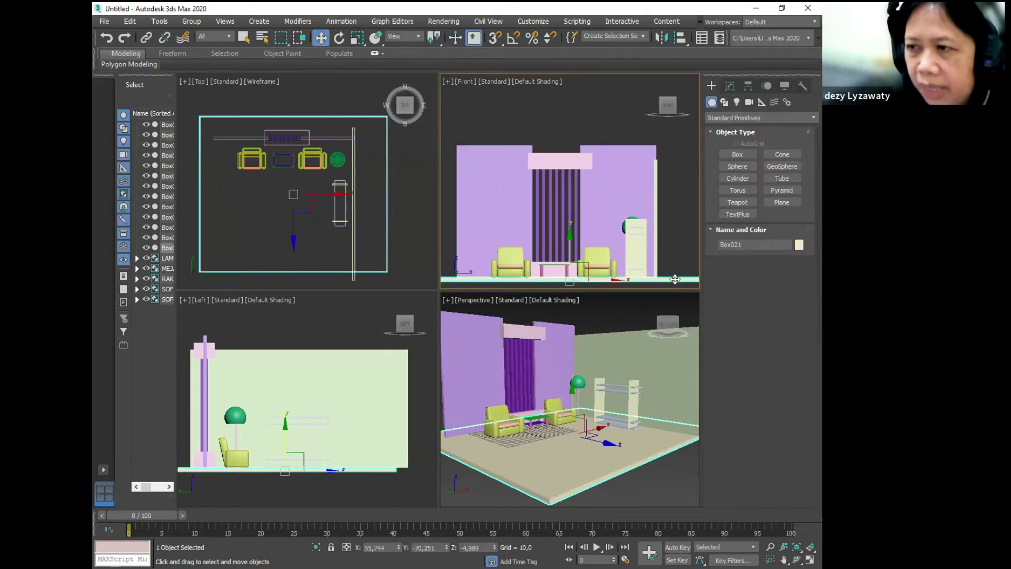
pyautogui.press('ctrl')
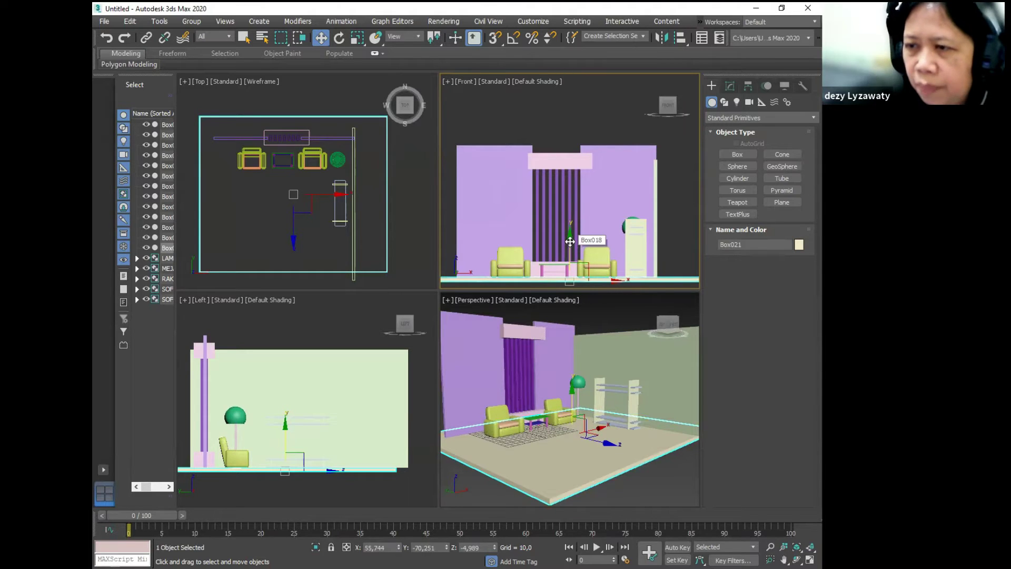
pyautogui.moveTo(569, 241); pyautogui.dragTo(576, 119)
pyautogui.click(459, 340)
pyautogui.click(656, 476)
pyautogui.moveTo(584, 422)
pyautogui.mouseDown(button='middle')
pyautogui.moveTo(593, 401)
pyautogui.moveTo(582, 414)
pyautogui.moveTo(598, 417)
pyautogui.moveTo(595, 402)
pyautogui.mouseUp(button='middle')
pyautogui.scroll(3, 571, 401)
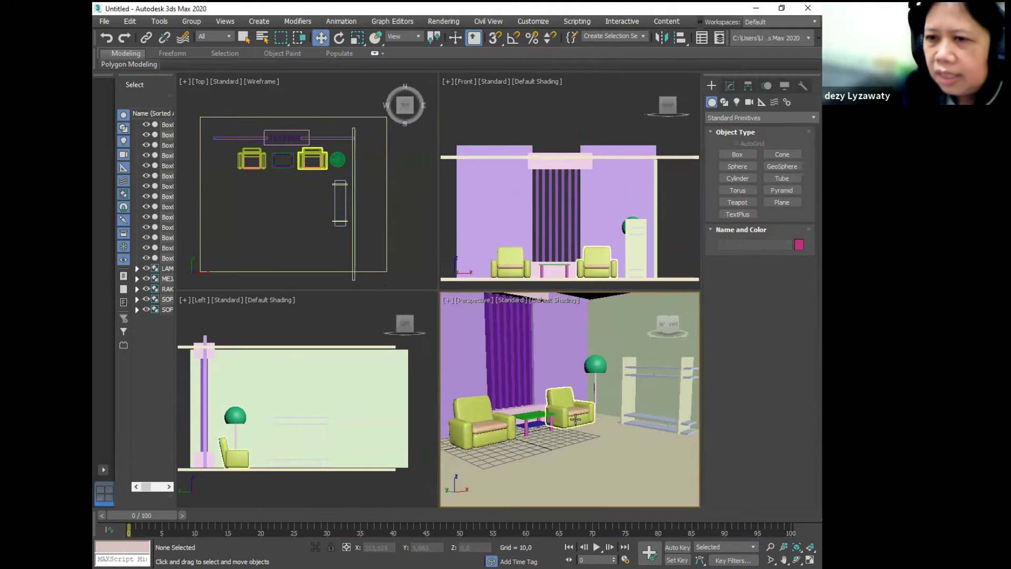
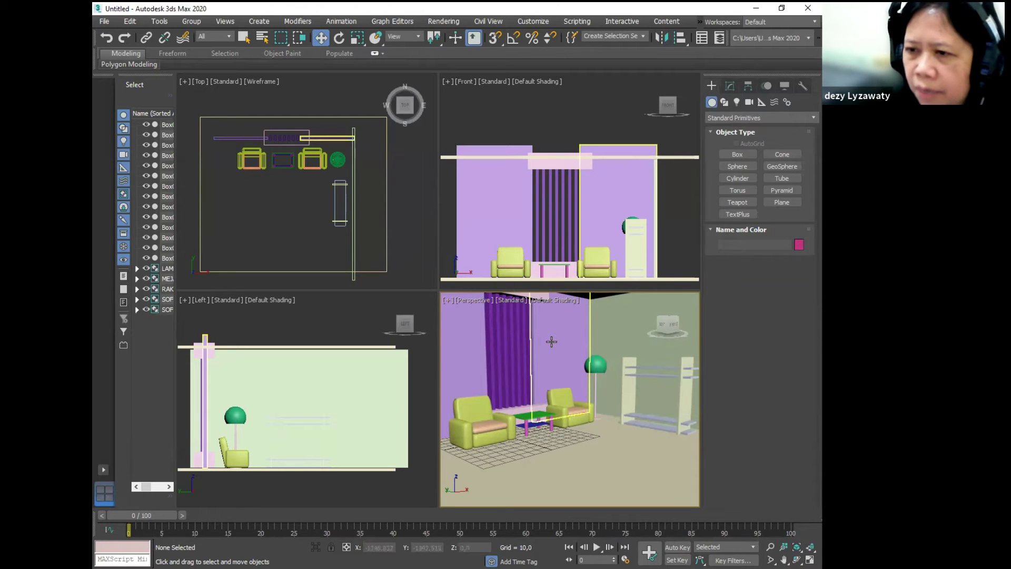
pyautogui.click(463, 353)
pyautogui.click(565, 346)
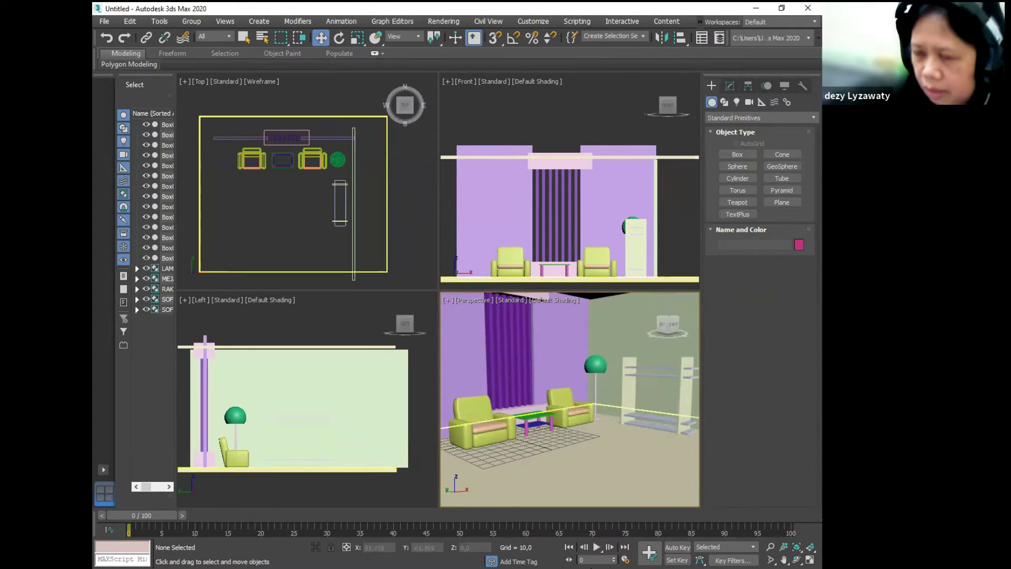
pyautogui.press('ctrl')
pyautogui.press('ctrl')
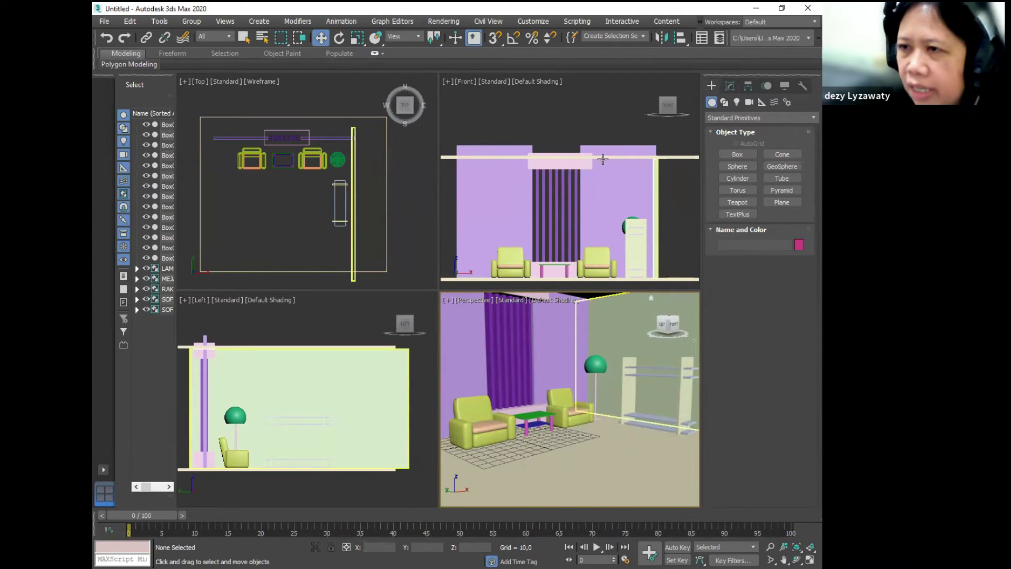
# - Lower the ceiling slab to about Z 162 and the pink pelmet above the curtain to about Z 145.5
pyautogui.click(678, 157)
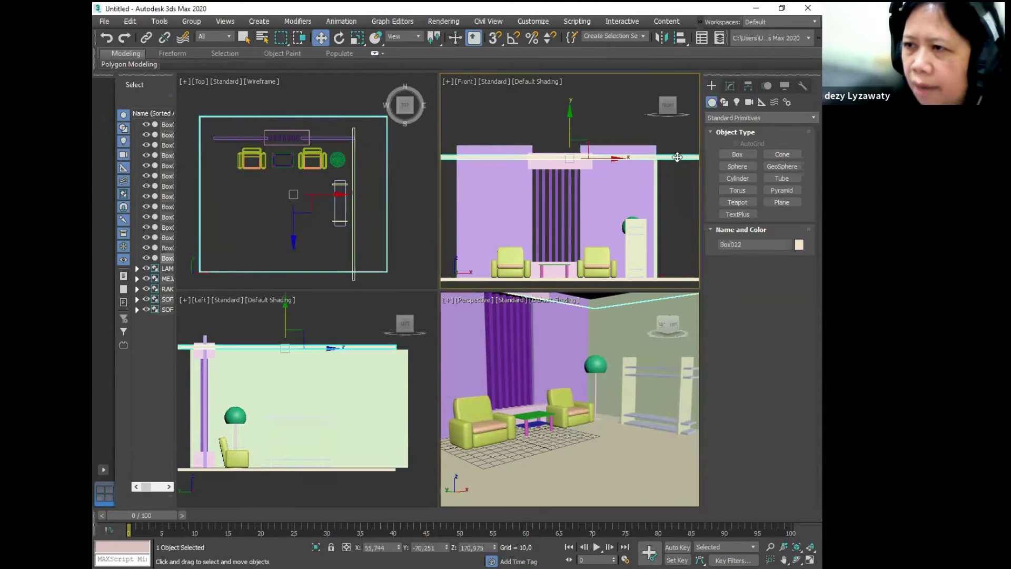
pyautogui.moveTo(567, 120); pyautogui.dragTo(567, 127)
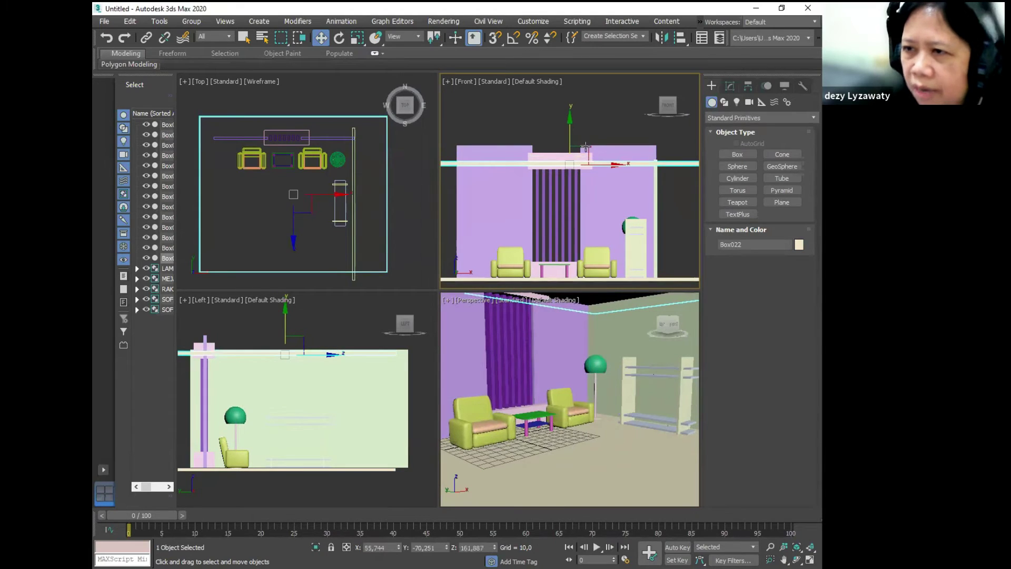
pyautogui.click(557, 154)
pyautogui.moveTo(559, 130); pyautogui.dragTo(558, 138)
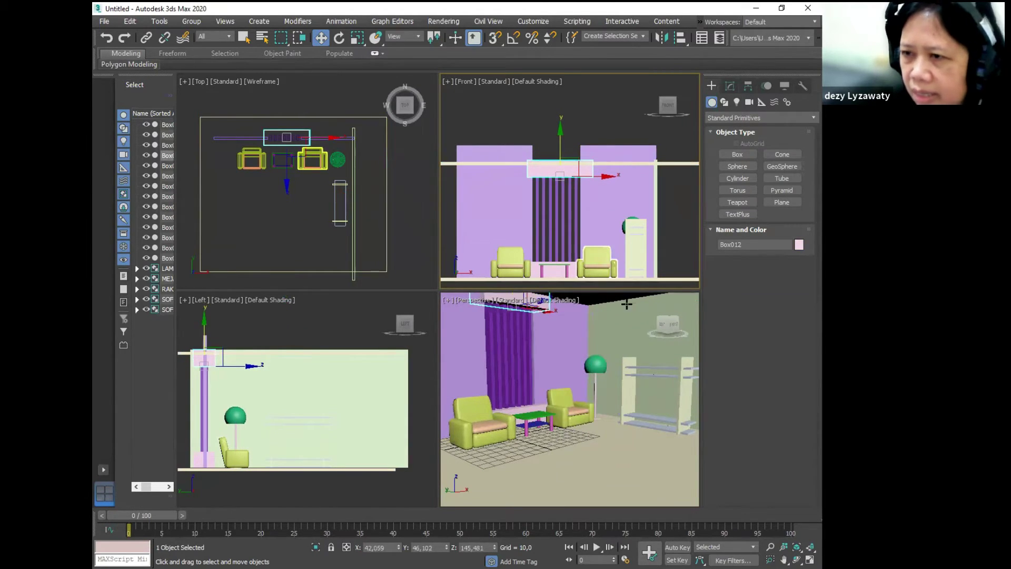
pyautogui.click(609, 297)
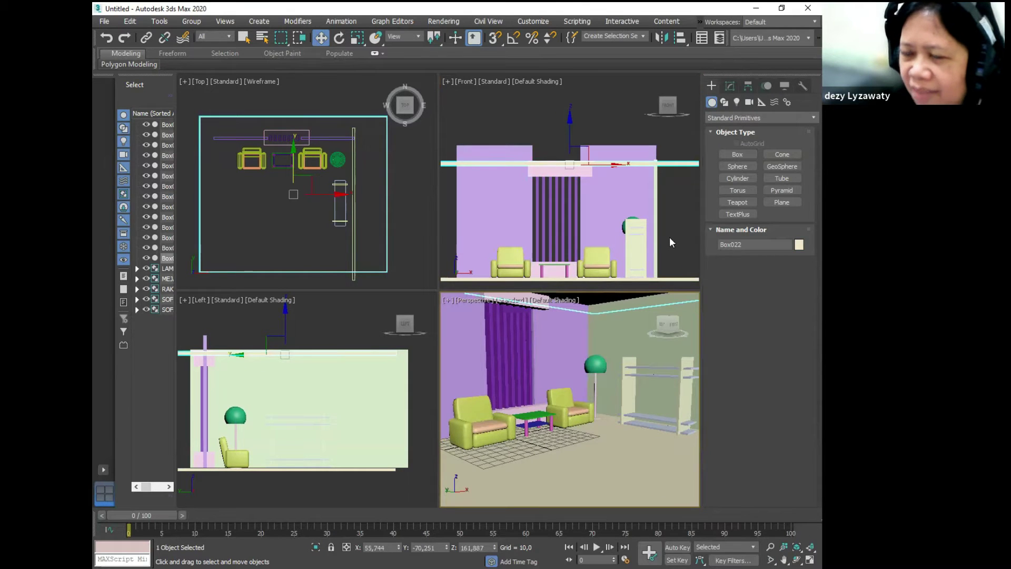
pyautogui.click(535, 127)
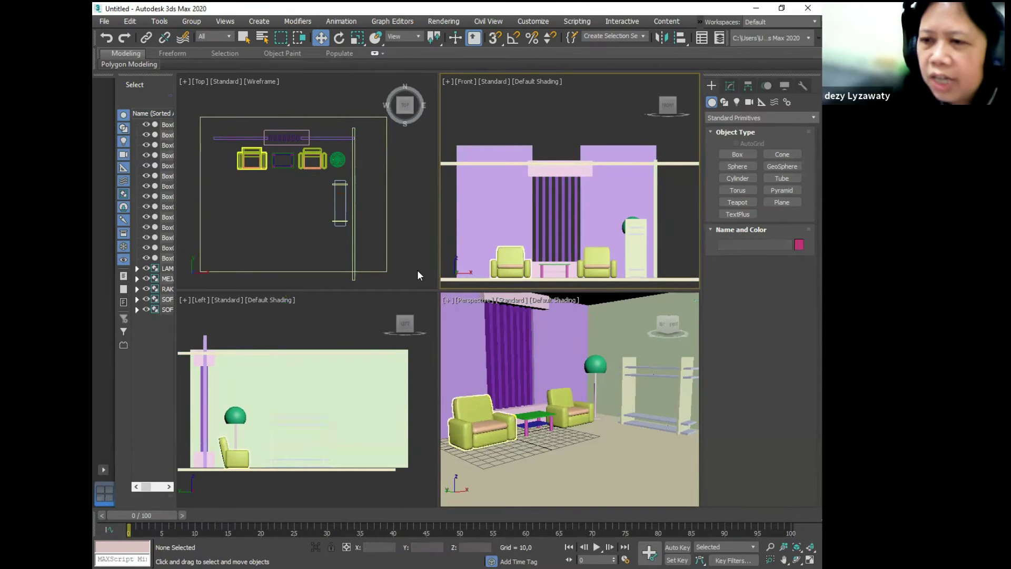
pyautogui.click(409, 219)
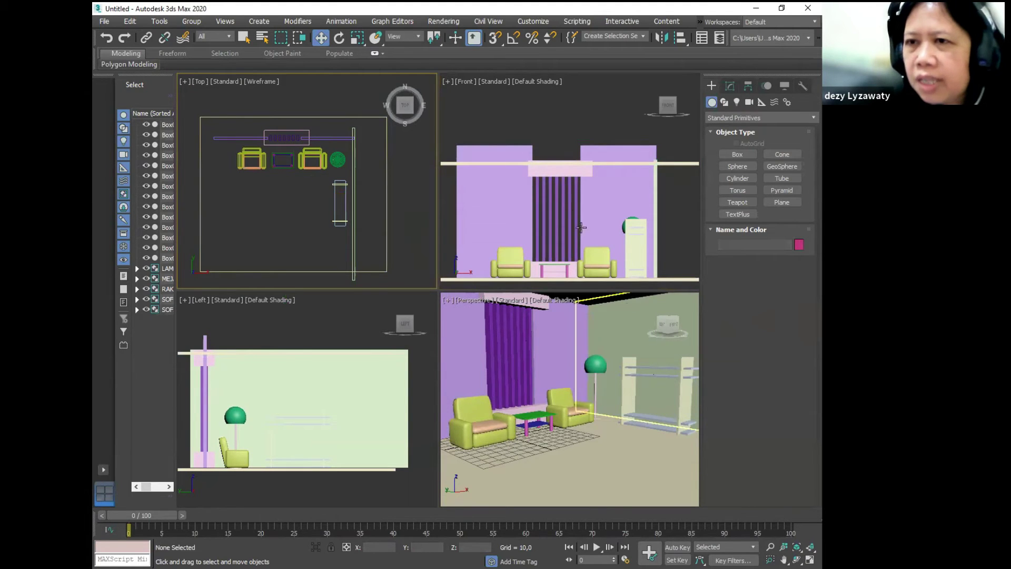
pyautogui.click(415, 232)
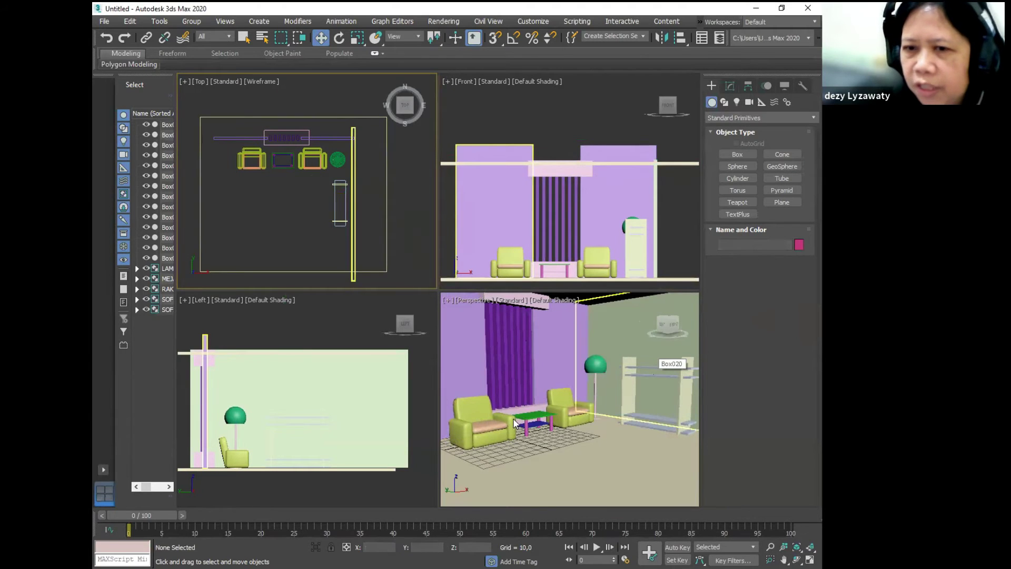
pyautogui.click(251, 312)
pyautogui.click(552, 99)
pyautogui.click(374, 308)
pyautogui.click(567, 122)
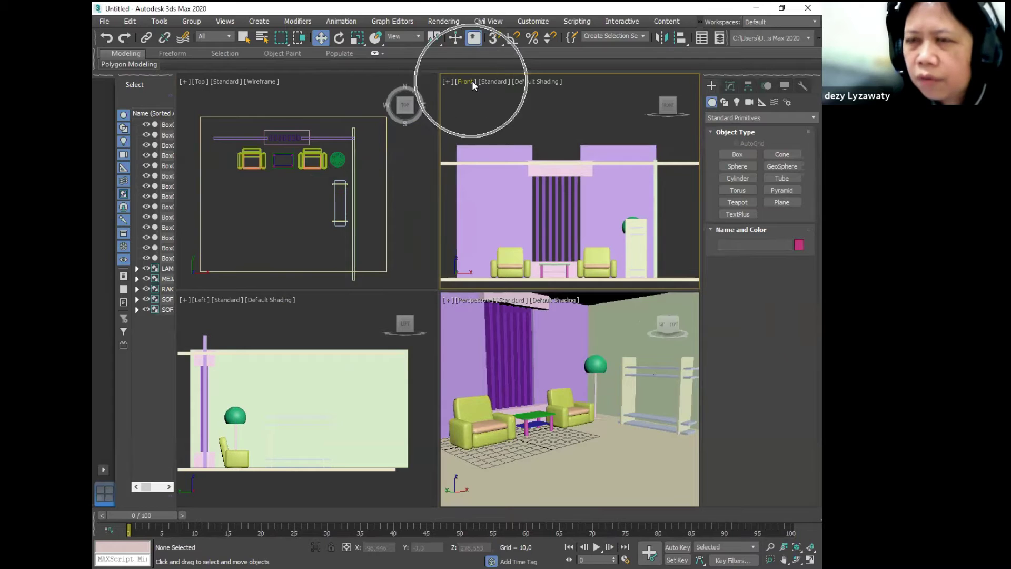
# - Create a picture-frame box about 39 long, 62 wide and 4.9 high and set it into the back wall left of the curtain, at about Y 46
pyautogui.click(736, 155)
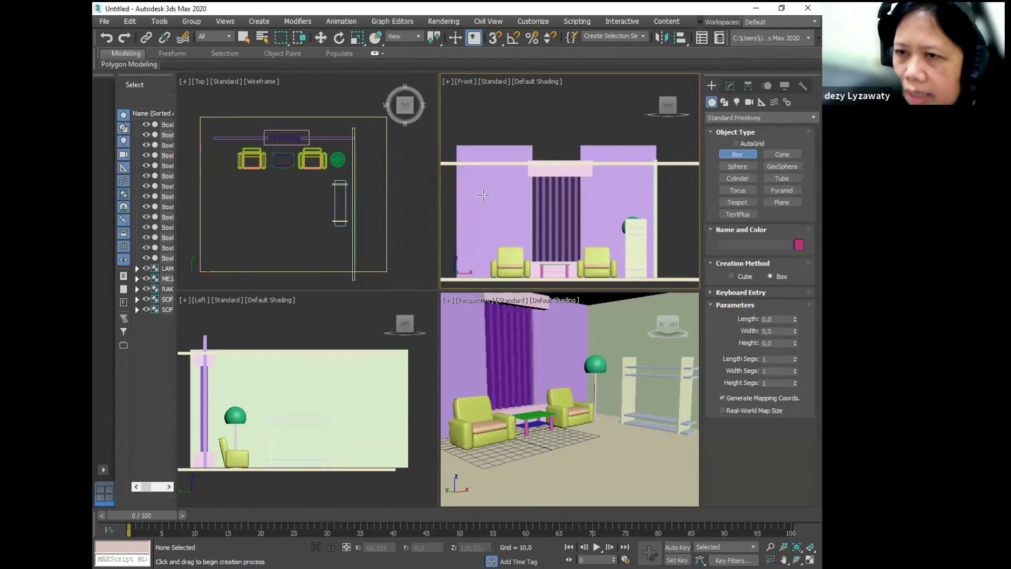
pyautogui.moveTo(484, 195); pyautogui.dragTo(526, 221)
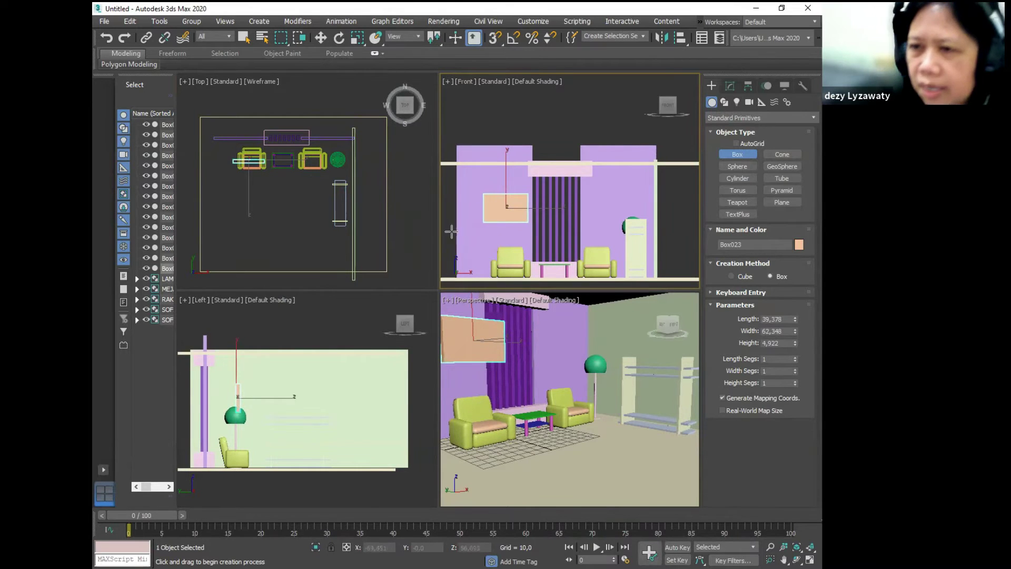
pyautogui.moveTo(404, 227); pyautogui.dragTo(409, 233, button='middle')
pyautogui.scroll(5, 322, 187)
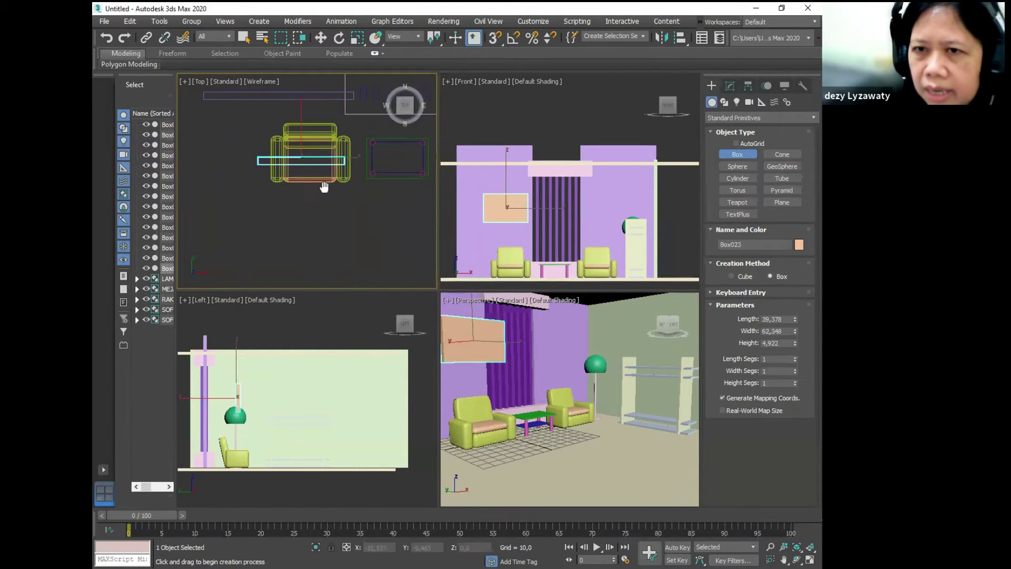
pyautogui.click(320, 38)
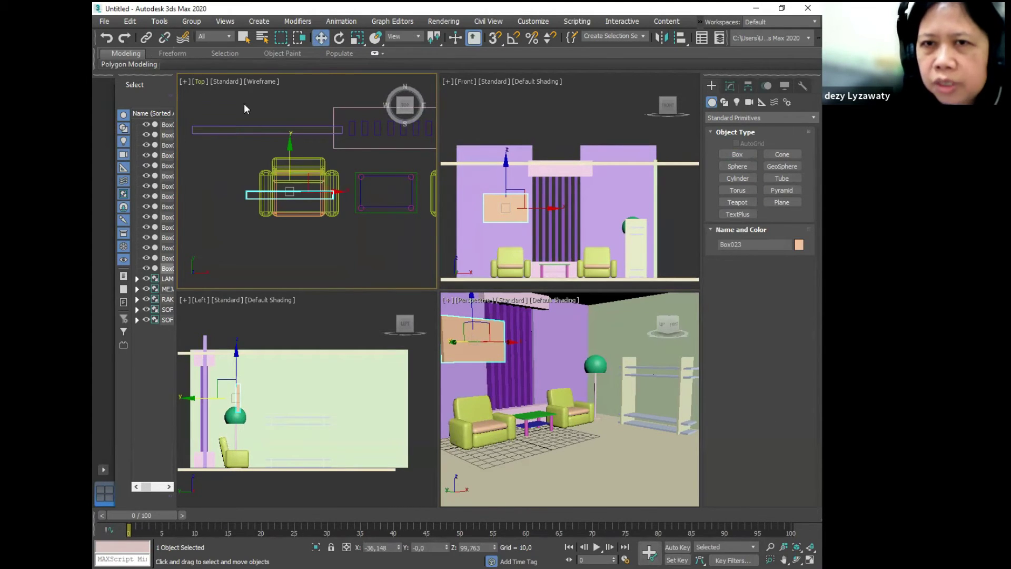
pyautogui.moveTo(286, 150); pyautogui.dragTo(289, 86)
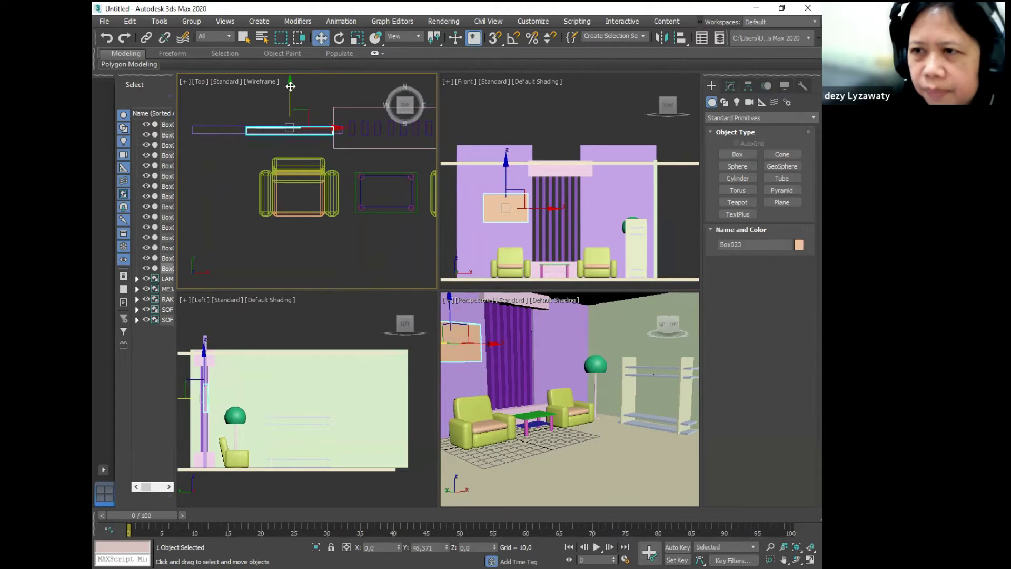
pyautogui.moveTo(531, 208); pyautogui.dragTo(522, 207)
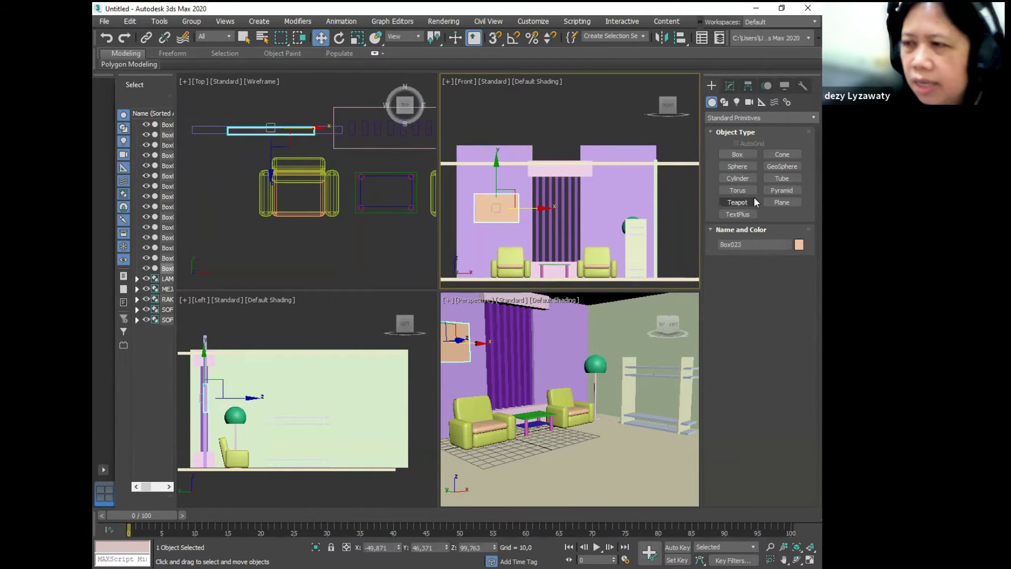
# - Create a canvas box about 35 long, 55 wide and 1.4 high inside the picture frame's outline in the front view
pyautogui.moveTo(526, 190); pyautogui.dragTo(506, 211, button='middle')
pyautogui.scroll(2, 506, 198)
pyautogui.click(742, 155)
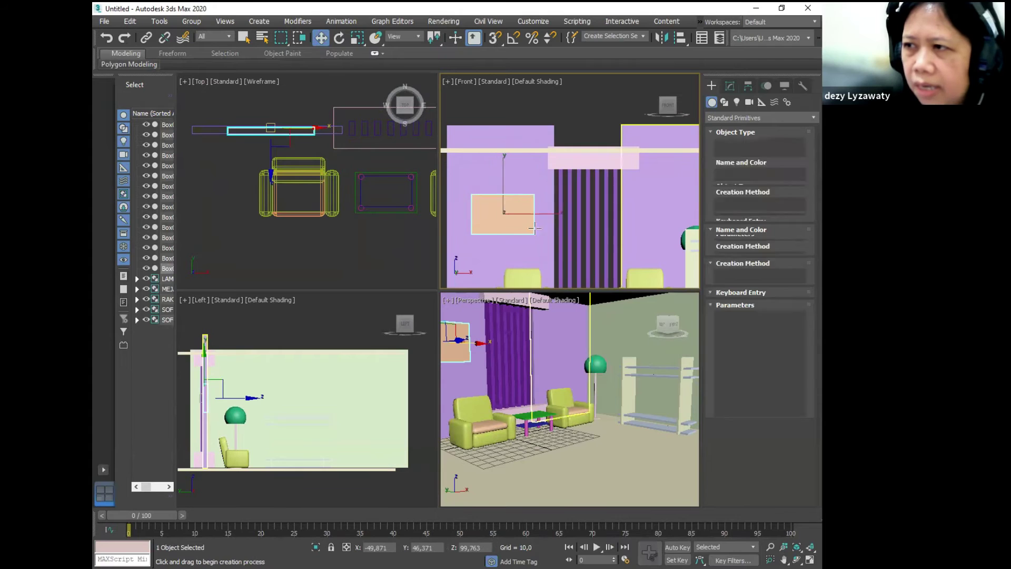
pyautogui.scroll(3, 491, 206)
pyautogui.moveTo(462, 174); pyautogui.dragTo(572, 243)
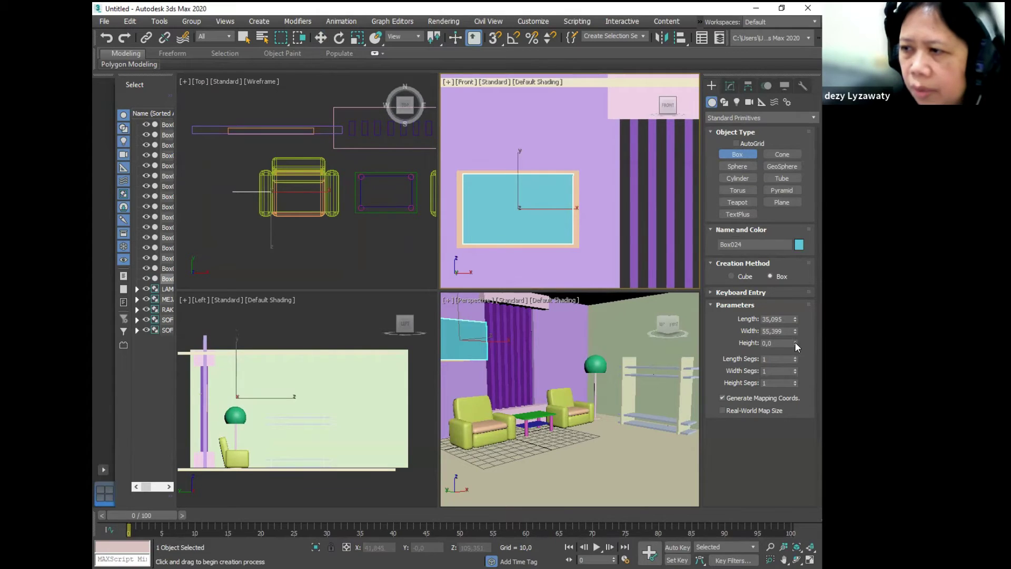
pyautogui.moveTo(795, 342); pyautogui.dragTo(796, 265)
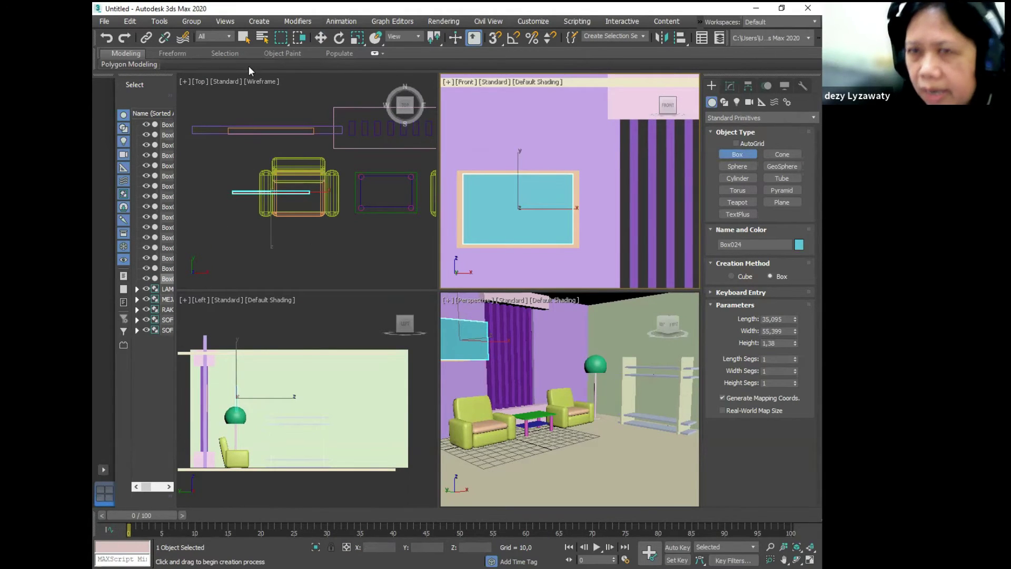
# - Move the canvas box back to about Y 42 so it sits on the front of the picture frame
pyautogui.click(320, 37)
pyautogui.rightClick(292, 182)
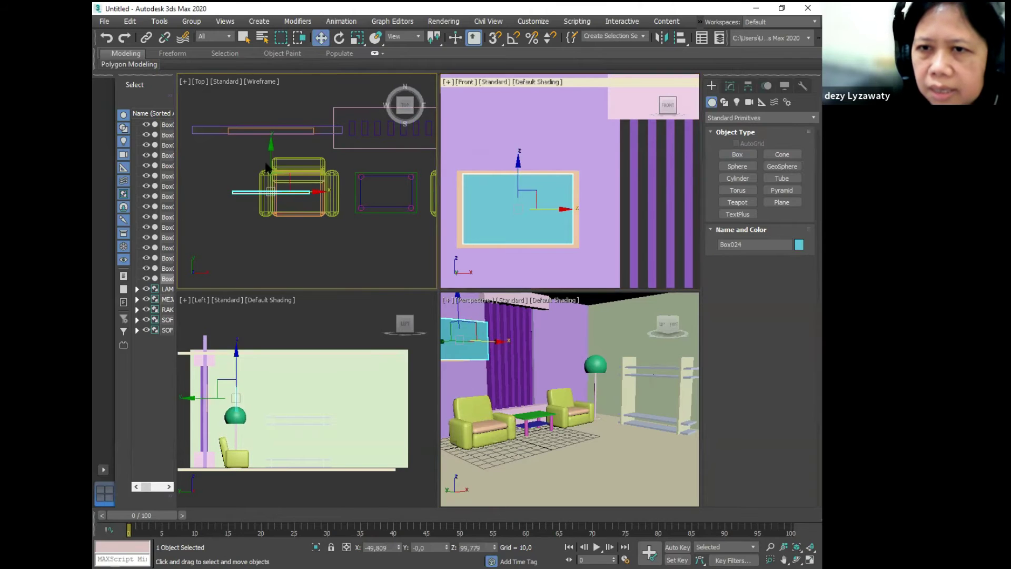
pyautogui.moveTo(270, 153); pyautogui.dragTo(286, 89)
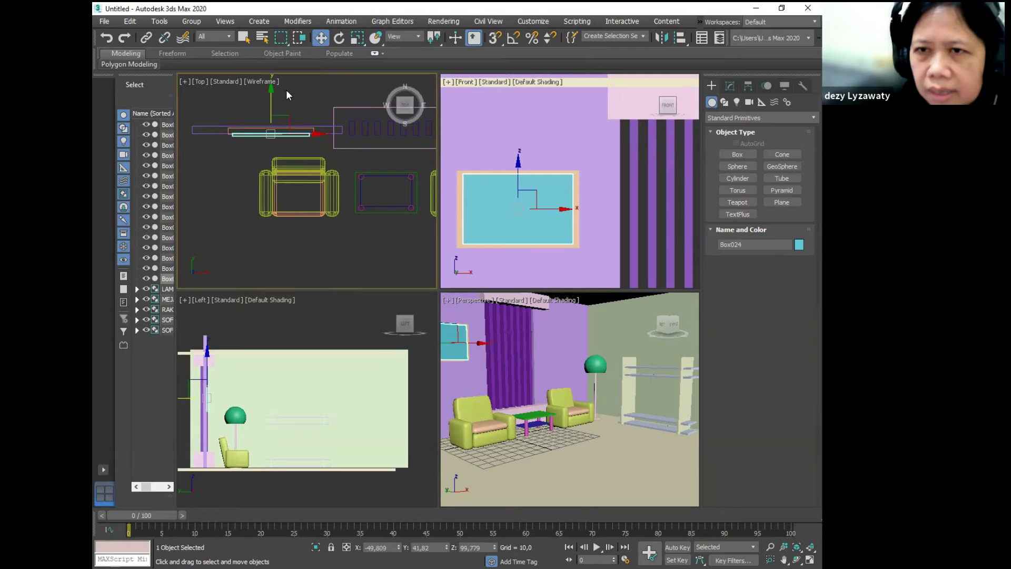
# - Shift the frame and canvas together slightly forward in plan so they protrude from the wall
pyautogui.click(319, 127)
pyautogui.scroll(4, 320, 128)
pyautogui.click(320, 130)
pyautogui.keyDown('ctrl'); pyautogui.click(308, 145); pyautogui.keyUp('ctrl')
pyautogui.moveTo(236, 111); pyautogui.dragTo(235, 116)
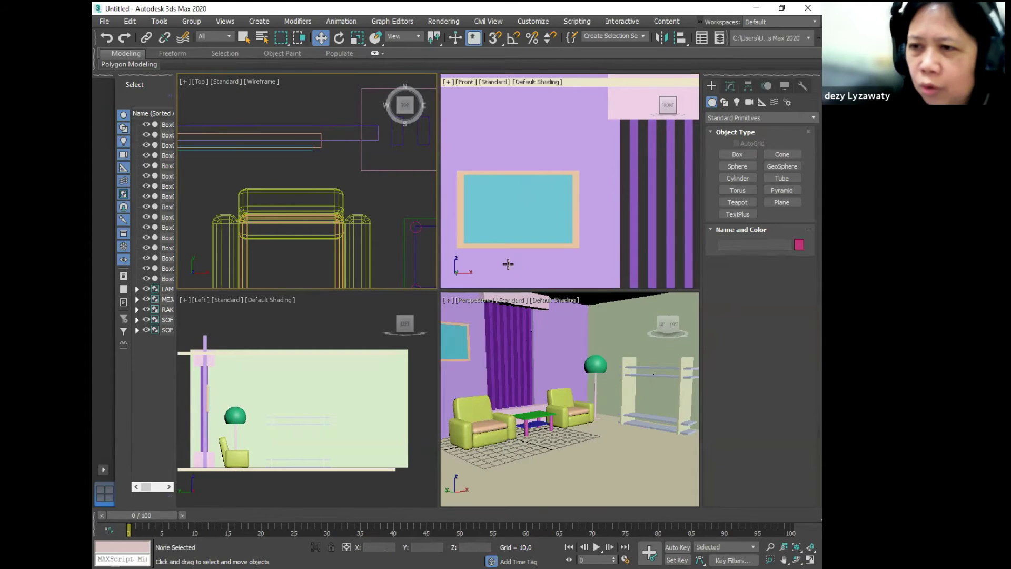
# - Group the picture frame and its canvas under the name POTRET
pyautogui.click(562, 218)
pyautogui.keyDown('ctrl'); pyautogui.click(576, 213); pyautogui.keyUp('ctrl')
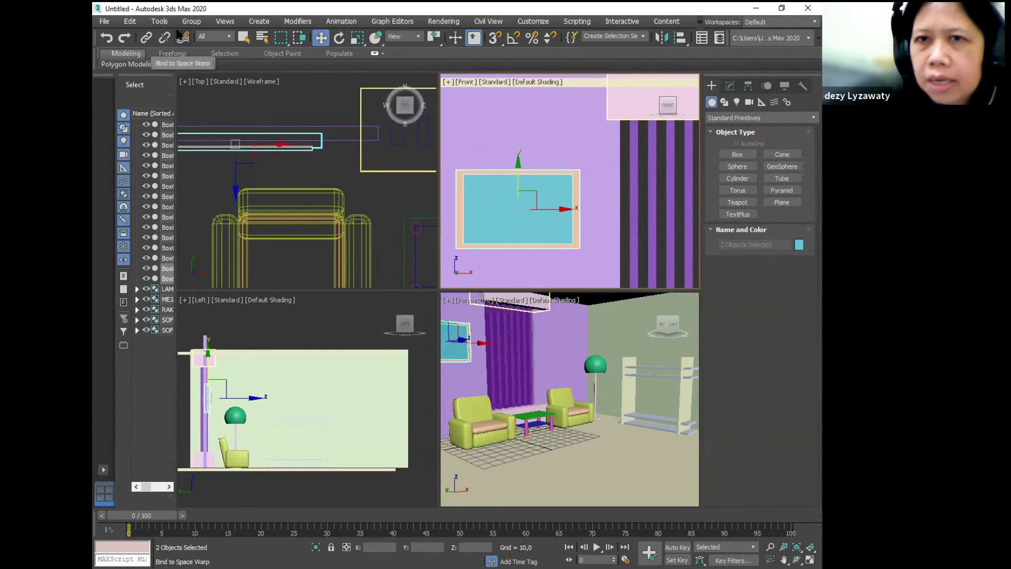
pyautogui.click(191, 21)
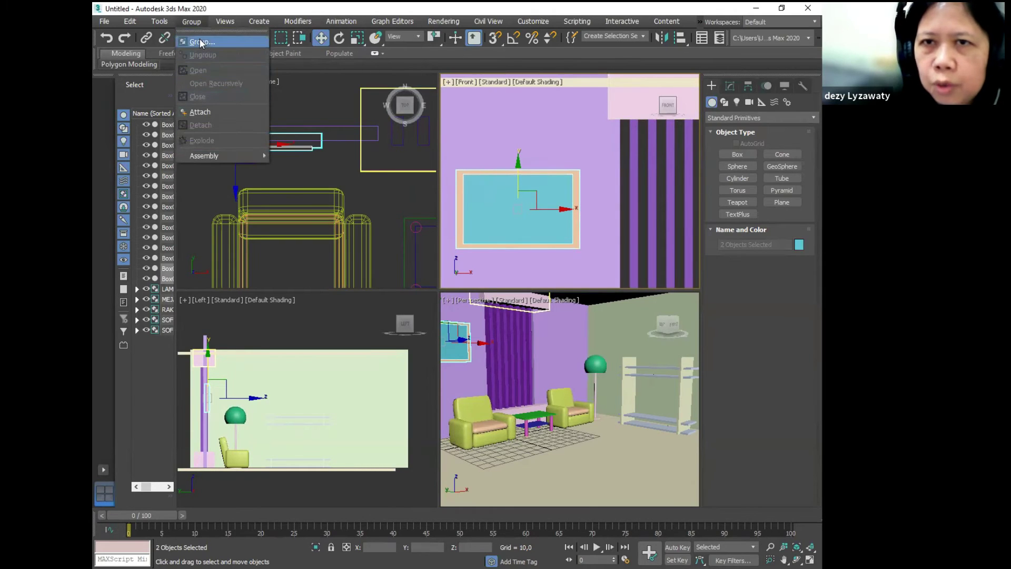
pyautogui.click(200, 41)
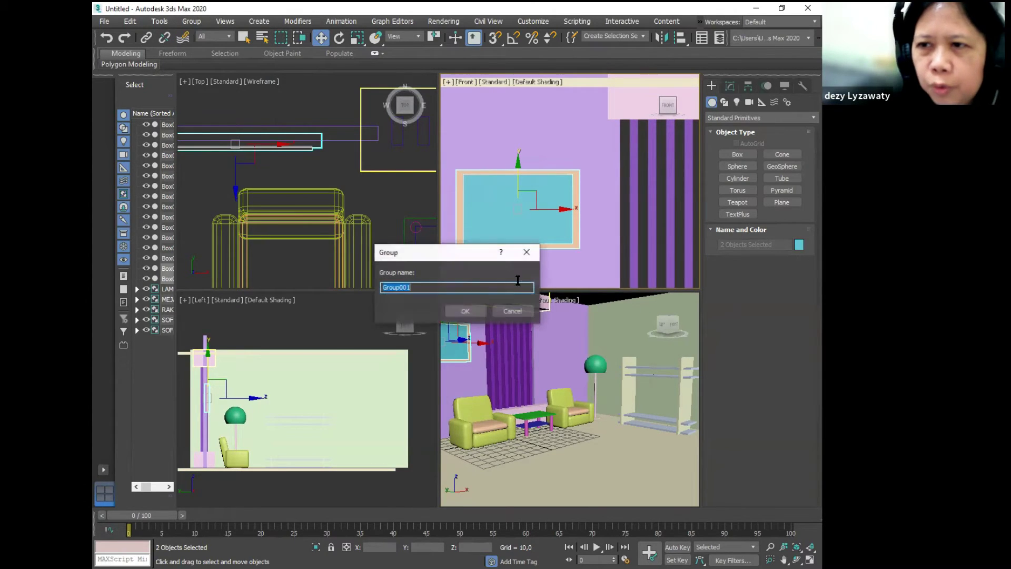
pyautogui.write('LU')
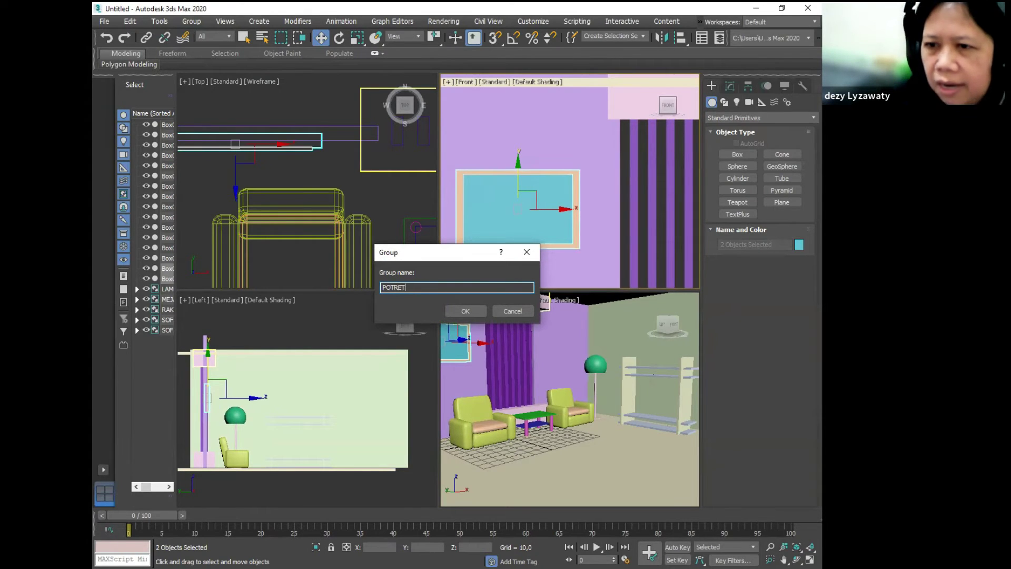
pyautogui.click(466, 311)
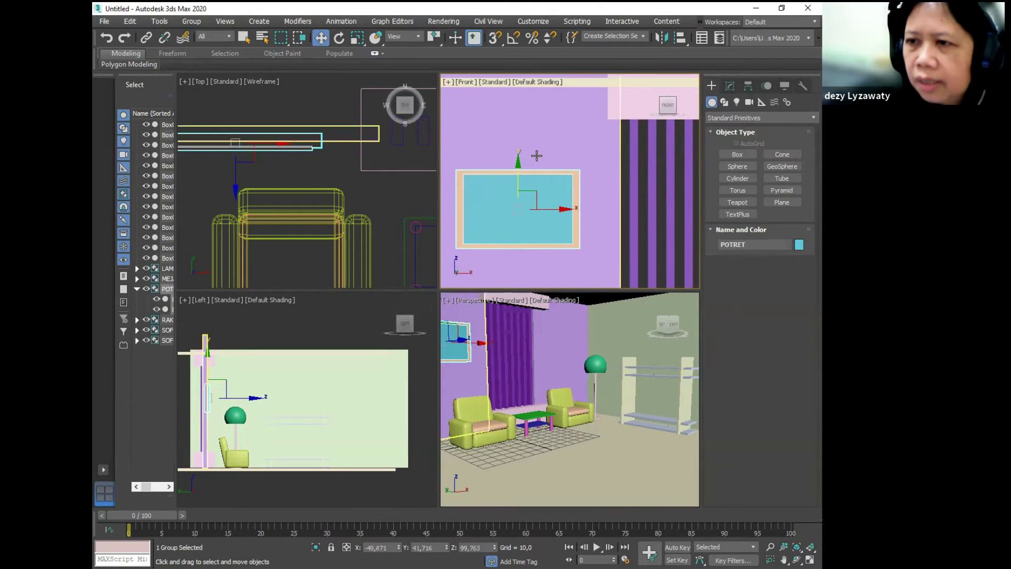
# - Copy the POTRET group horizontally to about X 119, onto the wall panel on the other side of the curtain
pyautogui.scroll(-4, 495, 182)
pyautogui.moveTo(504, 183); pyautogui.dragTo(621, 194)
pyautogui.click(459, 340)
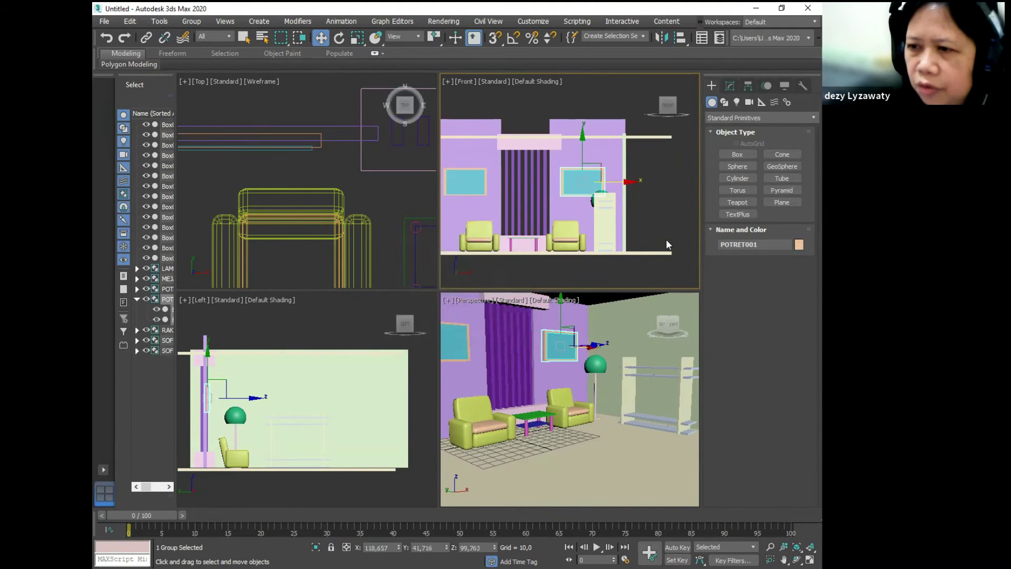
pyautogui.click(561, 354)
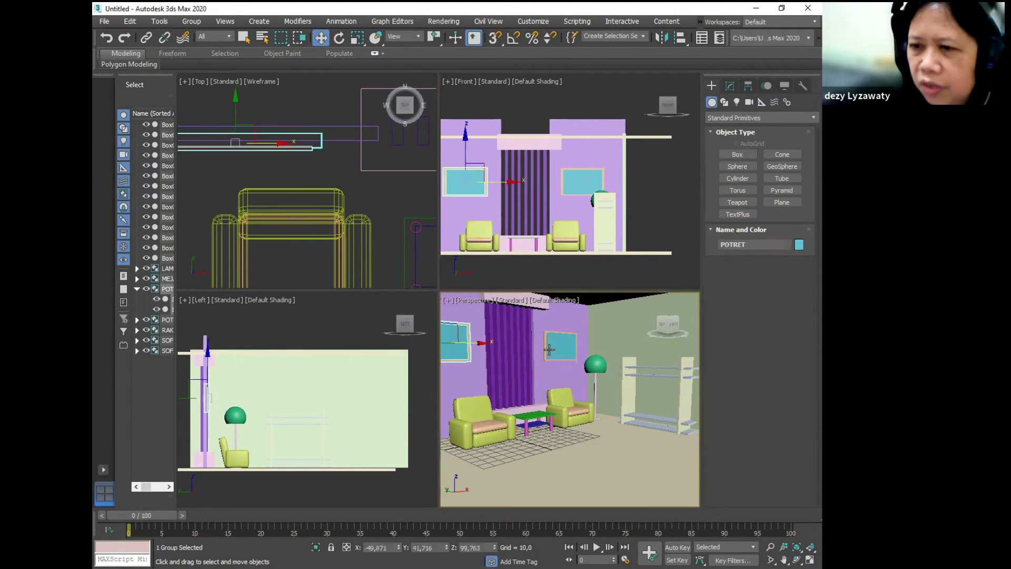
pyautogui.click(328, 155)
# - Create a plane about 79 long and 122 wide in plan as a rug in front of the armchairs
pyautogui.scroll(-5, 327, 155)
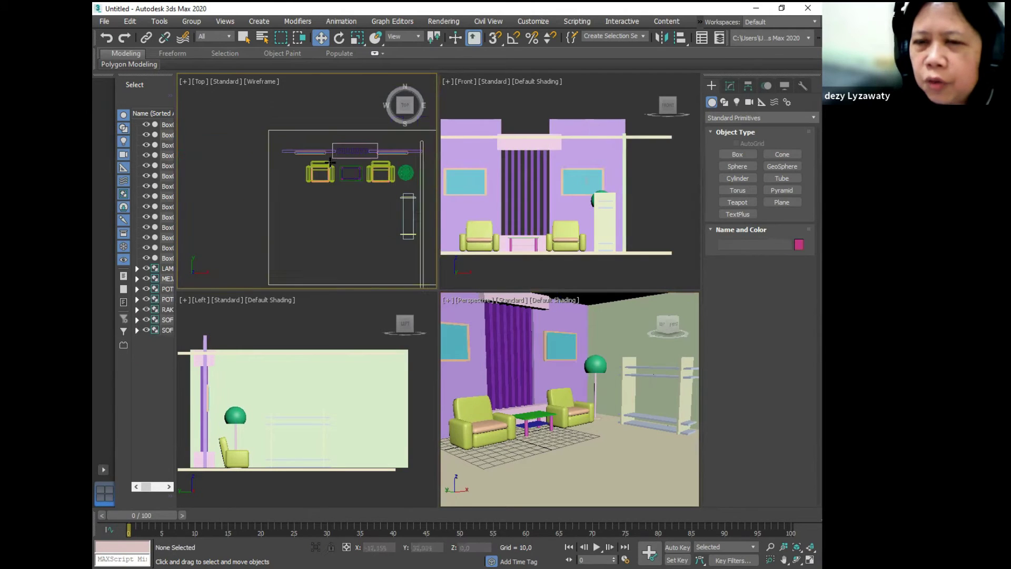
pyautogui.scroll(3, 344, 196)
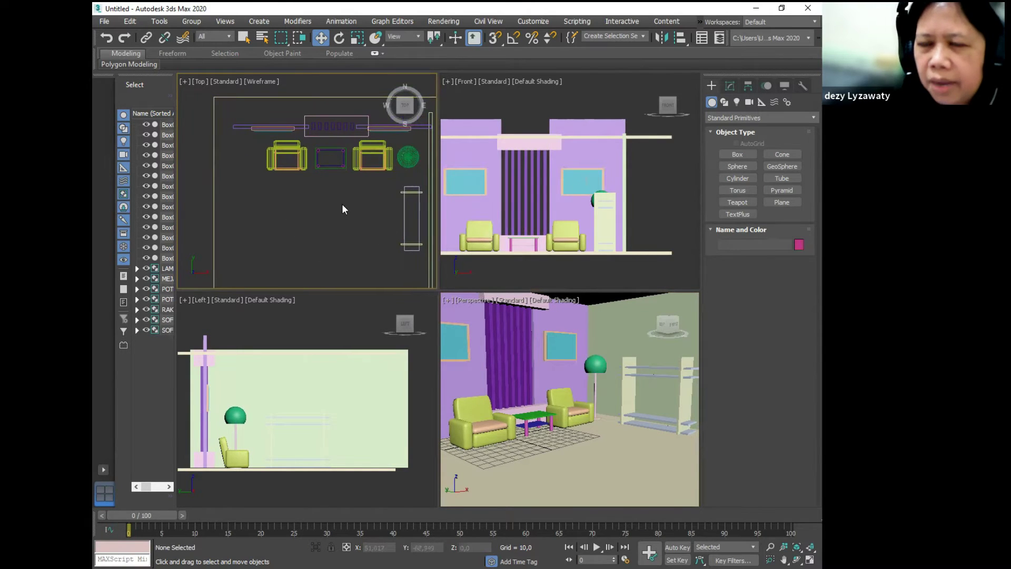
pyautogui.press('ctrl')
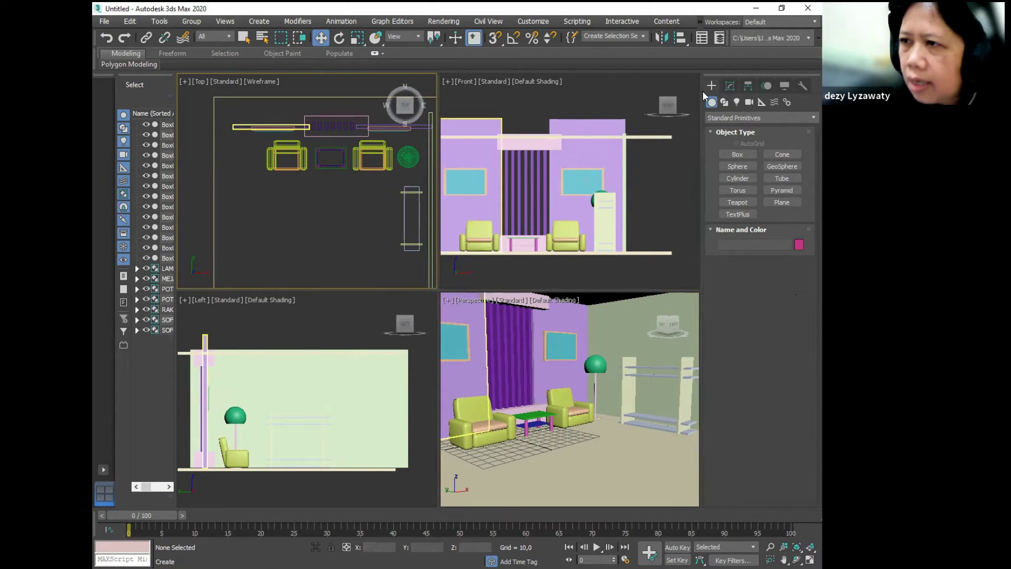
pyautogui.press('ctrl')
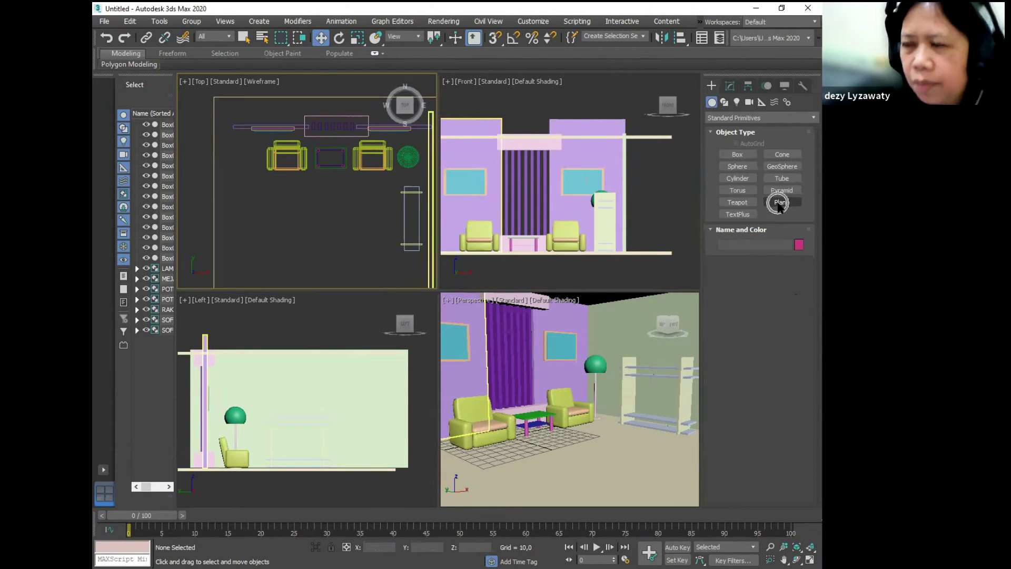
pyautogui.press('ctrl')
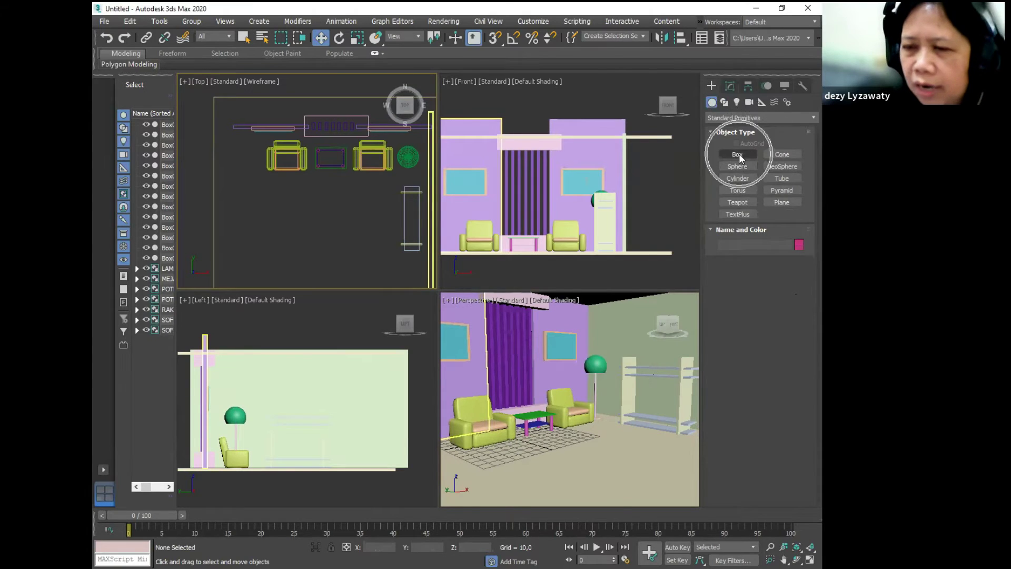
pyautogui.press('ctrl')
pyautogui.click(778, 204)
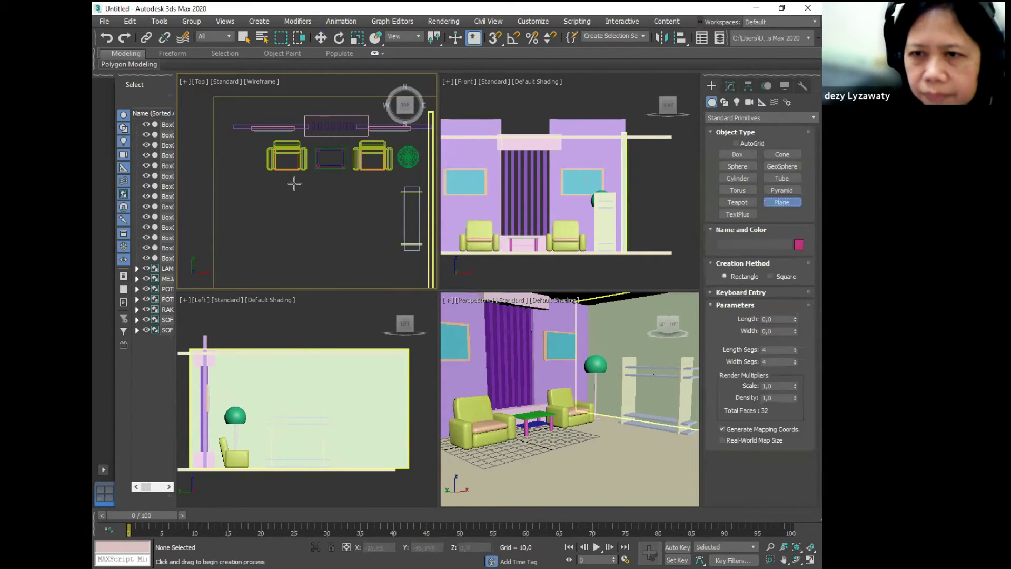
pyautogui.moveTo(295, 181); pyautogui.dragTo(380, 235)
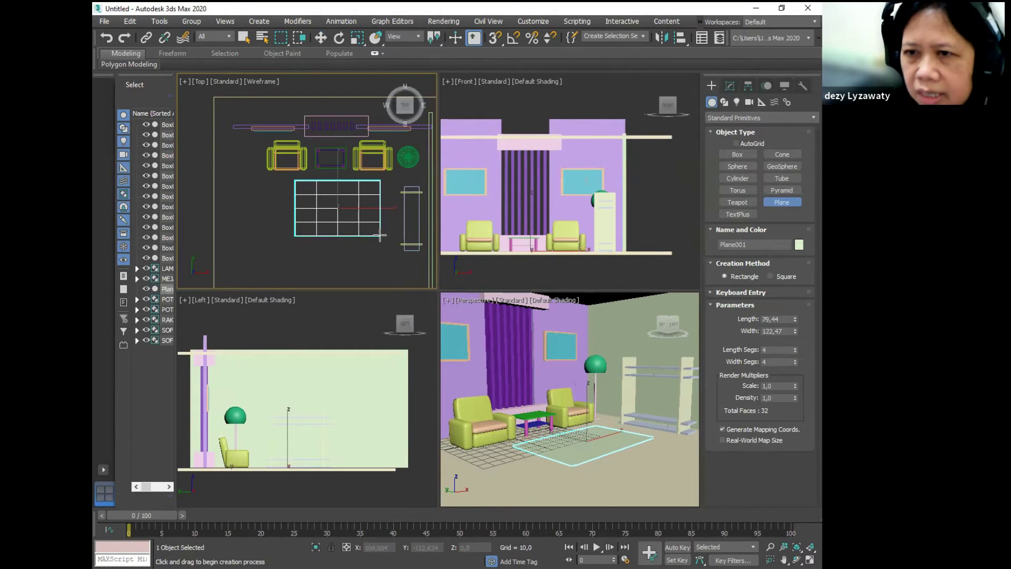
# - Move the rug plane slightly farther away from the armchairs in plan and deselect it
pyautogui.click(320, 38)
pyautogui.moveTo(343, 193); pyautogui.dragTo(343, 200)
pyautogui.click(338, 91)
# - Create a sphere with a radius of about 15.5 over the left half of the rug in plan
pyautogui.moveTo(354, 161); pyautogui.dragTo(321, 165, button='middle')
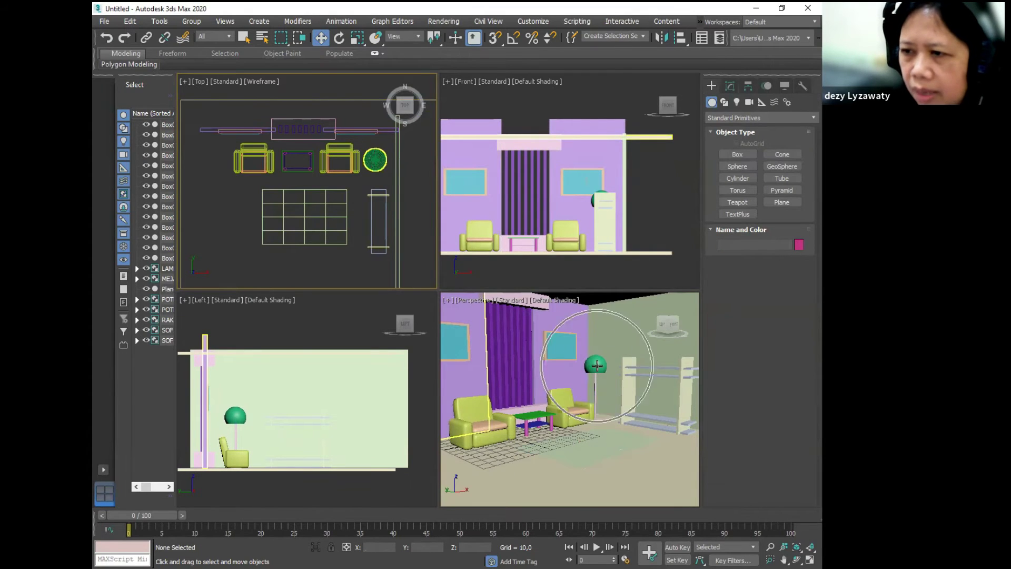
pyautogui.click(745, 166)
pyautogui.moveTo(278, 237)
pyautogui.mouseDown(button='middle')
pyautogui.moveTo(288, 213)
pyautogui.moveTo(277, 220)
pyautogui.mouseUp(button='middle')
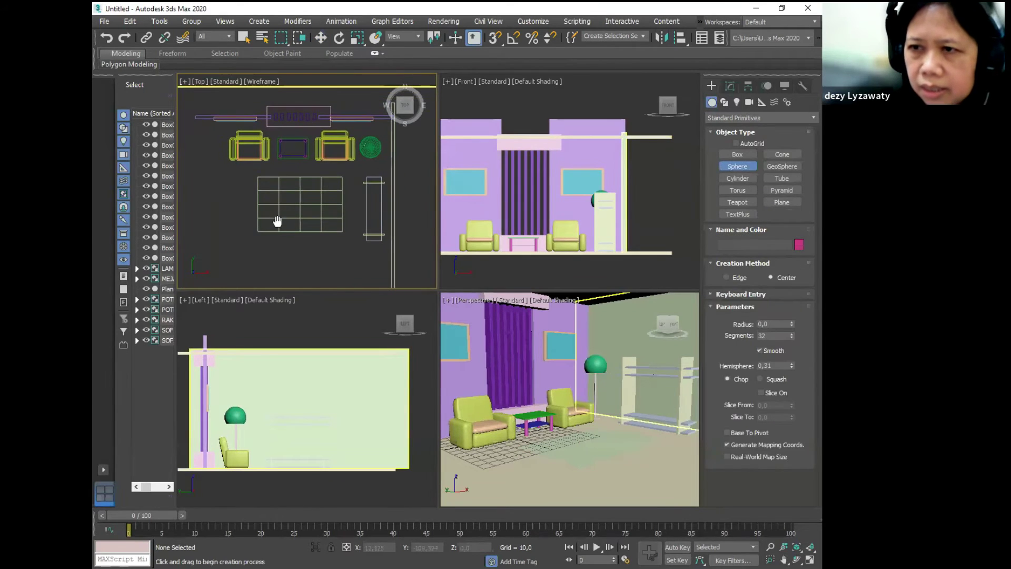
pyautogui.moveTo(281, 200)
pyautogui.mouseDown()
pyautogui.moveTo(296, 204)
pyautogui.moveTo(285, 201)
pyautogui.mouseUp()
# - Raise the sphere to about Z 121 so it hangs below the ceiling as a lamp
pyautogui.click(321, 37)
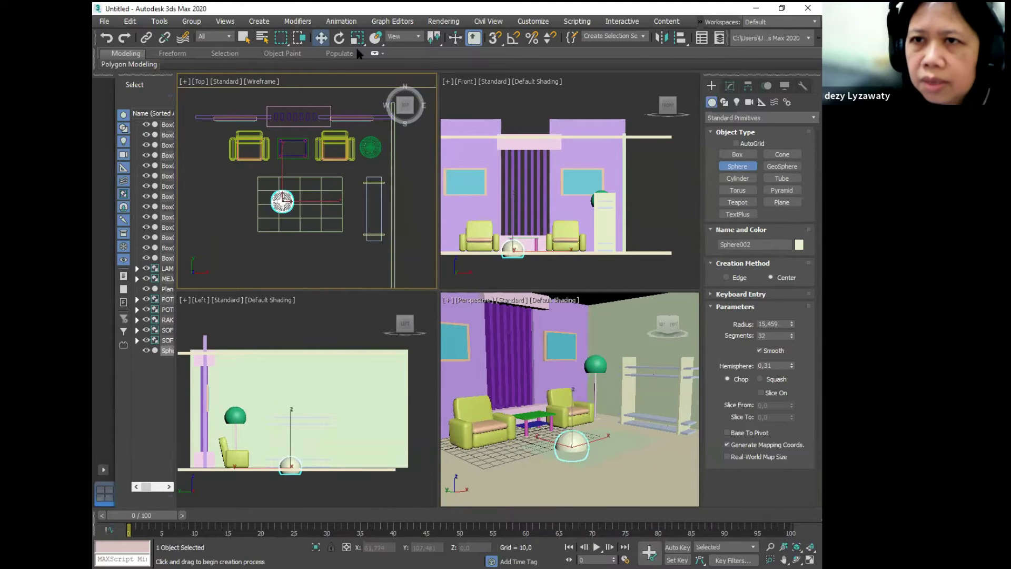
pyautogui.middleClick(557, 172)
pyautogui.moveTo(556, 172); pyautogui.dragTo(579, 168, button='middle')
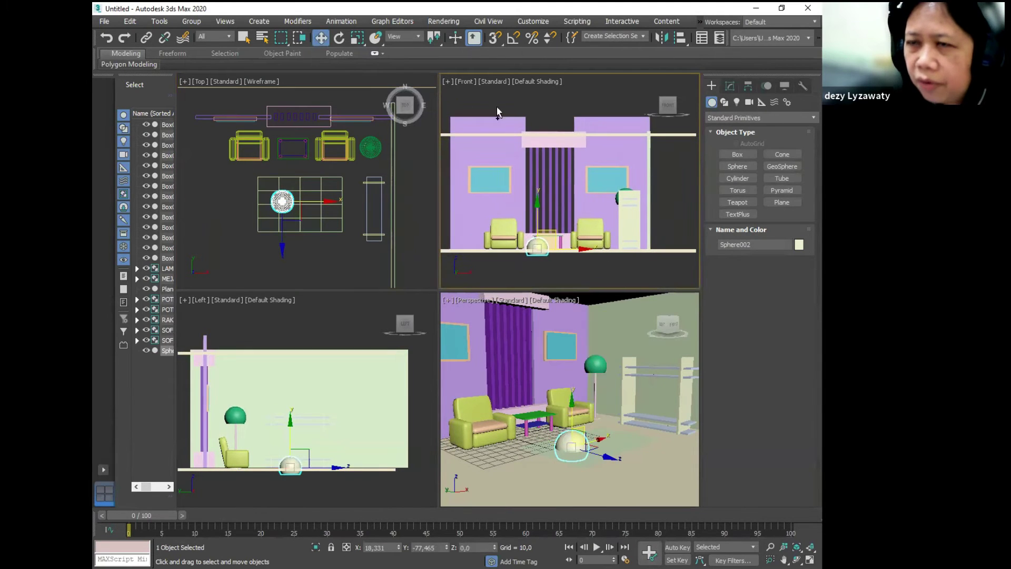
pyautogui.moveTo(537, 221); pyautogui.dragTo(554, 154)
# - Copy the hanging sphere sideways over the rug to about X 53 and reduce the copy's radius to about 11.9
pyautogui.click(289, 200)
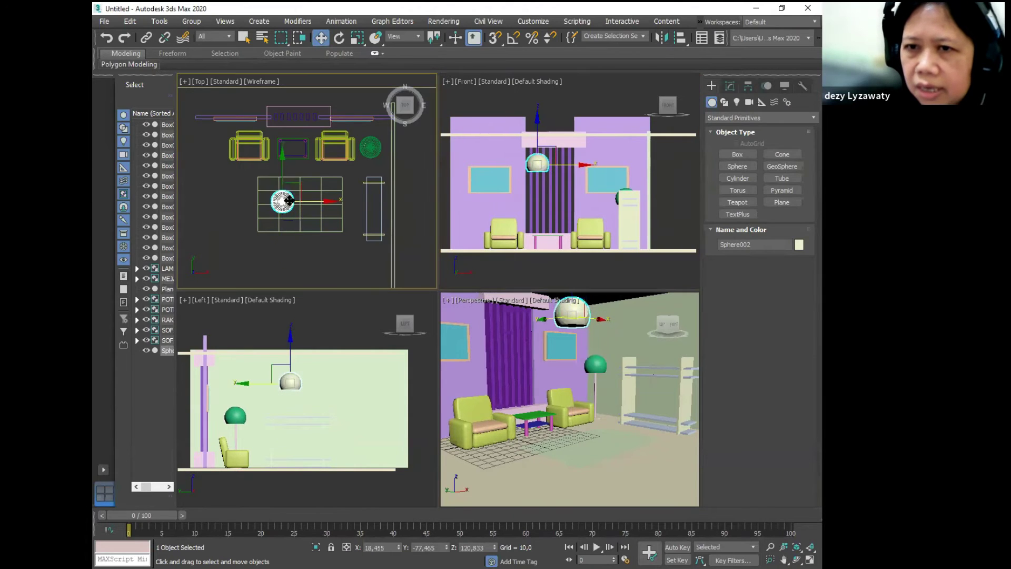
pyautogui.scroll(3, 289, 201)
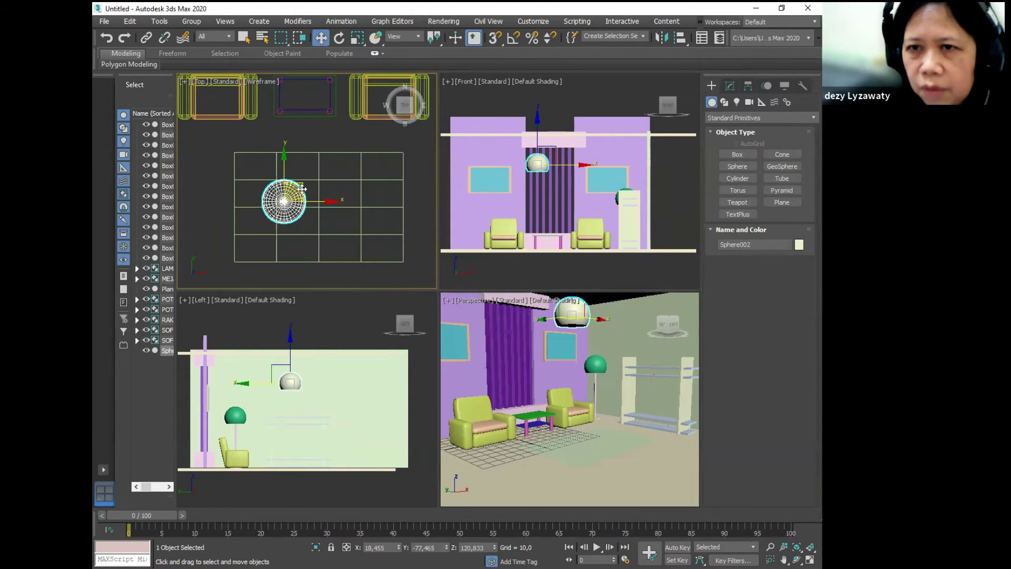
pyautogui.keyDown('shift'); pyautogui.moveTo(300, 185); pyautogui.dragTo(347, 188); pyautogui.keyUp('shift')
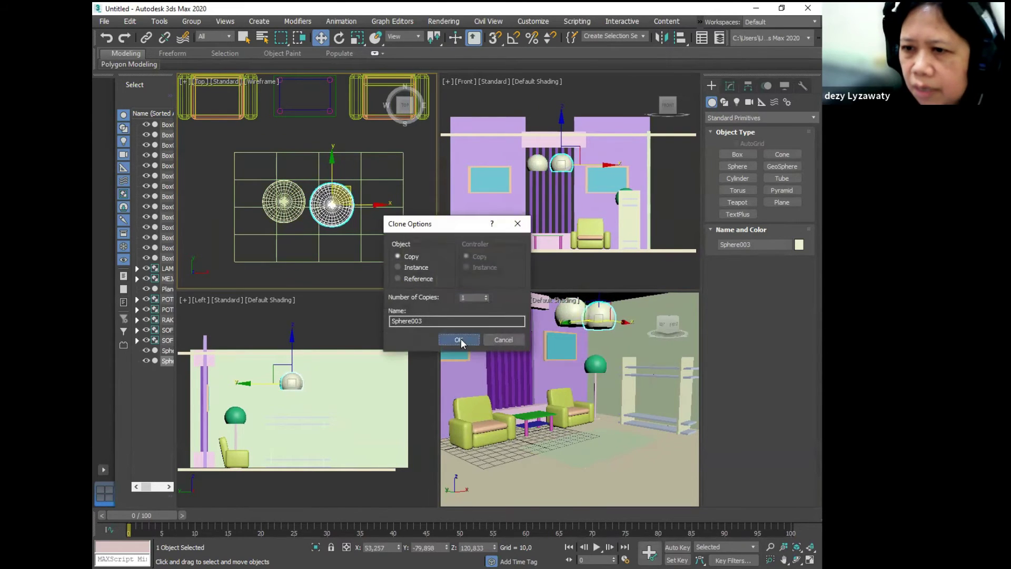
pyautogui.click(460, 339)
pyautogui.click(729, 88)
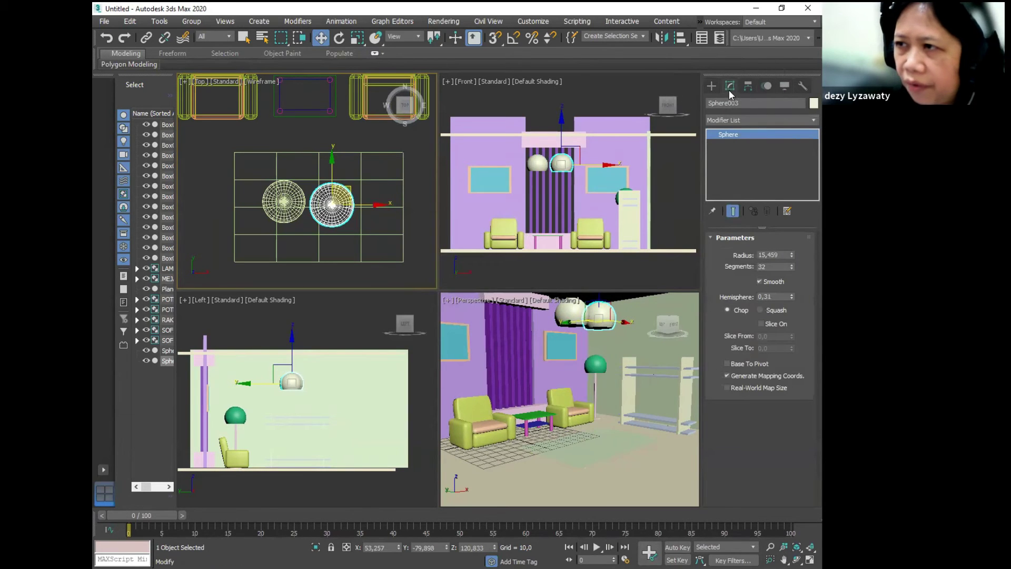
pyautogui.moveTo(792, 254); pyautogui.dragTo(790, 279)
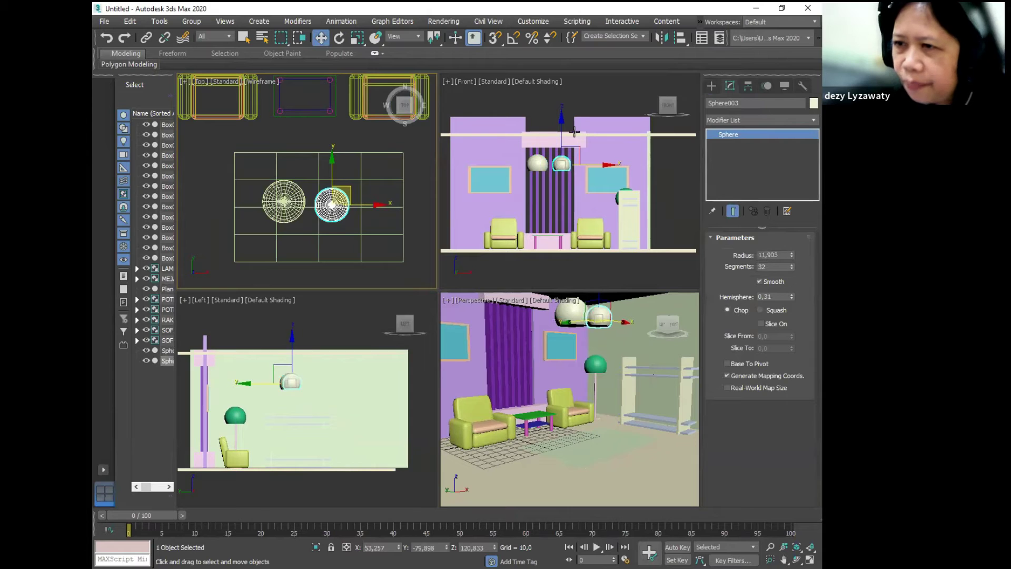
# - Lower the smaller lamp sphere to about Z 108 and cluster it with a copy of itself beside the large sphere in plan
pyautogui.moveTo(558, 134); pyautogui.dragTo(559, 142)
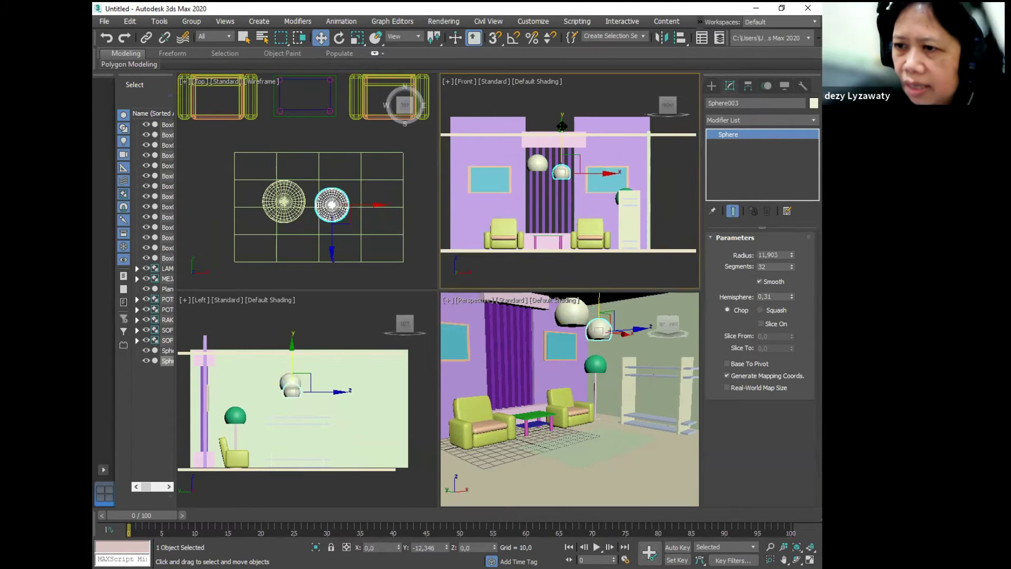
pyautogui.rightClick(337, 170)
pyautogui.moveTo(348, 190)
pyautogui.mouseDown()
pyautogui.moveTo(338, 192)
pyautogui.moveTo(346, 170)
pyautogui.moveTo(334, 159)
pyautogui.mouseUp()
pyautogui.click(458, 340)
pyautogui.click(341, 195)
pyautogui.moveTo(346, 195); pyautogui.dragTo(342, 194)
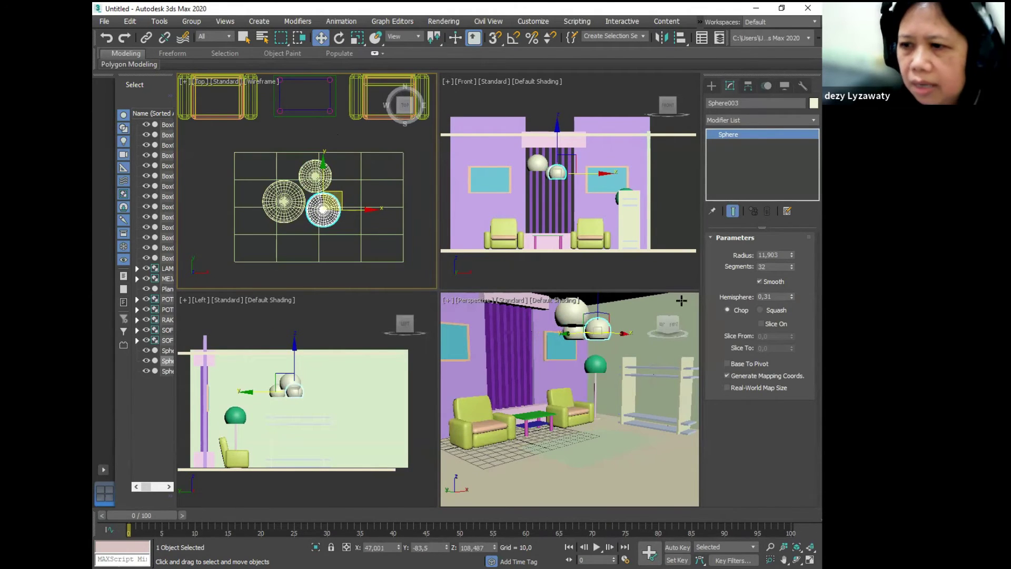
pyautogui.click(712, 85)
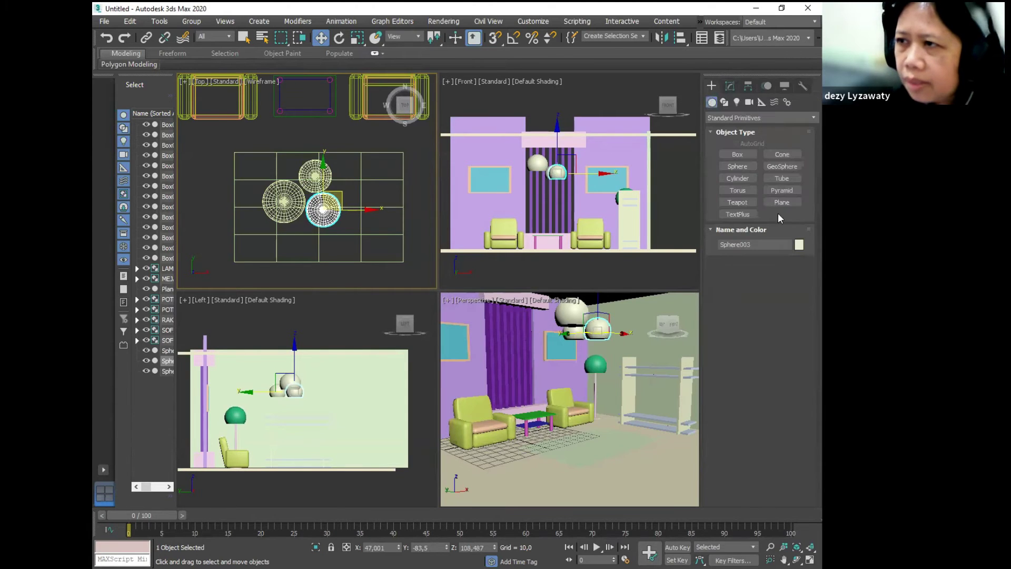
pyautogui.click(737, 166)
pyautogui.scroll(5, 335, 211)
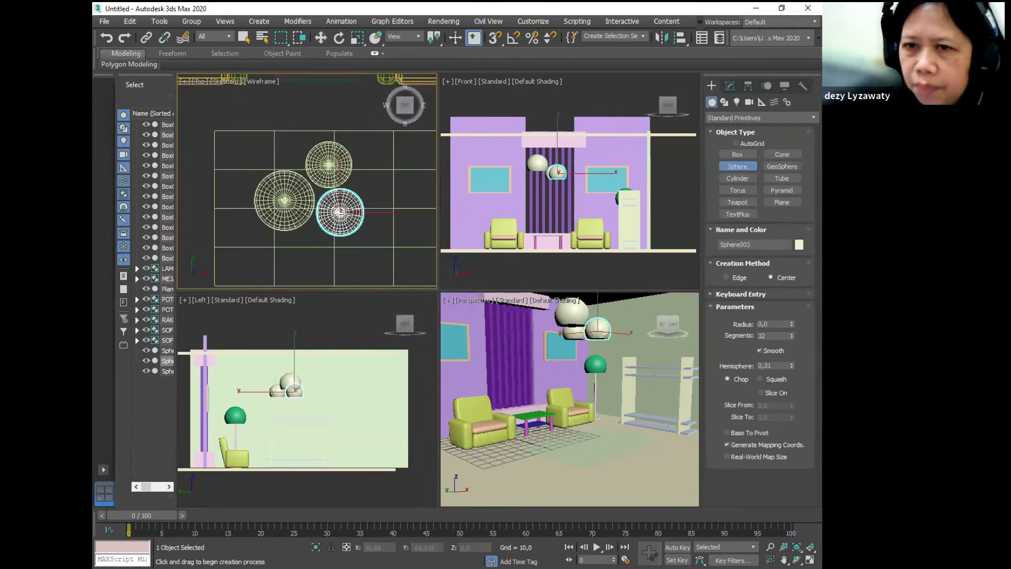
pyautogui.moveTo(334, 209); pyautogui.dragTo(334, 209)
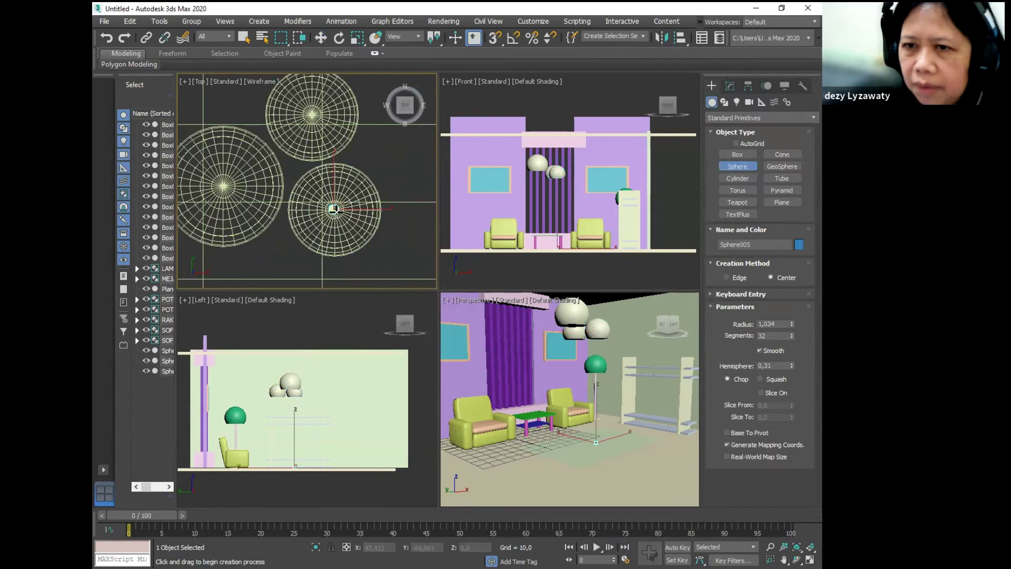
pyautogui.press('Delete')
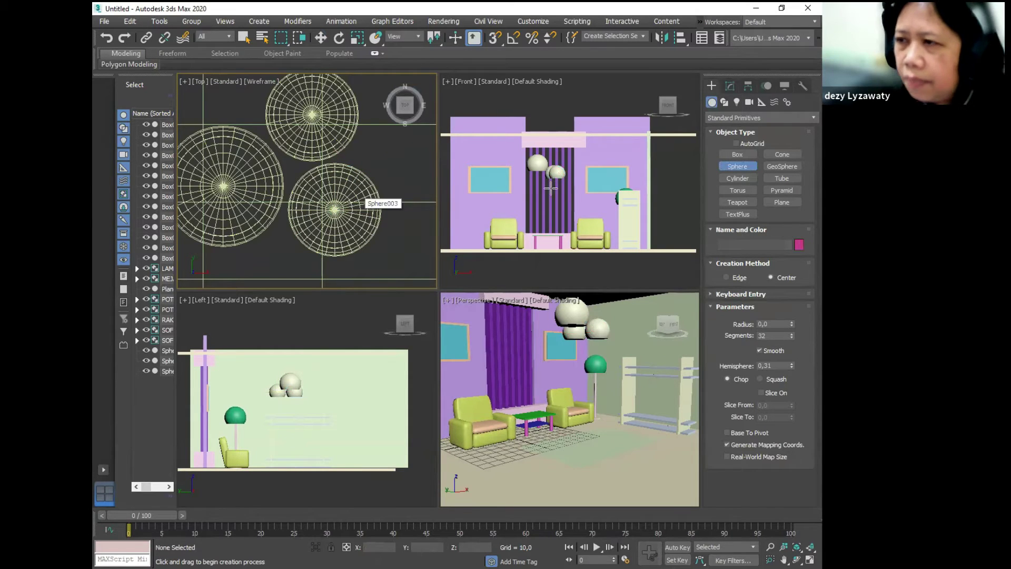
# - Create a cylinder about 1.2 in radius and 52.8 high at the front small sphere's centre and raise it to about Z 118
pyautogui.click(737, 178)
pyautogui.moveTo(334, 210); pyautogui.dragTo(334, 208)
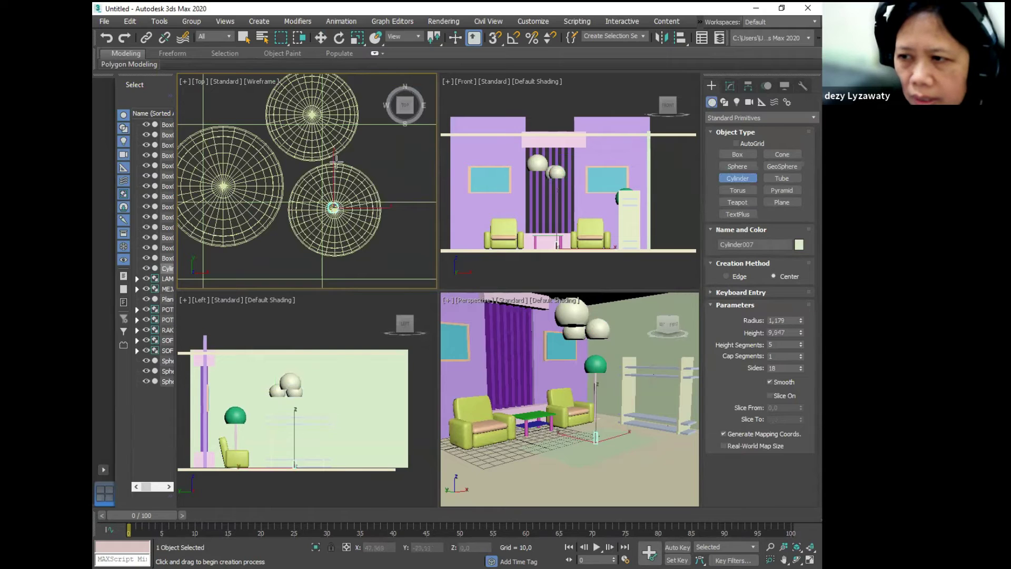
pyautogui.click(339, 11)
pyautogui.click(321, 38)
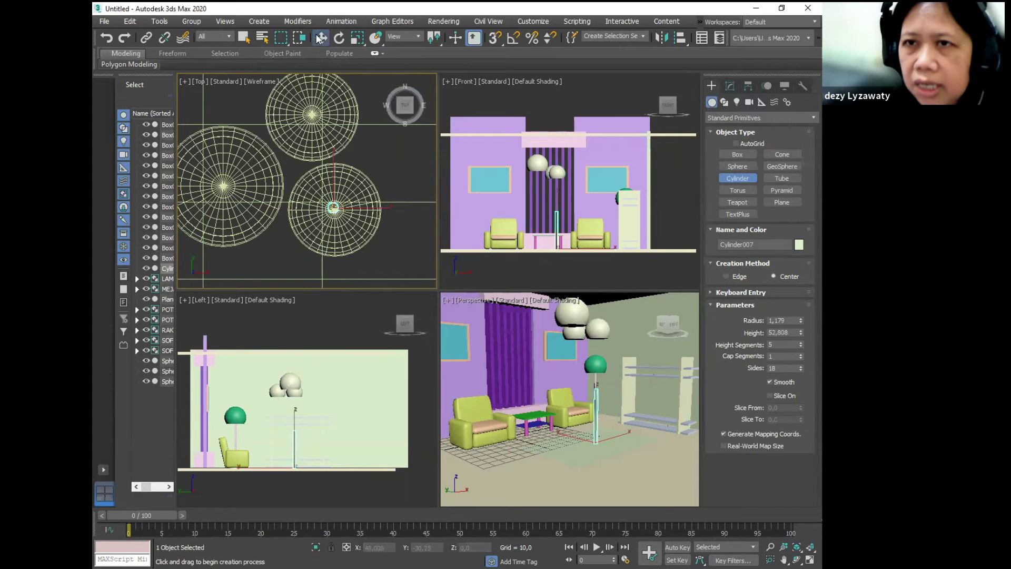
pyautogui.click(555, 224)
pyautogui.moveTo(555, 225); pyautogui.dragTo(562, 141)
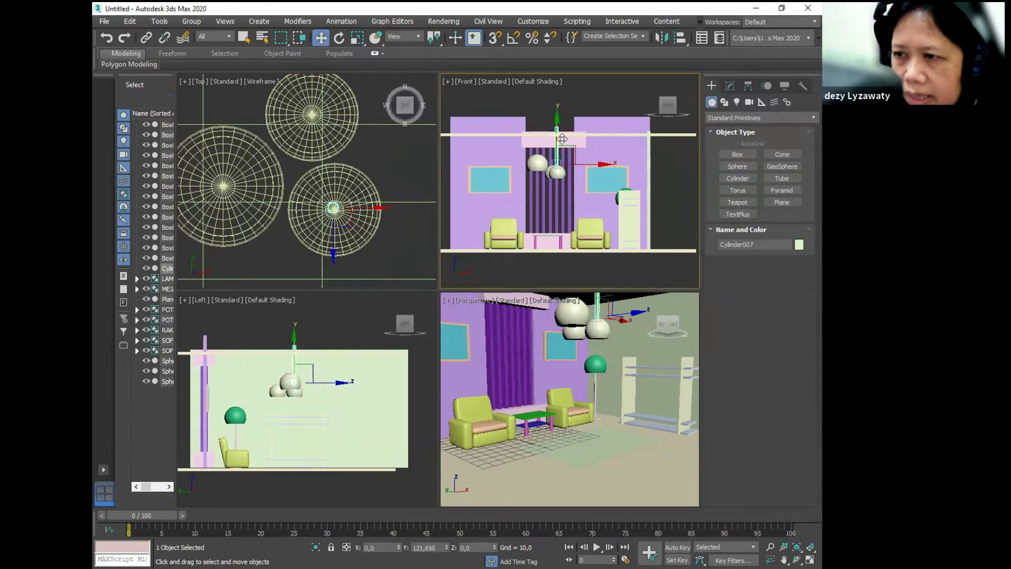
# - Copy the hanging rod to the centres of the other small sphere and the large sphere in plan
pyautogui.moveTo(388, 170); pyautogui.dragTo(386, 187, button='middle')
pyautogui.scroll(-2, 385, 187)
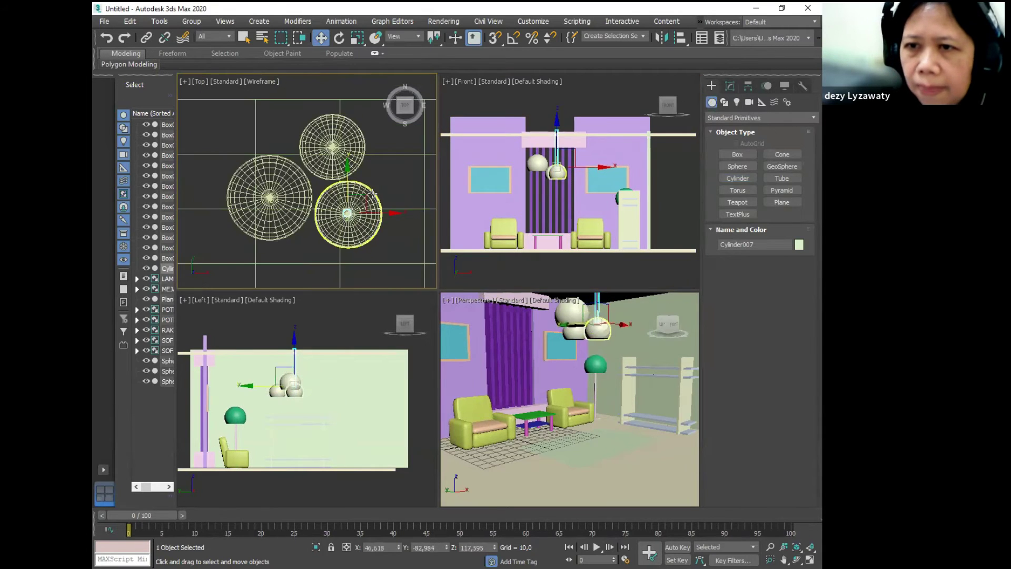
pyautogui.moveTo(363, 203)
pyautogui.mouseDown()
pyautogui.moveTo(351, 136)
pyautogui.moveTo(283, 185)
pyautogui.mouseUp()
pyautogui.press('Return')
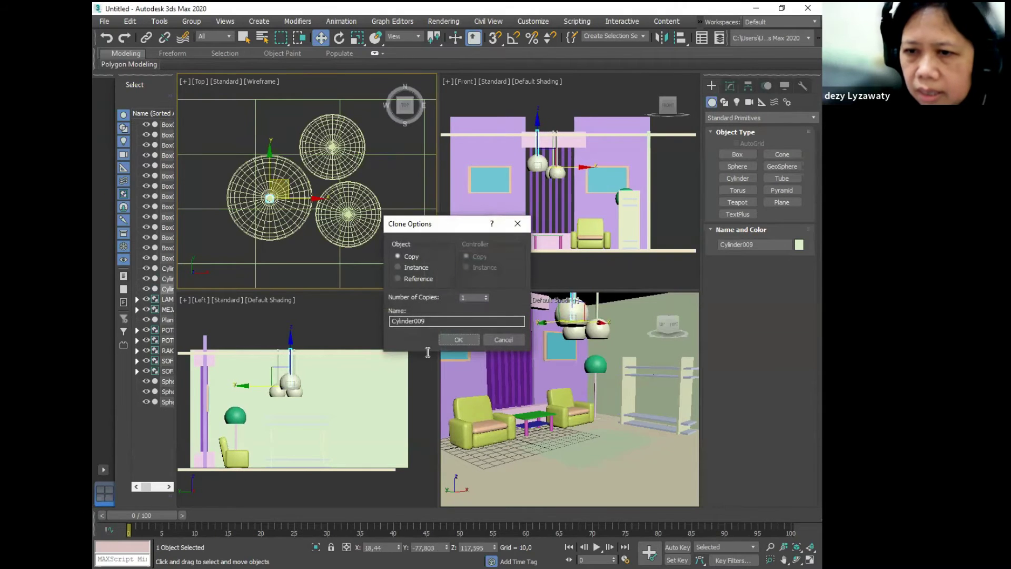
pyautogui.click(459, 339)
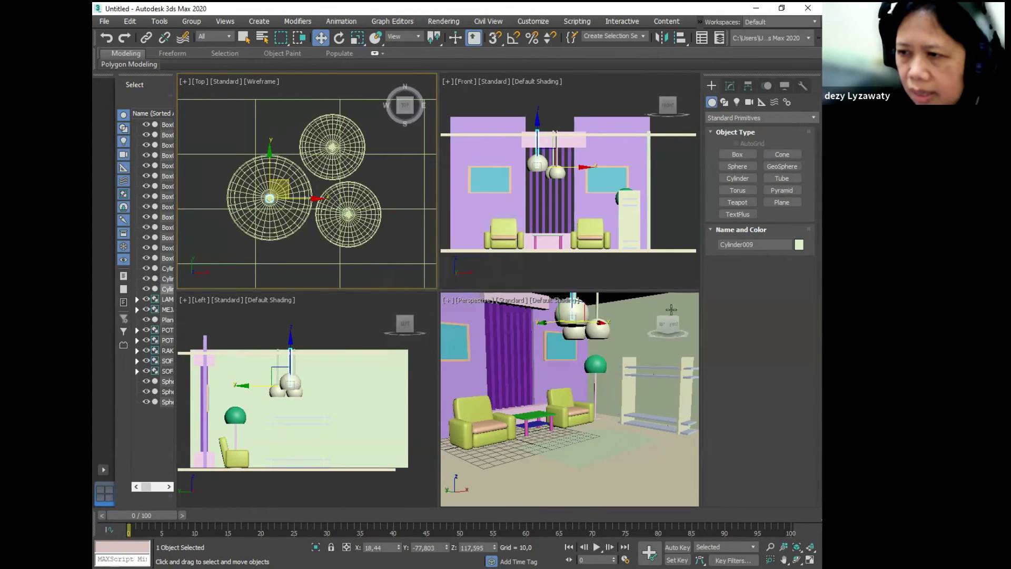
# - Examine the three hanging lamps up close and from outside the room in perspective, and clear the selection
pyautogui.click(809, 560)
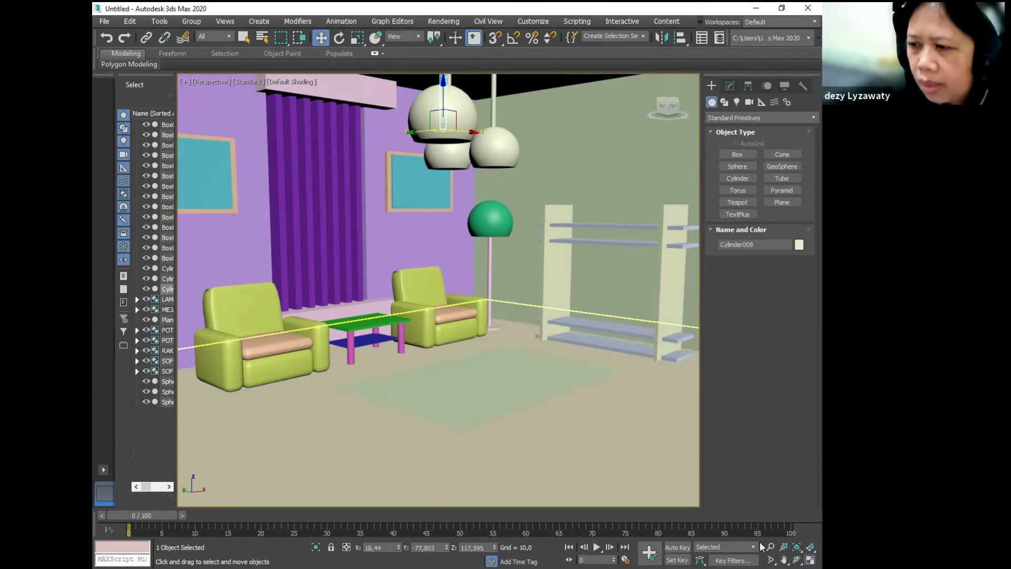
pyautogui.click(809, 559)
pyautogui.click(810, 547)
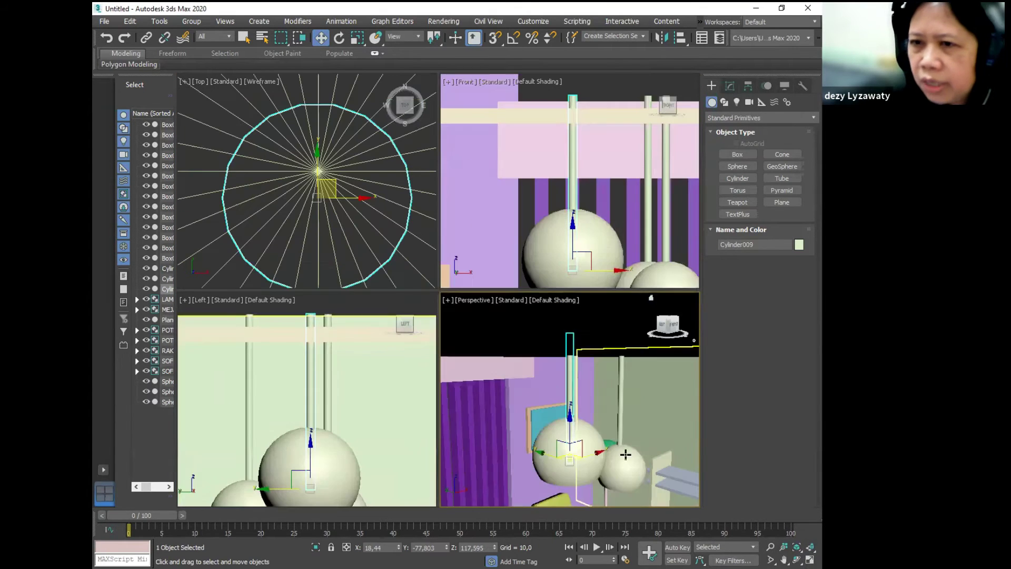
pyautogui.scroll(-5, 584, 357)
pyautogui.scroll(-4, 584, 357)
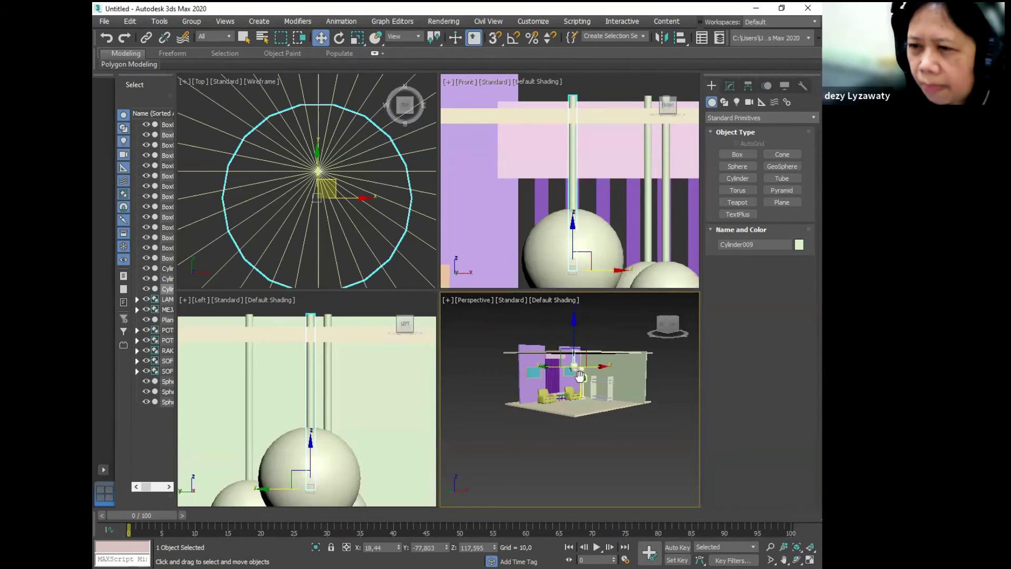
pyautogui.scroll(2, 580, 358)
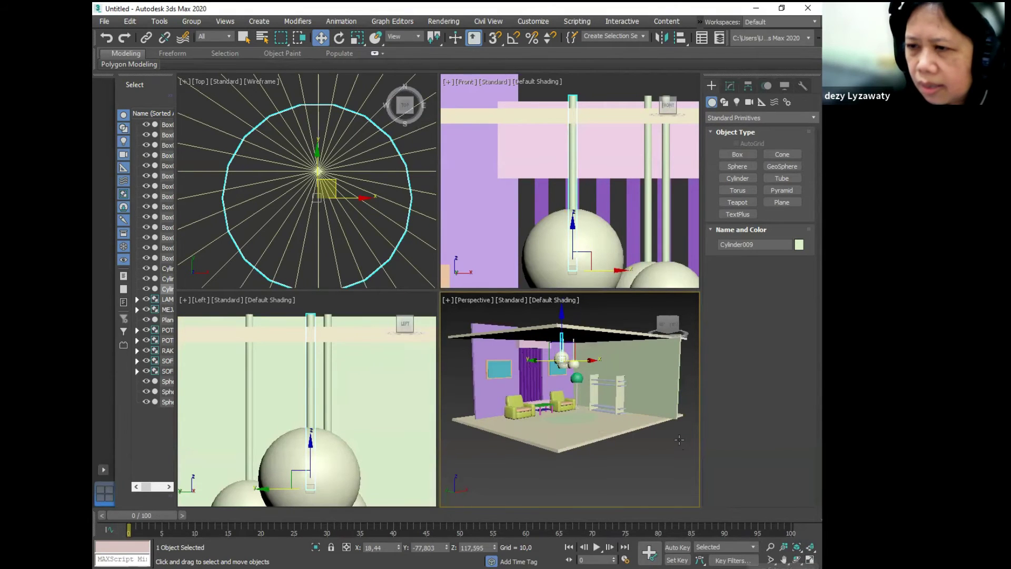
pyautogui.click(409, 248)
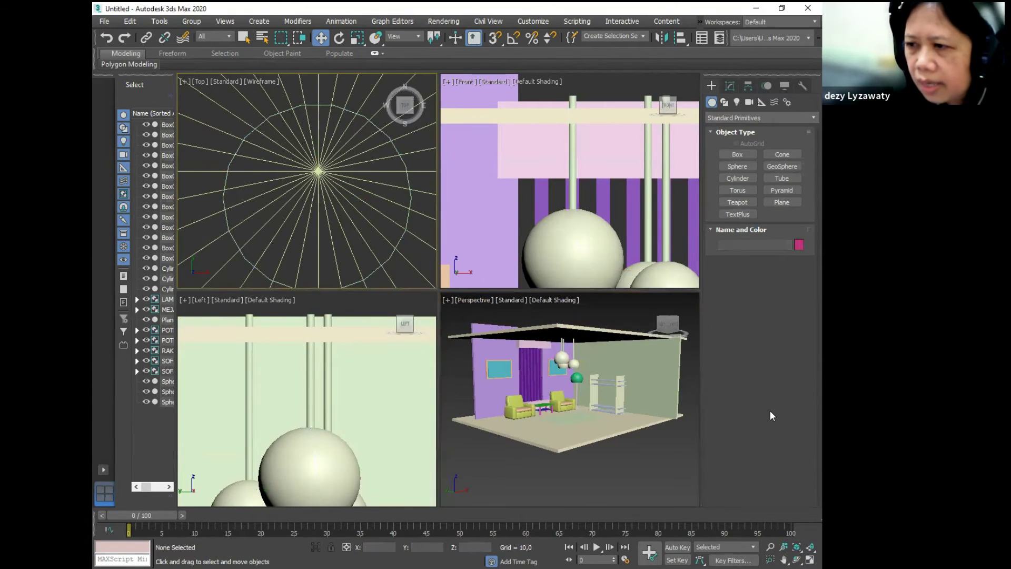
# - Examine the whole room in all four views and the furnished seating corner in perspective from several distances
pyautogui.click(809, 547)
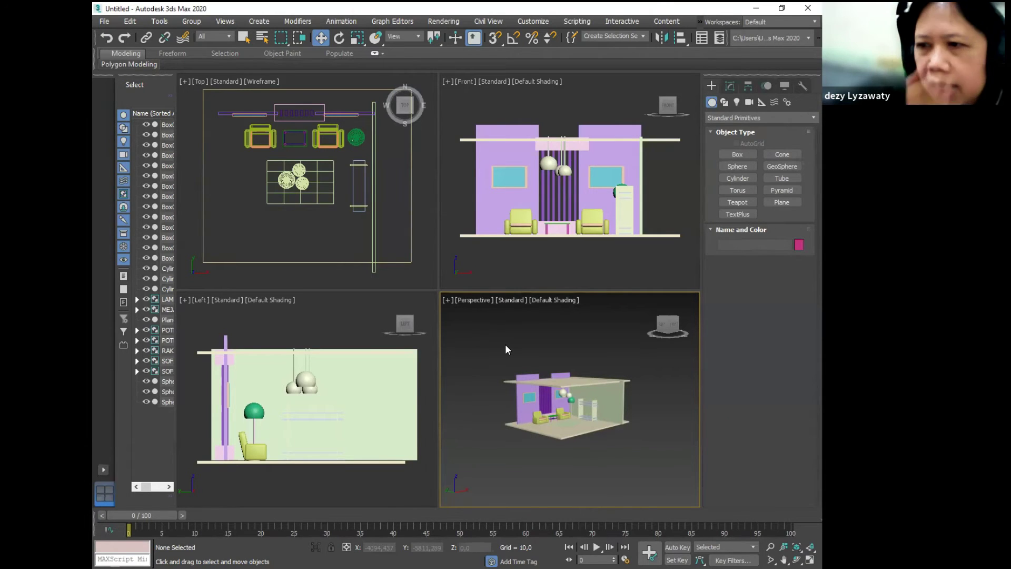
pyautogui.moveTo(576, 351); pyautogui.dragTo(585, 344, button='middle')
pyautogui.scroll(10, 586, 347)
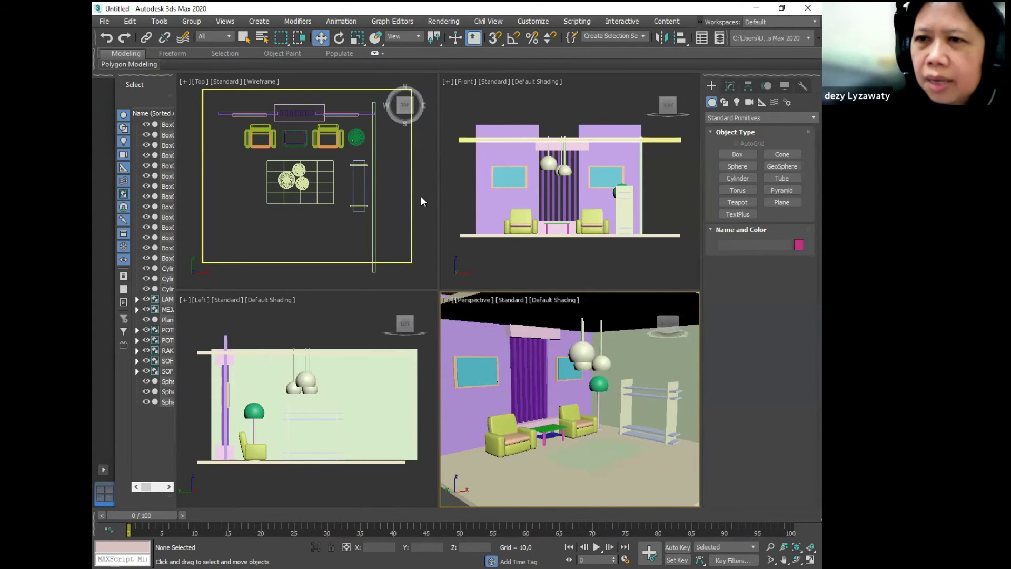
pyautogui.click(532, 264)
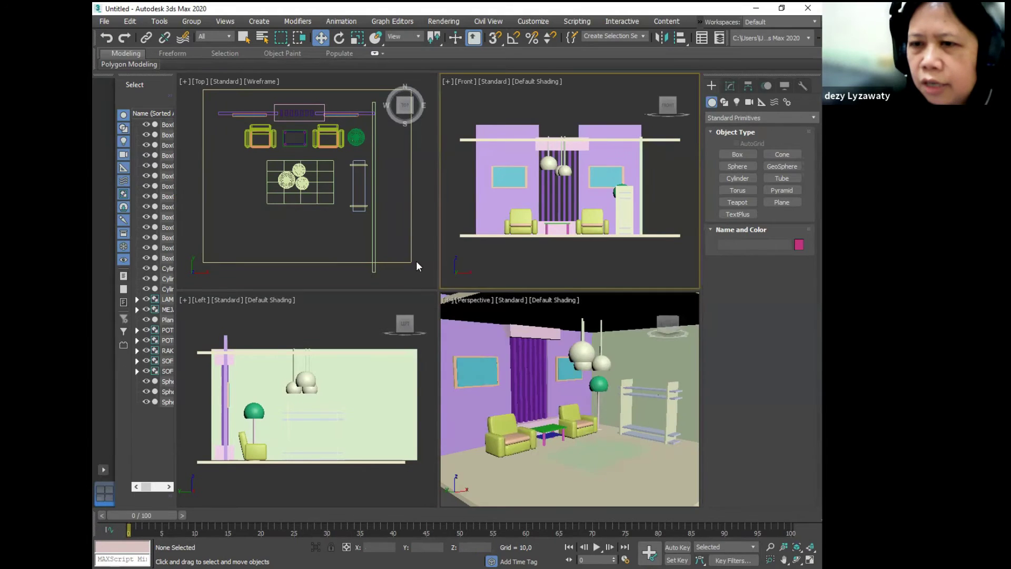
pyautogui.click(416, 260)
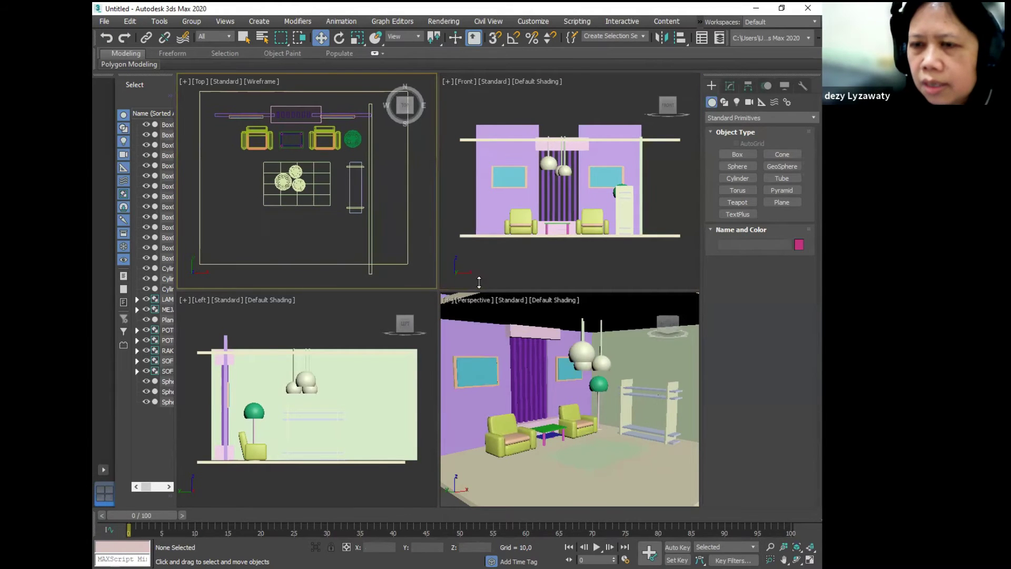
pyautogui.click(527, 313)
pyautogui.moveTo(548, 400); pyautogui.dragTo(543, 395, button='middle')
pyautogui.click(417, 274)
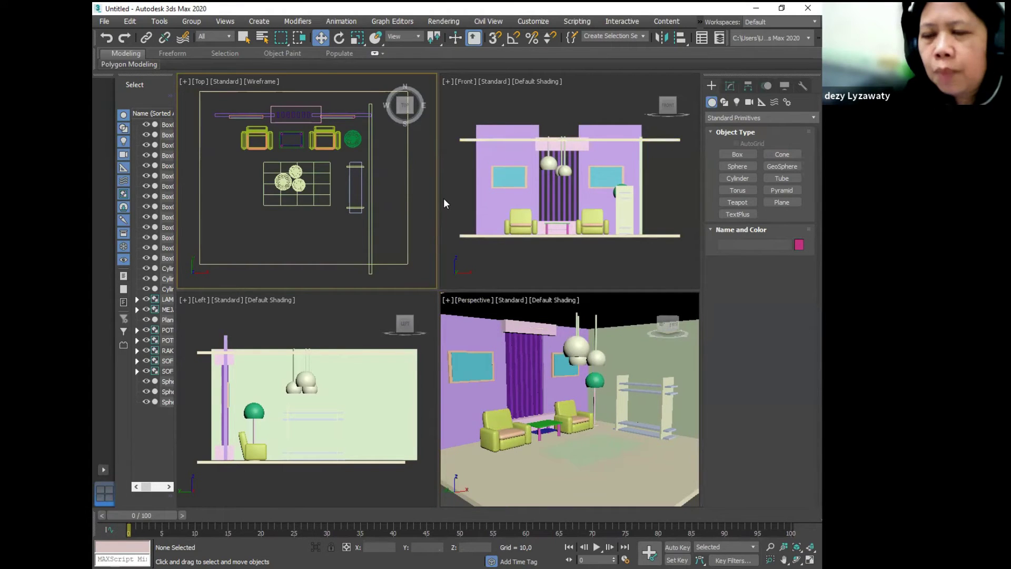
pyautogui.moveTo(621, 380)
pyautogui.mouseDown(button='middle')
pyautogui.moveTo(589, 385)
pyautogui.moveTo(648, 371)
pyautogui.moveTo(613, 380)
pyautogui.mouseUp(button='middle')
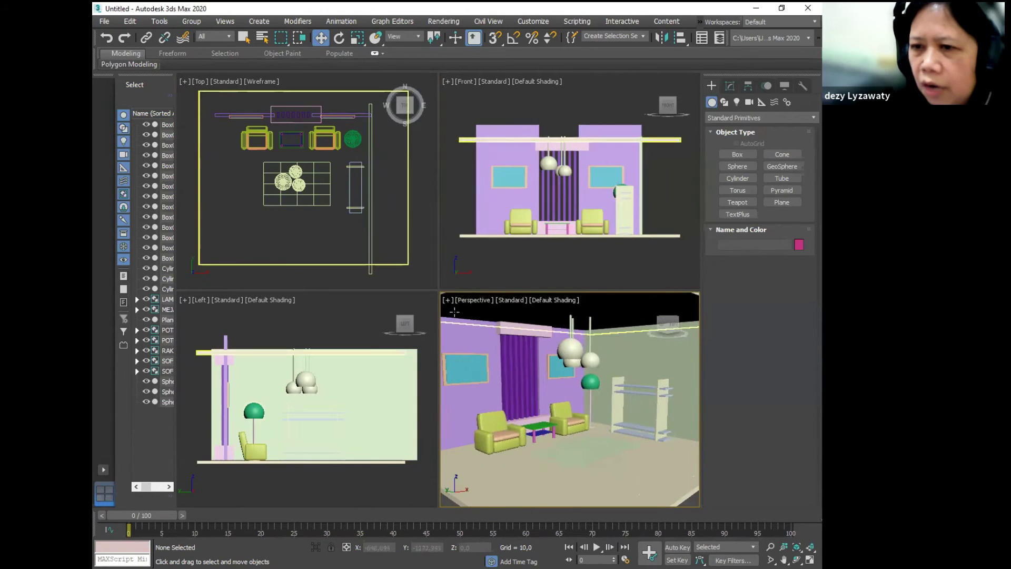
pyautogui.moveTo(542, 394); pyautogui.dragTo(562, 380, button='middle')
pyautogui.scroll(-5, 560, 392)
pyautogui.scroll(7, 560, 392)
pyautogui.scroll(-4, 554, 383)
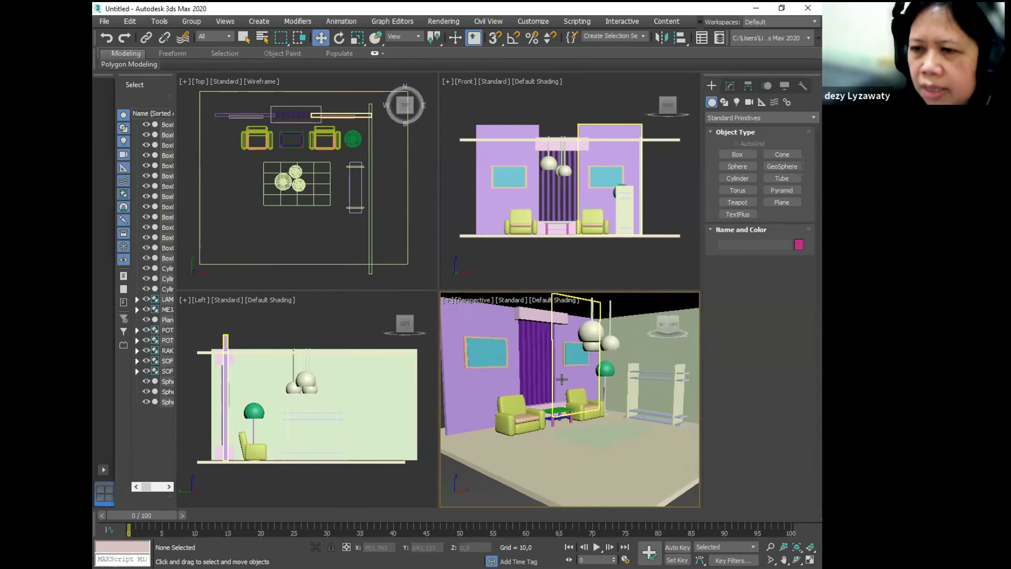
pyautogui.scroll(3, 587, 383)
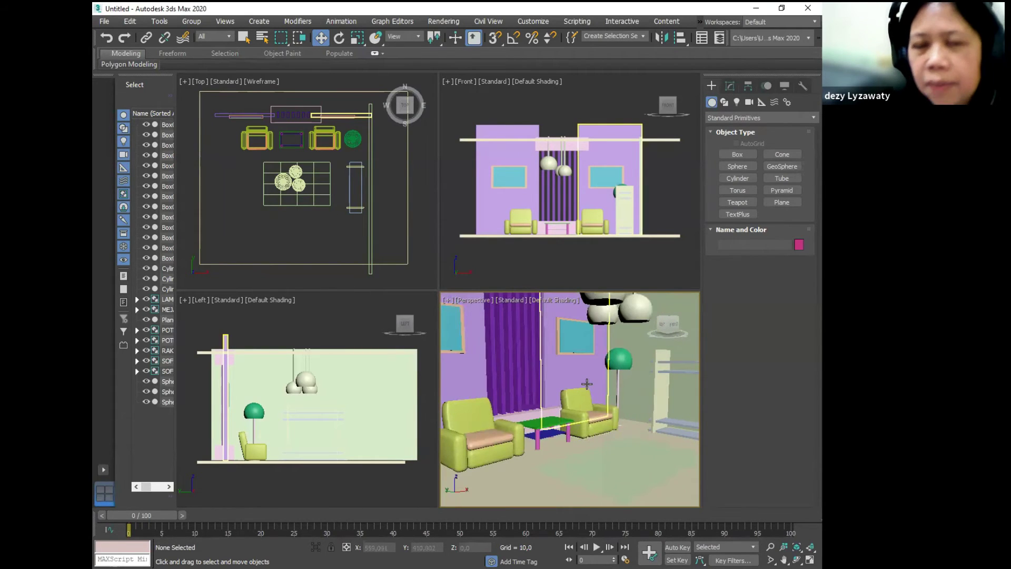
pyautogui.scroll(-4, 586, 367)
pyautogui.moveTo(581, 376); pyautogui.dragTo(571, 411, button='middle')
pyautogui.scroll(4, 571, 404)
pyautogui.click(574, 395)
pyautogui.click(417, 260)
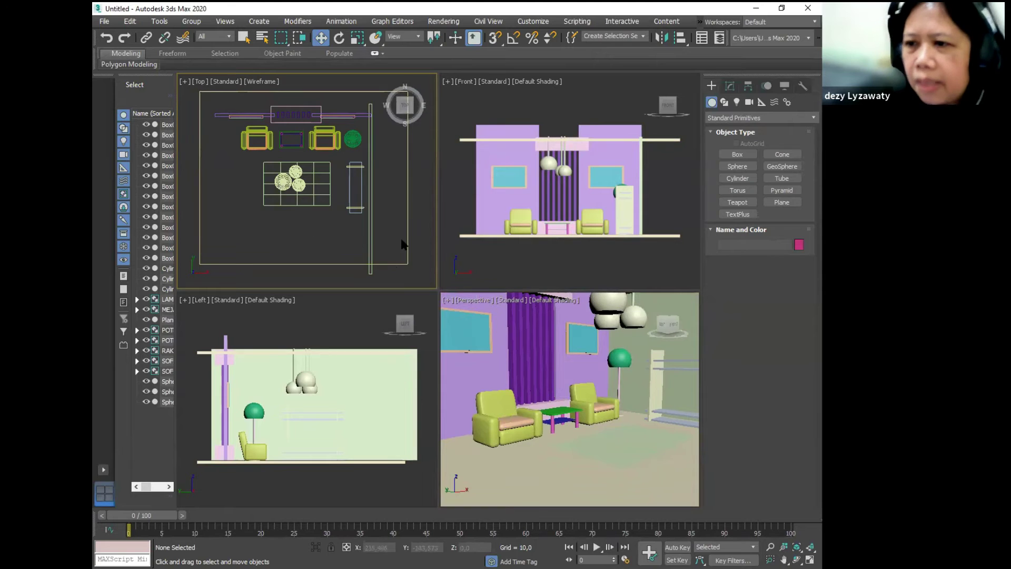
pyautogui.click(290, 238)
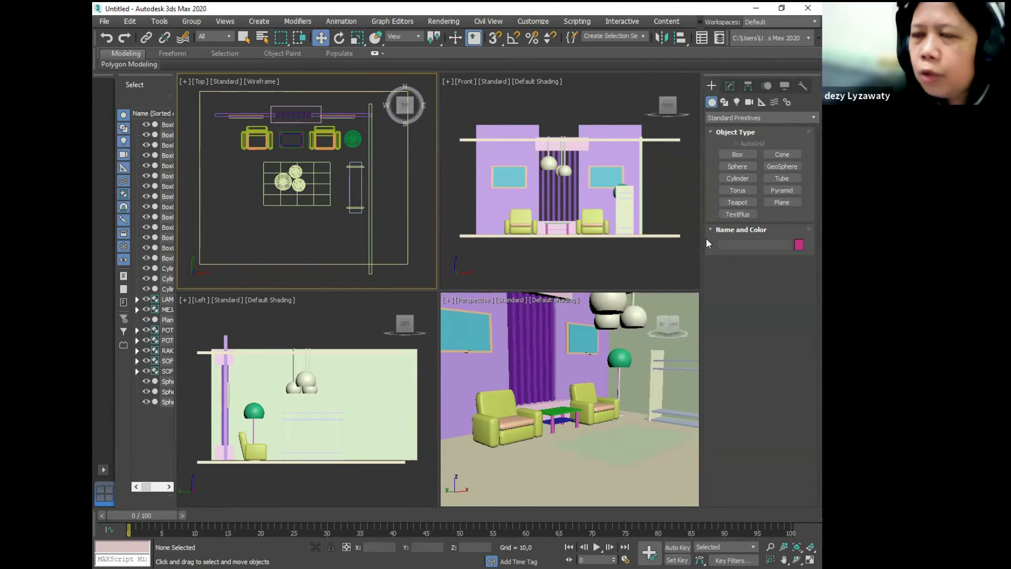
# - Create a standard Target camera in plan from the floor's front-left corner, aimed at the back-right corner beside the floor lamp
pyautogui.click(716, 90)
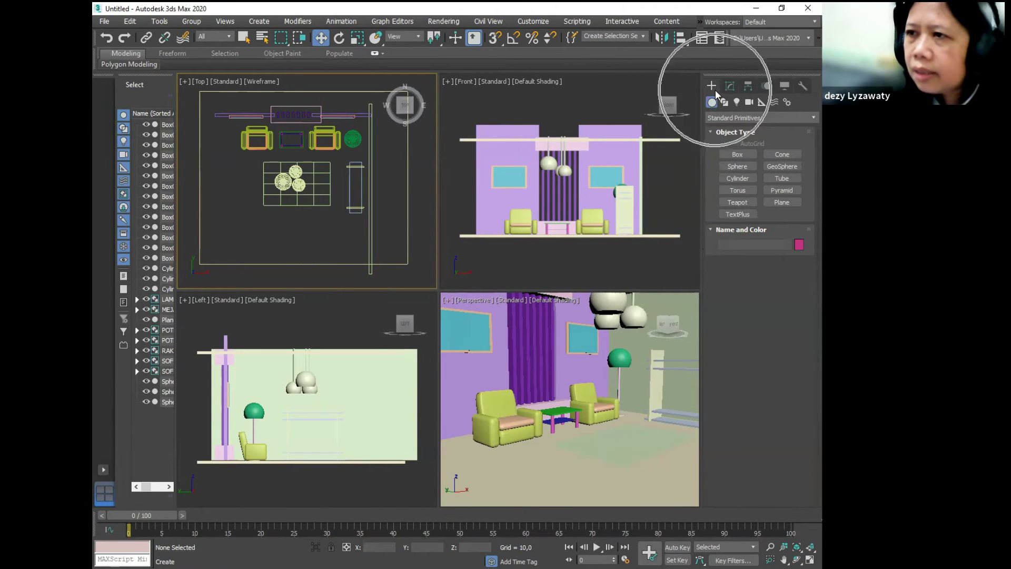
pyautogui.click(751, 102)
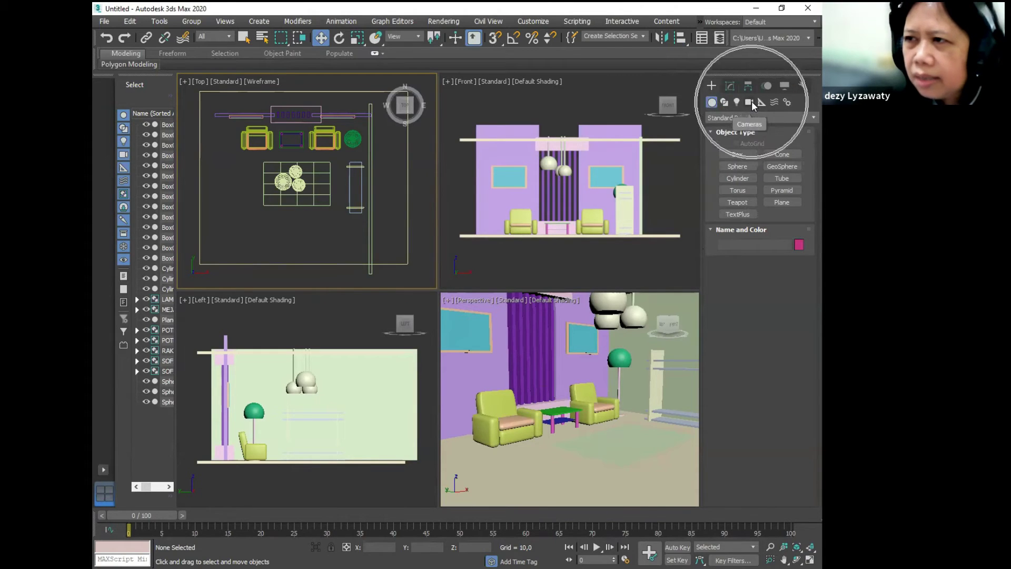
pyautogui.click(781, 121)
pyautogui.click(753, 139)
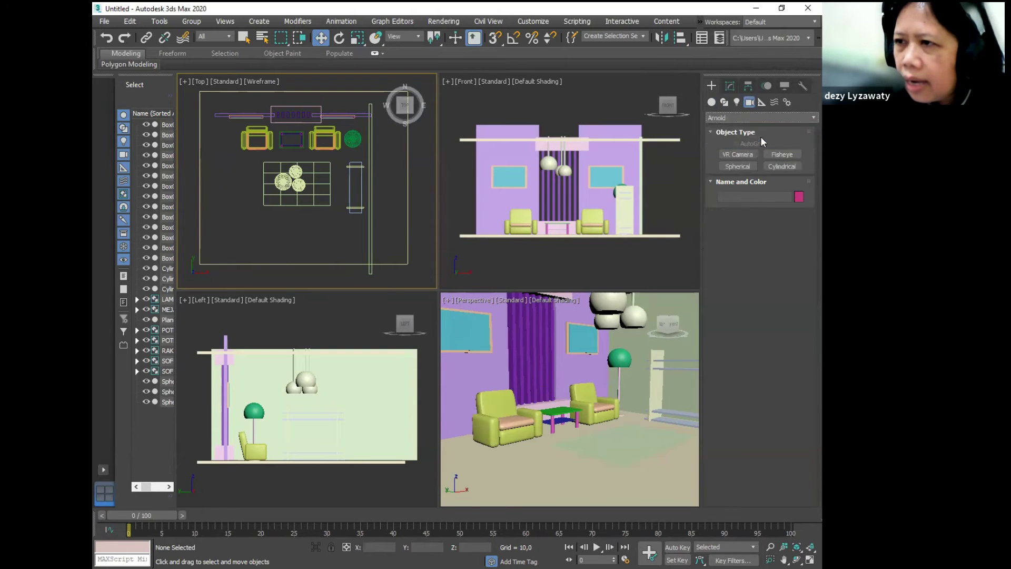
pyautogui.click(783, 117)
pyautogui.click(753, 130)
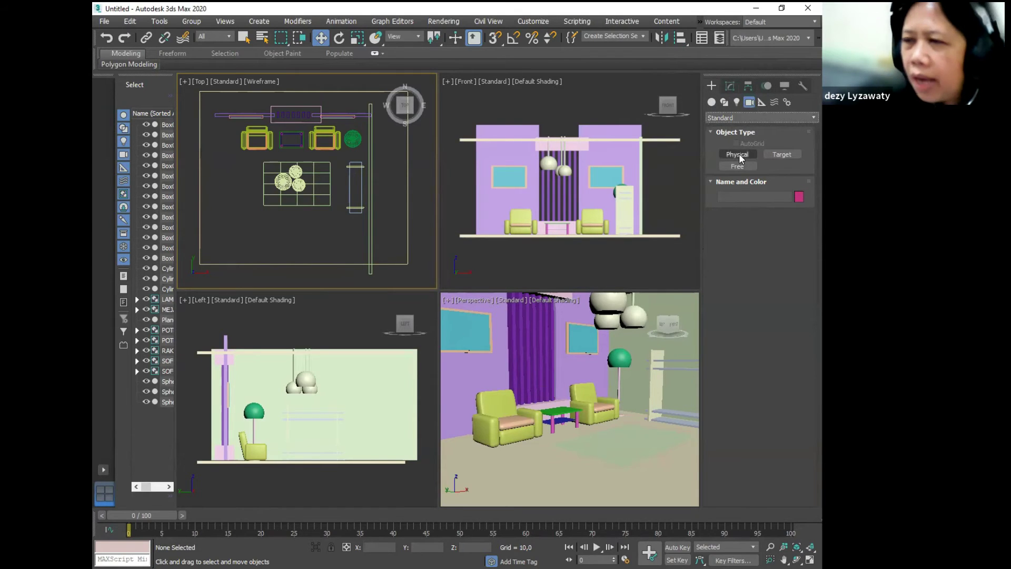
pyautogui.click(786, 153)
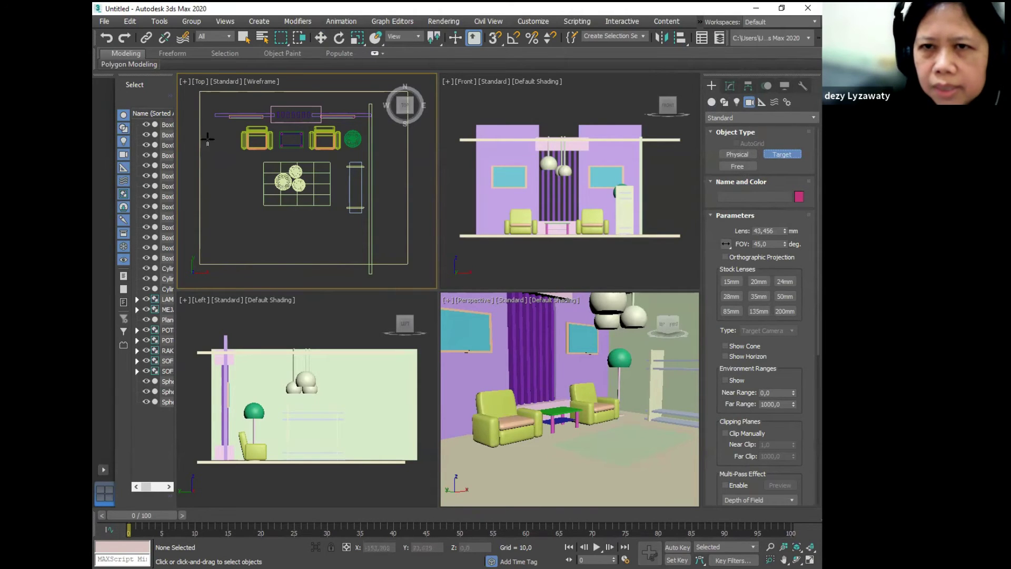
pyautogui.click(209, 257)
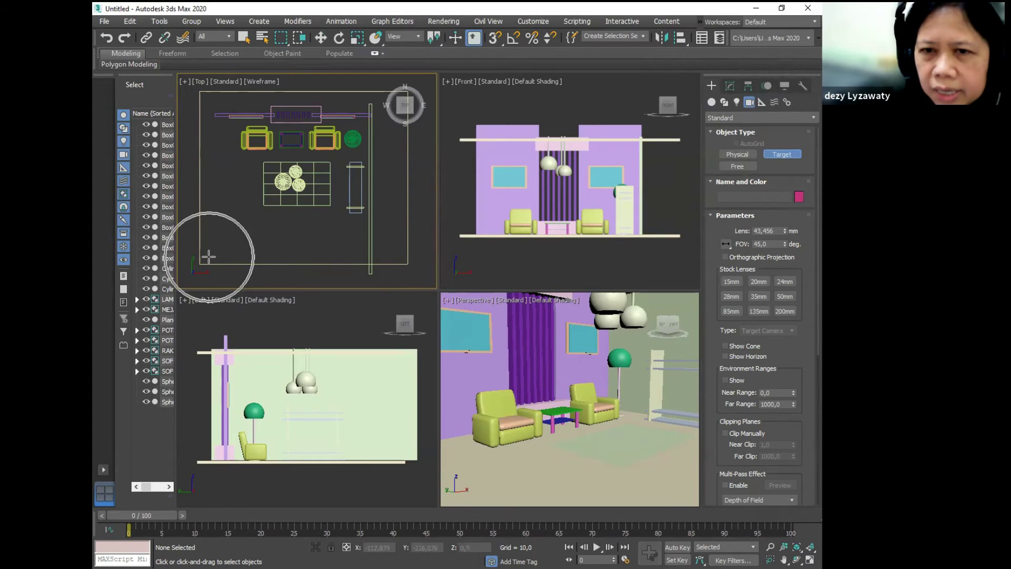
pyautogui.press('ctrl')
pyautogui.press('ctrl')
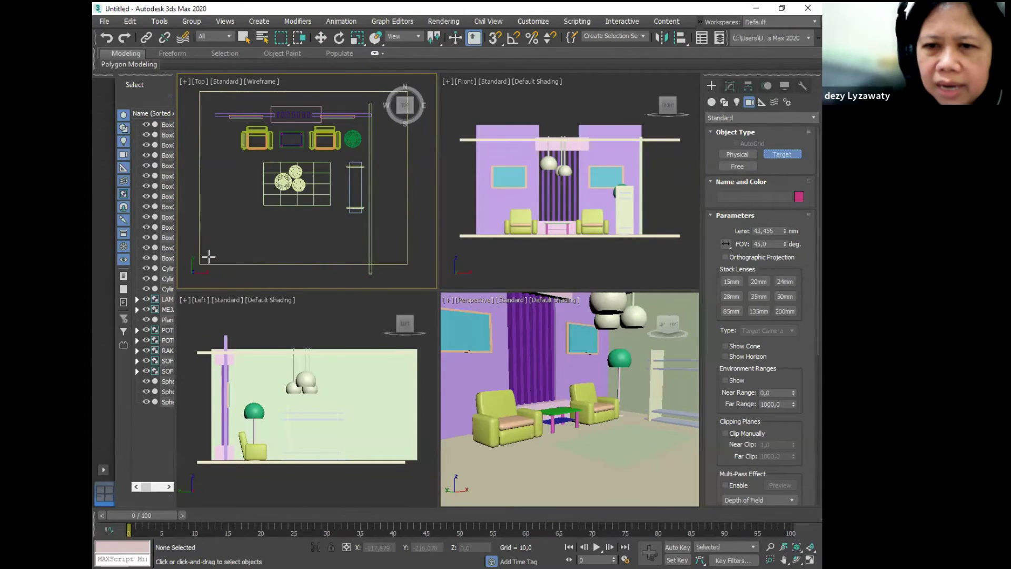
pyautogui.moveTo(208, 256); pyautogui.dragTo(362, 122)
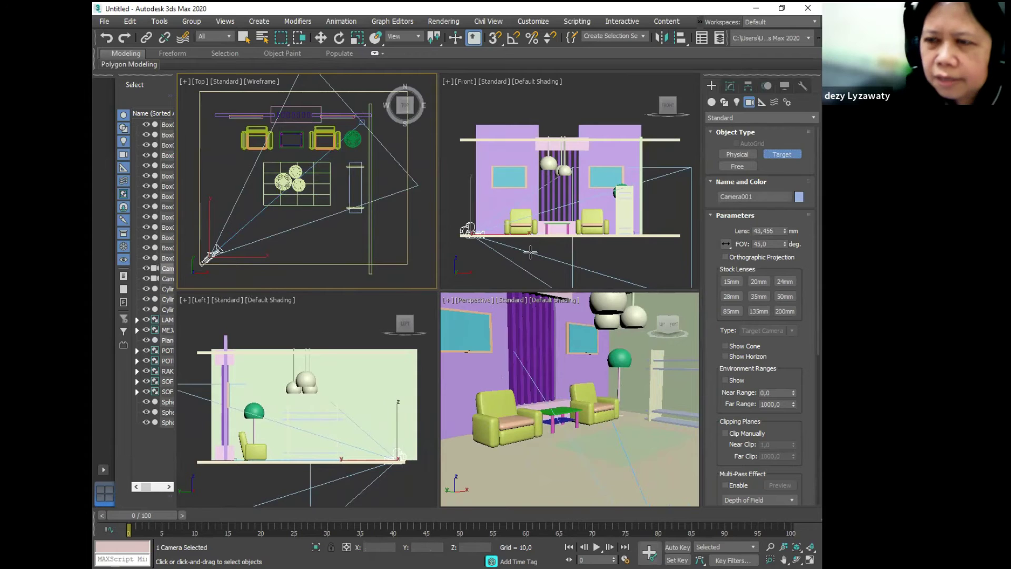
# - Clear the selection and switch the perspective view to the Camera001 view
pyautogui.press('w')
pyautogui.click(495, 274)
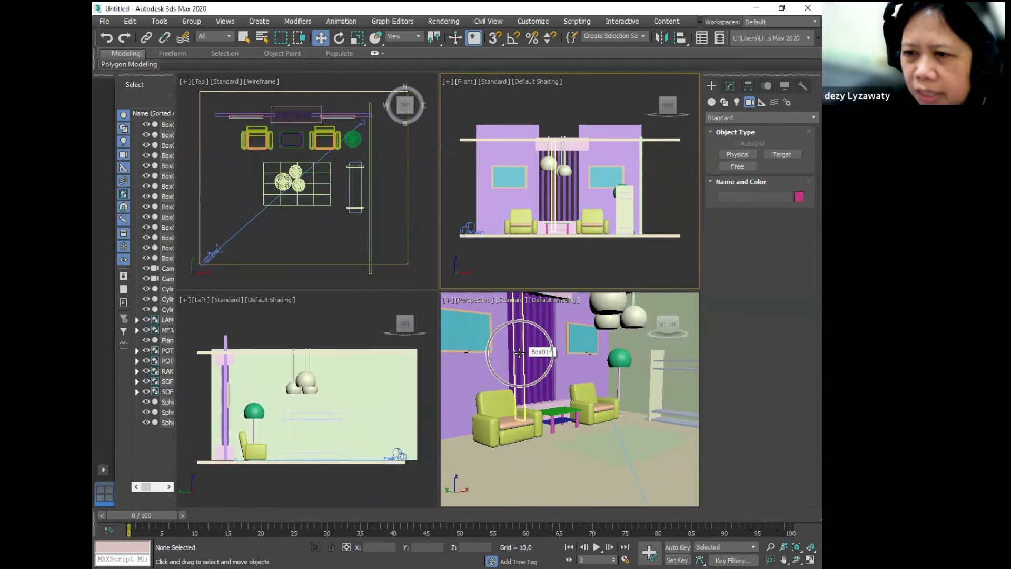
pyautogui.rightClick(537, 360)
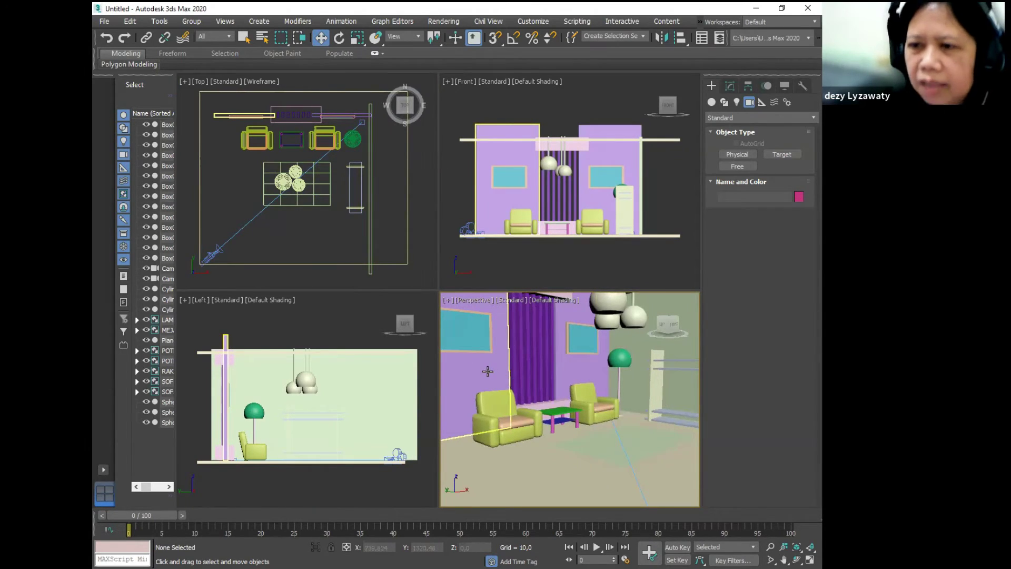
pyautogui.press('c')
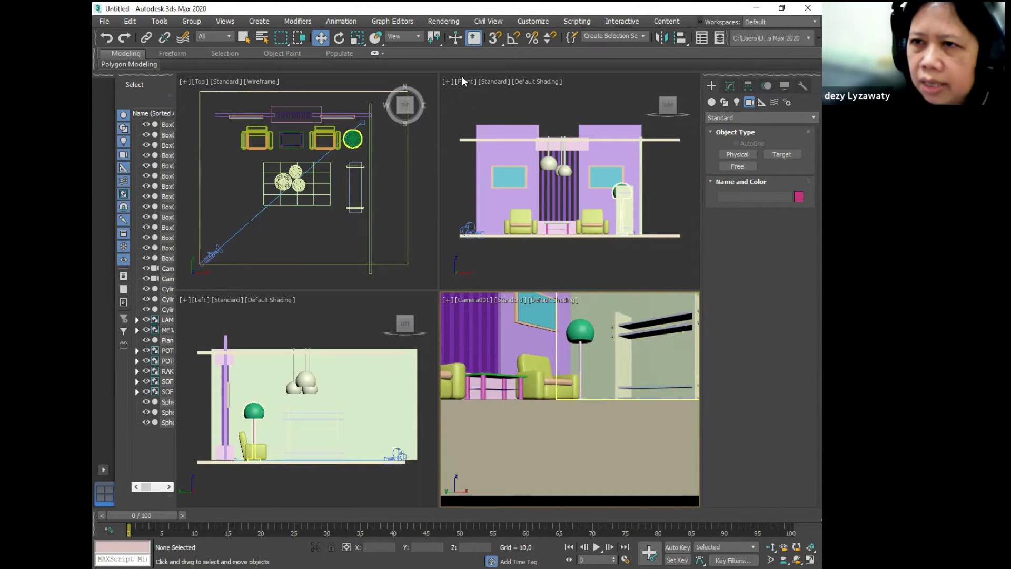
# - Raise the camera in the front view to a height of about 65.5, above armchair level
pyautogui.press('ctrl')
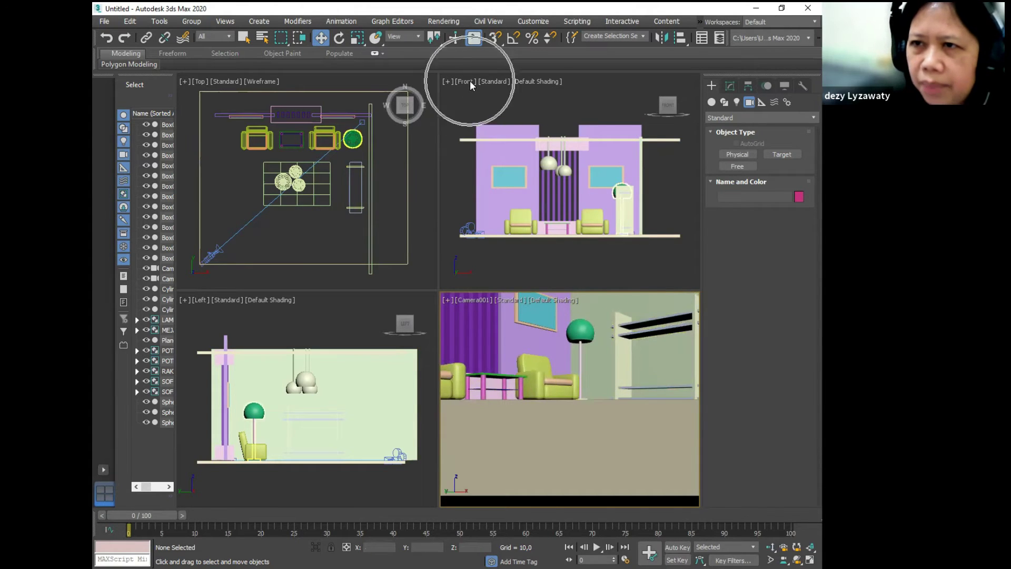
pyautogui.click(469, 228)
pyautogui.press('ctrl')
pyautogui.press('ctrl')
pyautogui.press('ctrl')
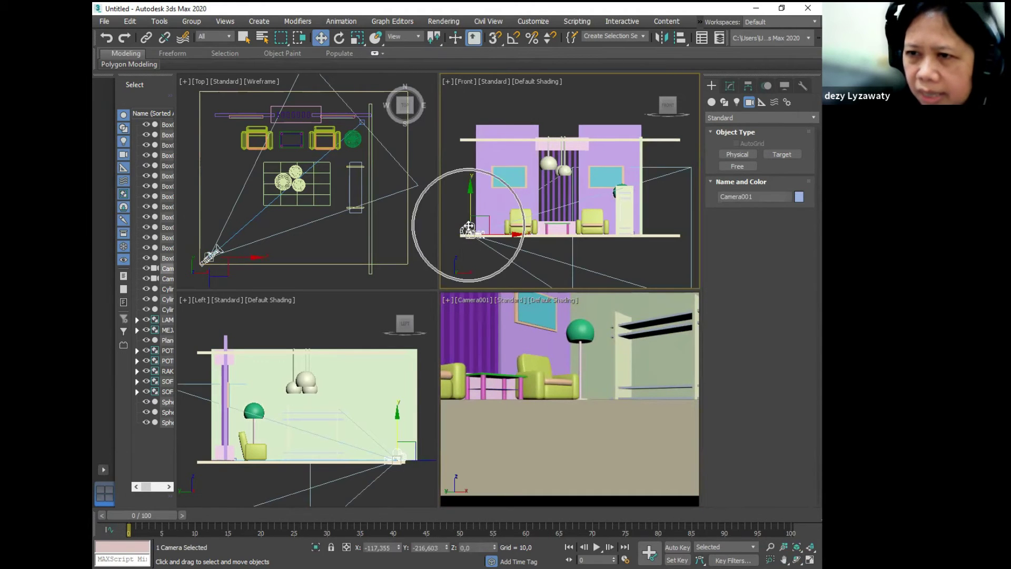
pyautogui.press('ctrl')
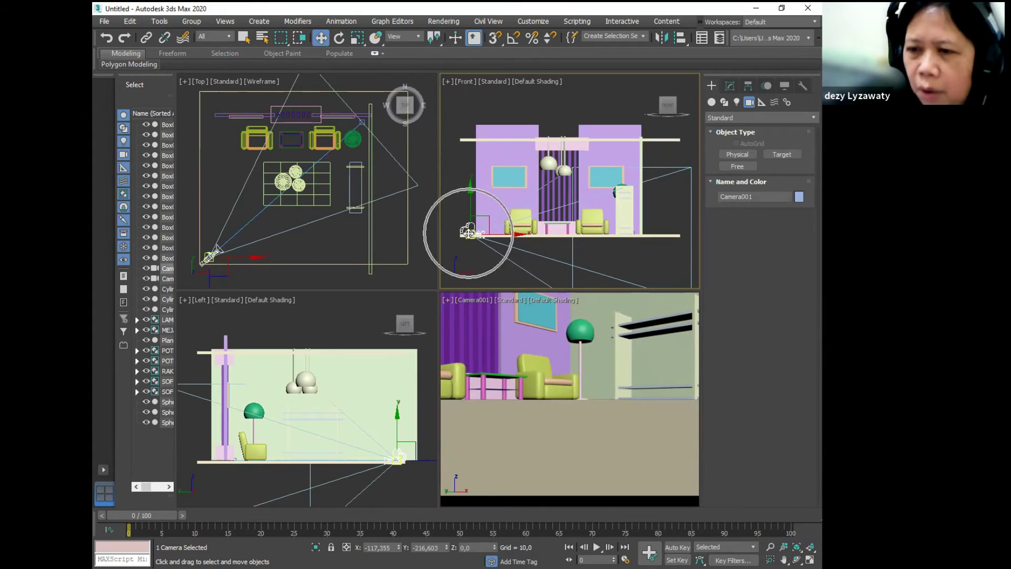
pyautogui.press('ctrl')
pyautogui.press('ctrl')
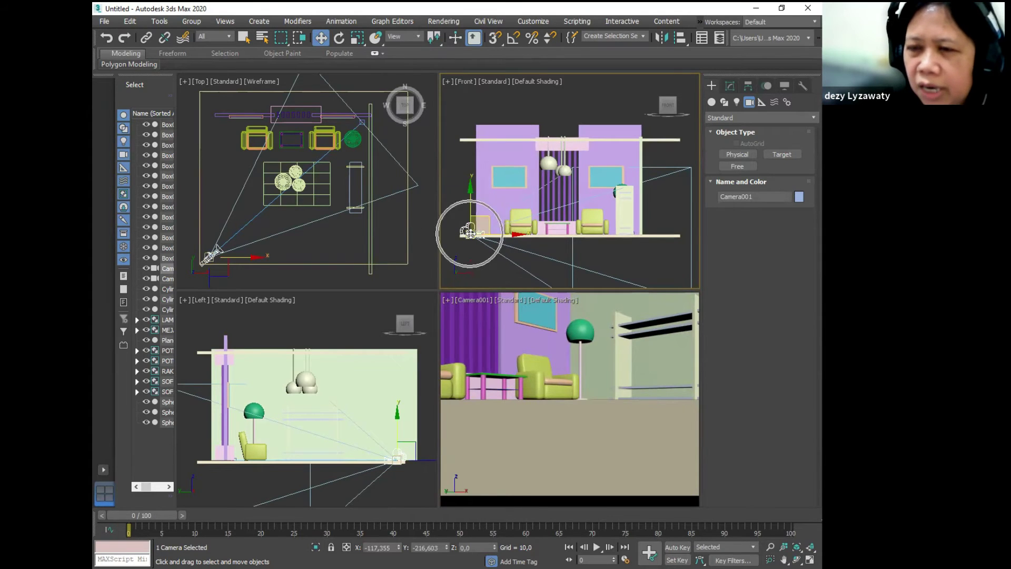
pyautogui.moveTo(471, 210); pyautogui.dragTo(484, 122)
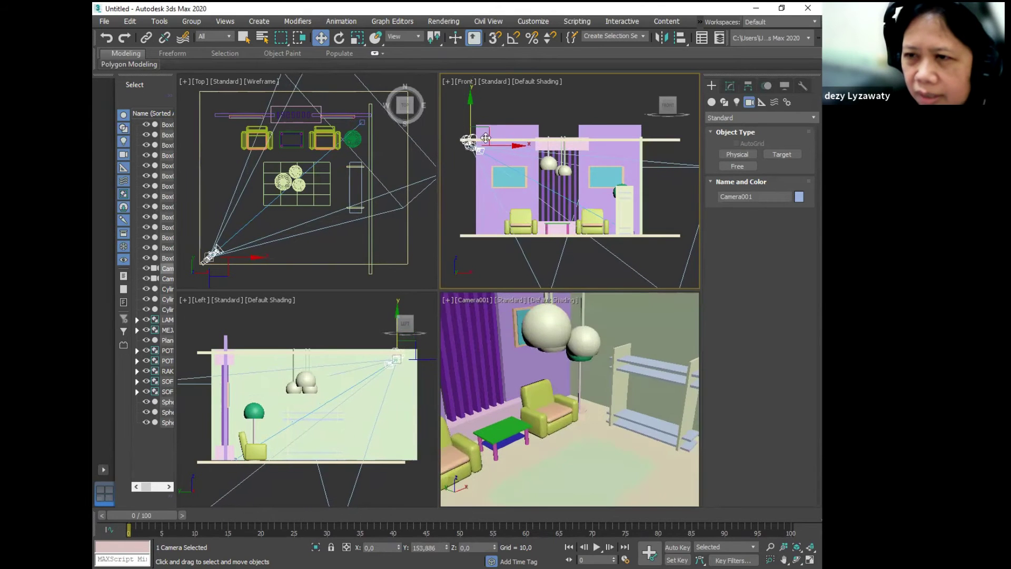
pyautogui.moveTo(485, 190); pyautogui.dragTo(485, 226)
pyautogui.moveTo(489, 168); pyautogui.dragTo(497, 110)
pyautogui.moveTo(493, 203); pyautogui.dragTo(470, 177)
# - Move the camera diagonally outward in plan, beyond the floor's front-left corner, to about X -152.7, Y -239.8
pyautogui.moveTo(351, 210); pyautogui.dragTo(291, 214)
pyautogui.scroll(-6, 290, 214)
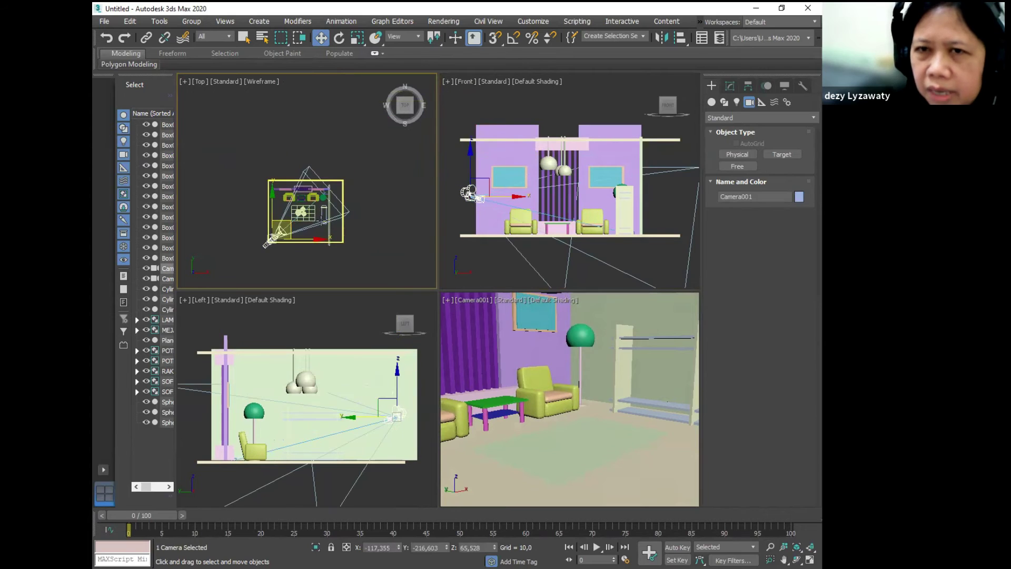
pyautogui.click(483, 109)
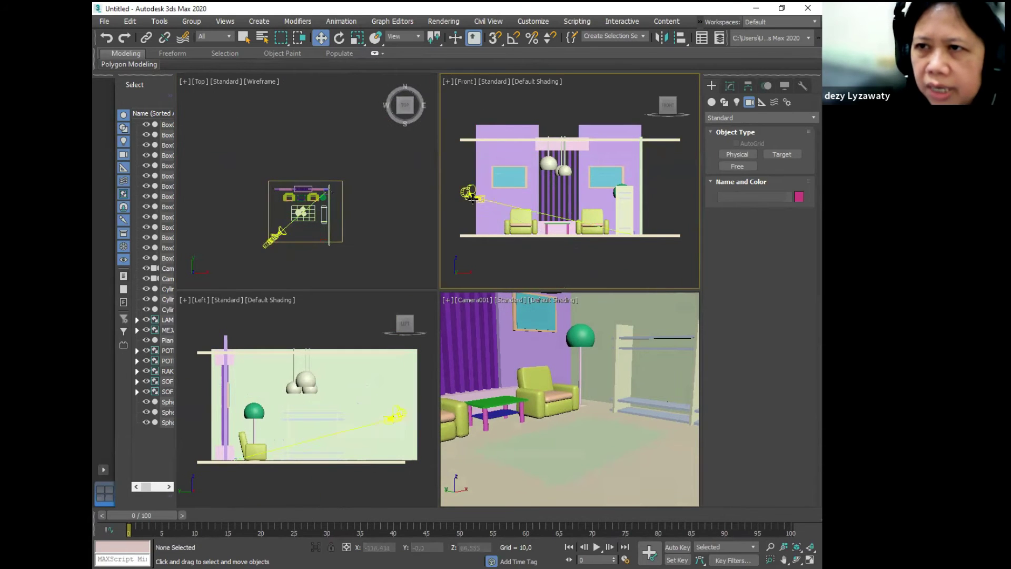
pyautogui.click(276, 232)
pyautogui.scroll(4, 282, 234)
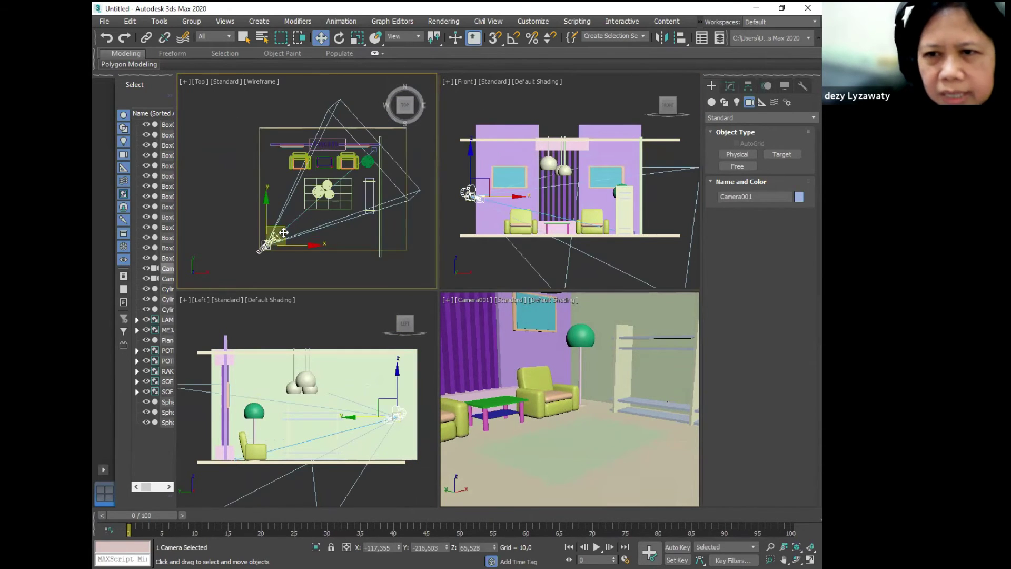
pyautogui.moveTo(284, 232); pyautogui.dragTo(359, 178)
pyautogui.moveTo(310, 223); pyautogui.dragTo(258, 243)
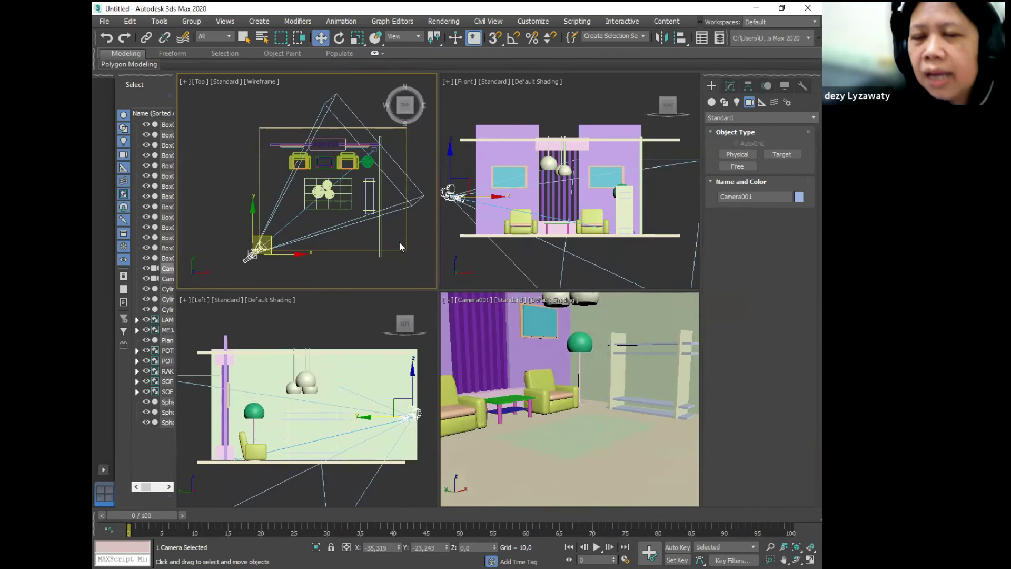
# - Move the camera target in plan about 30 units left and 8 units toward the front, close to the floor lamp
pyautogui.scroll(10, 363, 200)
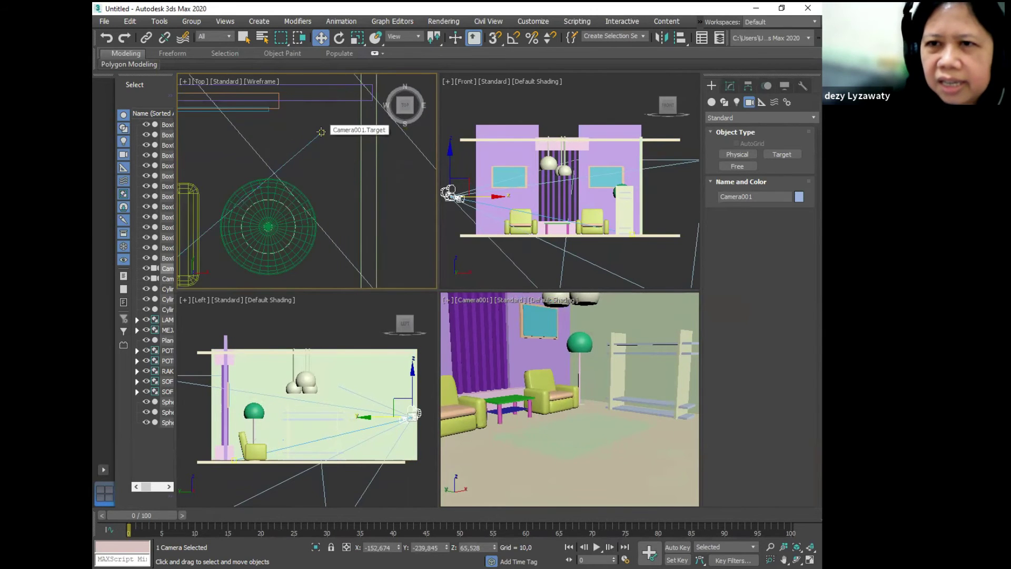
pyautogui.click(320, 132)
pyautogui.scroll(-5, 331, 149)
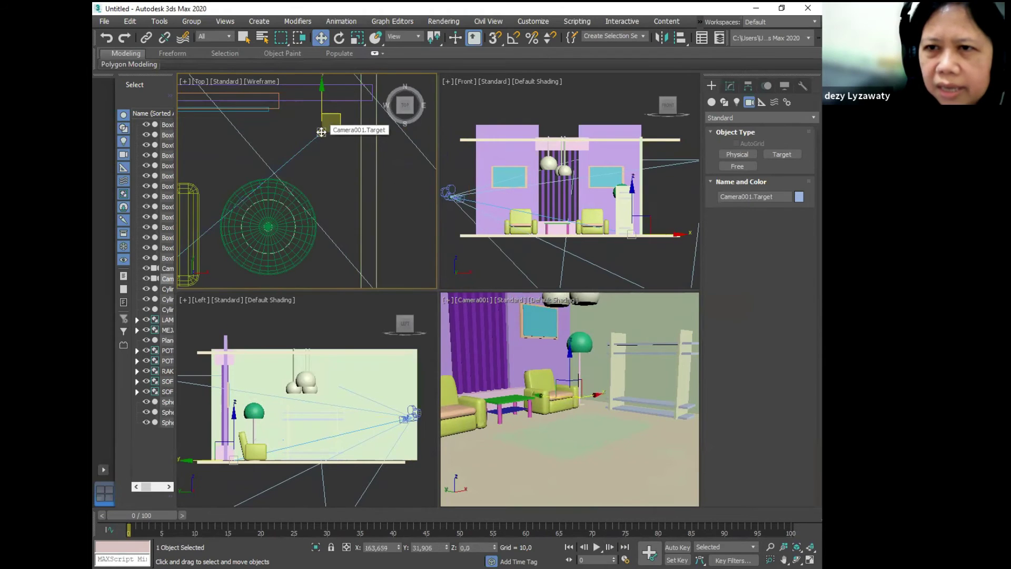
pyautogui.scroll(-5, 330, 152)
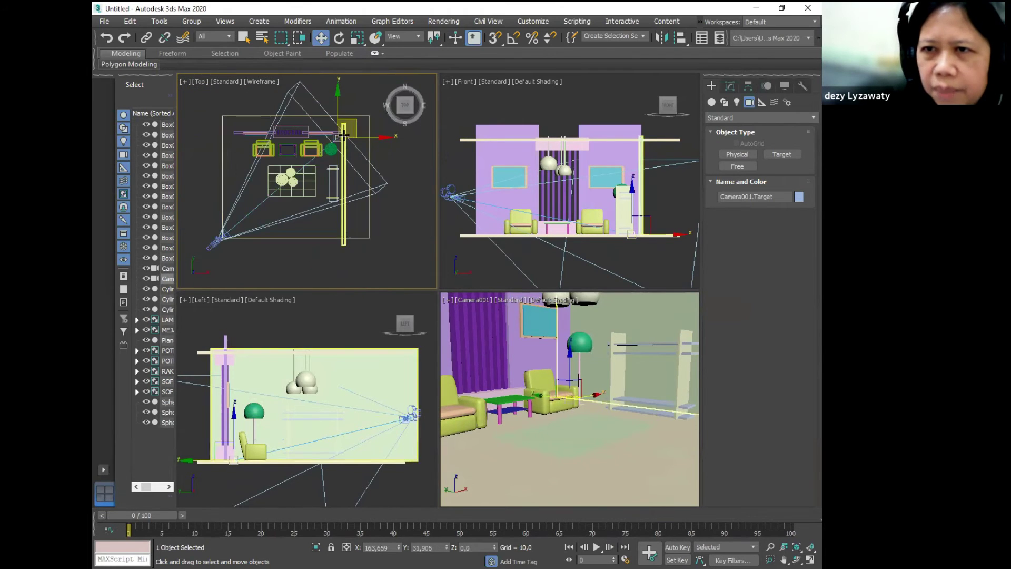
pyautogui.moveTo(353, 123)
pyautogui.mouseDown()
pyautogui.moveTo(326, 116)
pyautogui.moveTo(342, 132)
pyautogui.moveTo(359, 123)
pyautogui.moveTo(350, 132)
pyautogui.moveTo(358, 119)
pyautogui.moveTo(340, 105)
pyautogui.moveTo(321, 129)
pyautogui.moveTo(303, 131)
pyautogui.moveTo(309, 120)
pyautogui.moveTo(345, 128)
pyautogui.moveTo(336, 126)
pyautogui.mouseUp()
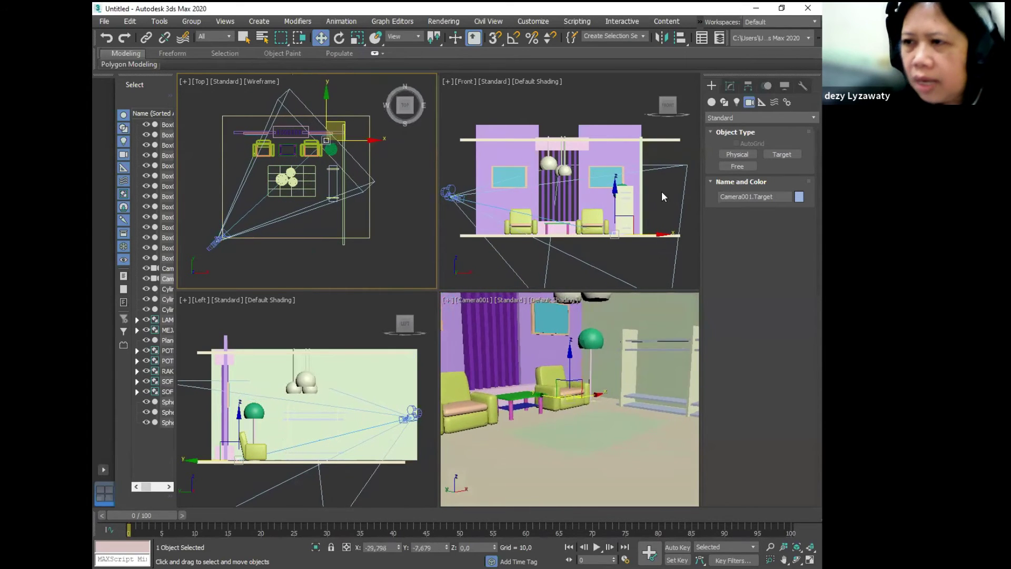
# - Raise the camera target in the front view to the height of the floor lamp's shade and clear the selection
pyautogui.click(621, 204)
pyautogui.moveTo(621, 204); pyautogui.dragTo(621, 270)
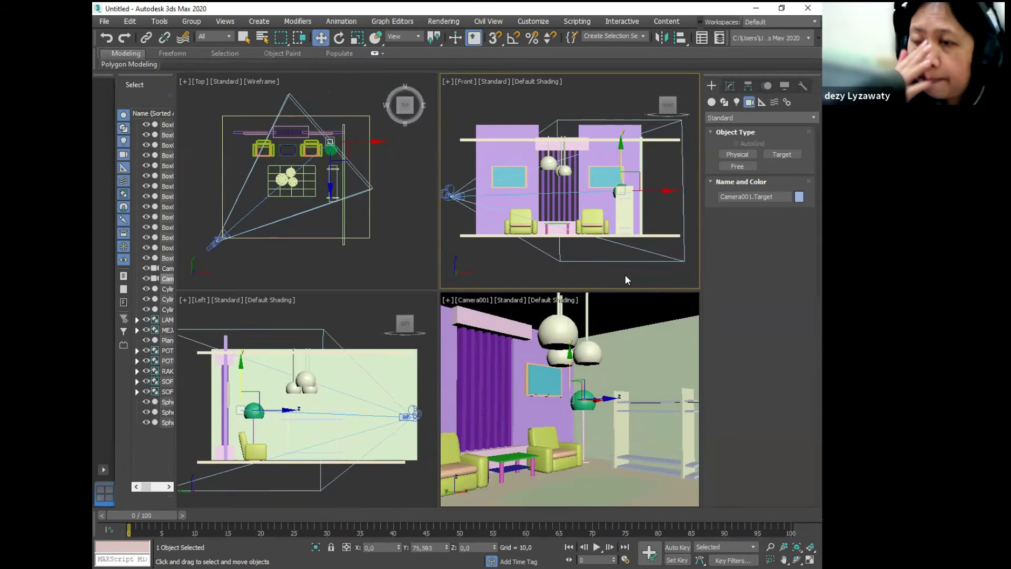
pyautogui.click(625, 278)
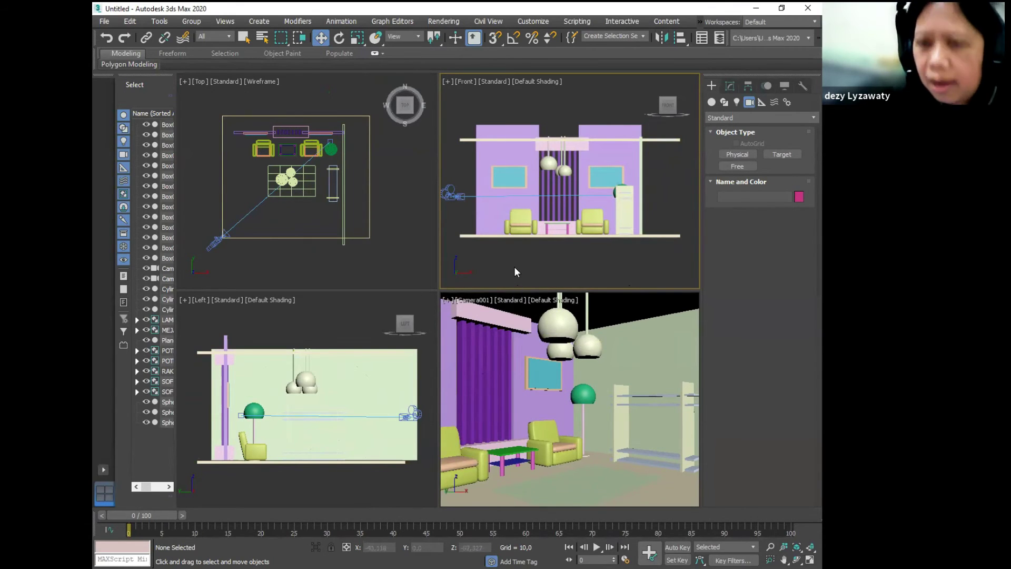
# - Select Camera001.Target by name from the scene's object list and fine-tune its height near the floor lamp's shade in the front view
pyautogui.press('h')
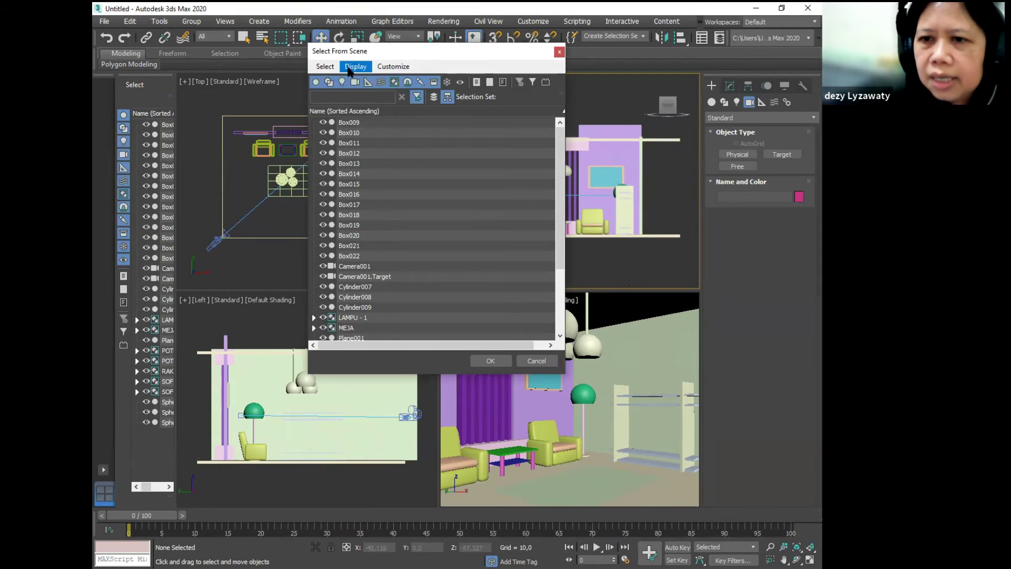
pyautogui.scroll(-3, 380, 249)
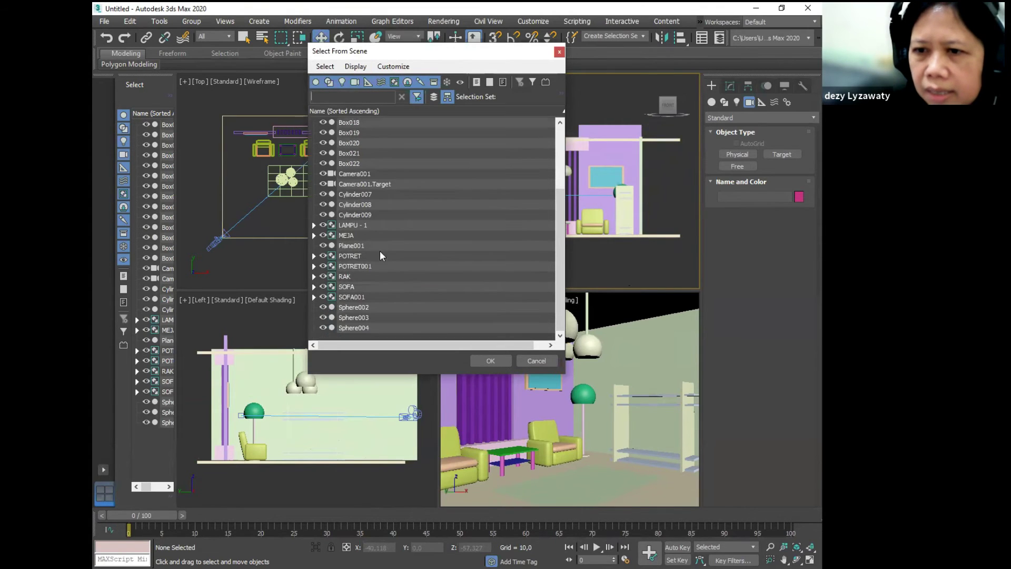
pyautogui.scroll(3, 367, 237)
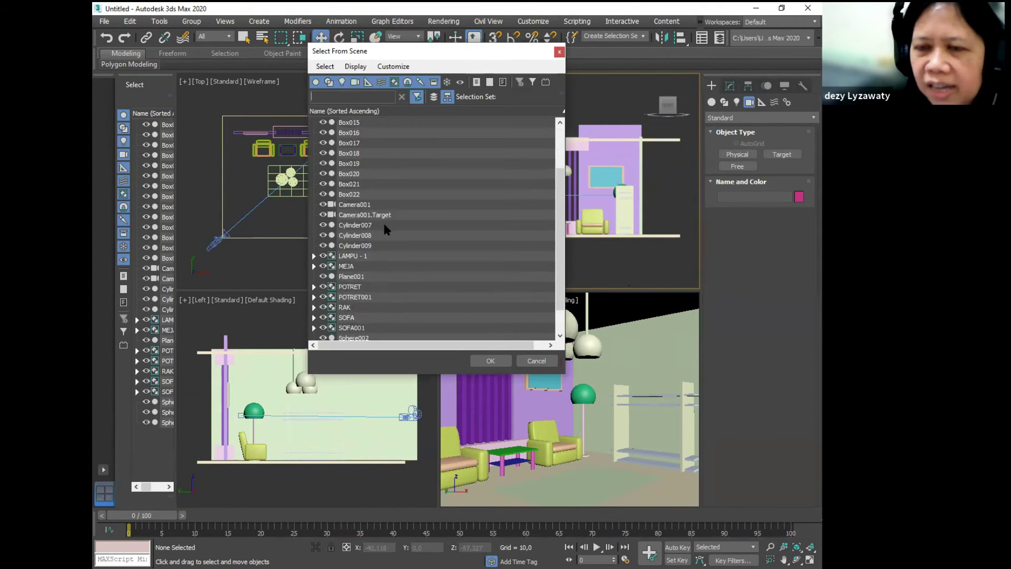
pyautogui.scroll(-3, 383, 221)
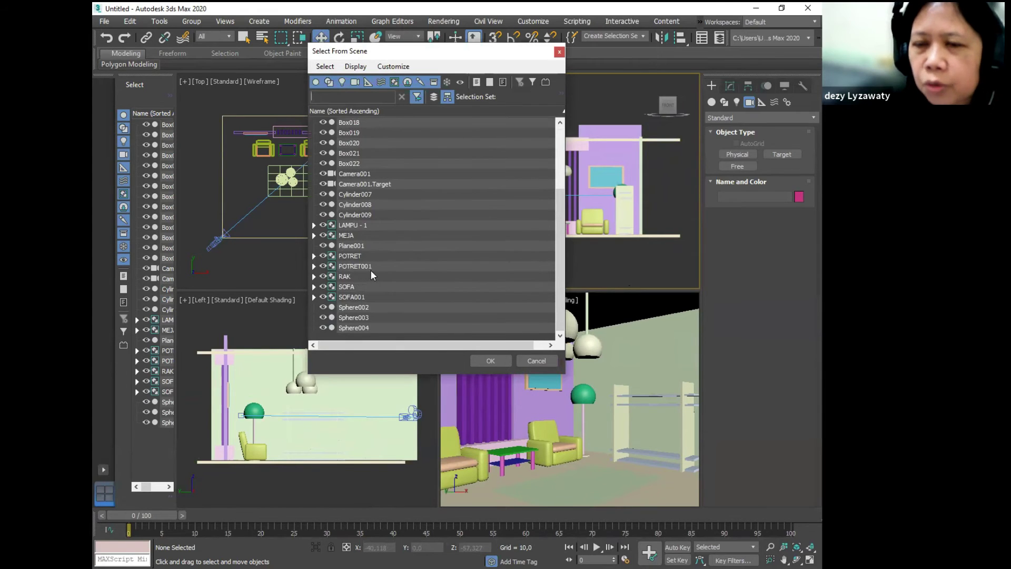
pyautogui.scroll(3, 373, 318)
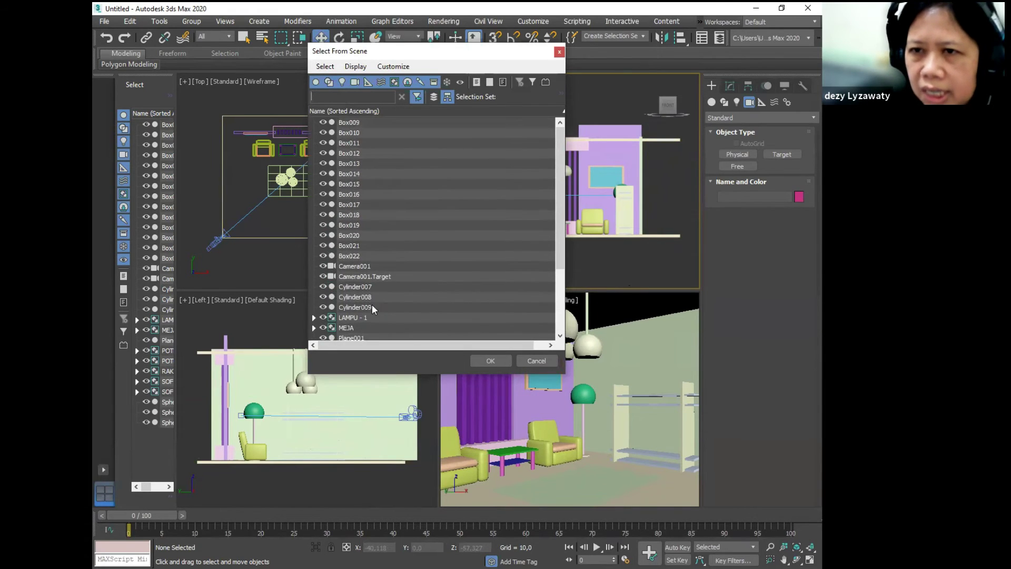
pyautogui.click(383, 278)
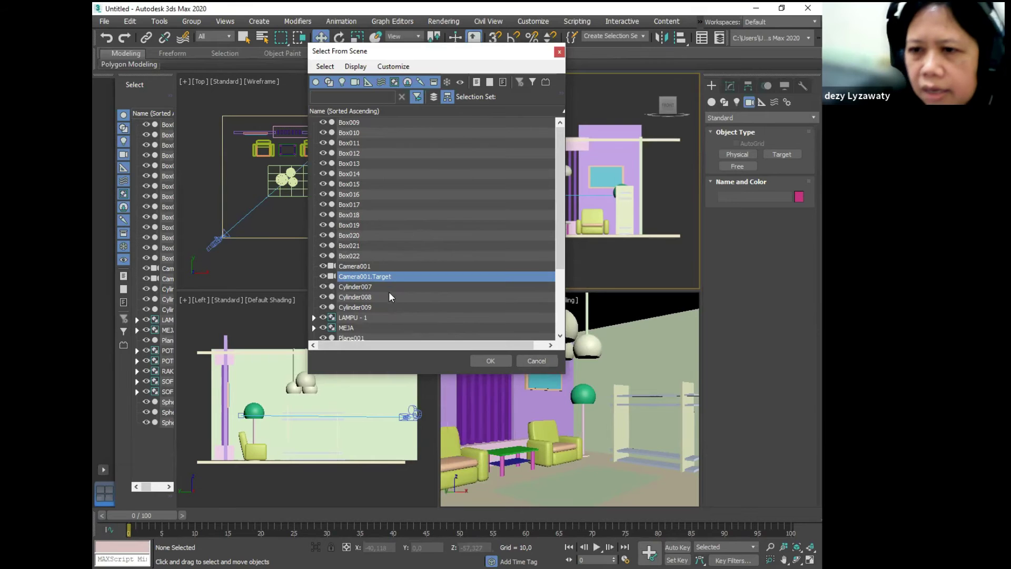
pyautogui.press('ctrl')
pyautogui.press('ctrl')
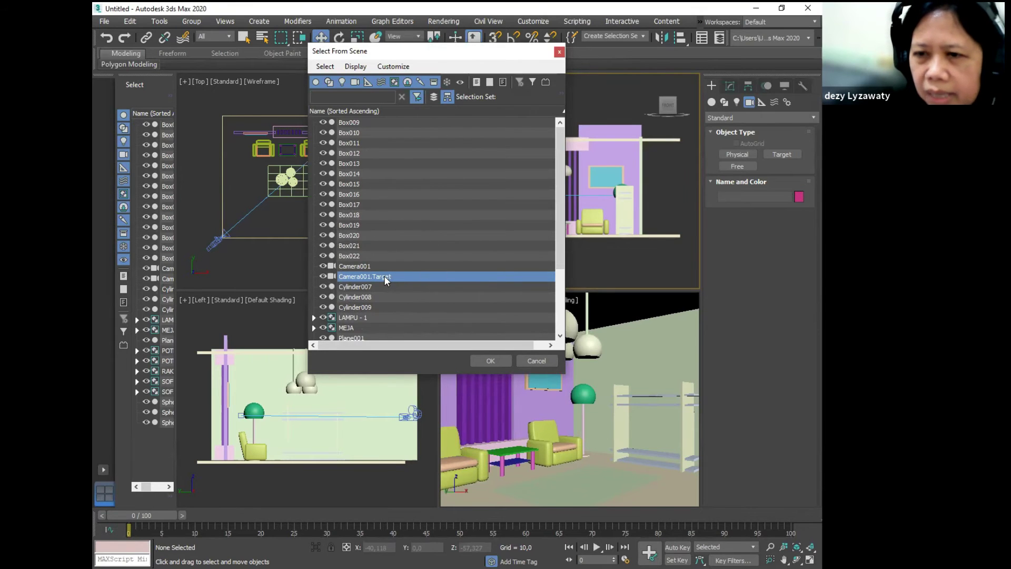
pyautogui.click(508, 362)
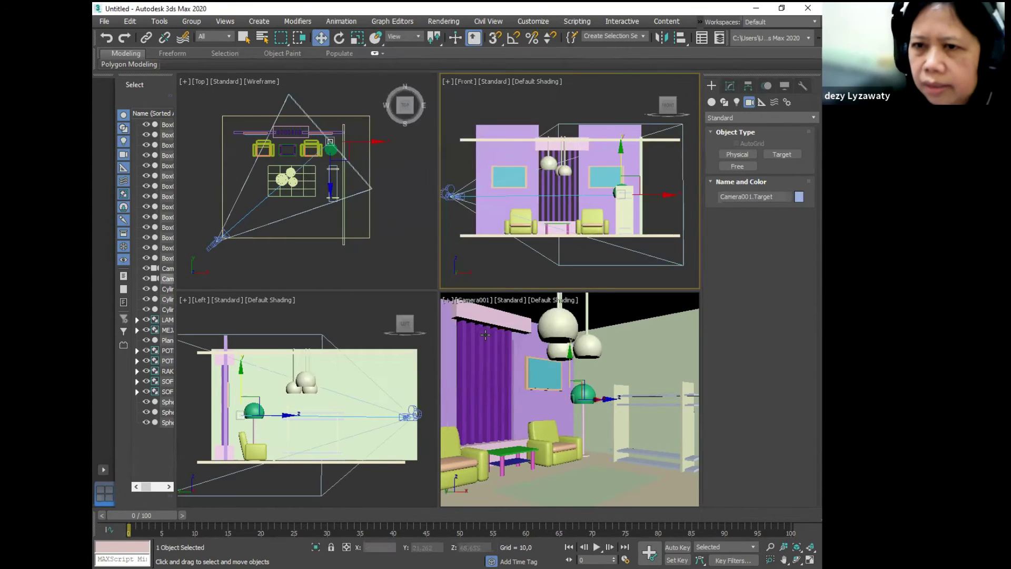
pyautogui.moveTo(622, 157); pyautogui.dragTo(666, 154)
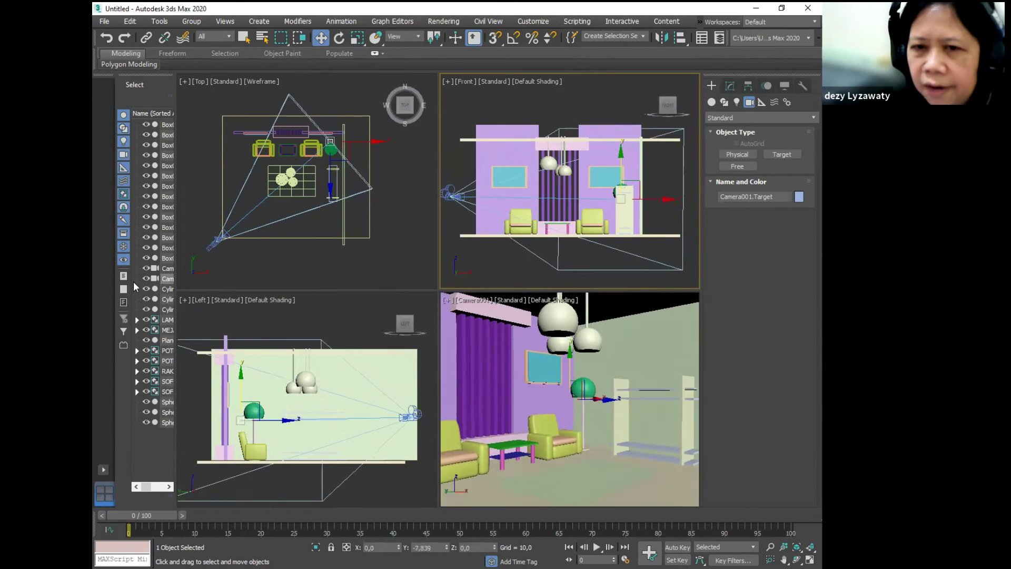
# - Move the camera in plan further outside the room's left edge, to about X -214.4, Y -212.7, and clear the selection
pyautogui.click(215, 243)
pyautogui.moveTo(216, 242); pyautogui.dragTo(204, 217)
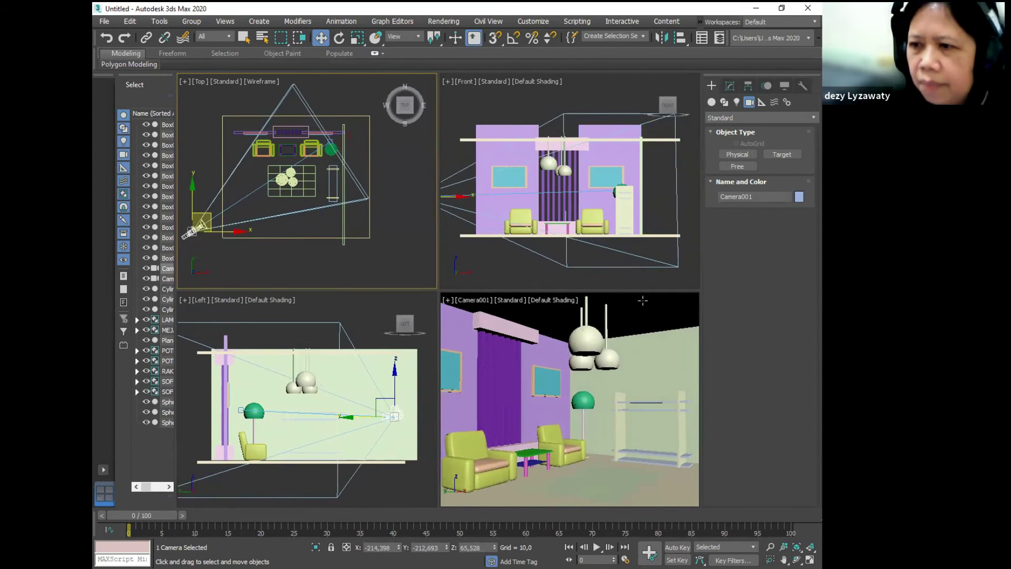
pyautogui.click(520, 280)
pyautogui.click(553, 319)
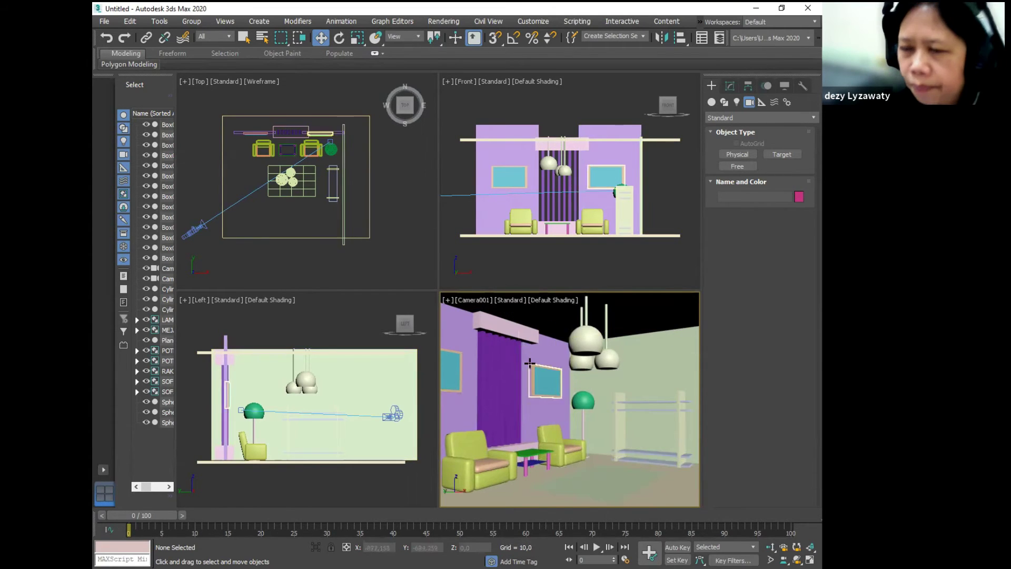
# - Switch the camera view back to perspective and reframe it on the armchairs, coffee table, curtain and pictures from a closer, turned angle
pyautogui.click(476, 297)
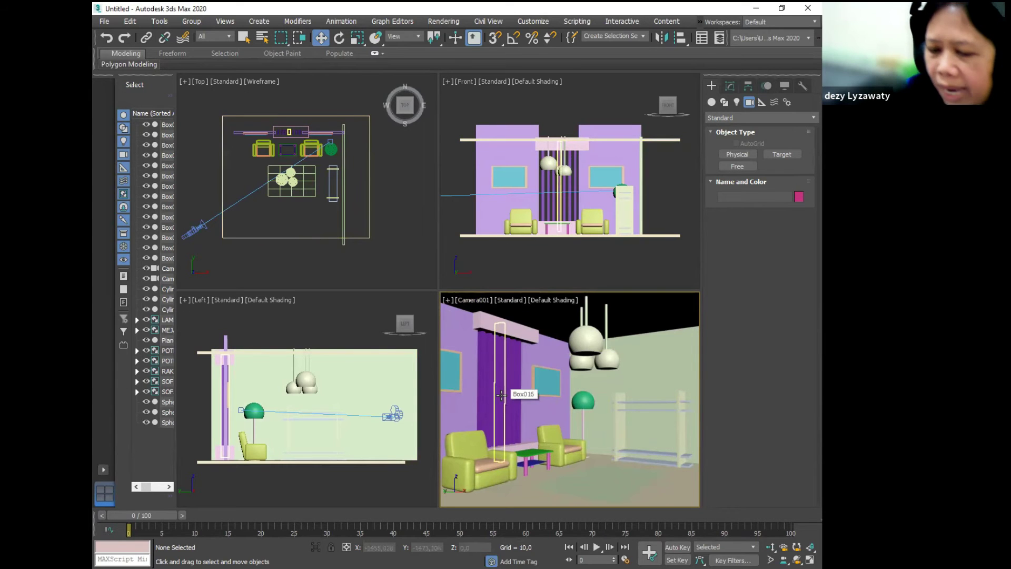
pyautogui.press('p')
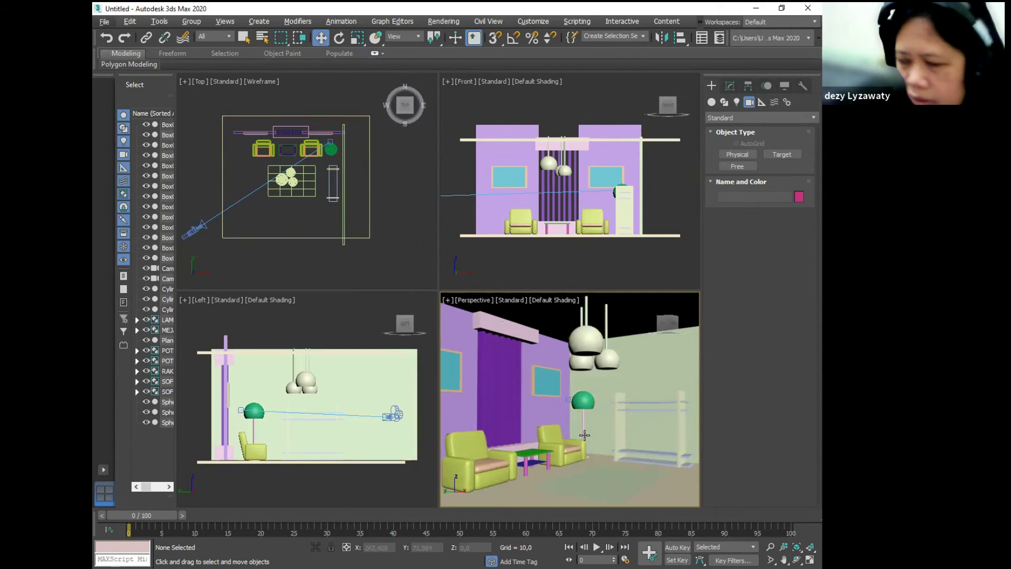
pyautogui.keyDown('alt'); pyautogui.moveTo(591, 413); pyautogui.dragTo(579, 316, button='middle'); pyautogui.keyUp('alt')
pyautogui.scroll(3, 594, 406)
pyautogui.click(783, 559)
pyautogui.moveTo(632, 401); pyautogui.dragTo(603, 406)
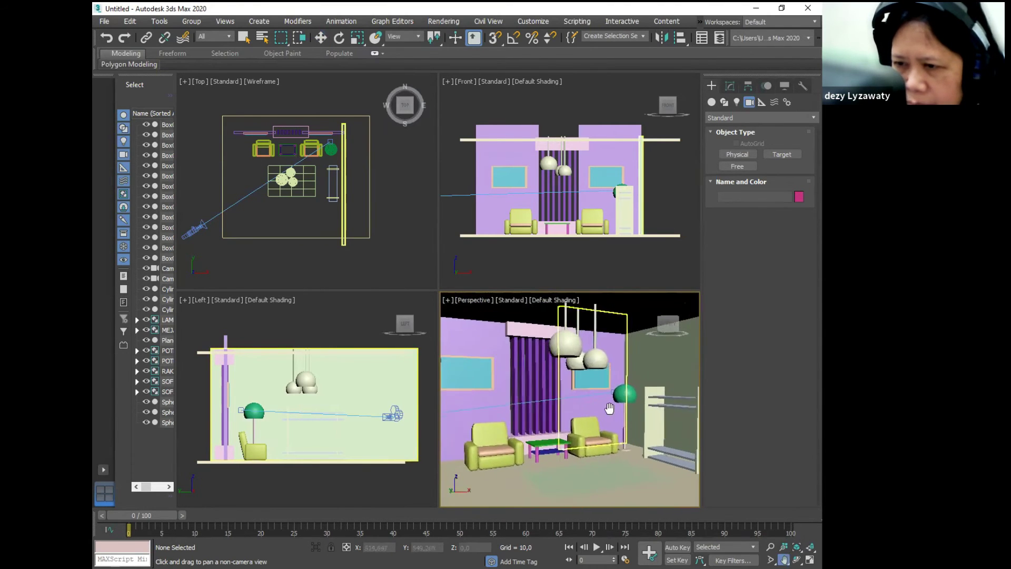
pyautogui.click(797, 560)
pyautogui.moveTo(638, 404); pyautogui.dragTo(727, 402)
pyautogui.click(797, 560)
pyautogui.moveTo(643, 400)
pyautogui.mouseDown()
pyautogui.moveTo(626, 396)
pyautogui.moveTo(695, 407)
pyautogui.moveTo(673, 392)
pyautogui.moveTo(650, 395)
pyautogui.mouseUp()
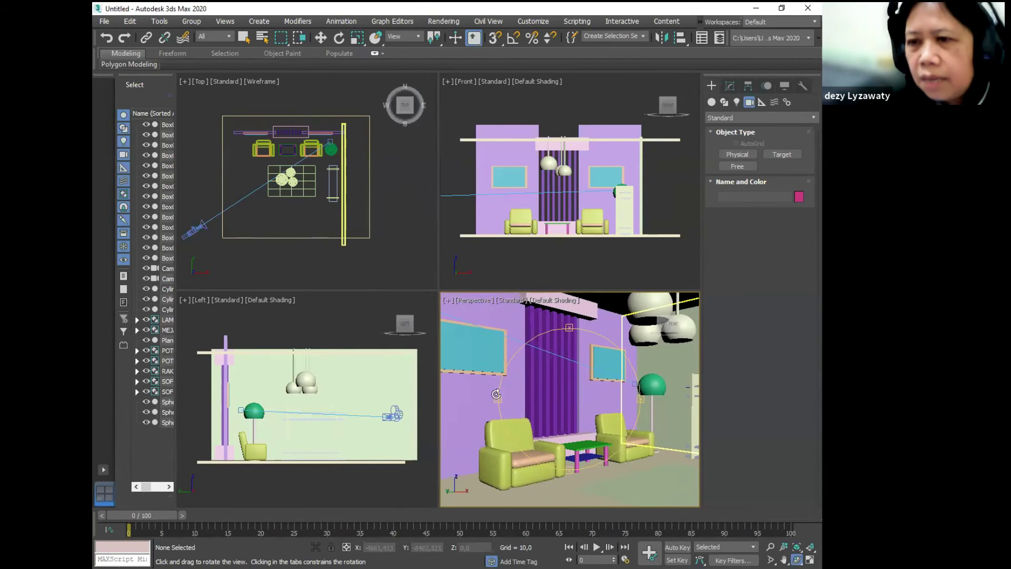
# - Create a standard camera from the current perspective view of the seating area and clear the selection
pyautogui.rightClick(526, 254)
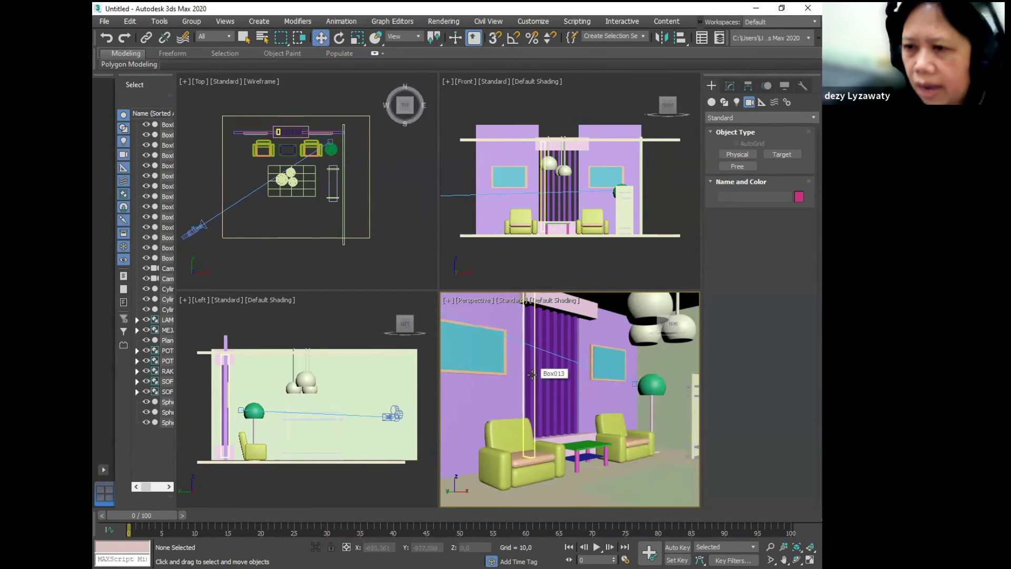
pyautogui.click(224, 21)
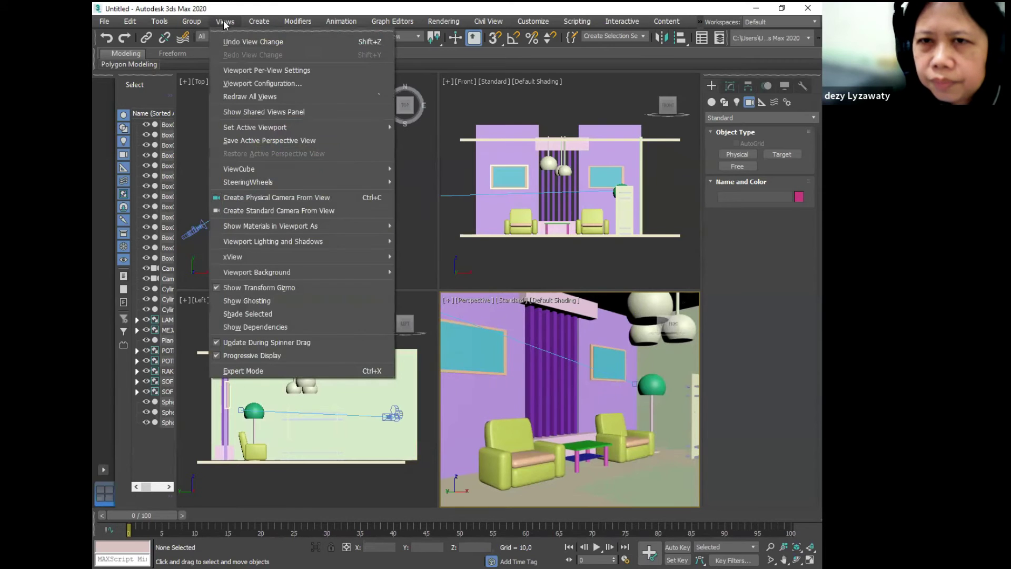
pyautogui.click(321, 210)
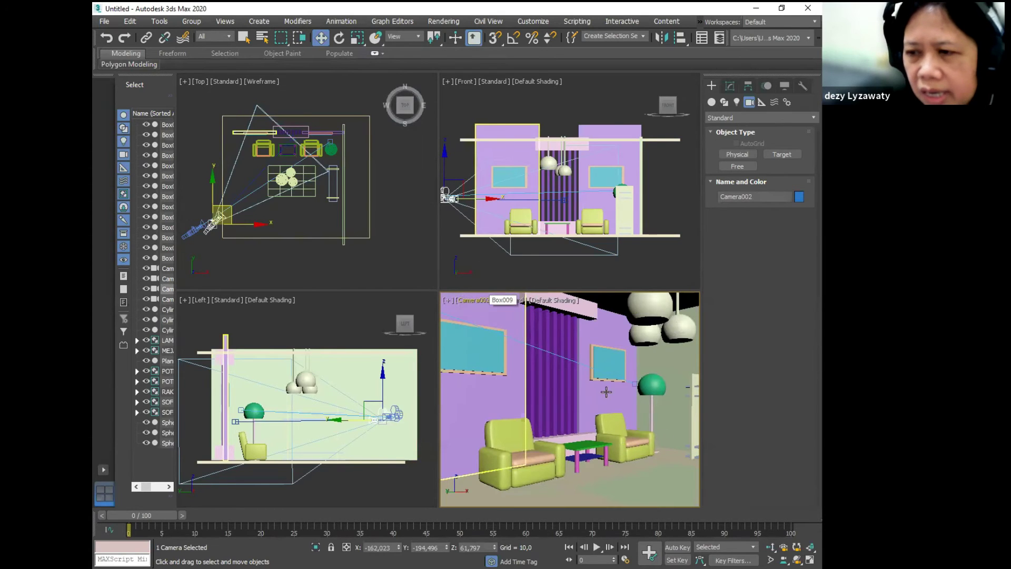
pyautogui.click(273, 250)
pyautogui.moveTo(273, 250); pyautogui.dragTo(334, 243, button='middle')
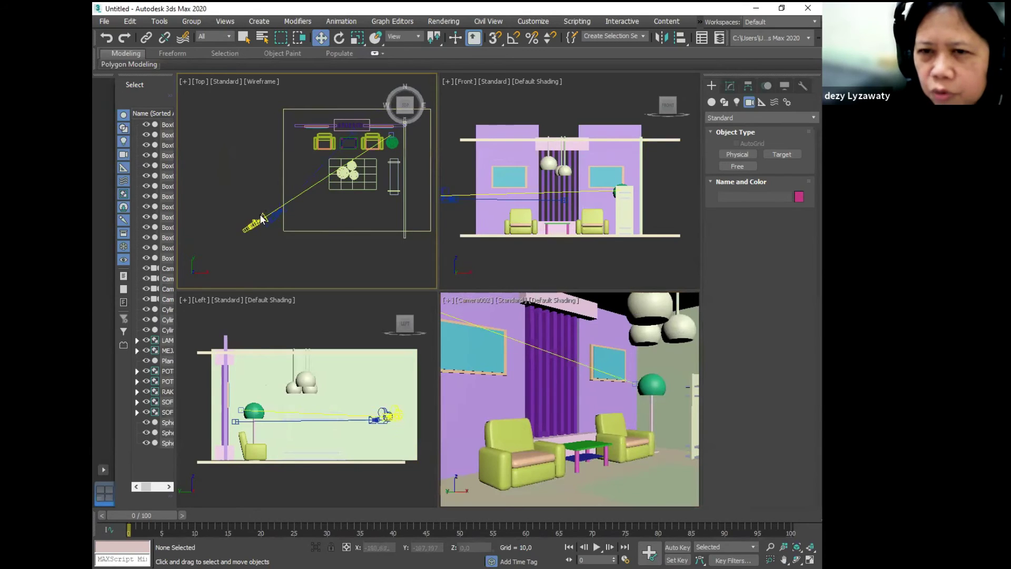
# - Switch the Camera002 view to perspective and zoom out to examine the whole room and its cameras from outside
pyautogui.rightClick(520, 372)
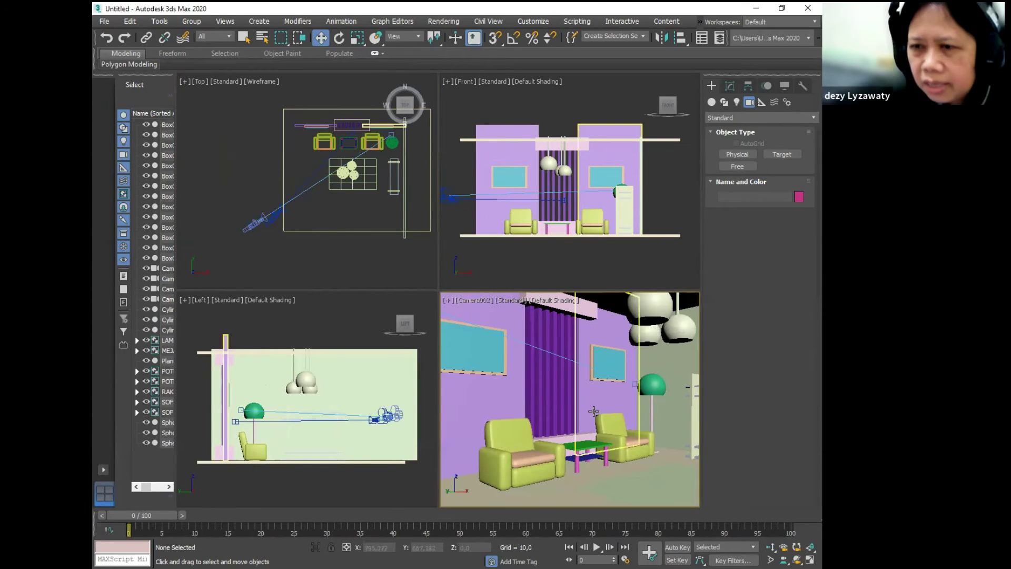
pyautogui.press('p')
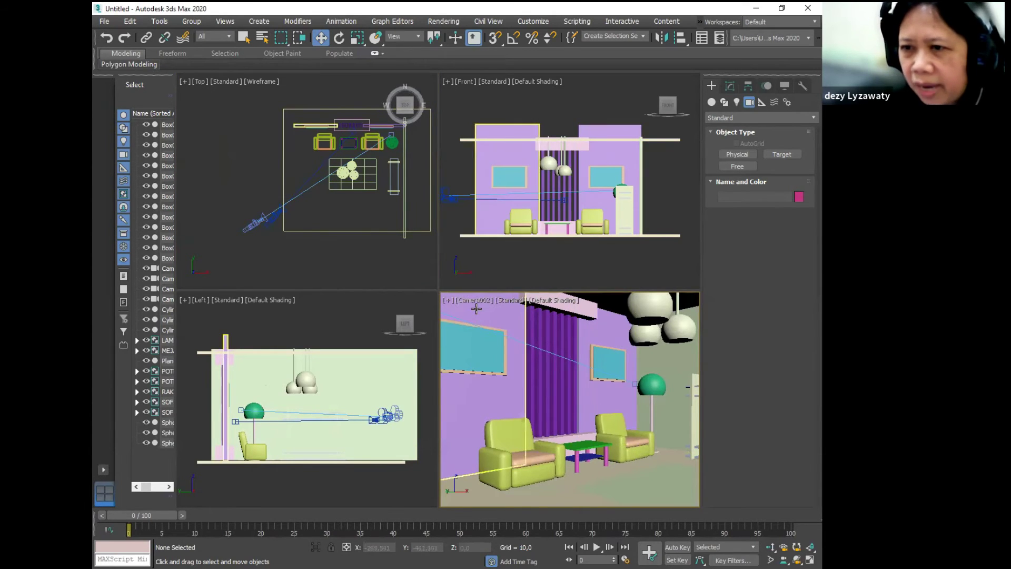
pyautogui.scroll(-10, 523, 400)
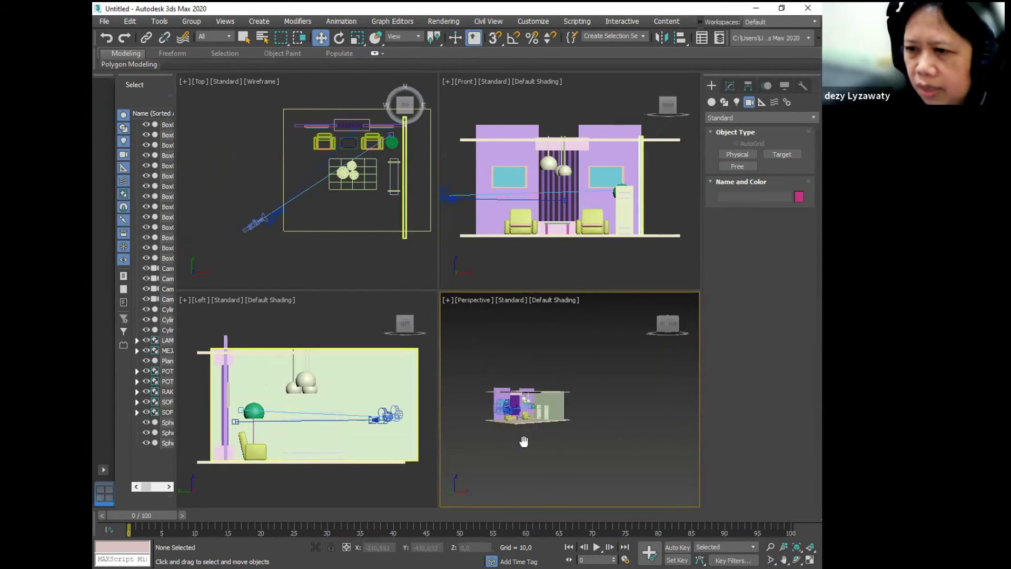
pyautogui.click(807, 560)
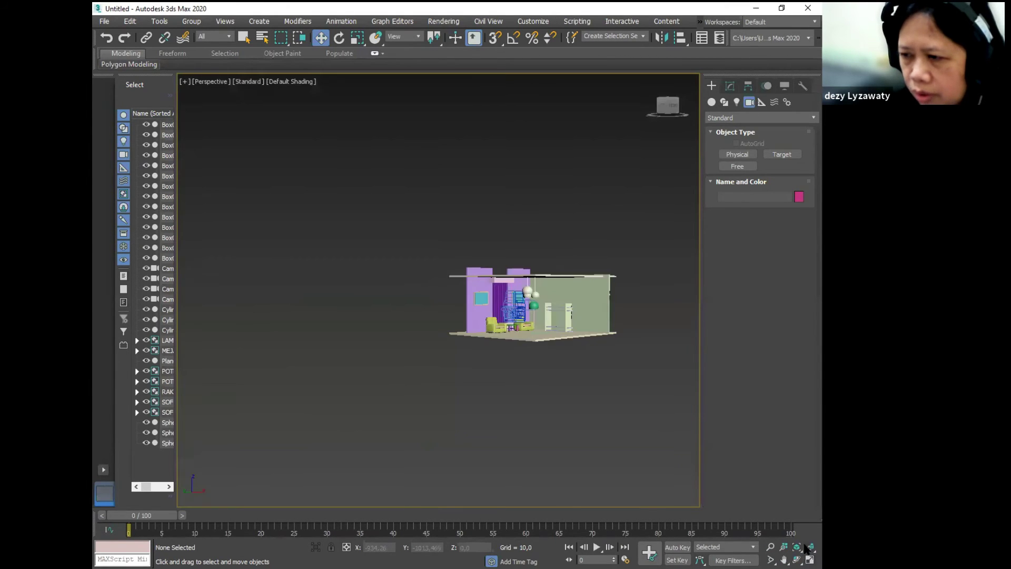
pyautogui.click(807, 560)
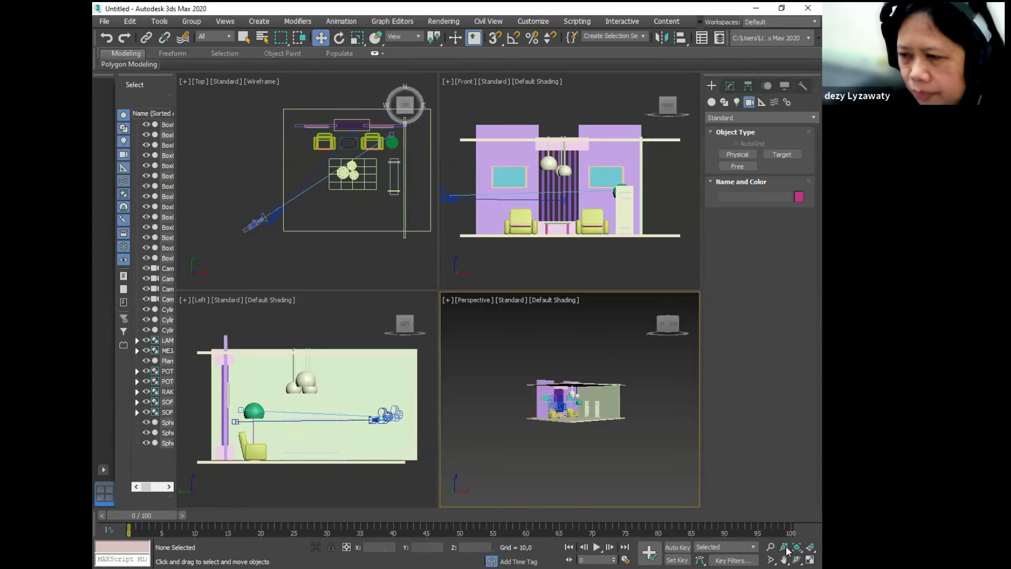
pyautogui.scroll(-5, 617, 393)
pyautogui.moveTo(584, 396); pyautogui.dragTo(510, 393, button='middle')
pyautogui.scroll(5, 544, 396)
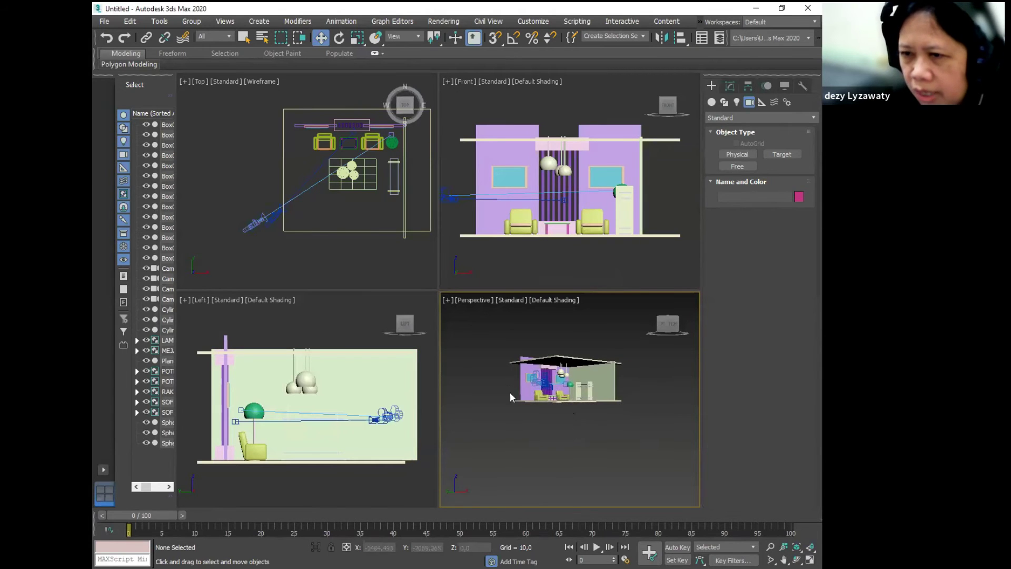
pyautogui.moveTo(572, 422); pyautogui.dragTo(581, 425, button='middle')
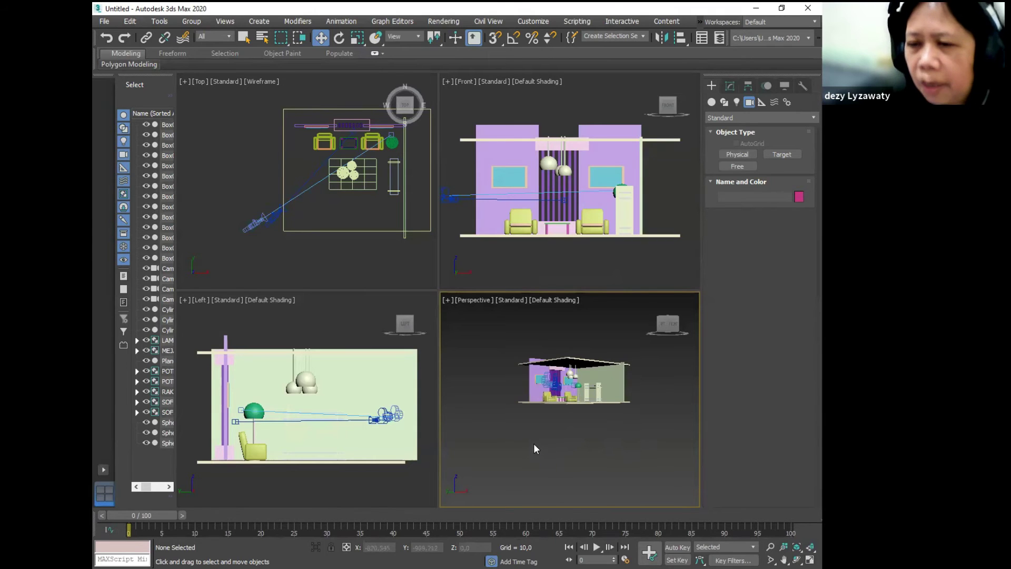
pyautogui.press('ctrl')
pyautogui.press('ctrl')
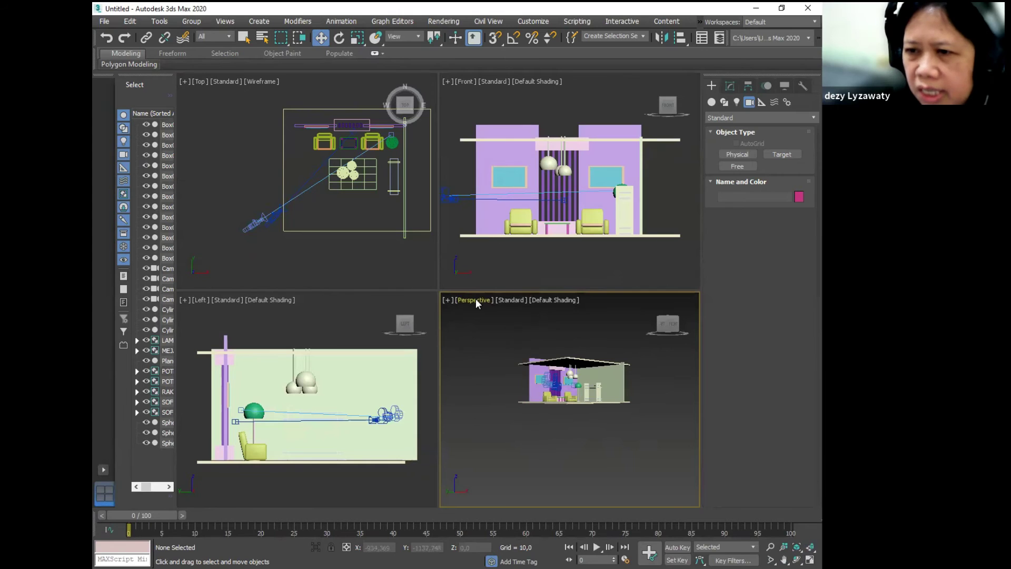
# - Show the room through Camera001 and then through Camera002 to compare the two views
pyautogui.click(476, 300)
pyautogui.moveTo(542, 311)
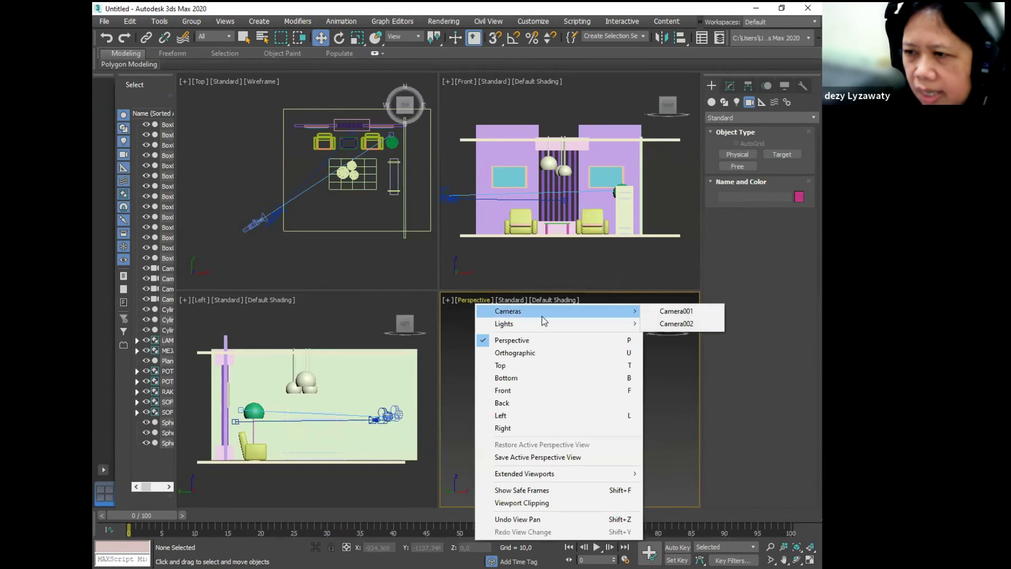
pyautogui.click(675, 313)
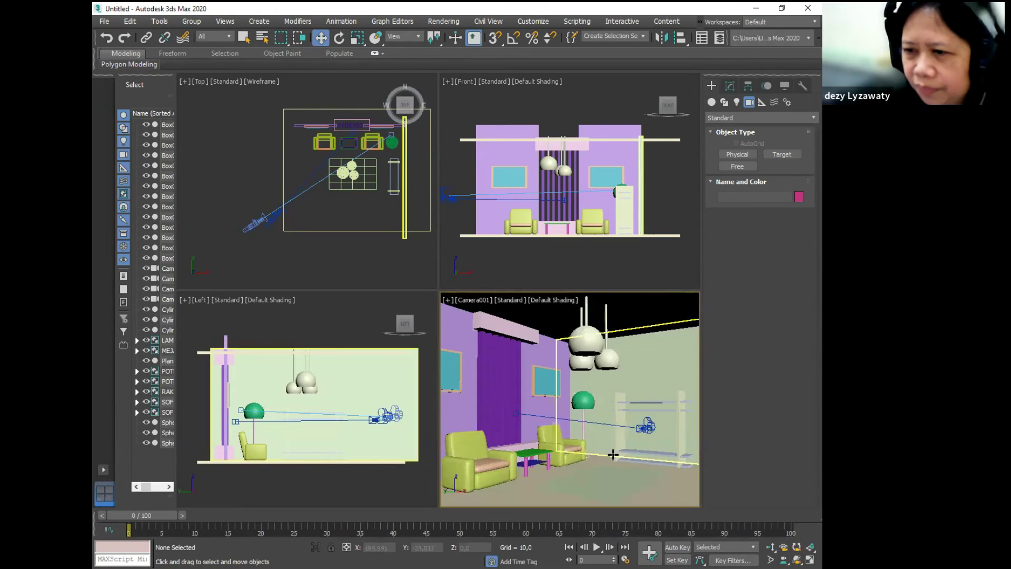
pyautogui.click(476, 298)
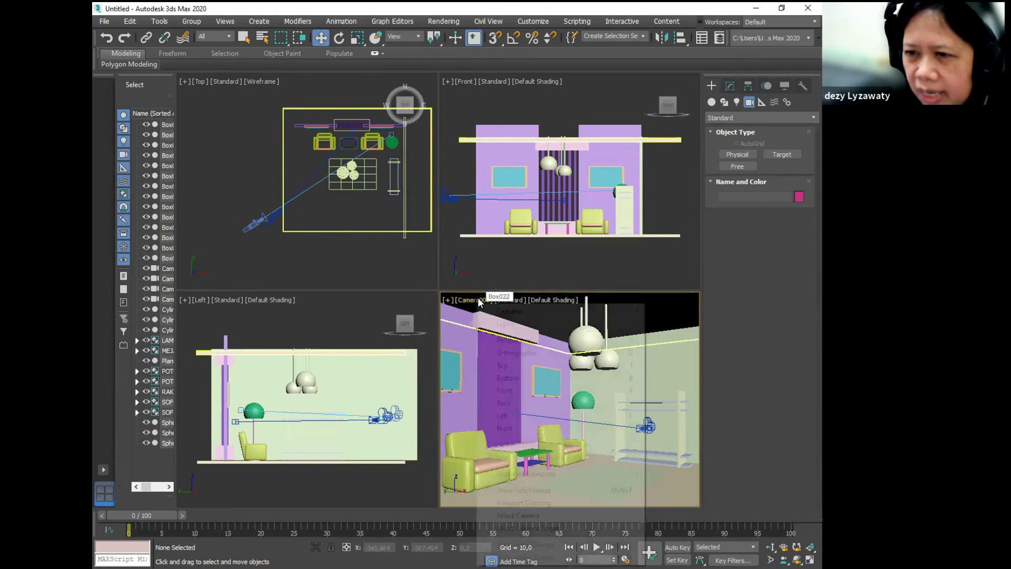
pyautogui.moveTo(629, 311)
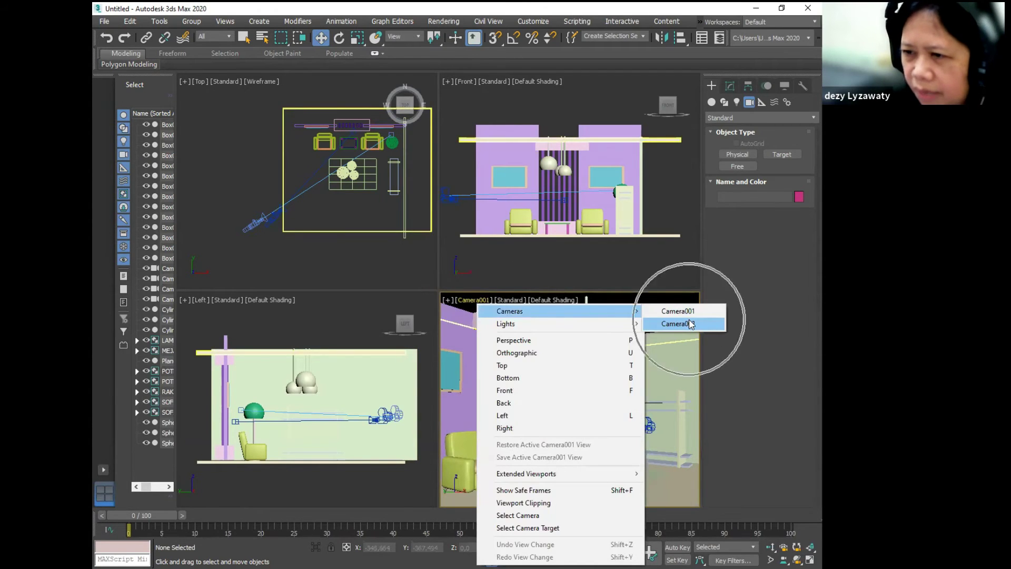
pyautogui.click(691, 323)
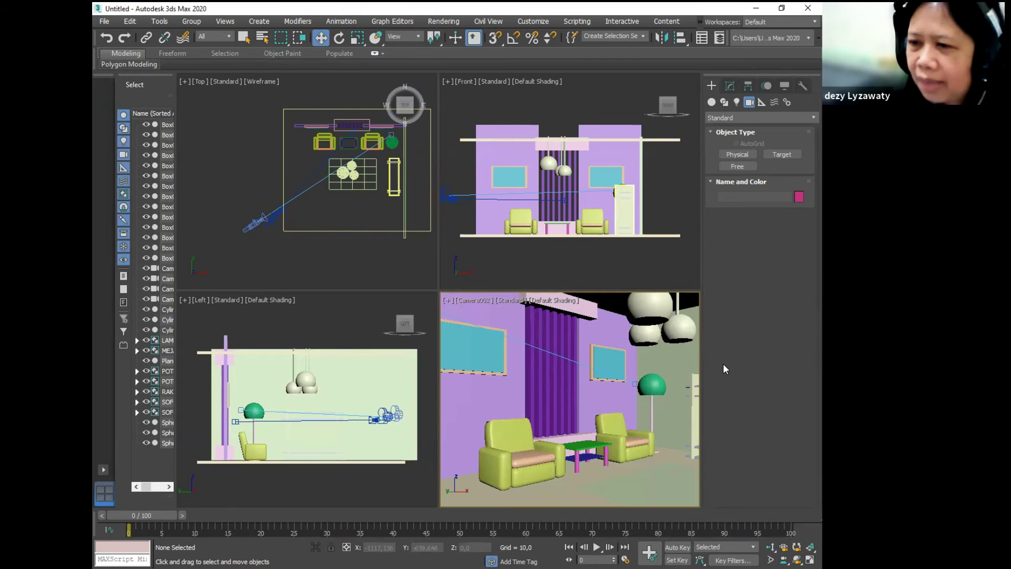
# - Place a target camera in plan beside the left armchair, aimed across the room toward the shelf, and look through it
pyautogui.click(777, 155)
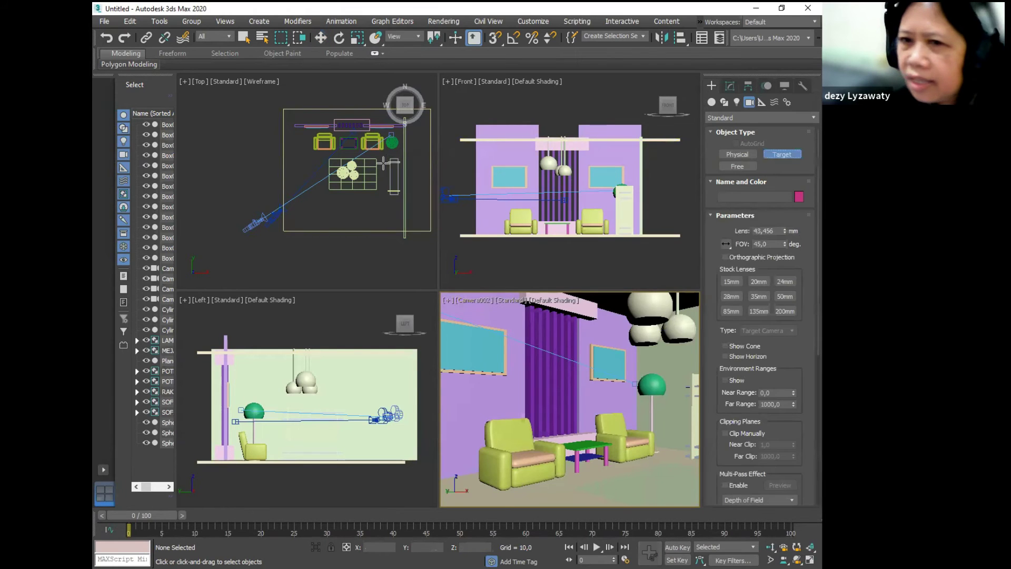
pyautogui.scroll(4, 312, 197)
pyautogui.scroll(4, 266, 187)
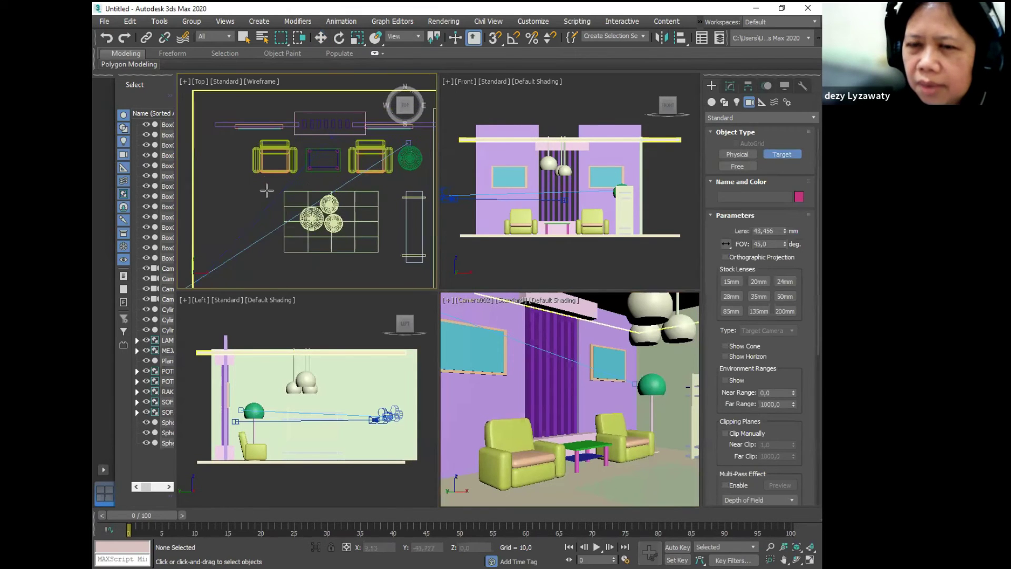
pyautogui.moveTo(204, 193); pyautogui.dragTo(408, 126)
pyautogui.rightClick(556, 334)
pyautogui.press('c')
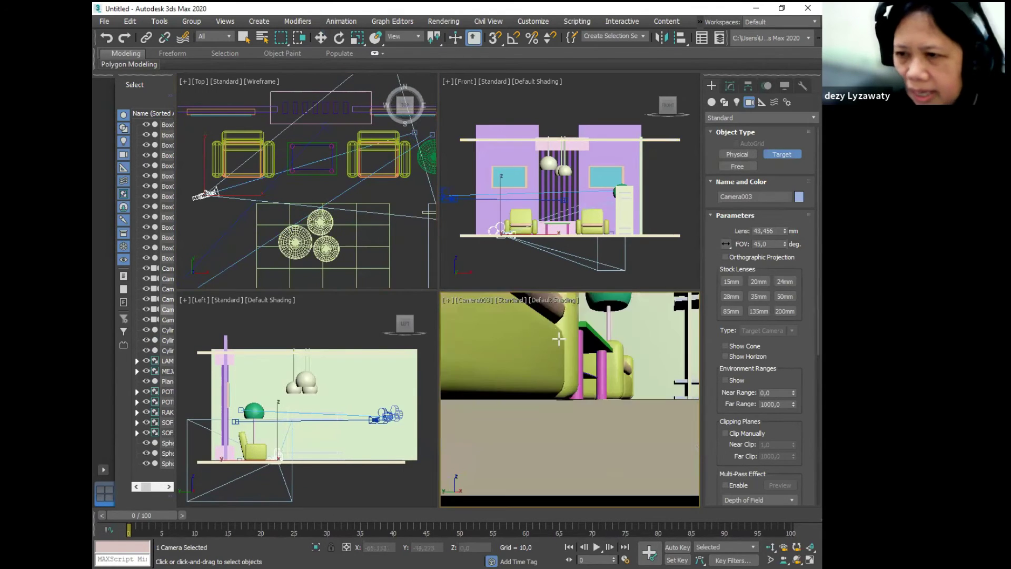
# - Raise Camera003 in the front view to about Z 30, just above armchair seat height
pyautogui.rightClick(500, 205)
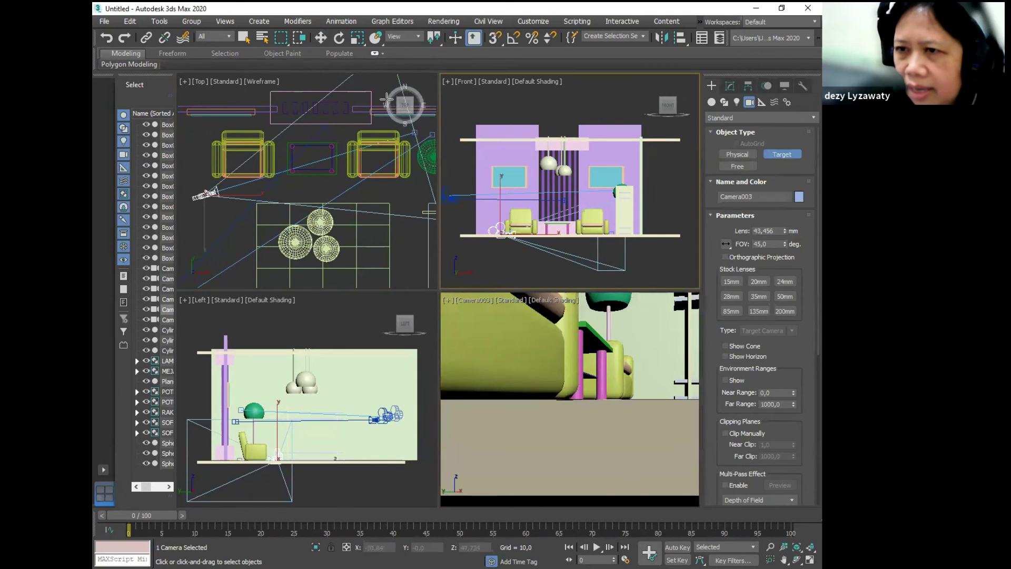
pyautogui.click(321, 37)
pyautogui.moveTo(500, 200); pyautogui.dragTo(500, 182)
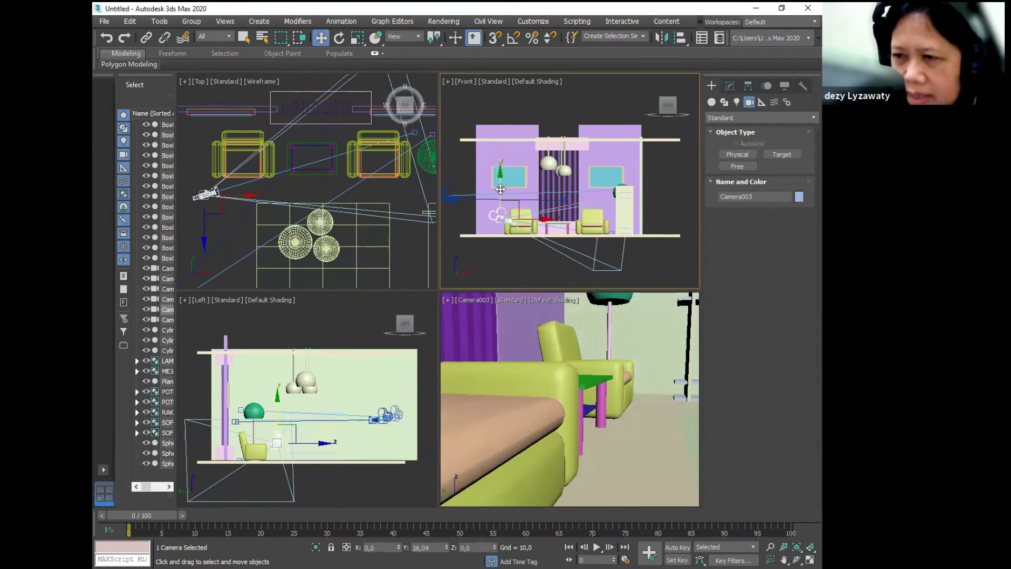
# - Move Camera003 outward in plan to about X -100.7, Y -46.8, and its target behind the right armchair to about X 96.6, Y 33.8
pyautogui.rightClick(315, 166)
pyautogui.scroll(-3, 256, 182)
pyautogui.moveTo(256, 182); pyautogui.dragTo(229, 182)
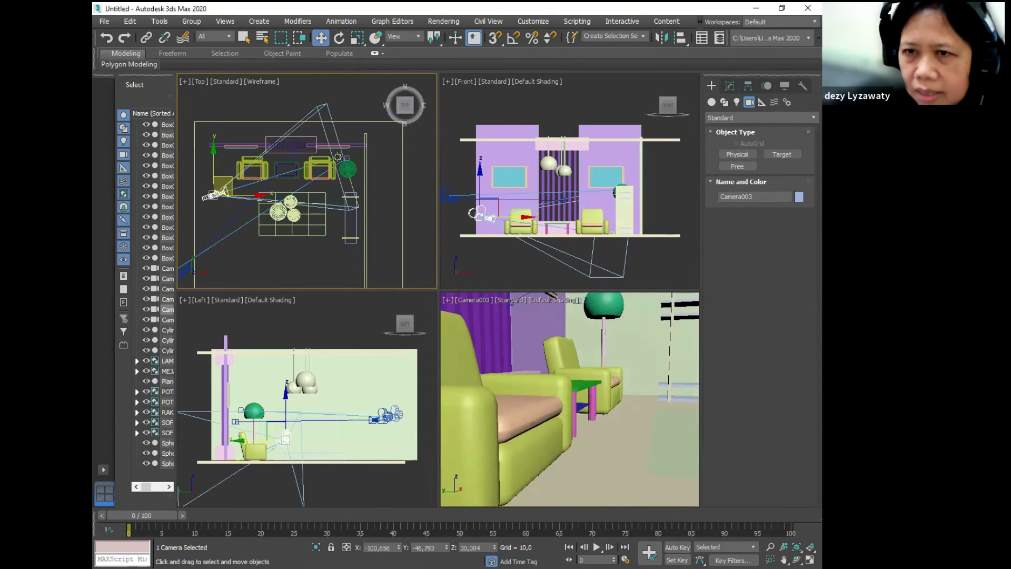
pyautogui.click(338, 157)
pyautogui.moveTo(353, 139); pyautogui.dragTo(337, 133)
# - Select Camera003 in the front view and raise it to ceiling height, about Z 152.1
pyautogui.rightClick(518, 212)
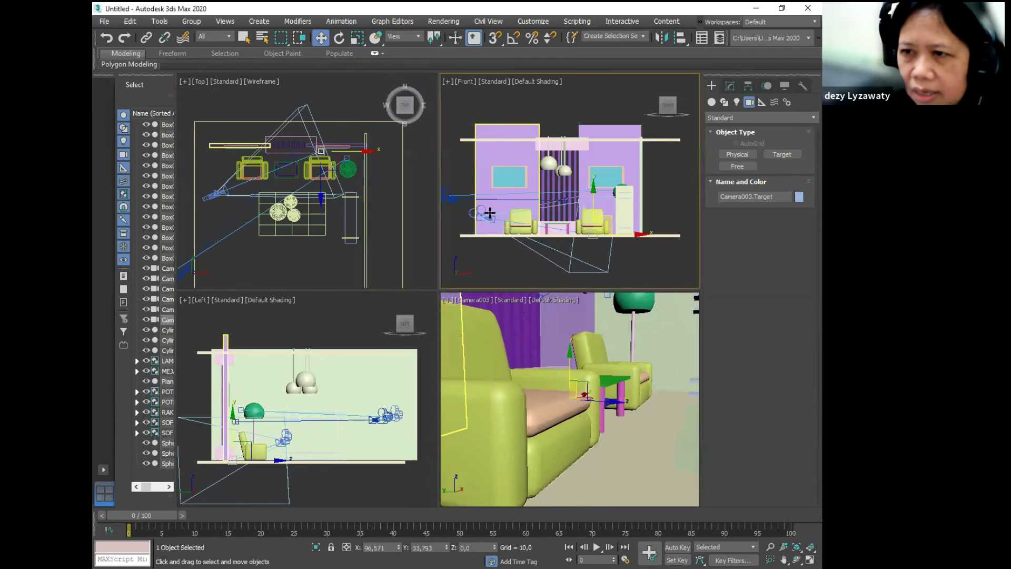
pyautogui.rightClick(479, 206)
pyautogui.click(447, 211)
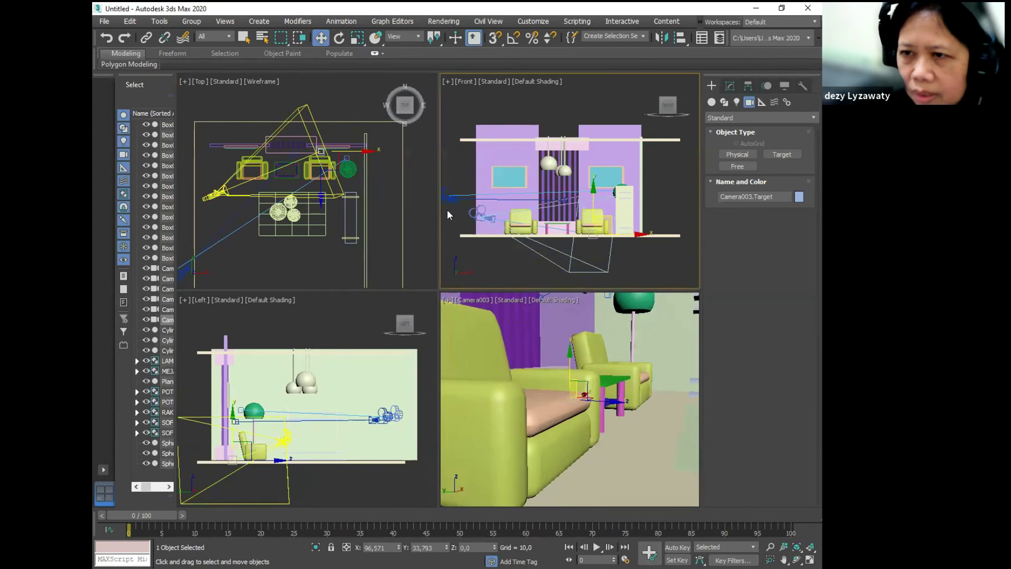
pyautogui.rightClick(479, 204)
pyautogui.click(491, 217)
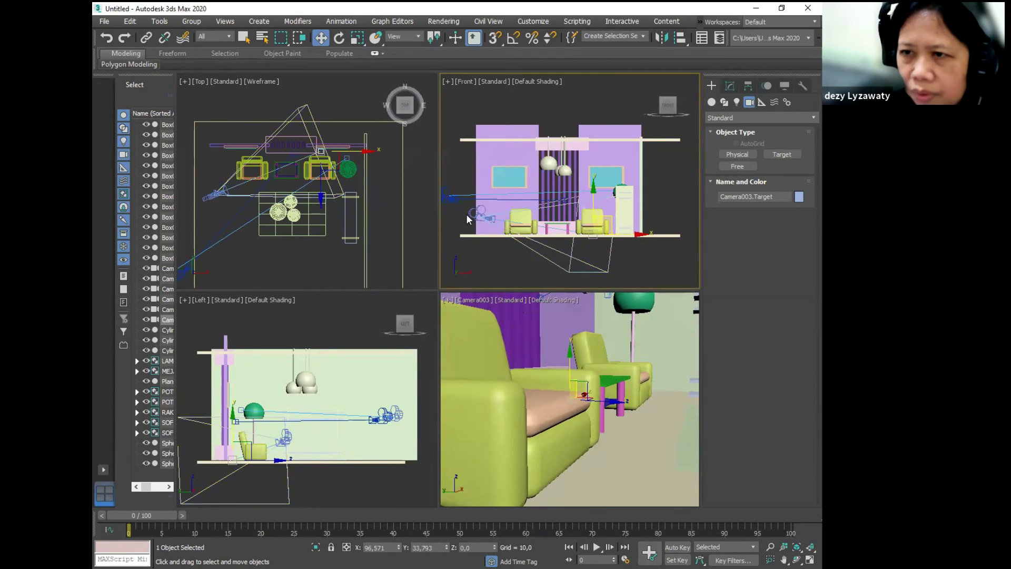
pyautogui.click(478, 214)
pyautogui.moveTo(479, 184); pyautogui.dragTo(508, 105)
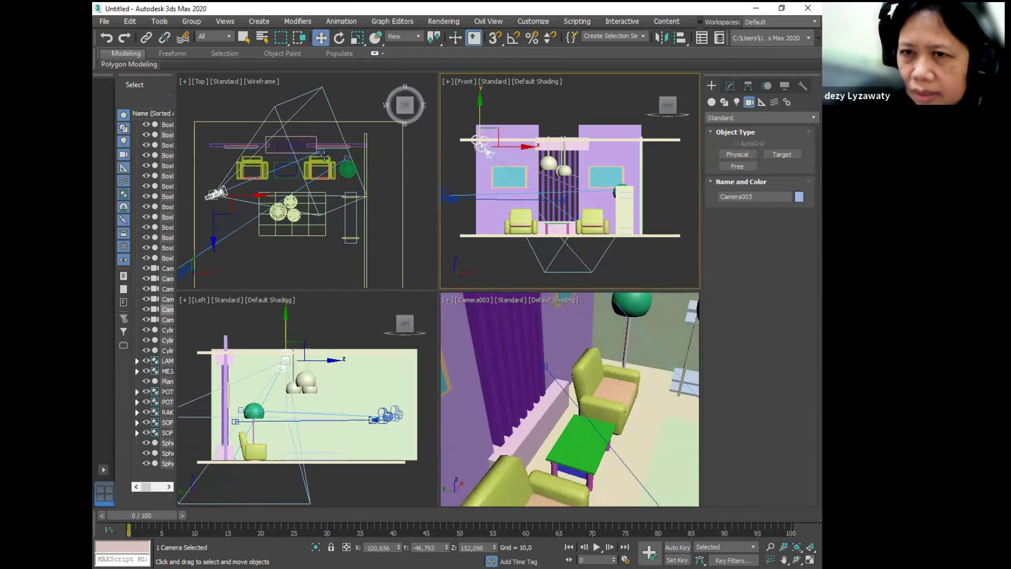
# - Move Camera003's target in plan to the curtain between the armchairs, about X 58.8, Y 48.4
pyautogui.click(336, 143)
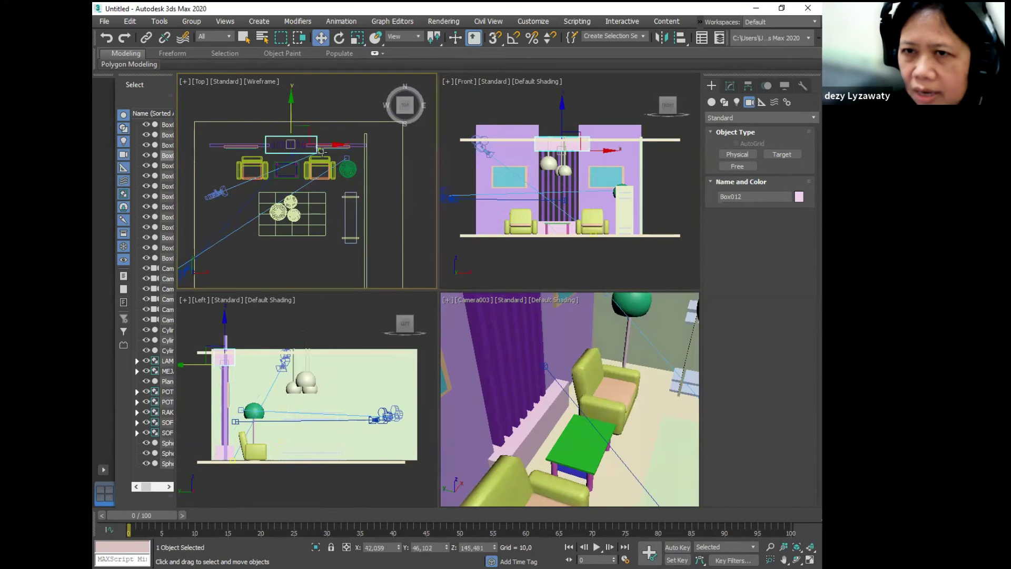
pyautogui.click(321, 152)
pyautogui.moveTo(339, 138); pyautogui.dragTo(317, 134)
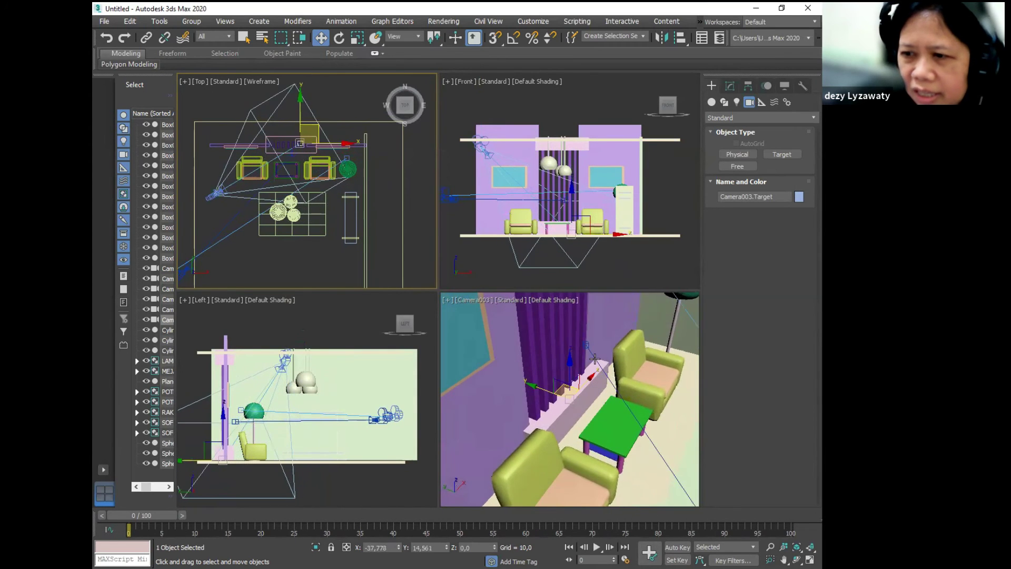
# - Move Camera003 back in plan to about X -116, Y -53, and raise it slightly to about Z 159
pyautogui.rightClick(689, 319)
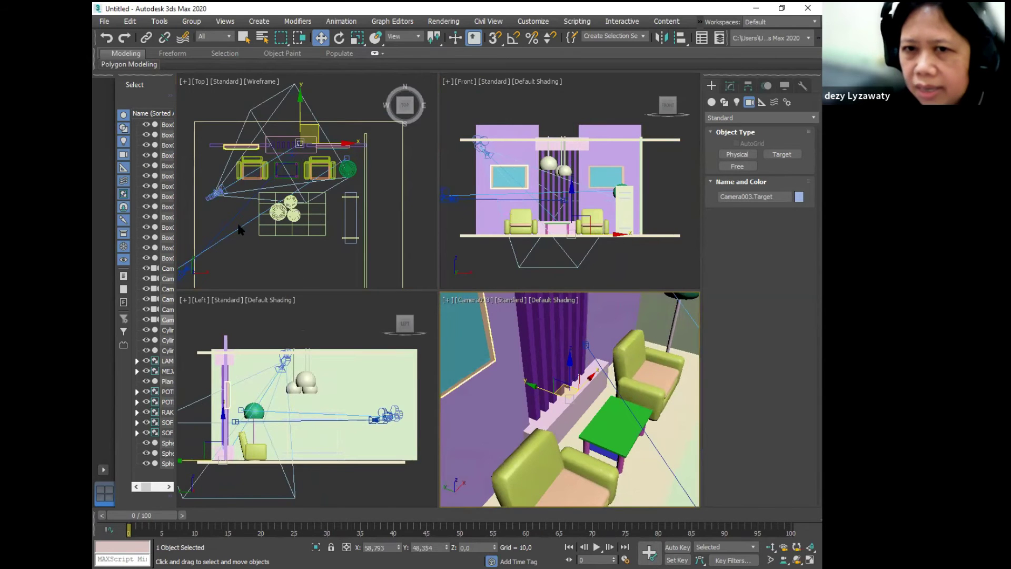
pyautogui.click(226, 188)
pyautogui.moveTo(229, 187); pyautogui.dragTo(224, 189)
pyautogui.rightClick(448, 132)
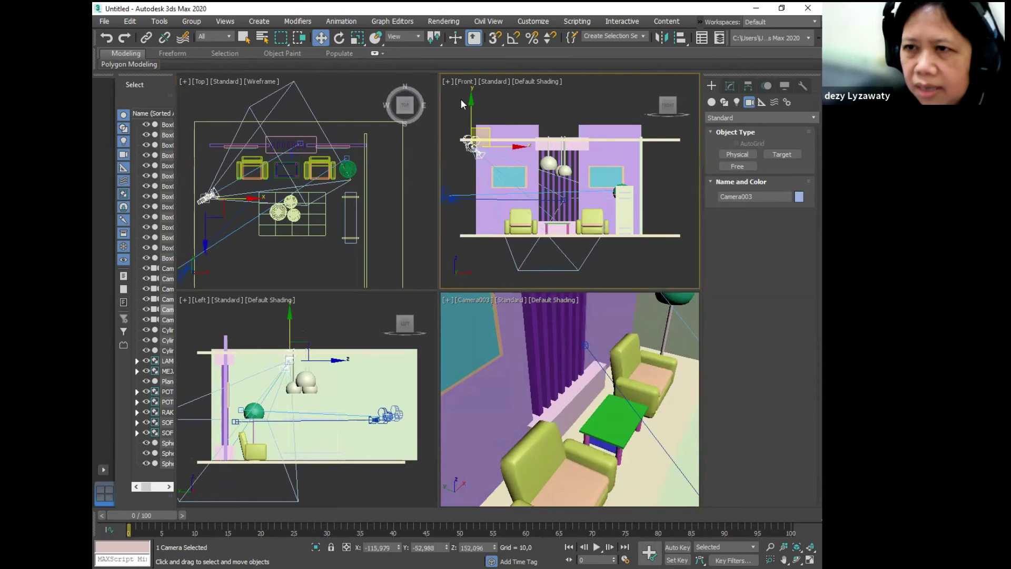
pyautogui.scroll(4, 463, 117)
pyautogui.moveTo(483, 145); pyautogui.dragTo(482, 138)
# - Compare the Camera001, Camera002 and Camera003 views in turn in the camera viewport, ending on Camera003
pyautogui.click(593, 343)
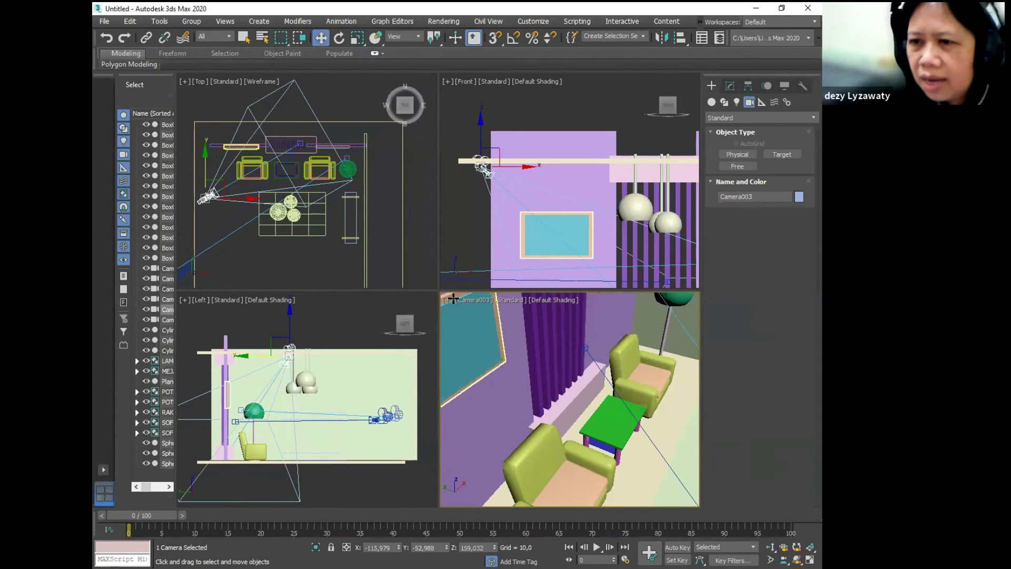
pyautogui.click(470, 299)
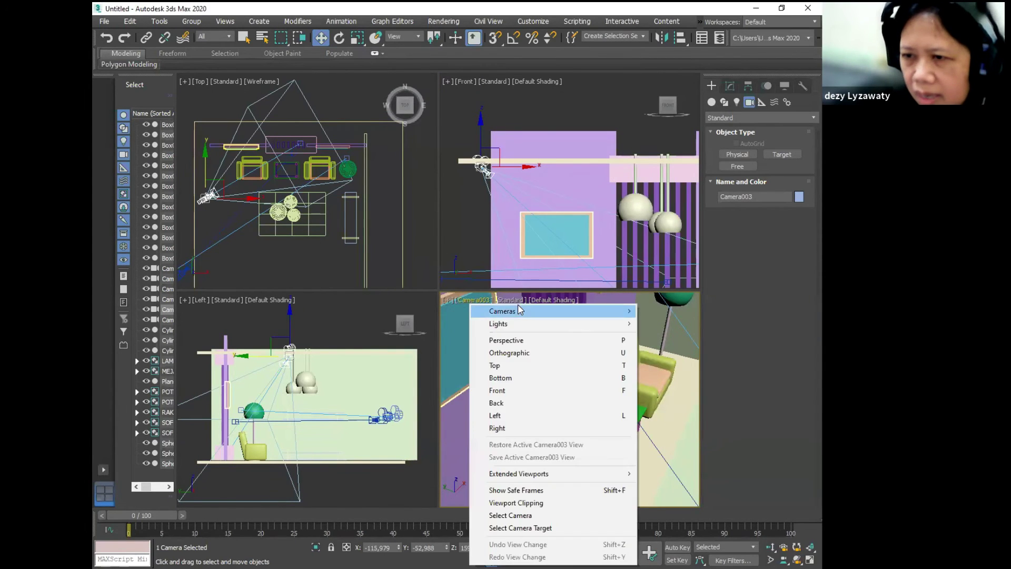
pyautogui.moveTo(520, 318)
pyautogui.click(670, 310)
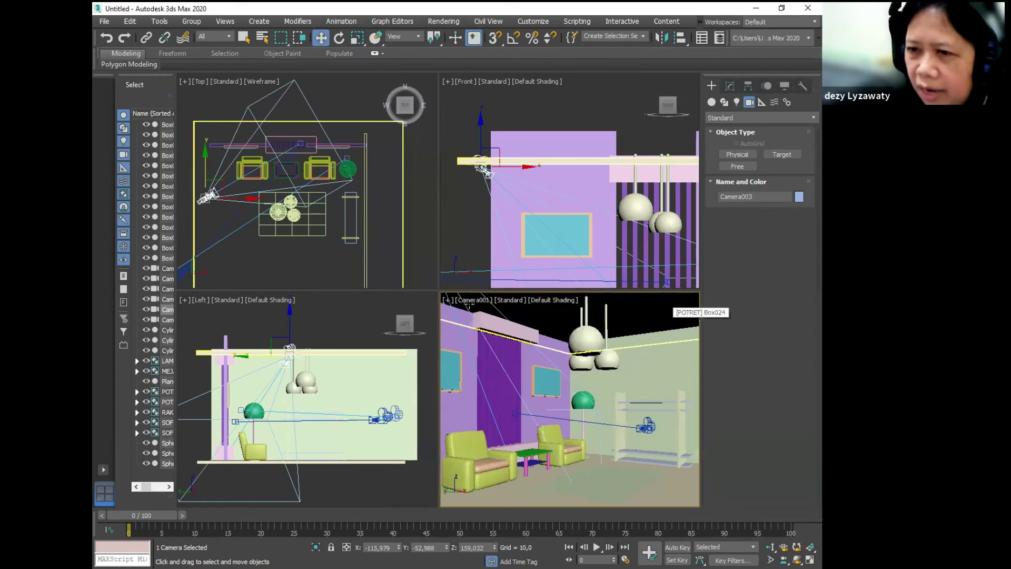
pyautogui.click(473, 300)
pyautogui.moveTo(520, 309)
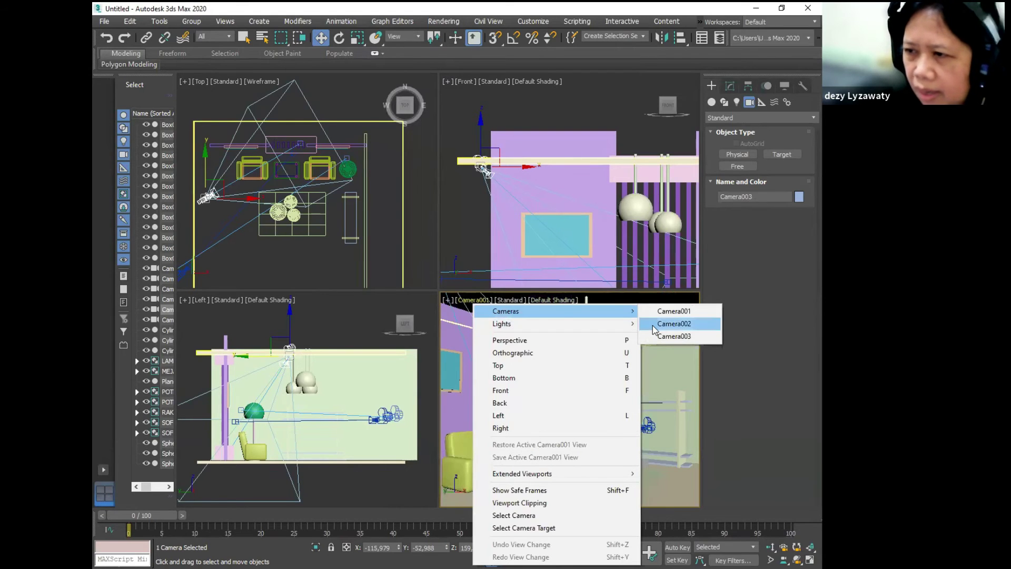
pyautogui.click(671, 322)
pyautogui.click(477, 302)
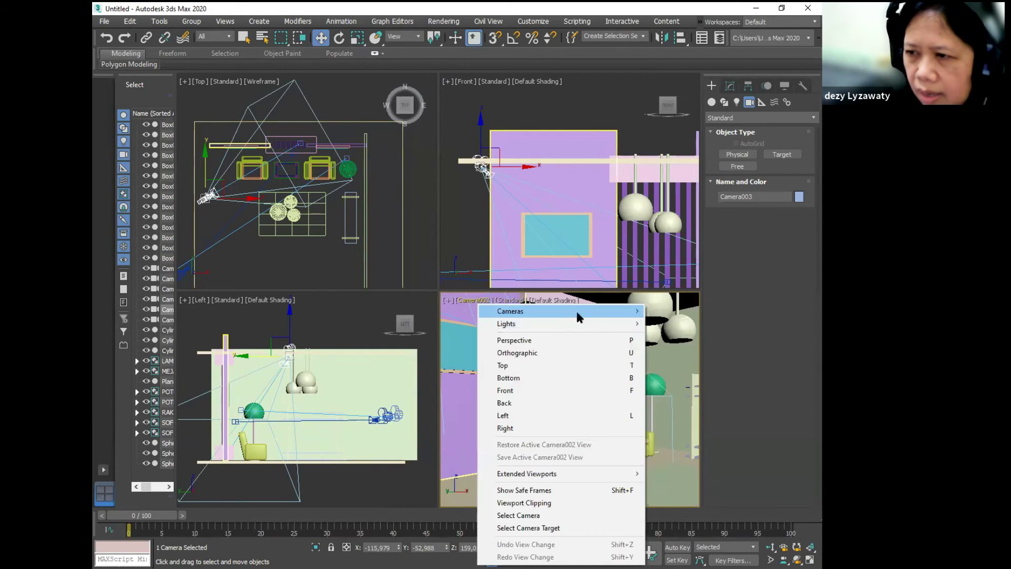
pyautogui.moveTo(579, 310)
pyautogui.click(682, 336)
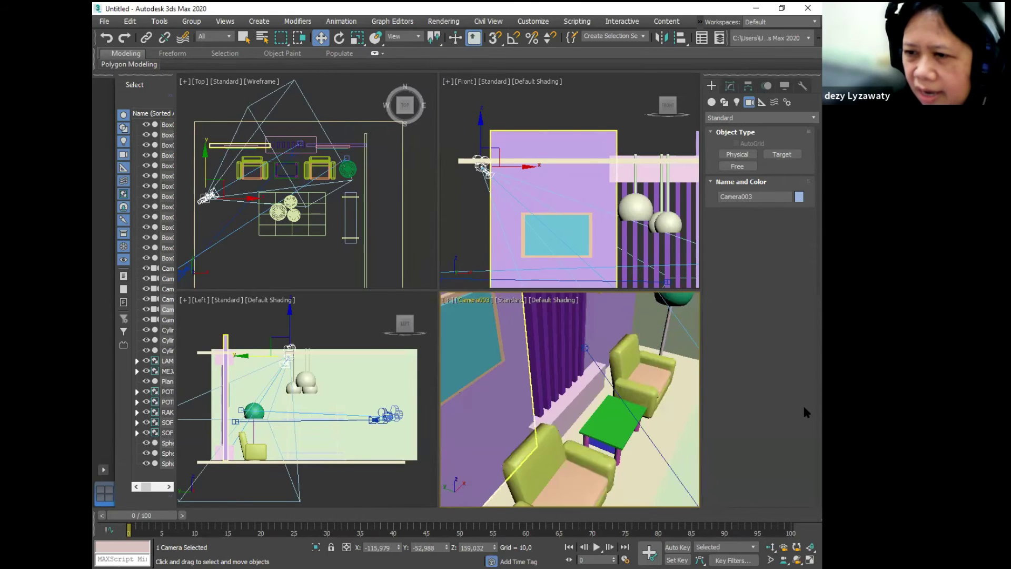
# - Render the Camera003 view of the armchairs and table, inspect the image, and close the rendered frame
pyautogui.click(515, 485)
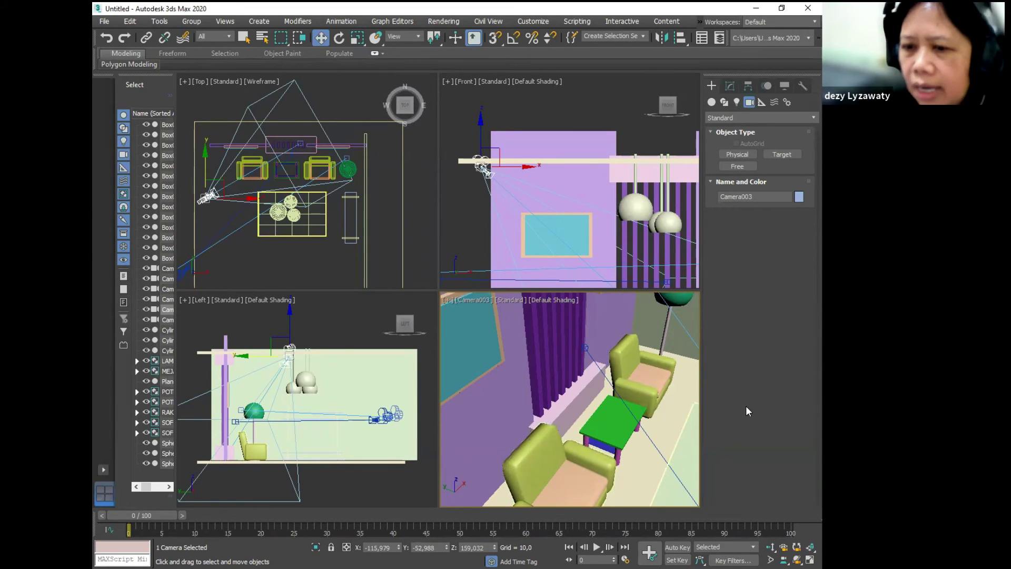
pyautogui.click(445, 21)
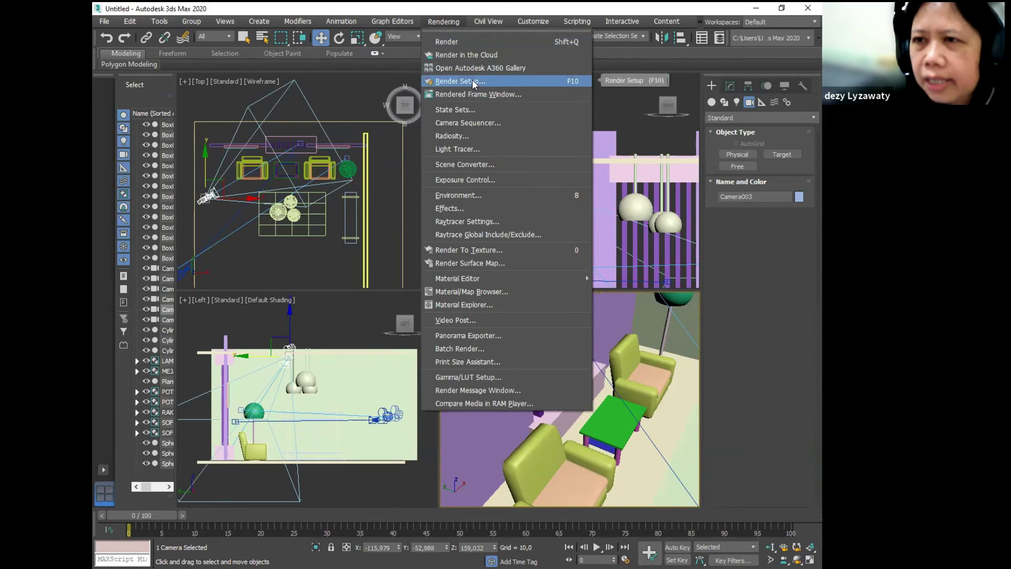
pyautogui.click(447, 43)
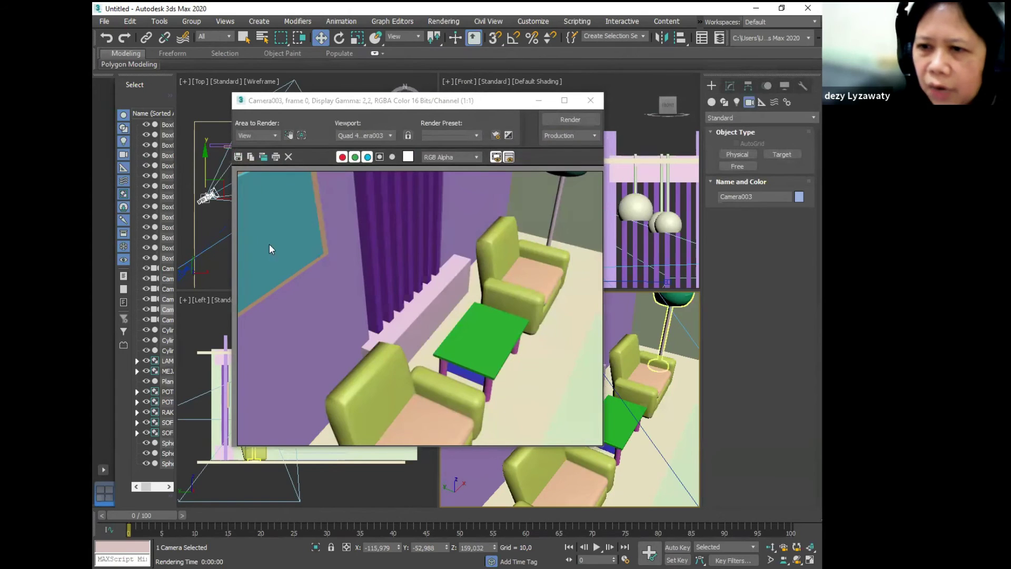
pyautogui.moveTo(505, 107); pyautogui.dragTo(470, 81)
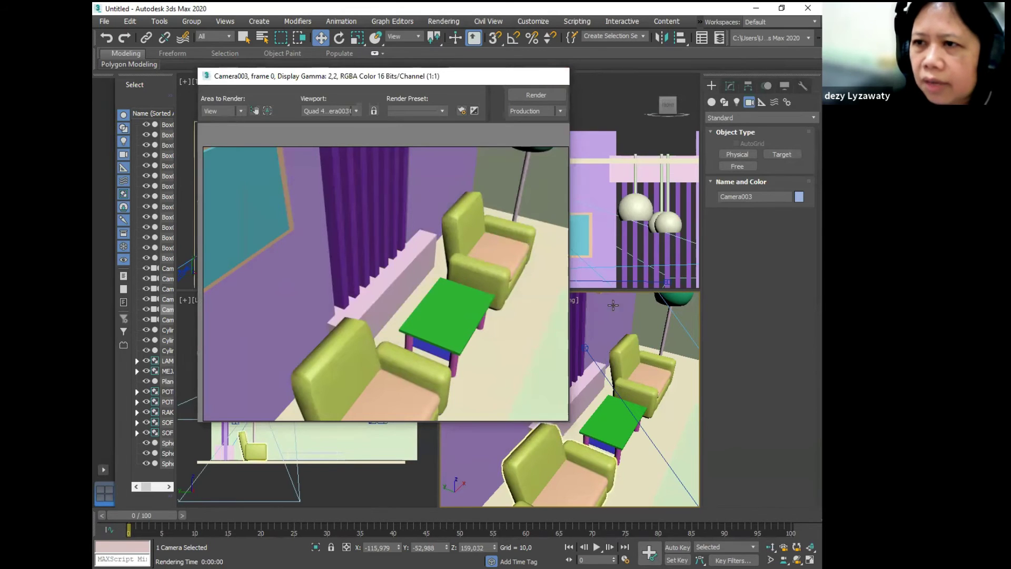
pyautogui.click(556, 76)
# - Switch the camera viewport from Camera003 to Camera001 and maximize it to fill the workspace
pyautogui.rightClick(495, 378)
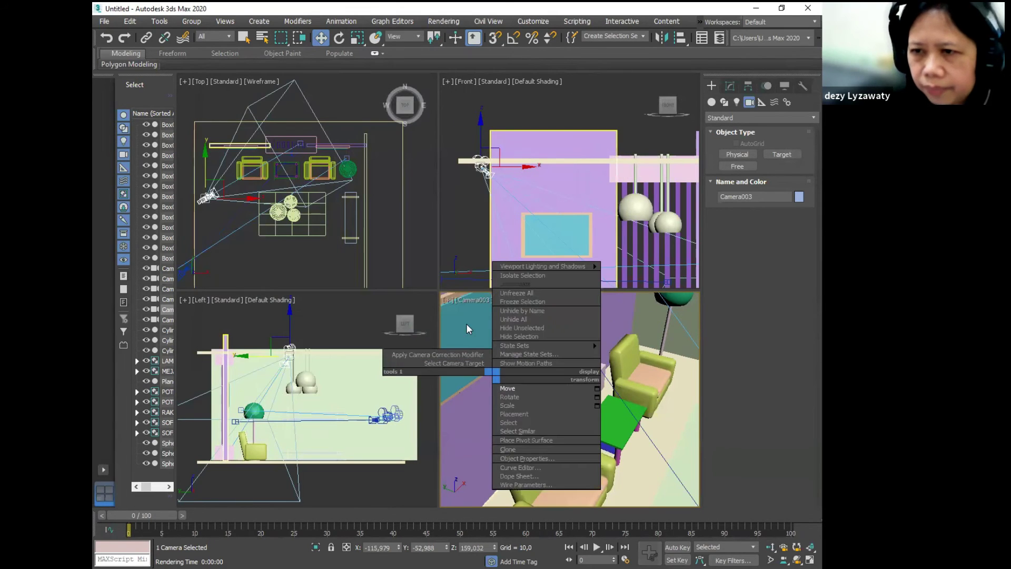
pyautogui.click(484, 301)
pyautogui.moveTo(541, 311)
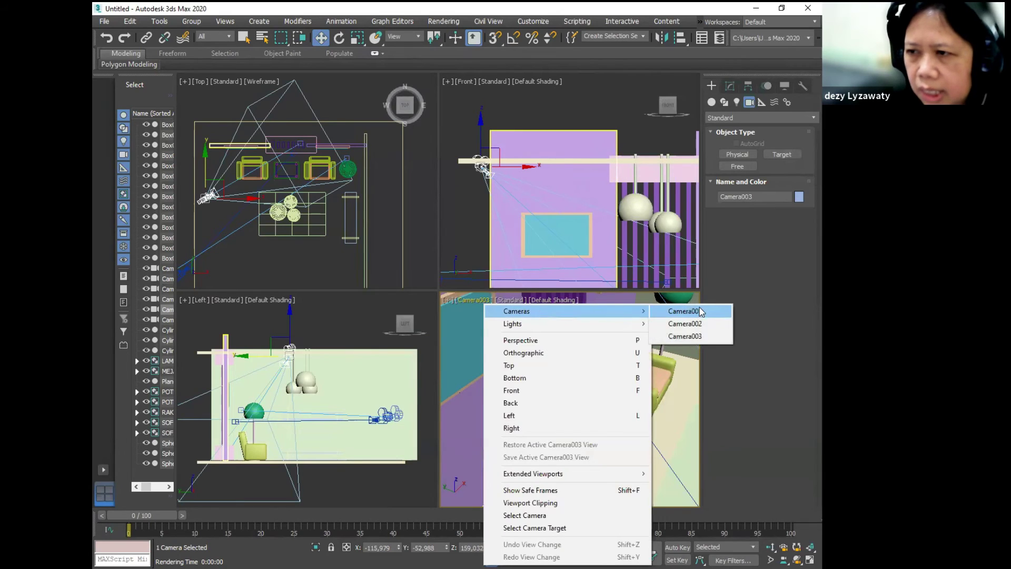
pyautogui.click(685, 311)
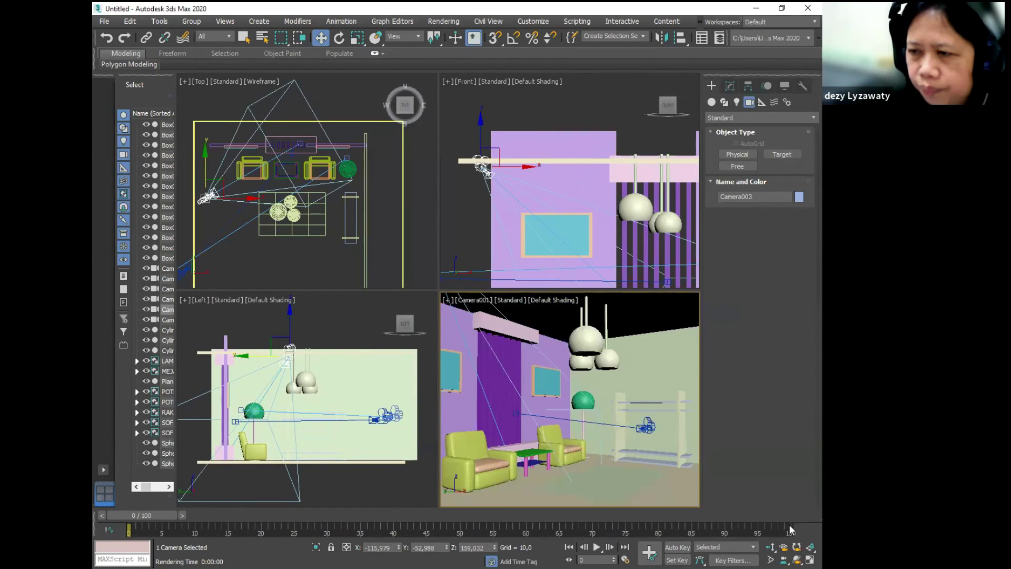
pyautogui.click(809, 559)
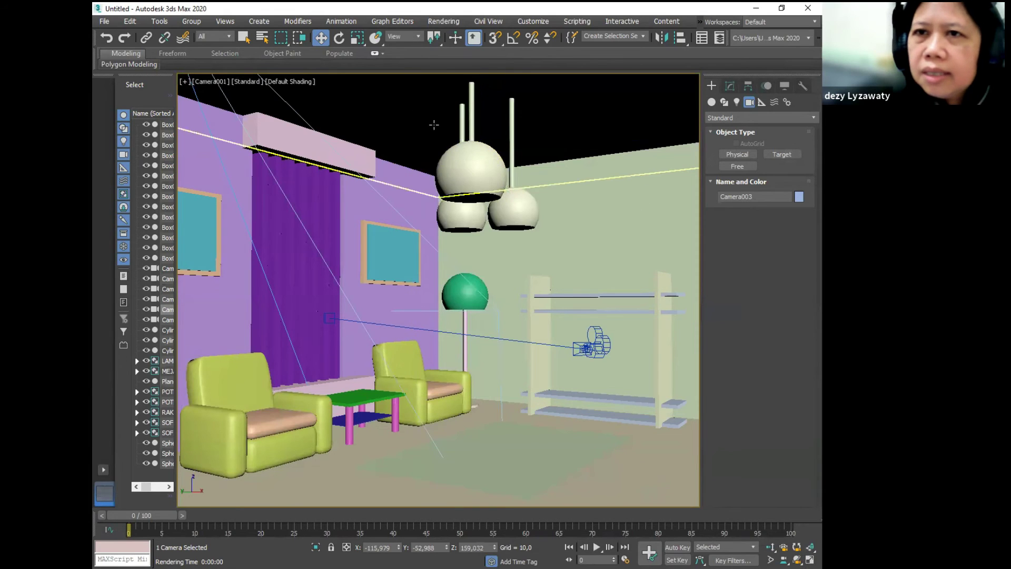
# - Render the Camera001 view, inspect it in an enlarged rendered frame, and close the frame
pyautogui.press('ctrl')
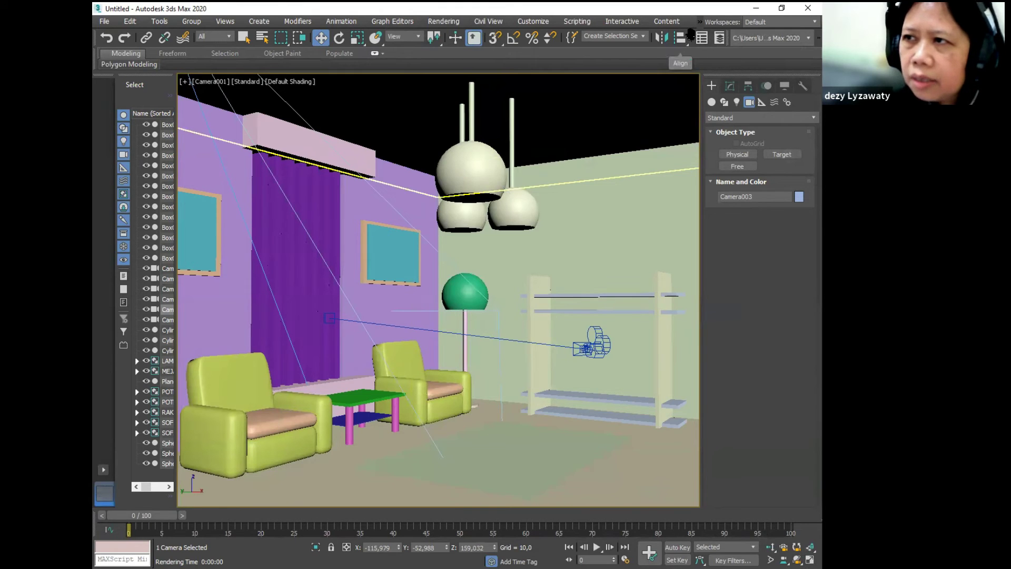
pyautogui.press('ctrl')
pyautogui.moveTo(690, 35); pyautogui.dragTo(468, 26)
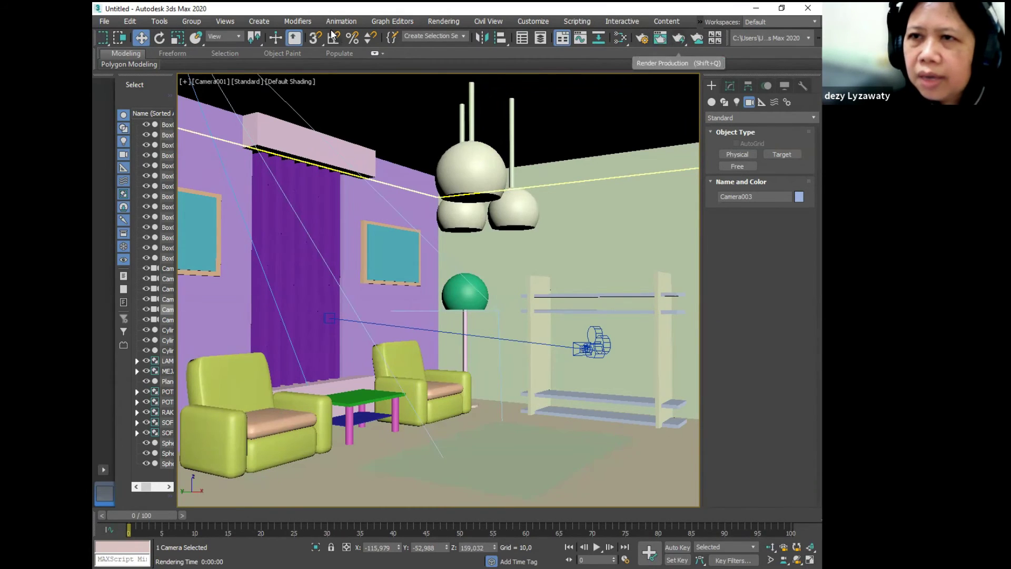
pyautogui.click(444, 22)
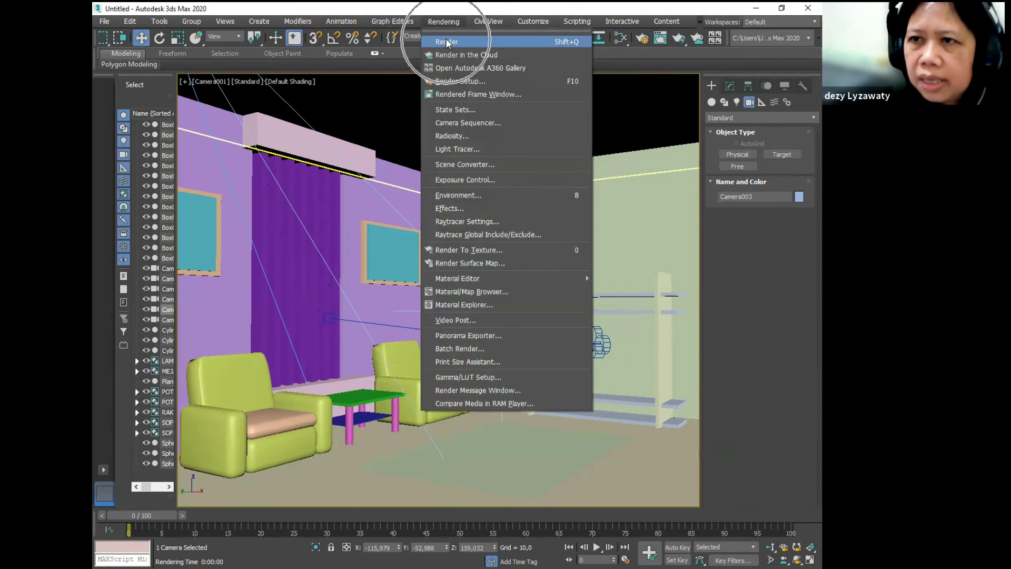
pyautogui.click(446, 42)
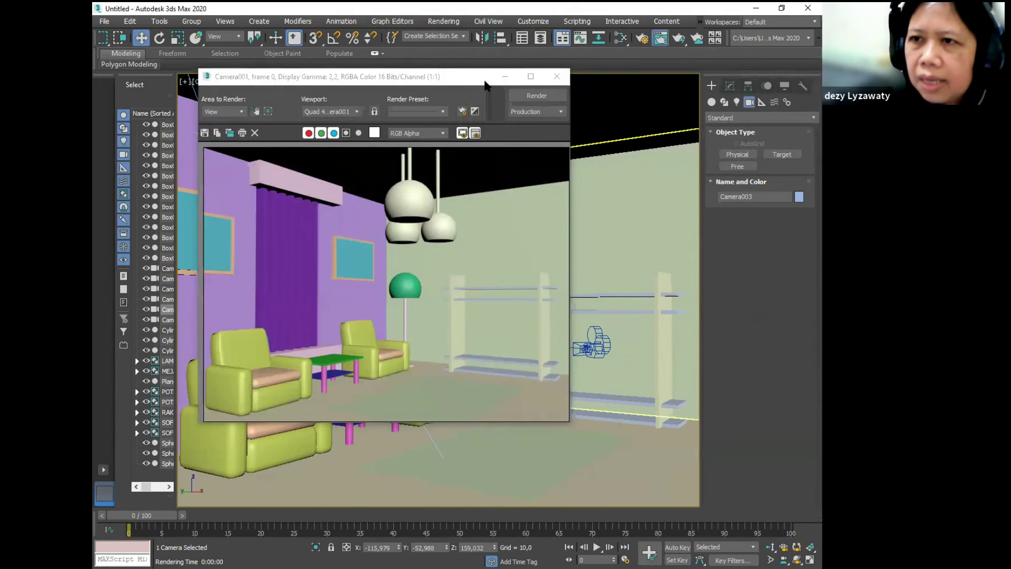
pyautogui.moveTo(493, 84); pyautogui.dragTo(552, 97)
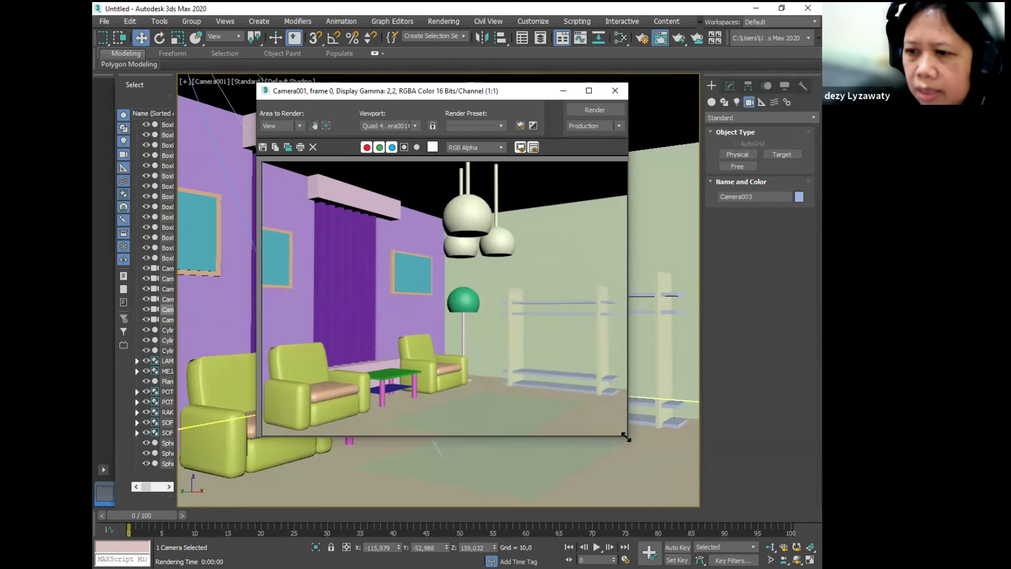
pyautogui.moveTo(626, 436); pyautogui.dragTo(668, 499)
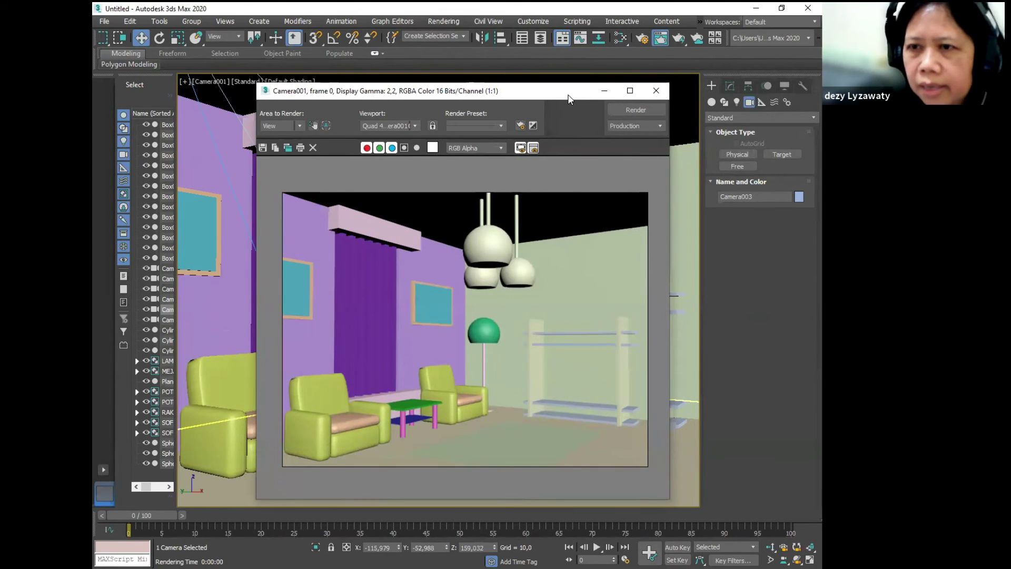
pyautogui.moveTo(568, 99); pyautogui.dragTo(552, 94)
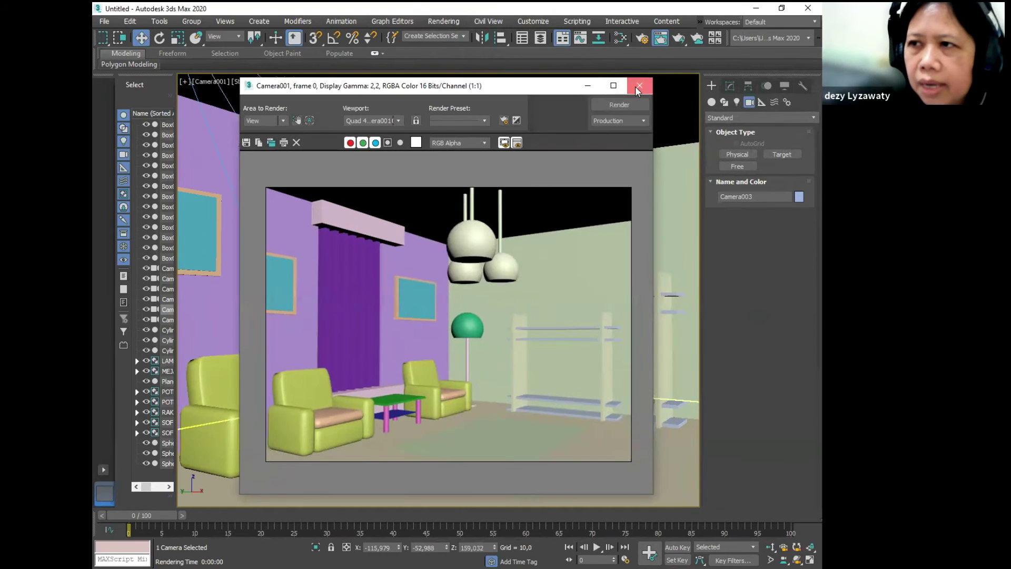
pyautogui.click(638, 86)
# - Run two more test renders of the Camera001 view, closing the rendered frame after each one
pyautogui.click(450, 21)
pyautogui.click(450, 42)
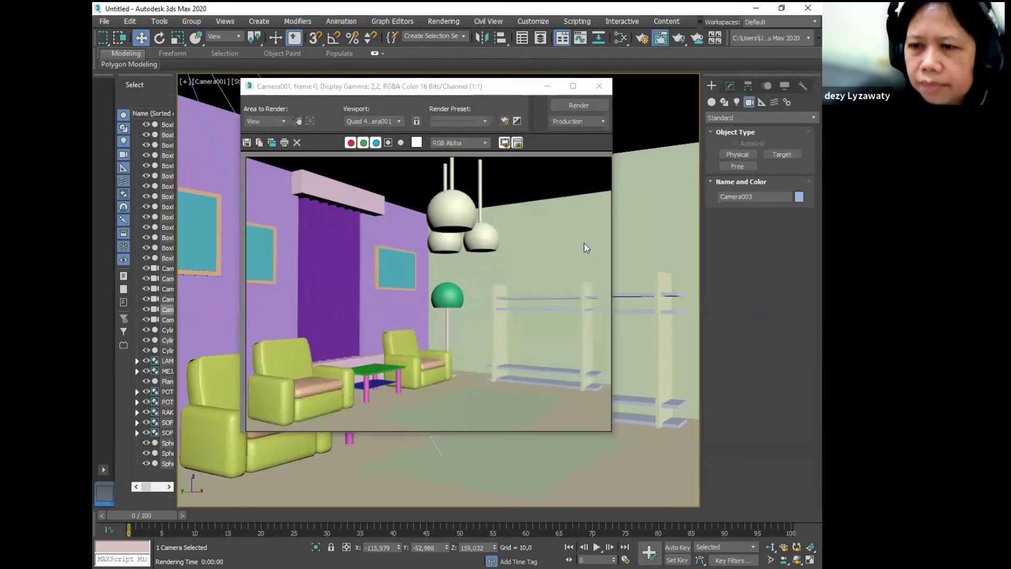
pyautogui.click(599, 86)
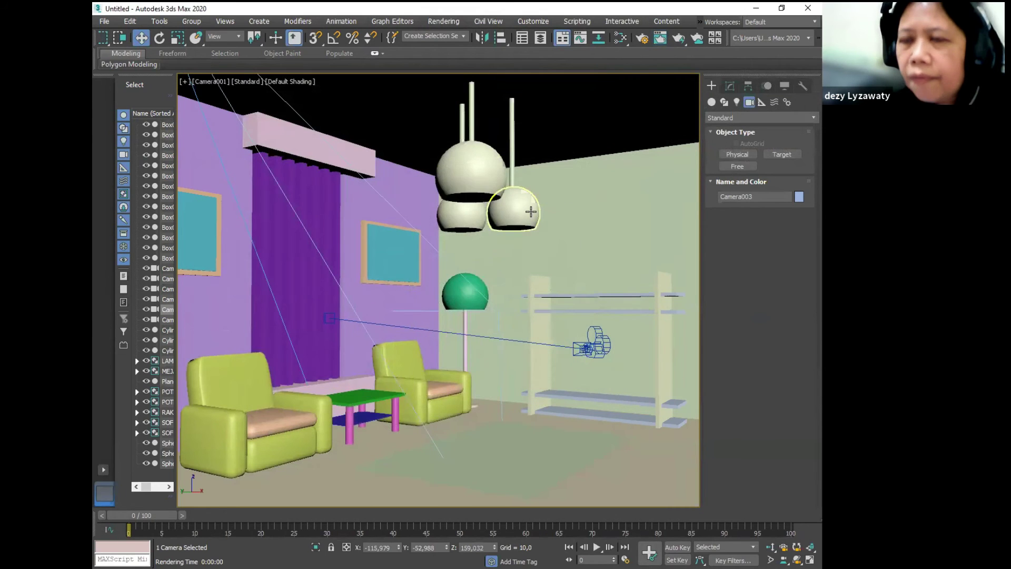
pyautogui.hotkey('shift', 'q')
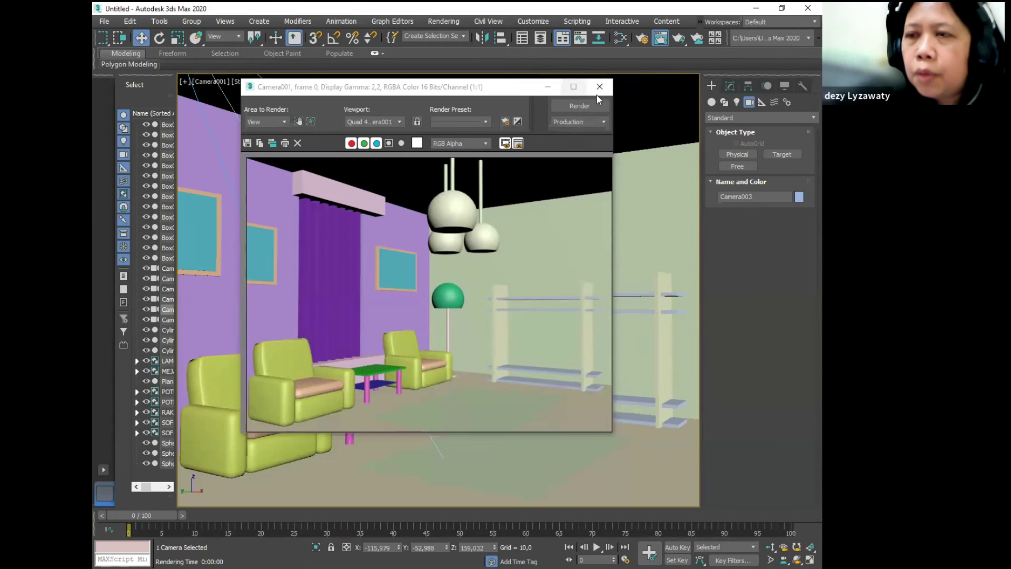
pyautogui.click(600, 86)
# - Render Camera001 again and start saving the image in the folder 10 Session 10_Simple Object 3DS MAX
pyautogui.click(443, 21)
pyautogui.click(442, 39)
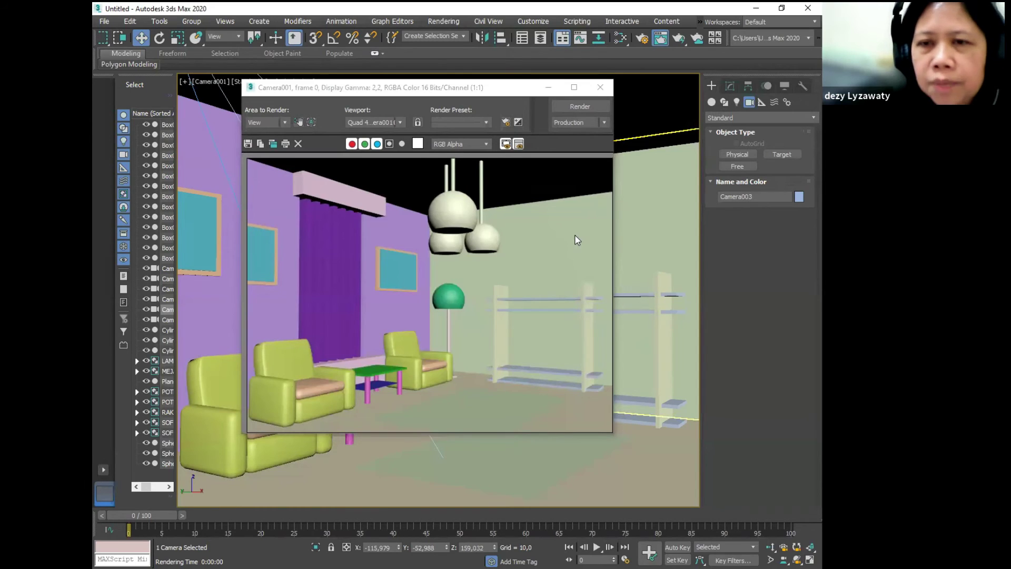
pyautogui.click(247, 145)
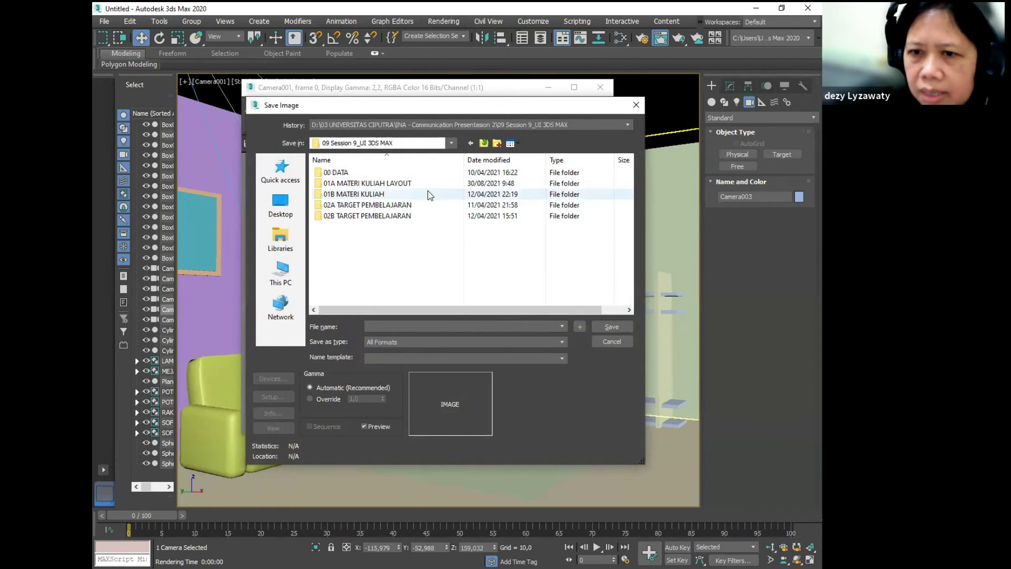
pyautogui.click(484, 142)
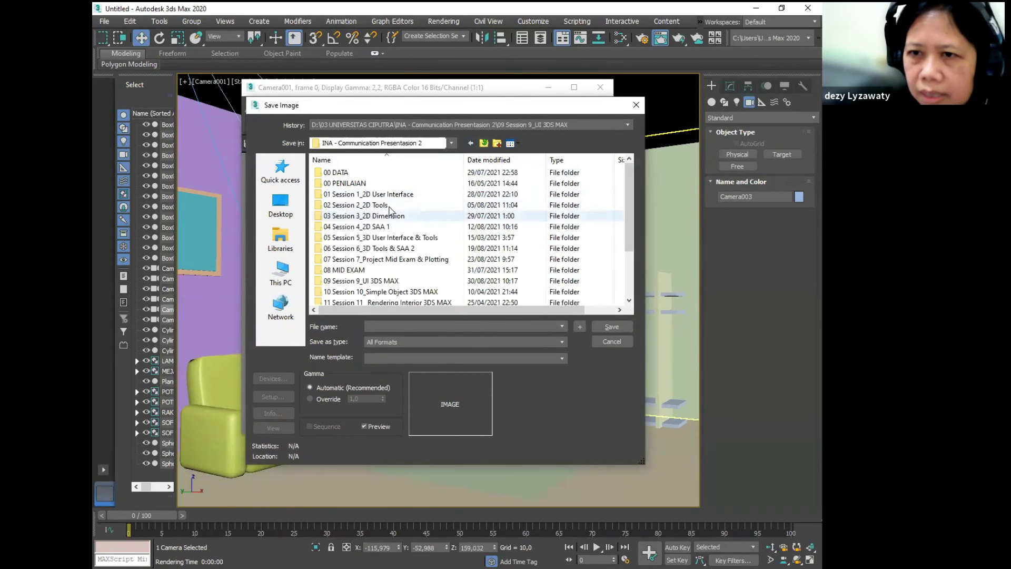
pyautogui.scroll(-1, 386, 281)
pyautogui.doubleClick(339, 259)
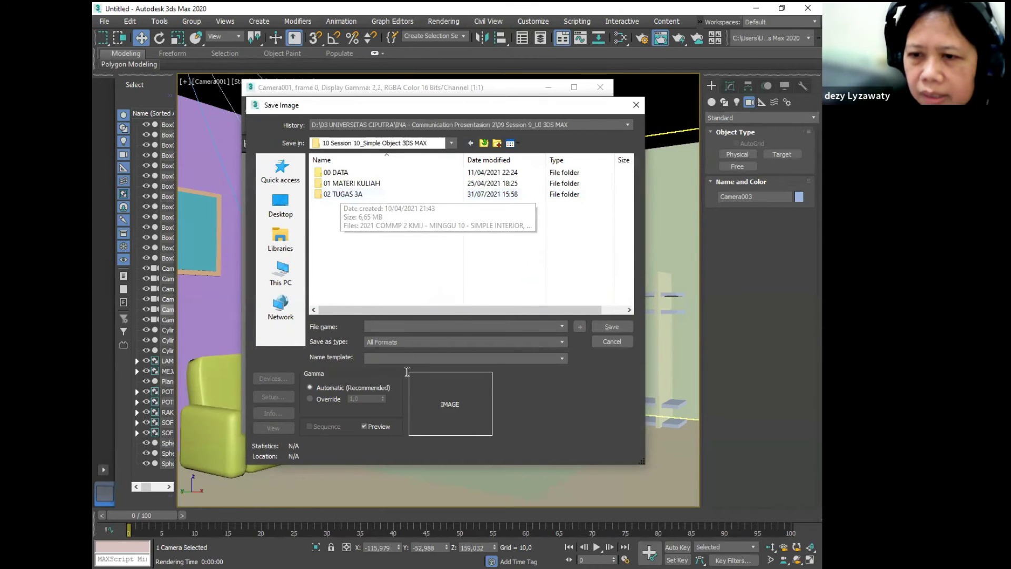
# - Name the rendered image EXERCISE SIMPLE INTERIOR and set its file type to JPEG
pyautogui.click(422, 326)
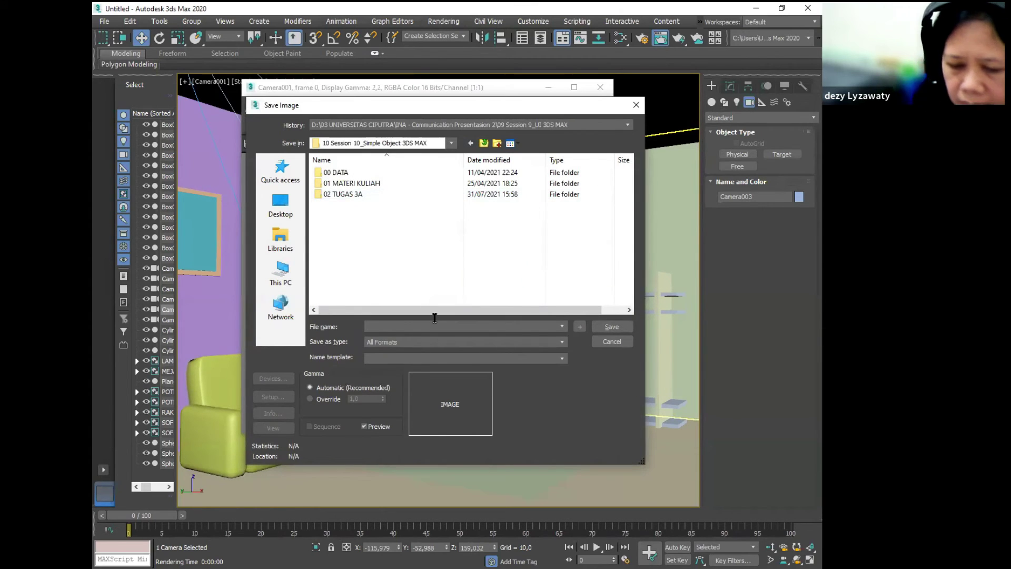
pyautogui.write('EXERCISE SIMPLE INTERIOR')
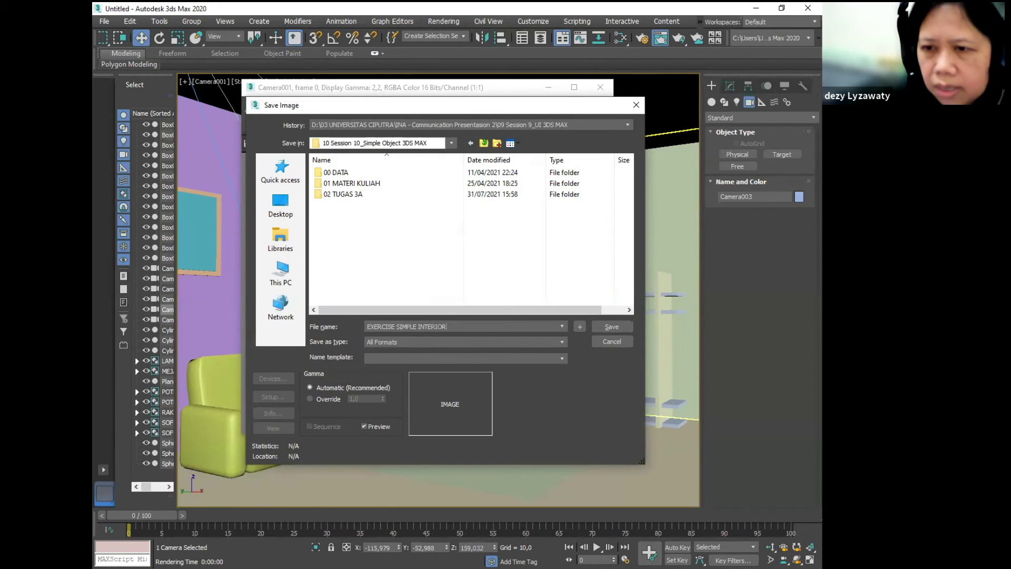
pyautogui.click(503, 348)
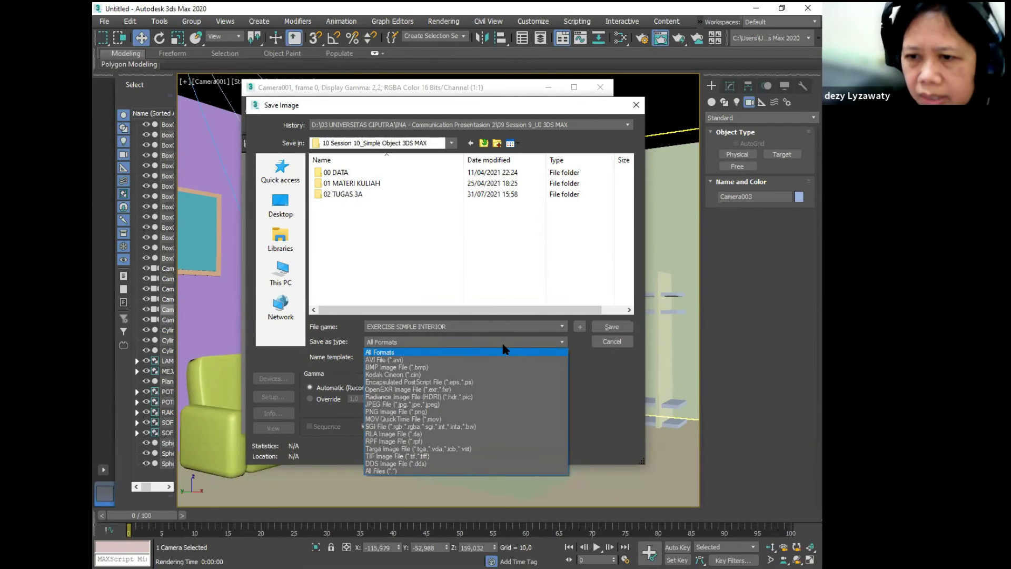
pyautogui.press('ctrl')
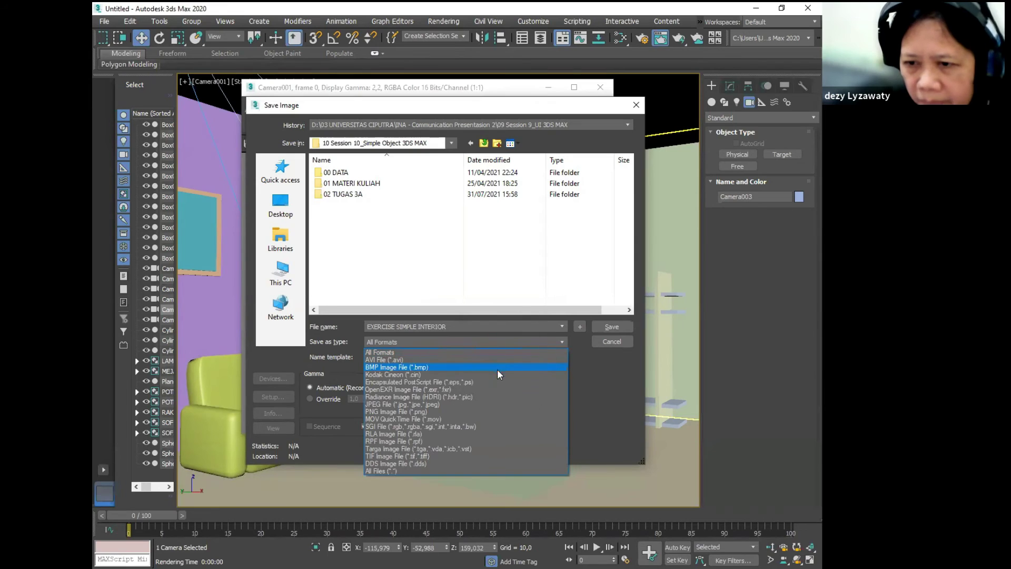
pyautogui.press('ctrl')
pyautogui.press('ctrl')
pyautogui.press('ctrl')
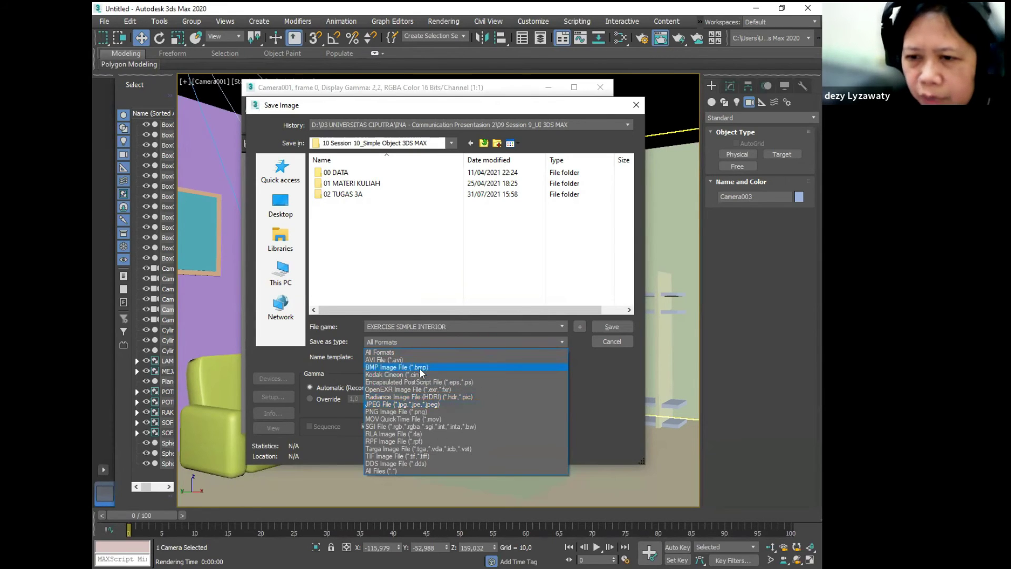
pyautogui.press('ctrl')
pyautogui.press('ctrl')
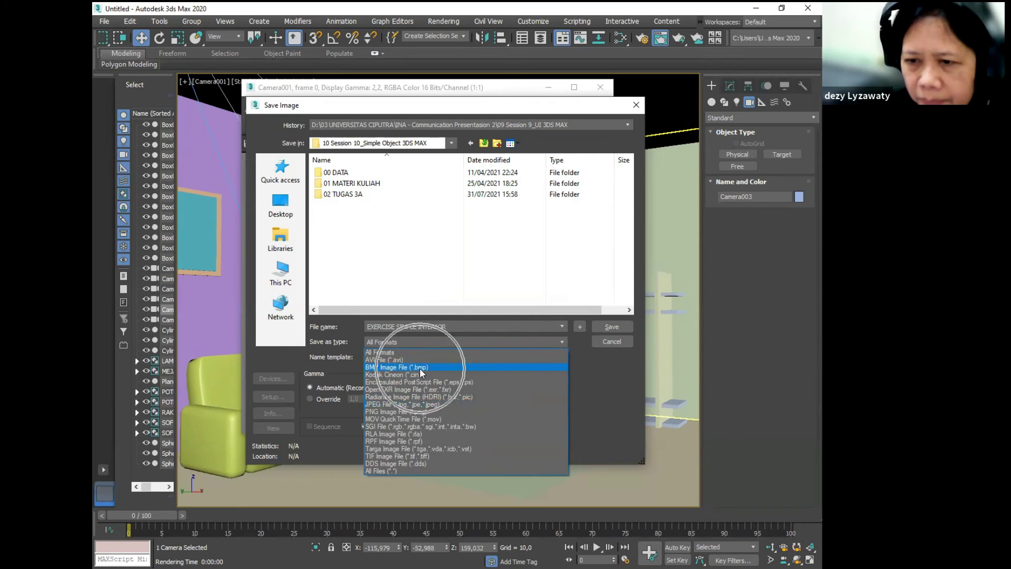
pyautogui.click(430, 407)
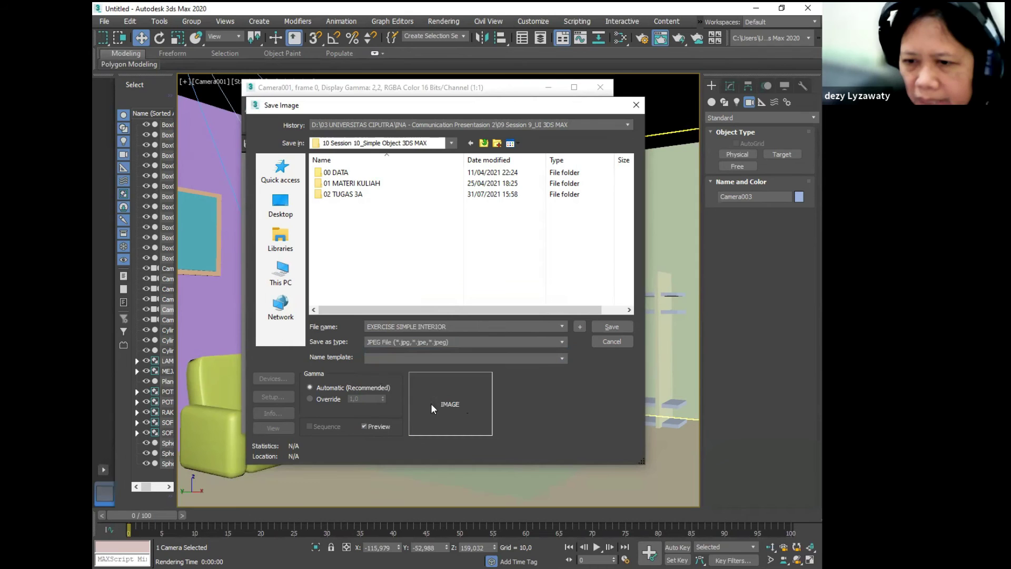
# - Save the Camera001 render with the default JPEG settings and close the rendered frame
pyautogui.click(611, 327)
pyautogui.click(412, 349)
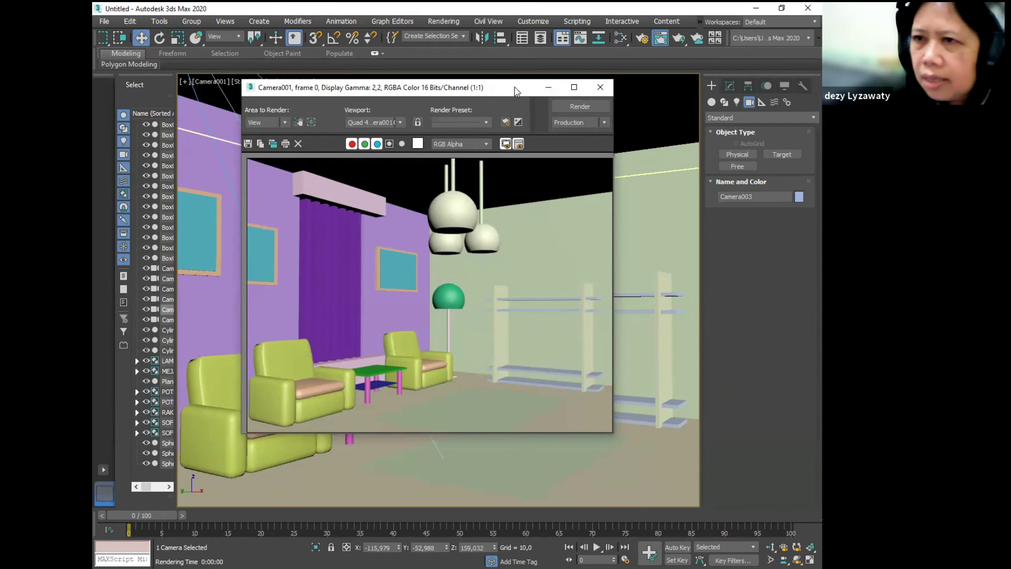
pyautogui.moveTo(521, 93); pyautogui.dragTo(526, 124)
pyautogui.click(605, 118)
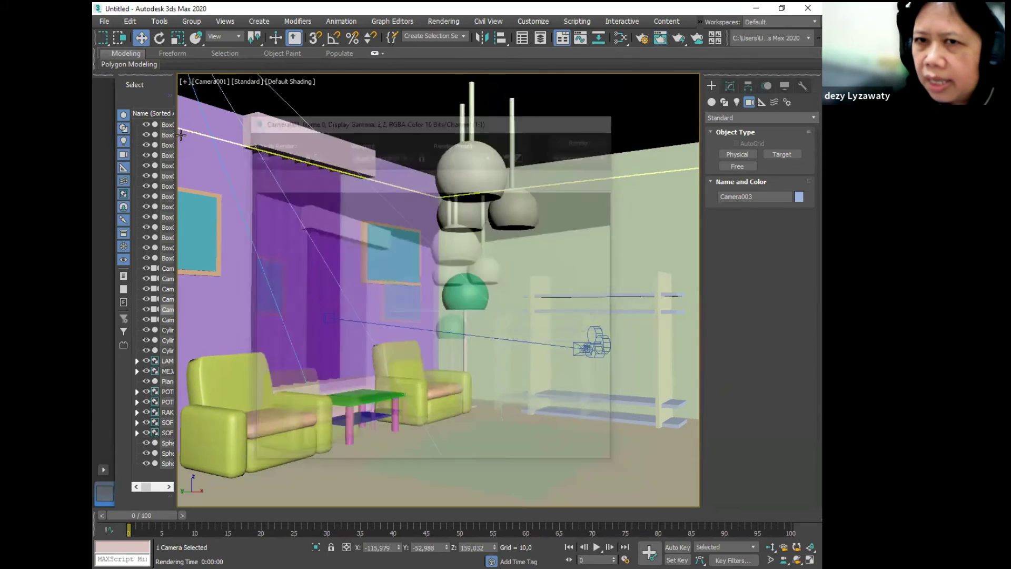
# - Switch the viewport to the Camera002 view and render it
pyautogui.click(213, 84)
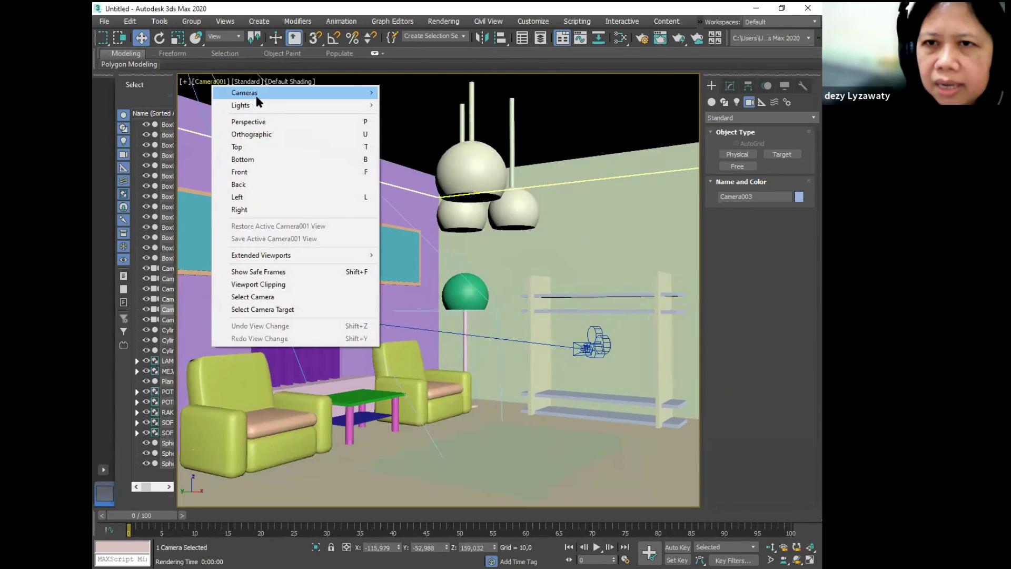
pyautogui.moveTo(309, 90)
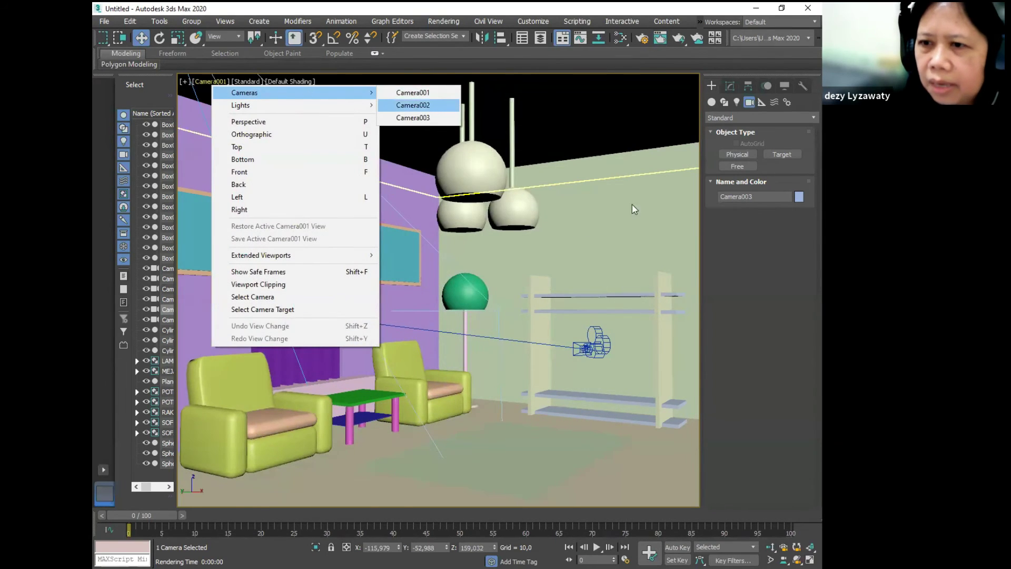
pyautogui.click(431, 106)
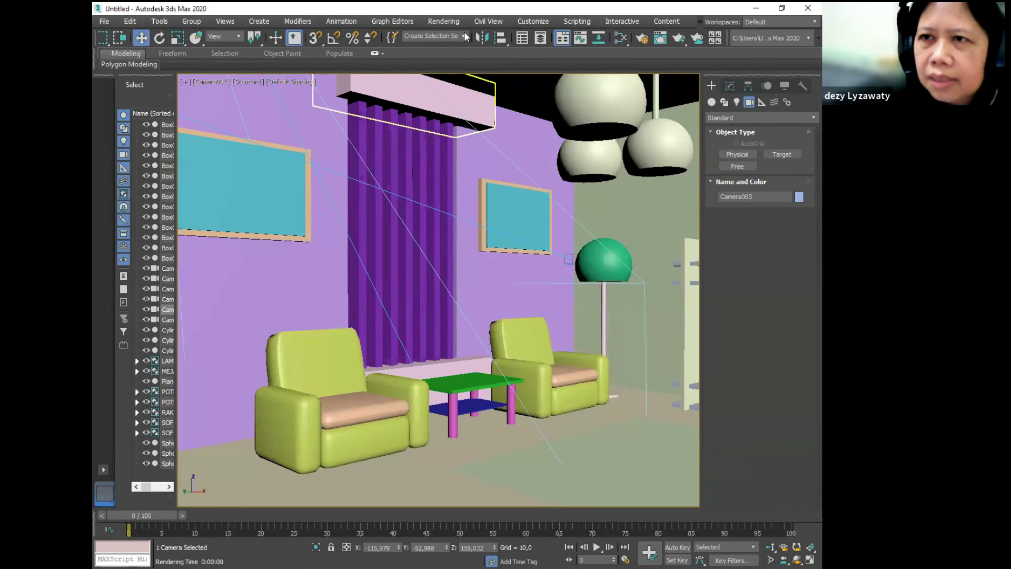
pyautogui.hotkey('shift', 'q')
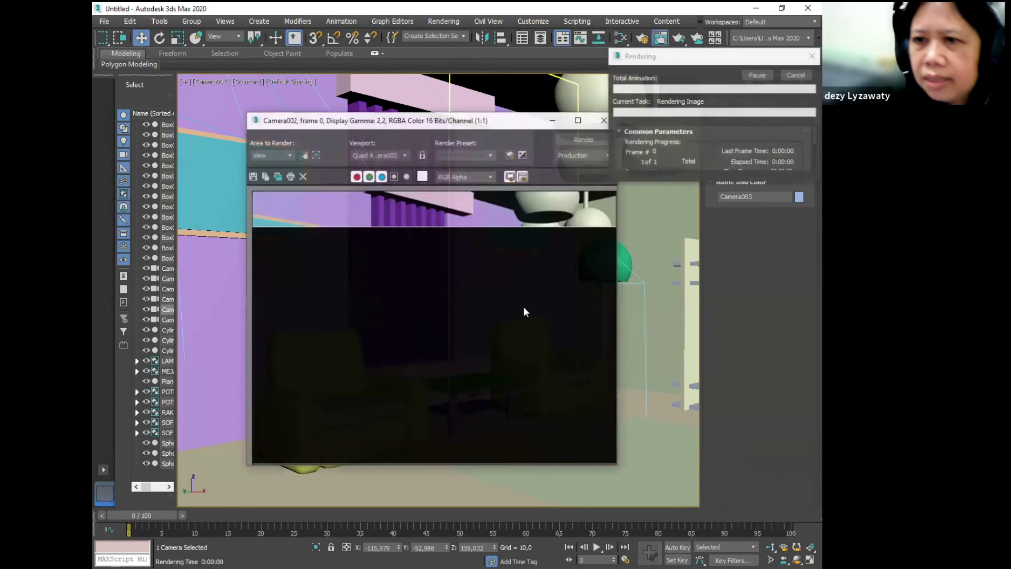
# - Save the Camera002 render as a JPEG named CAMERA 2 with default image settings, and close the rendered frame
pyautogui.click(252, 176)
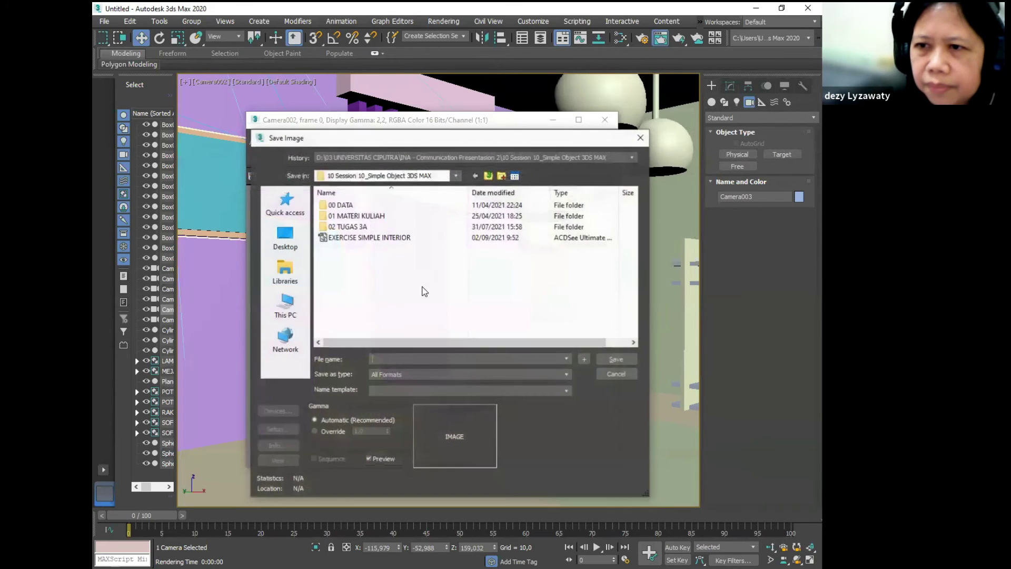
pyautogui.click(380, 237)
pyautogui.click(459, 358)
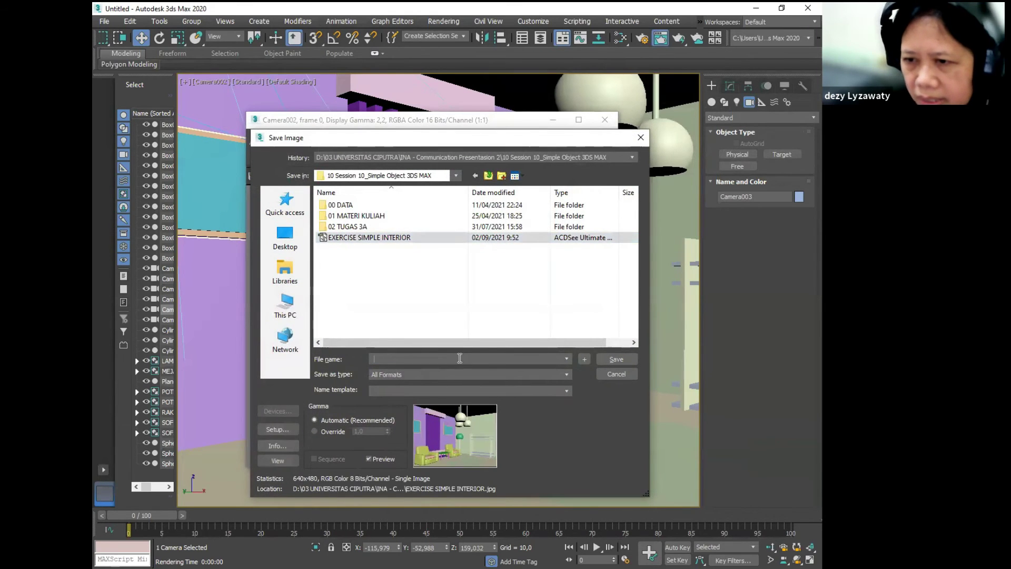
pyautogui.click(390, 238)
pyautogui.click(457, 360)
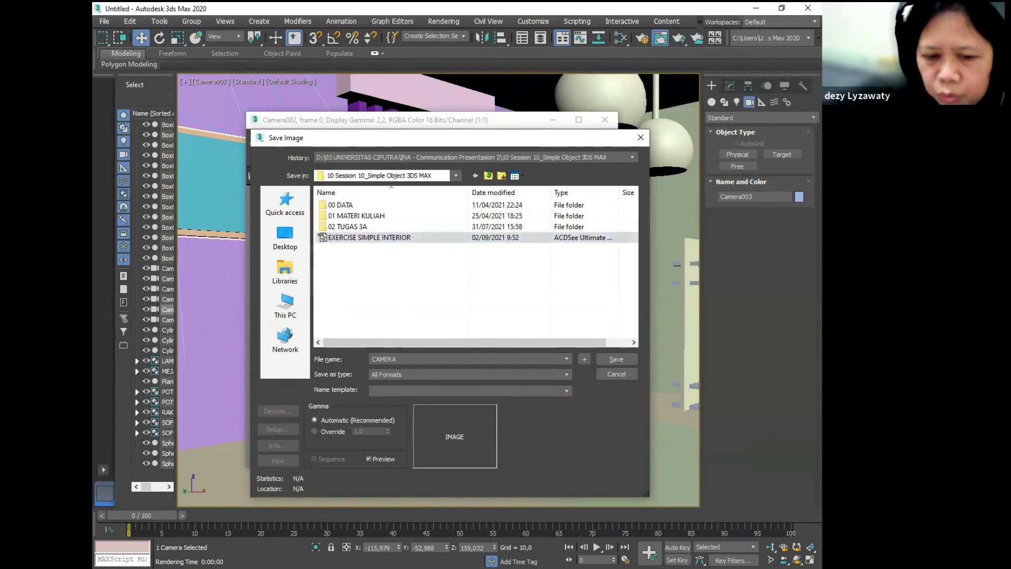
pyautogui.write('2')
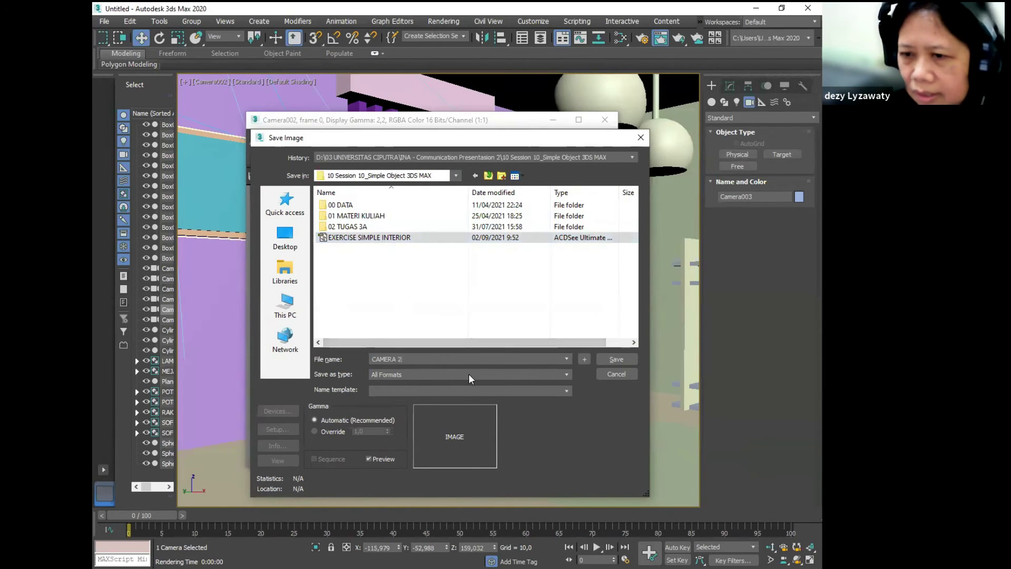
pyautogui.click(469, 374)
pyautogui.click(447, 437)
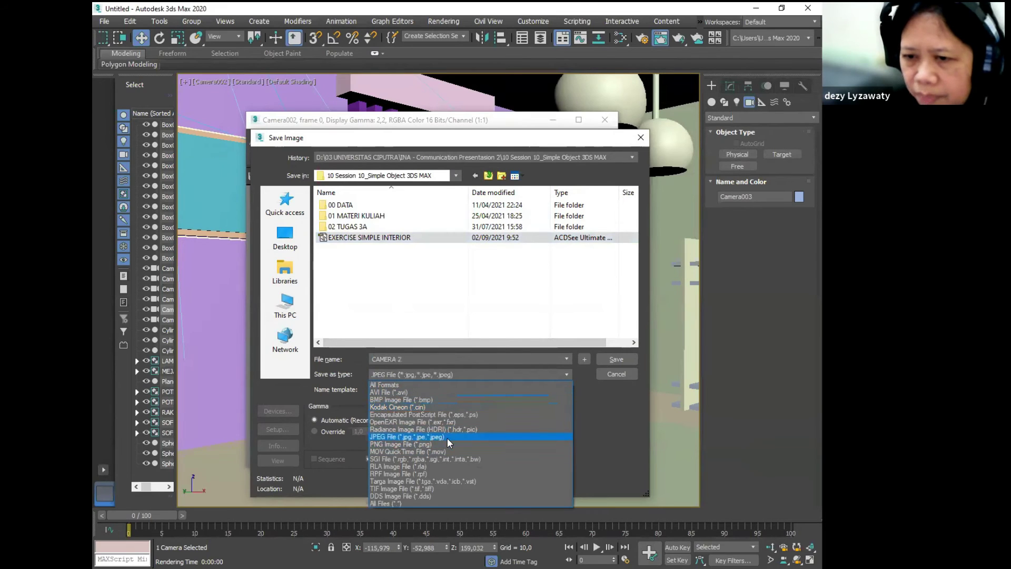
pyautogui.click(616, 359)
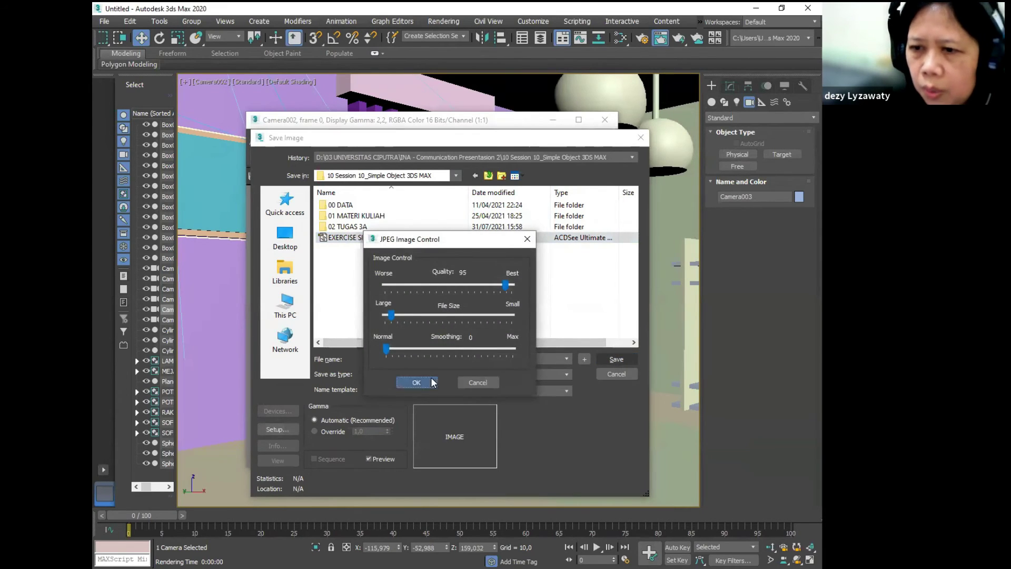
pyautogui.click(416, 381)
pyautogui.click(605, 119)
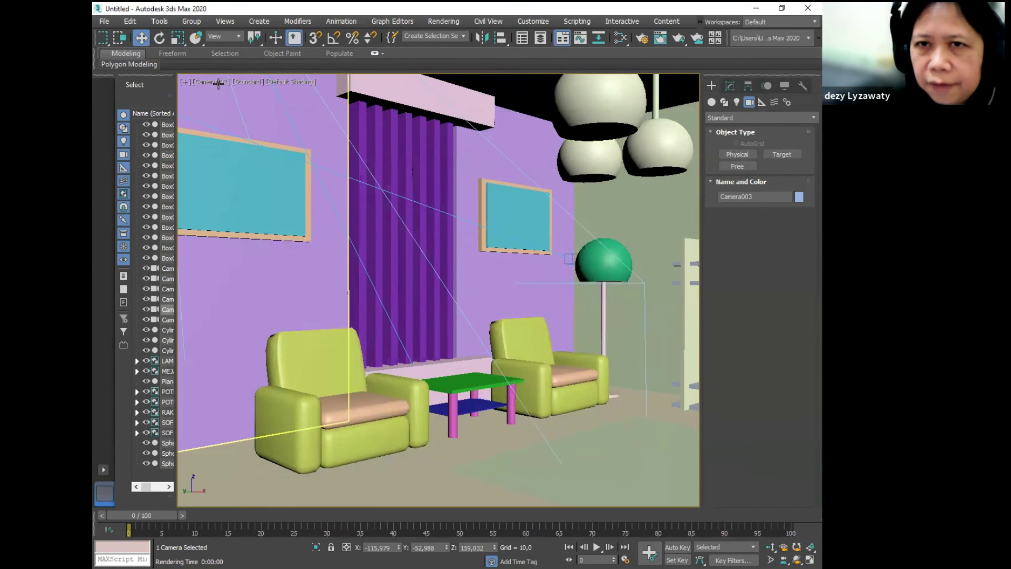
# - Switch the viewport to the Camera003 view and render it
pyautogui.rightClick(219, 122)
pyautogui.click(213, 83)
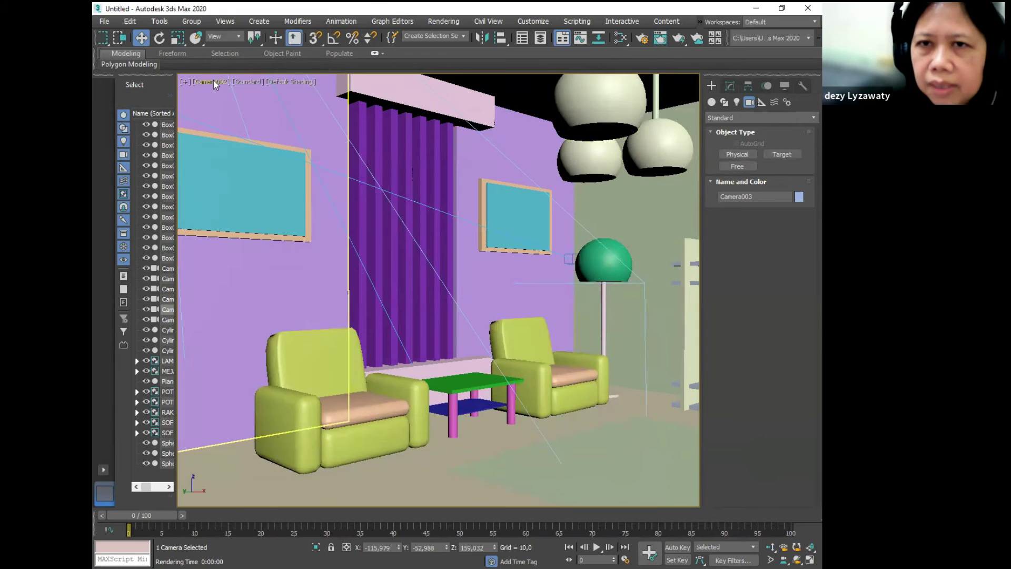
pyautogui.click(213, 83)
pyautogui.moveTo(253, 92)
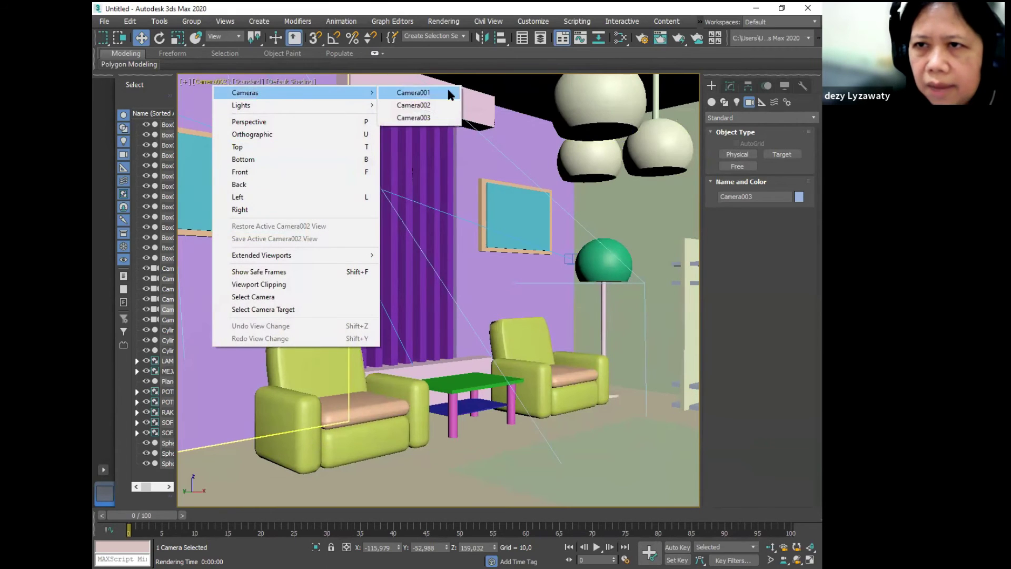
pyautogui.click(440, 118)
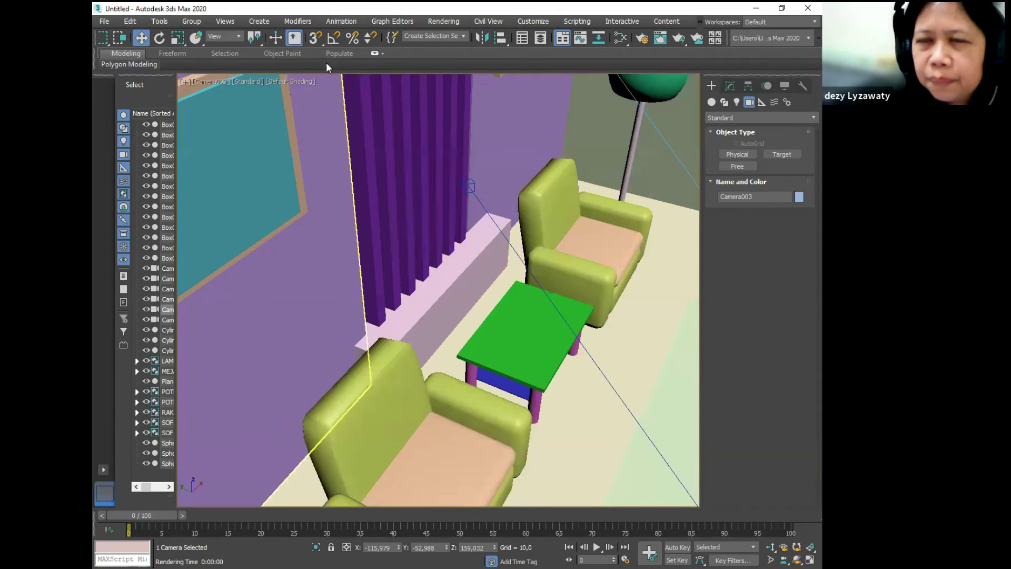
pyautogui.click(450, 22)
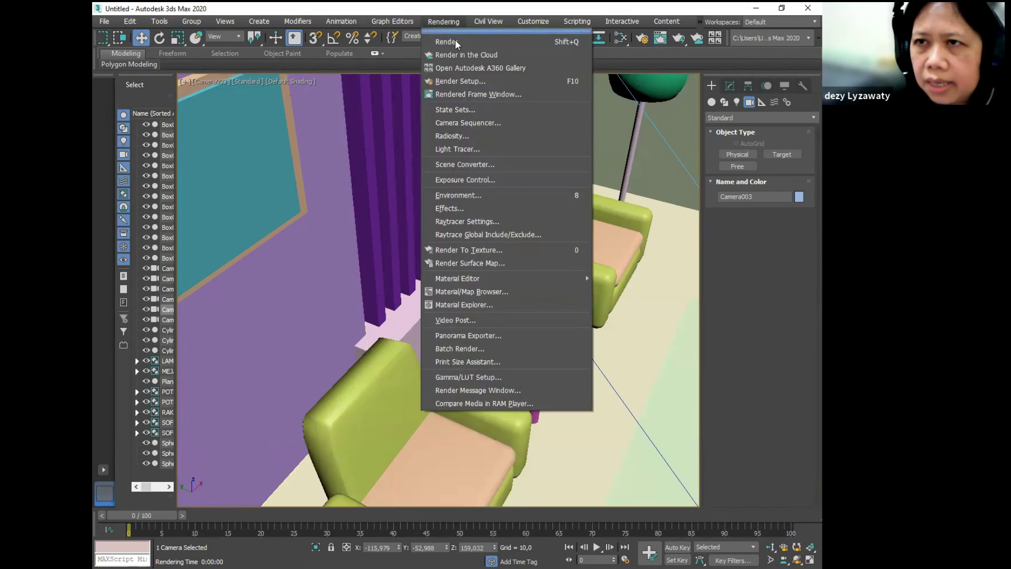
pyautogui.click(455, 44)
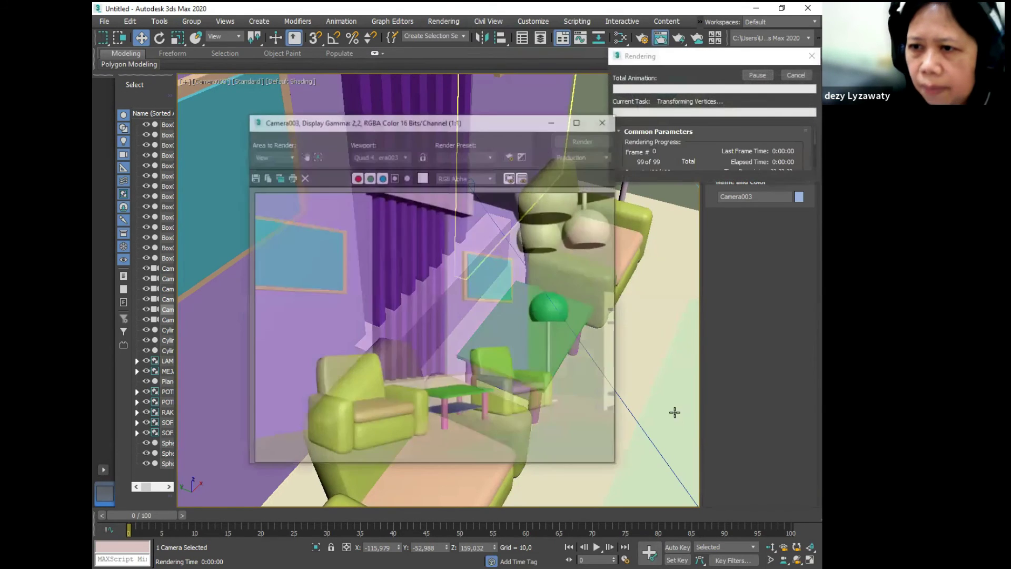
# - Save the Camera003 render as a JPEG named CAMERA 3 with default image settings, and close the rendered frame
pyautogui.click(252, 177)
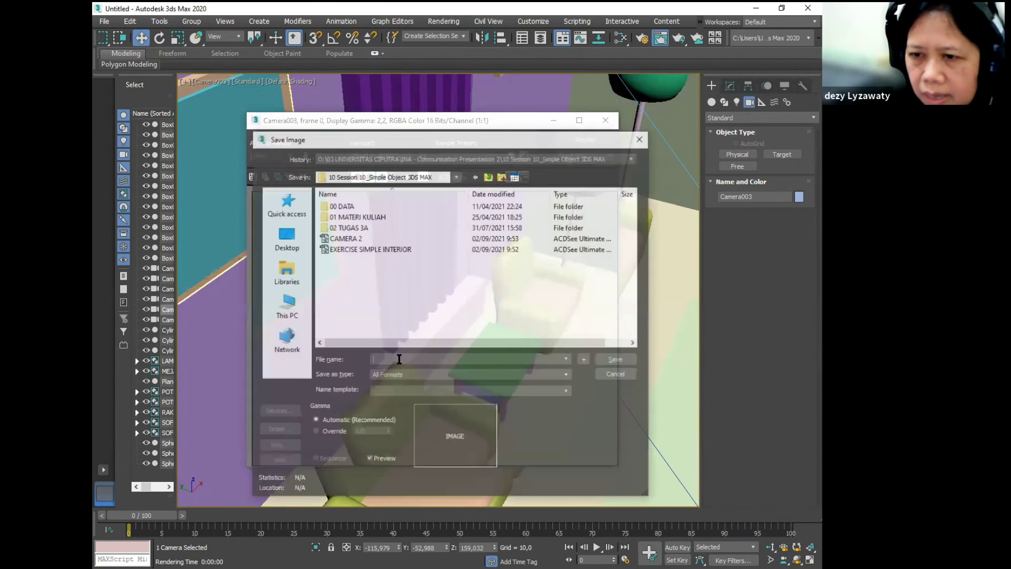
pyautogui.click(345, 238)
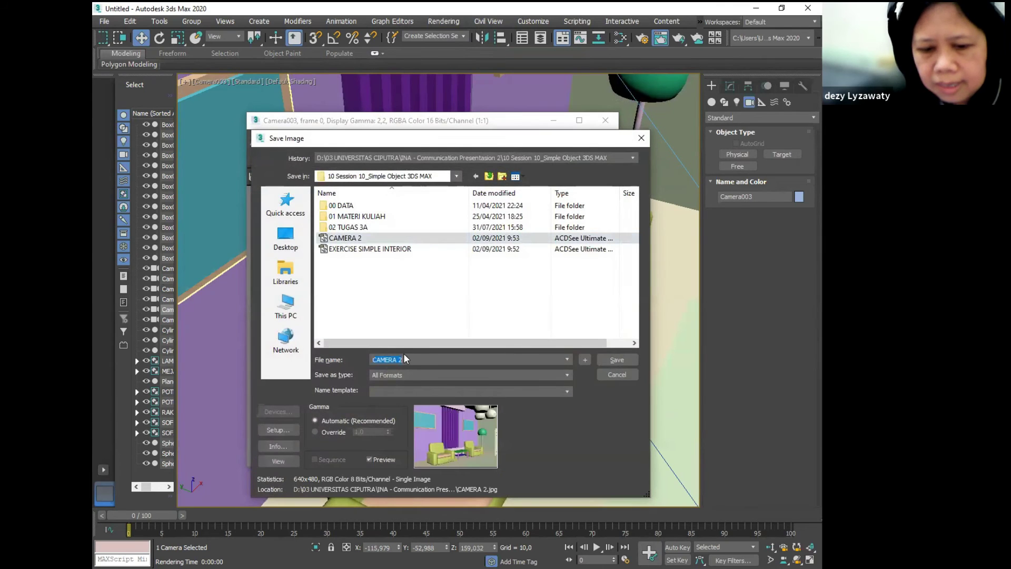
pyautogui.write('3')
pyautogui.click(403, 375)
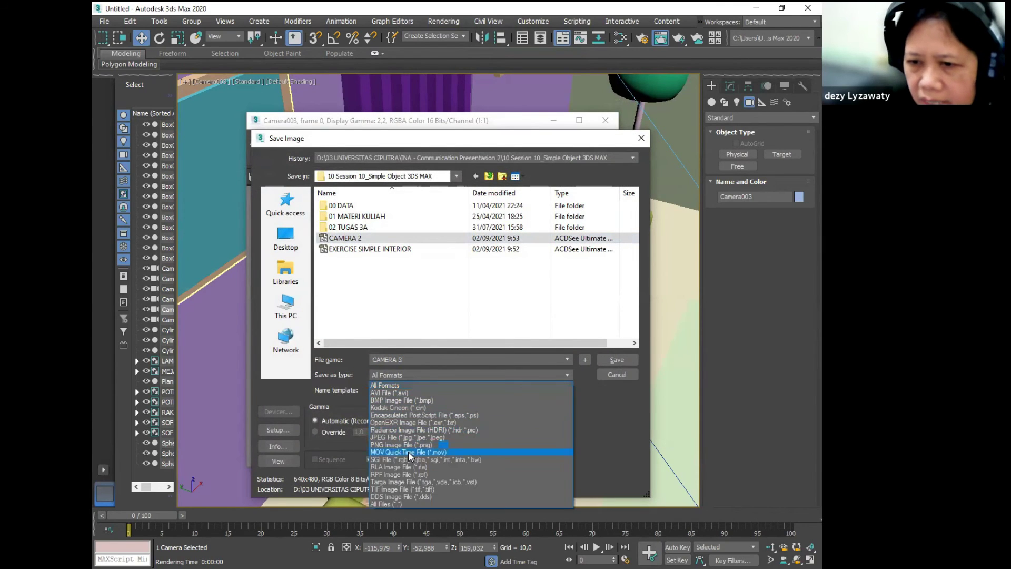
pyautogui.click(411, 438)
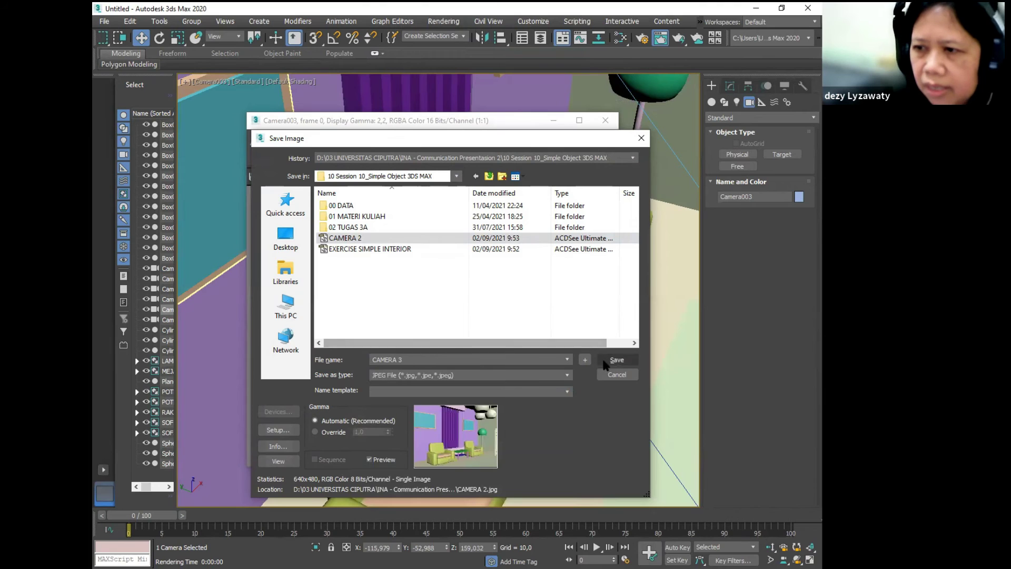
pyautogui.click(616, 360)
pyautogui.click(417, 383)
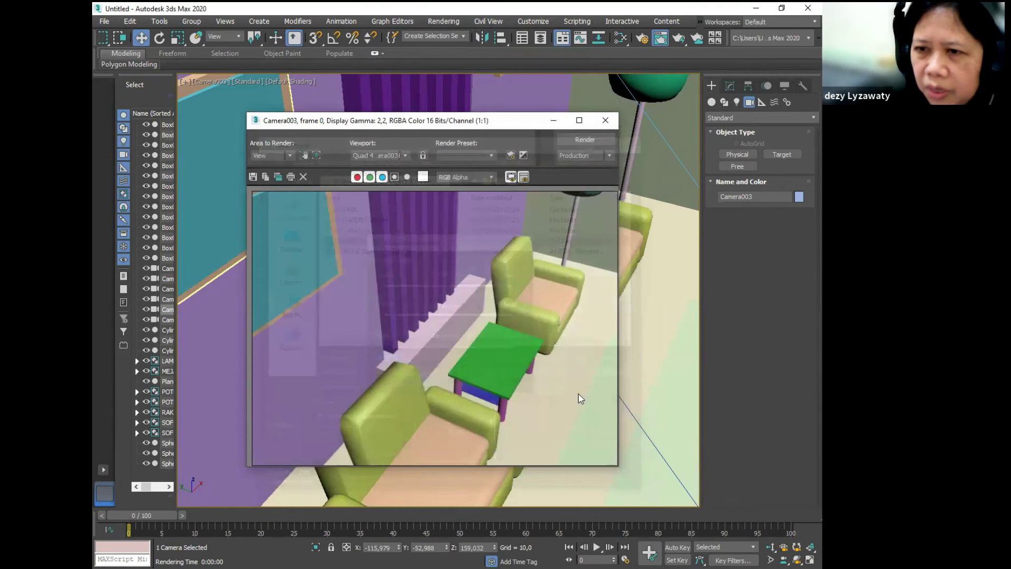
pyautogui.click(606, 122)
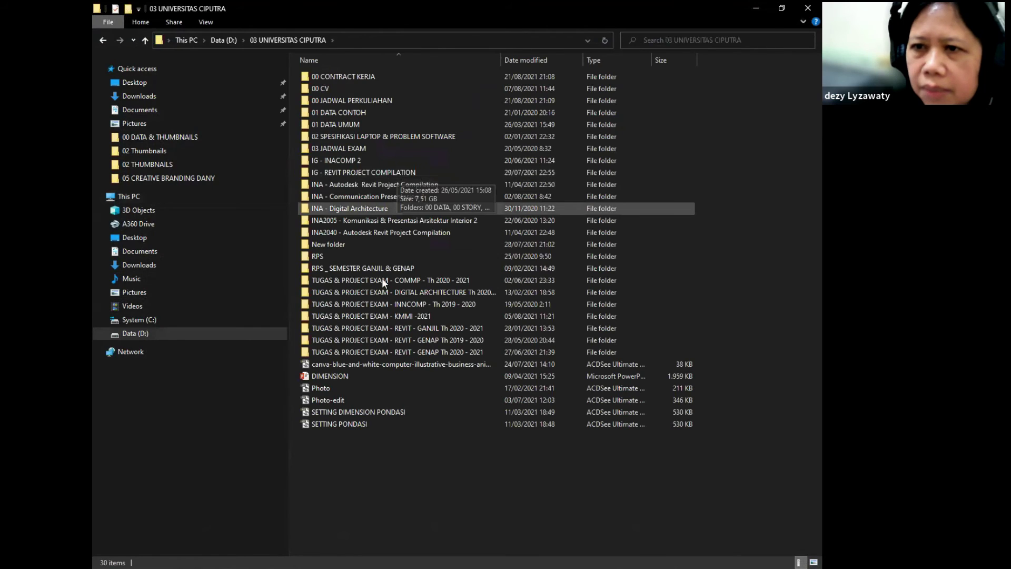
# - In File Explorer, open the folder 10 Session 10_Simple Object 3DS MAX and review the three saved renders in ACDSee Quick View
pyautogui.doubleClick(369, 197)
pyautogui.doubleClick(398, 210)
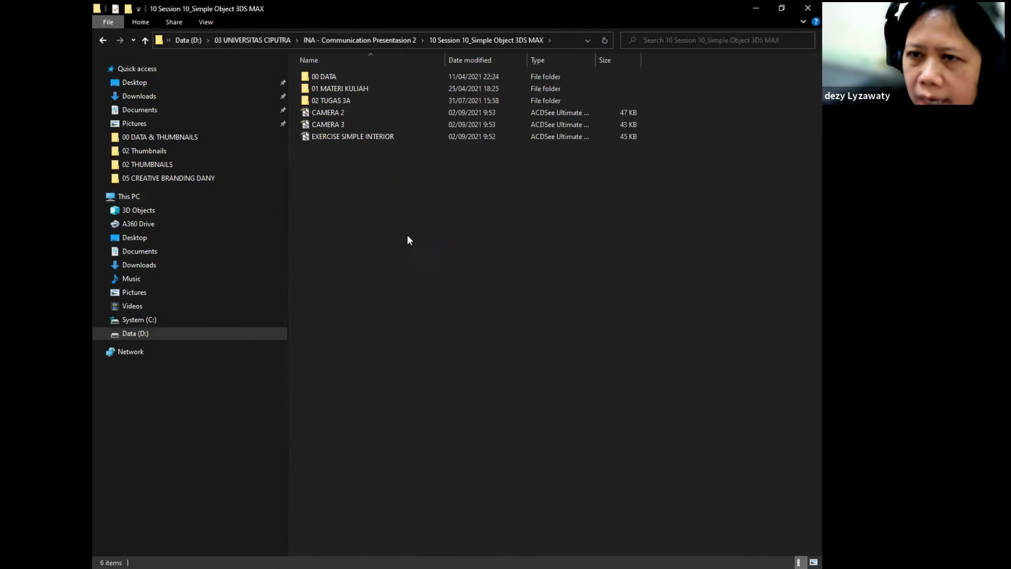
pyautogui.click(368, 136)
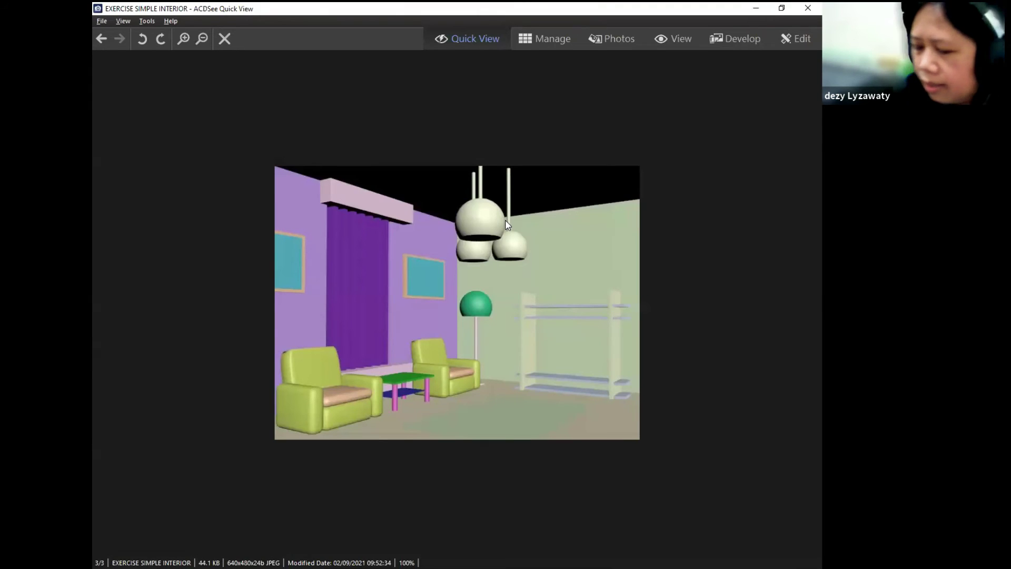
pyautogui.press('Left')
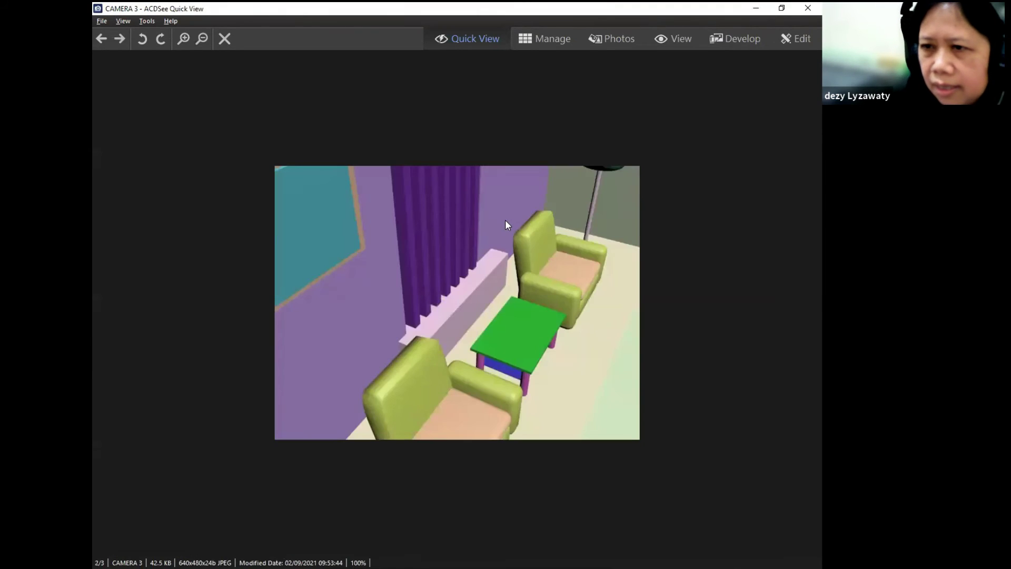
pyautogui.press('Left')
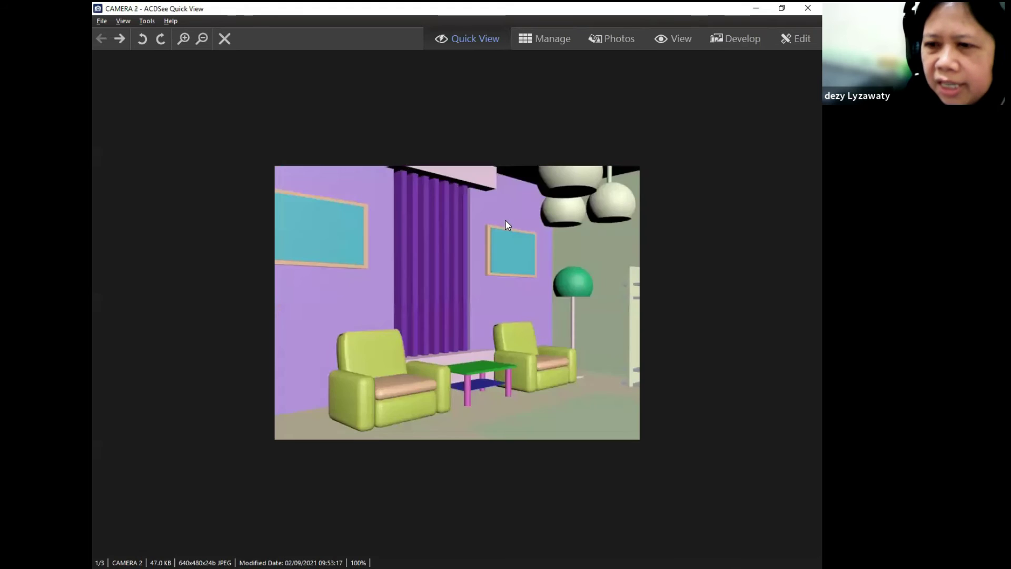
pyautogui.press('Right')
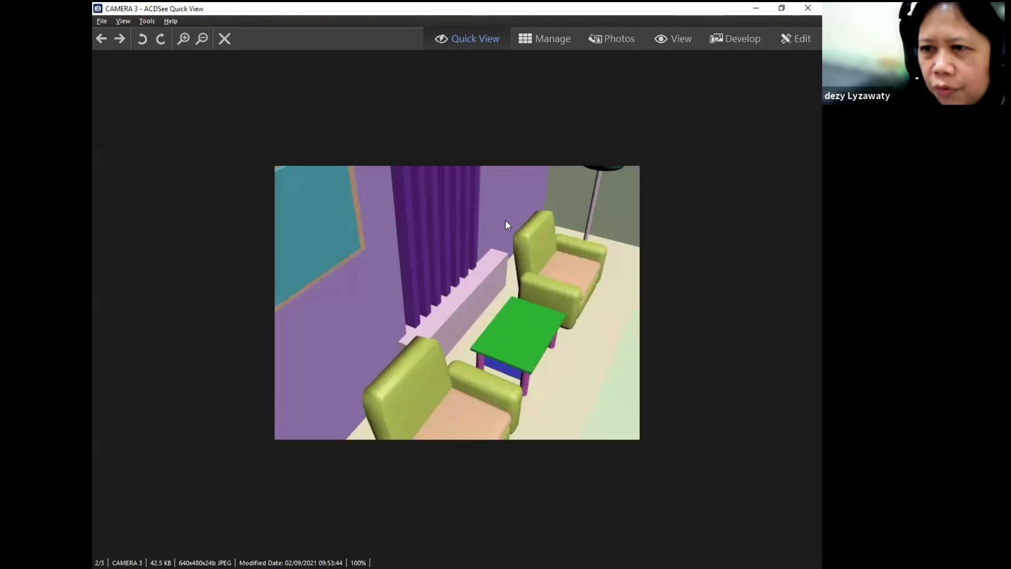
pyautogui.press('Right')
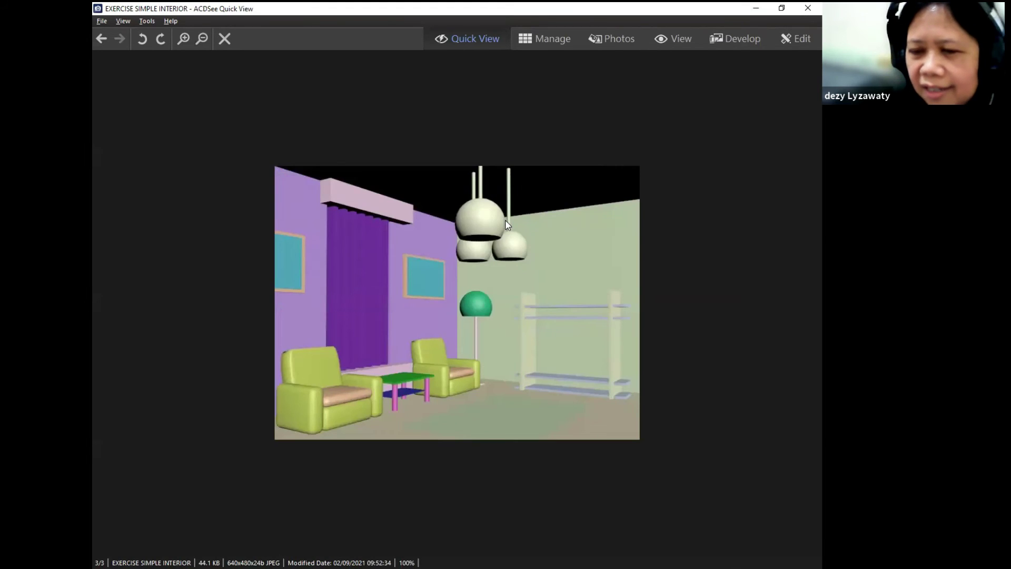